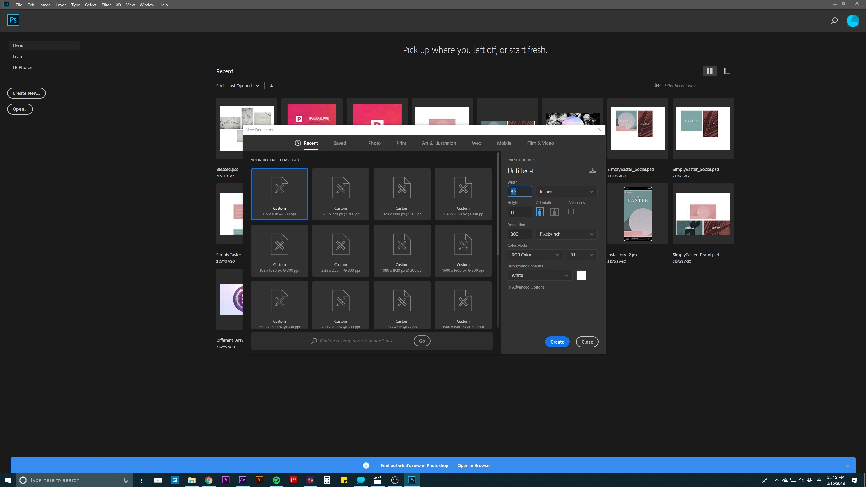
- Create a new document 1400 pixels wide and 1400 pixels high
{"action": "type", "text": "1000"}
{"action": "key", "text": "Tab"}
{"action": "type", "text": "1400"}
{"action": "left_click", "coordinate": [542, 195]}
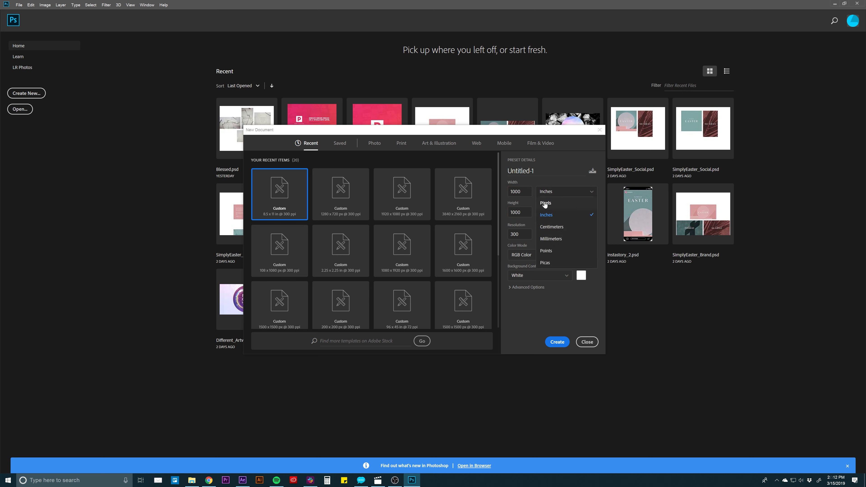
{"action": "left_click", "coordinate": [545, 205]}
{"action": "double_click", "coordinate": [515, 192]}
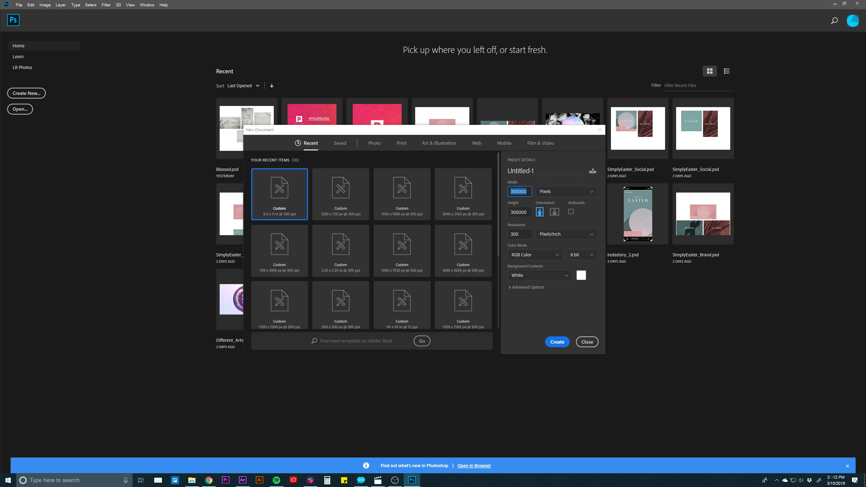
{"action": "type", "text": "1400"}
{"action": "double_click", "coordinate": [517, 212]}
{"action": "type", "text": "1400"}
{"action": "left_click", "coordinate": [559, 343]}
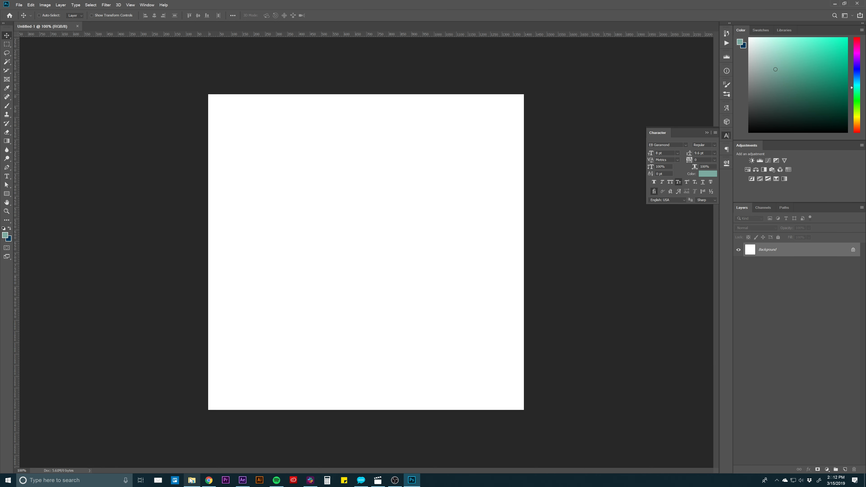
- Place the background_paper image from the Assets folder and enlarge it to about 130% so it covers the canvas
{"action": "mouse_move", "coordinate": [192, 480]}
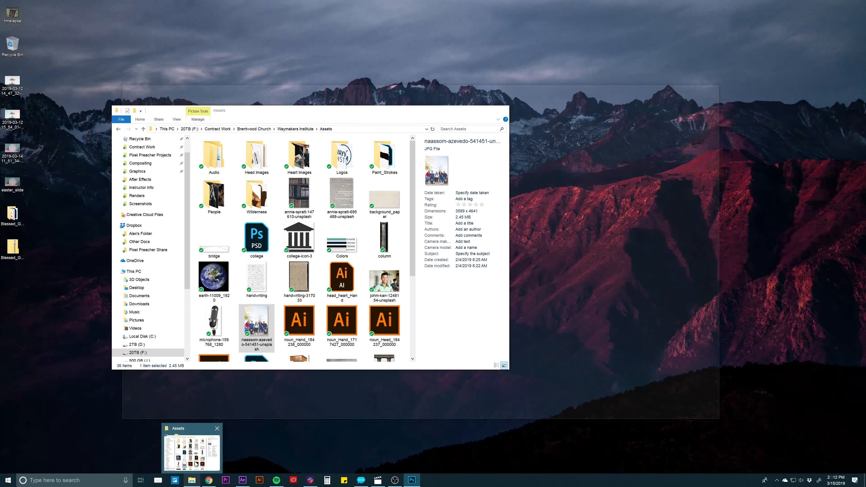
{"action": "left_click", "coordinate": [205, 429]}
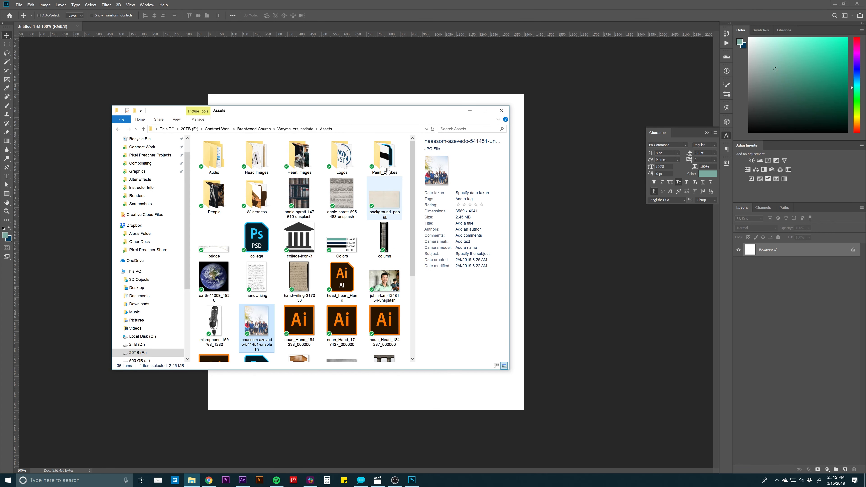
{"action": "left_click_drag", "start_coordinate": [401, 110], "coordinate": [285, 113]}
{"action": "left_click_drag", "start_coordinate": [272, 200], "coordinate": [446, 231]}
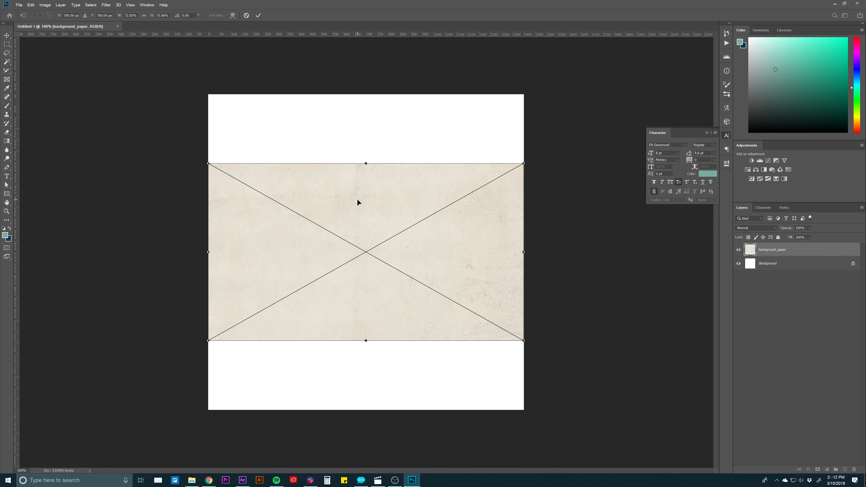
{"action": "left_click_drag", "start_coordinate": [209, 164], "coordinate": [94, 79]}
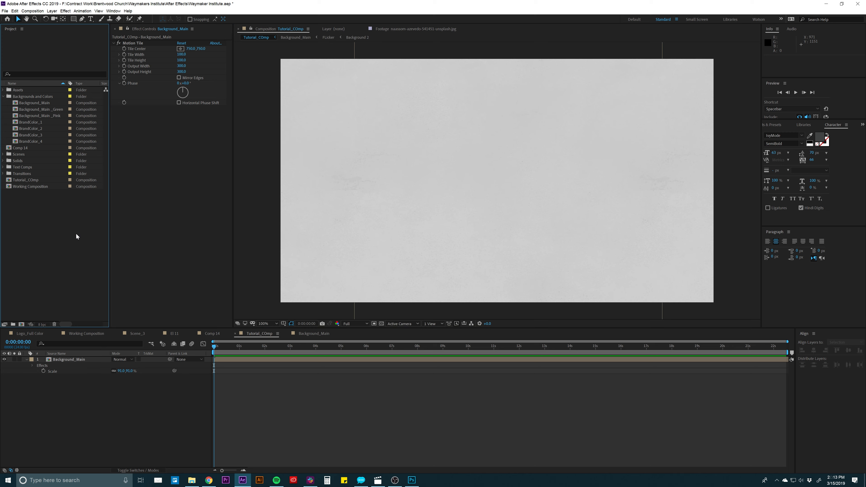
- In After Effects, import background_paper from the Contract Work > Brentwood Church > Waymakers Institute > Assets folder
{"action": "double_click", "coordinate": [77, 241]}
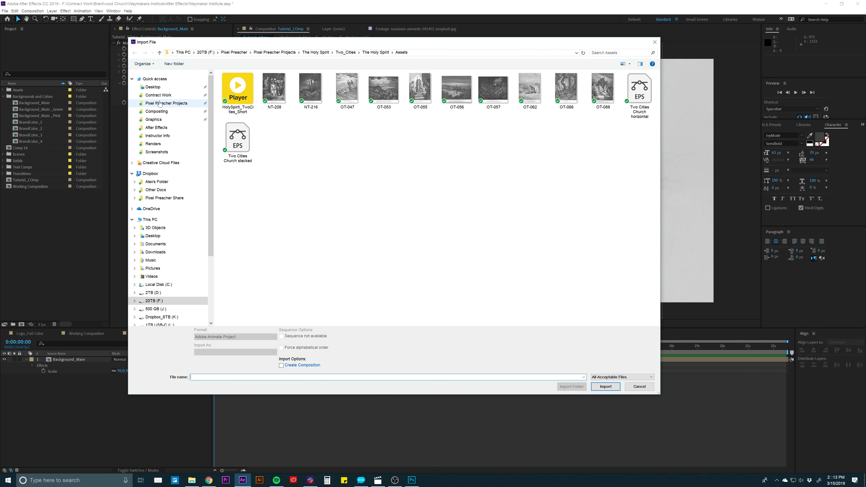
{"action": "left_click", "coordinate": [160, 103]}
{"action": "left_click", "coordinate": [159, 95]}
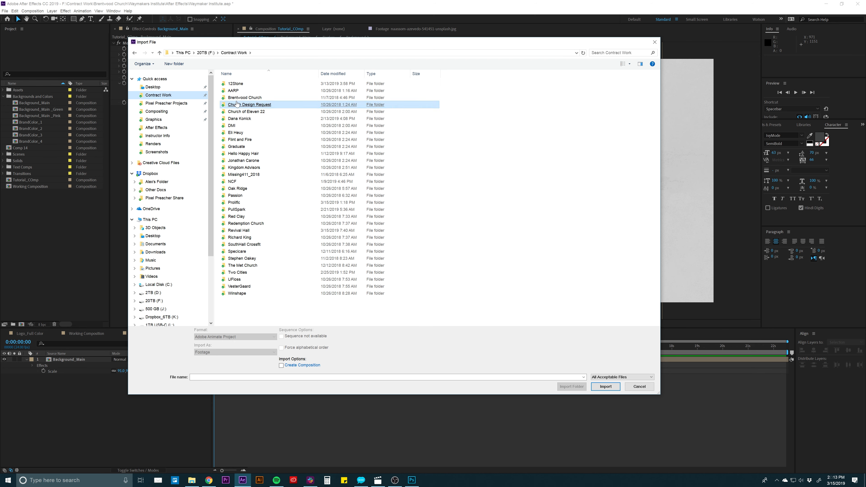
{"action": "double_click", "coordinate": [237, 105]}
{"action": "left_click", "coordinate": [236, 53]}
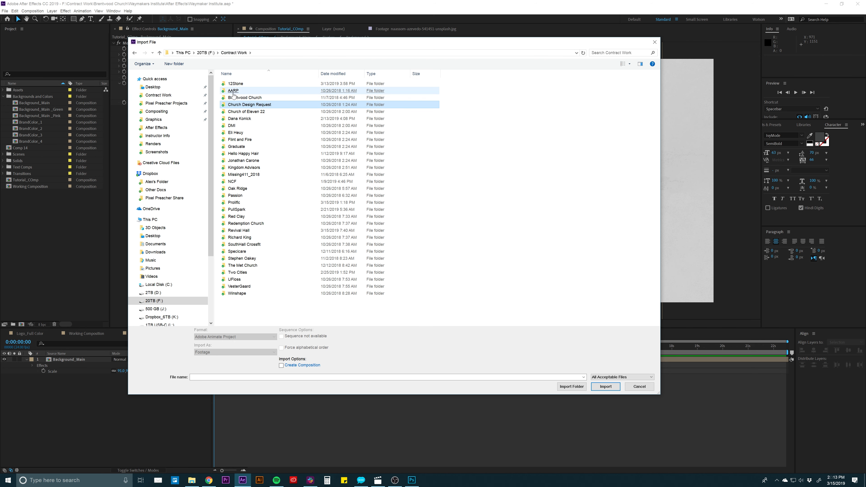
{"action": "double_click", "coordinate": [234, 97]}
{"action": "double_click", "coordinate": [234, 91]}
{"action": "double_click", "coordinate": [234, 90]}
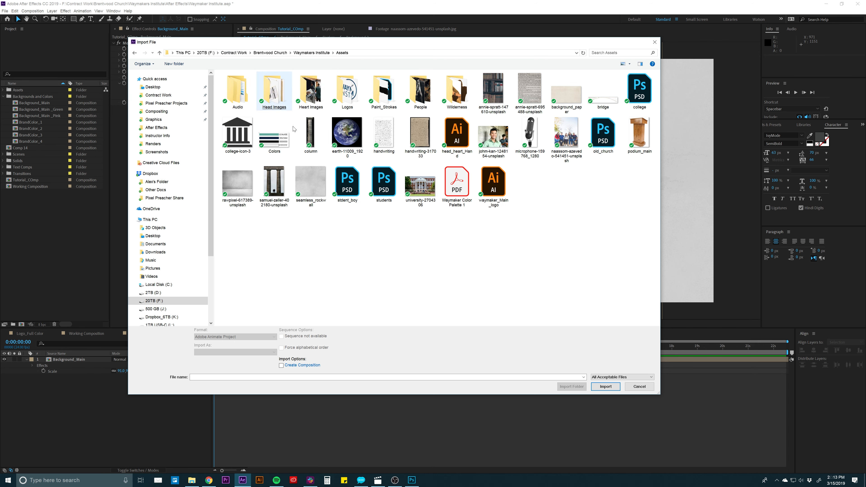
{"action": "left_click", "coordinate": [570, 108]}
- Add background_paper.jpg above the rockwall layer in the Background_Main composition and scale it to 144%
{"action": "double_click", "coordinate": [68, 360]}
{"action": "left_click_drag", "start_coordinate": [32, 97], "coordinate": [70, 362]}
{"action": "key", "text": "s"}
{"action": "left_click_drag", "start_coordinate": [125, 370], "coordinate": [140, 371]}
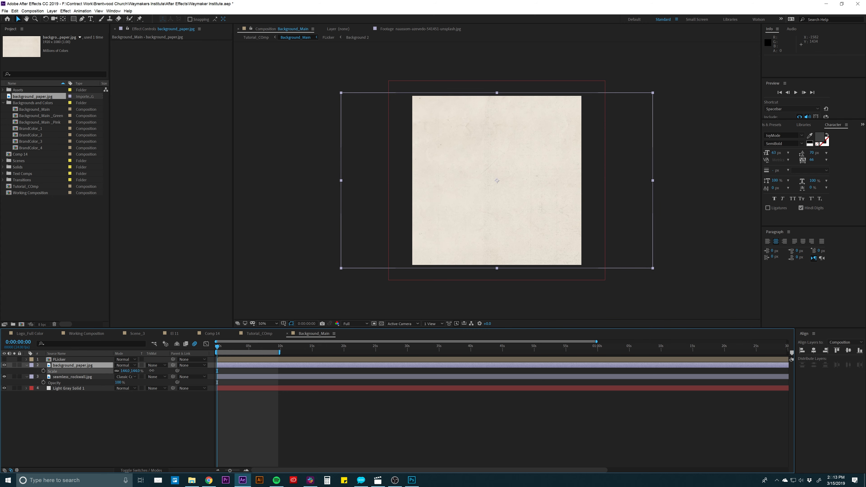
- Reduce the Background_Main layer's scale to 44% in the Tutorial_COmp composition
{"action": "left_click", "coordinate": [259, 333]}
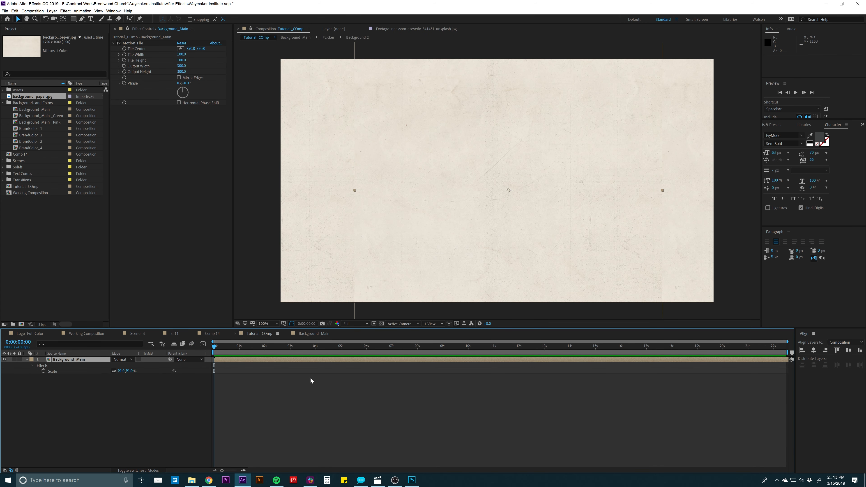
{"action": "left_click_drag", "start_coordinate": [125, 370], "coordinate": [109, 371]}
{"action": "left_click", "coordinate": [228, 400]}
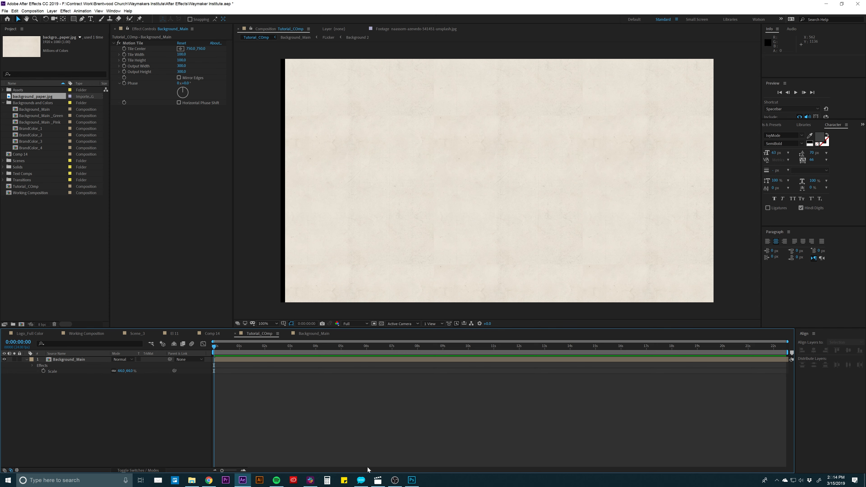
- Switch to Photoshop and check how far the background_paper layer extends beyond the canvas using Free Transform
{"action": "left_click", "coordinate": [412, 480]}
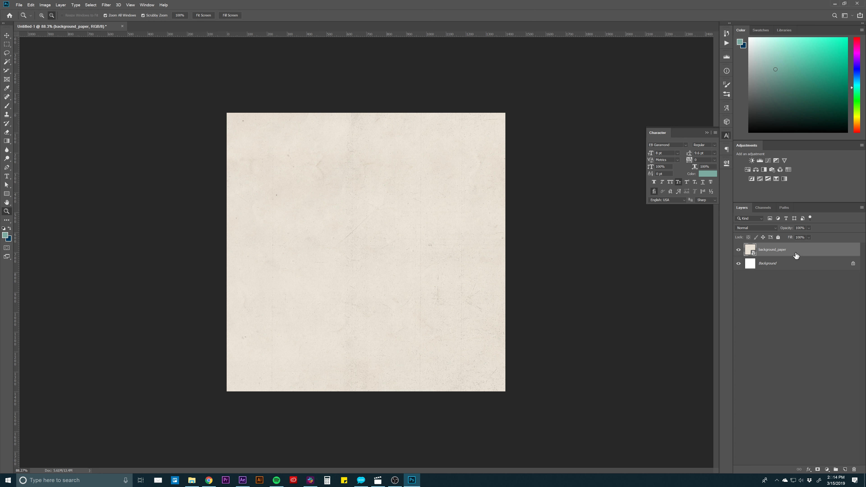
{"action": "key", "text": "ctrl+t"}
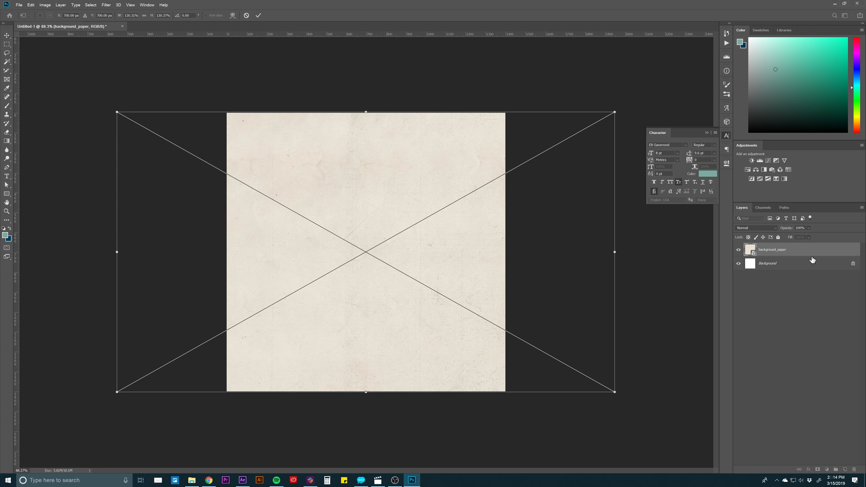
{"action": "key", "text": "z"}
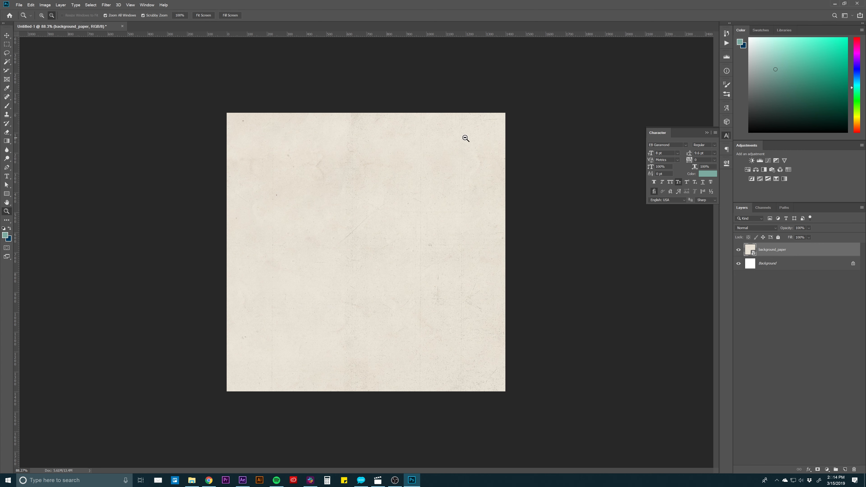
- Copy the canvas-sized area of background_paper to a new layer and hide the original layer
{"action": "left_click", "coordinate": [7, 45]}
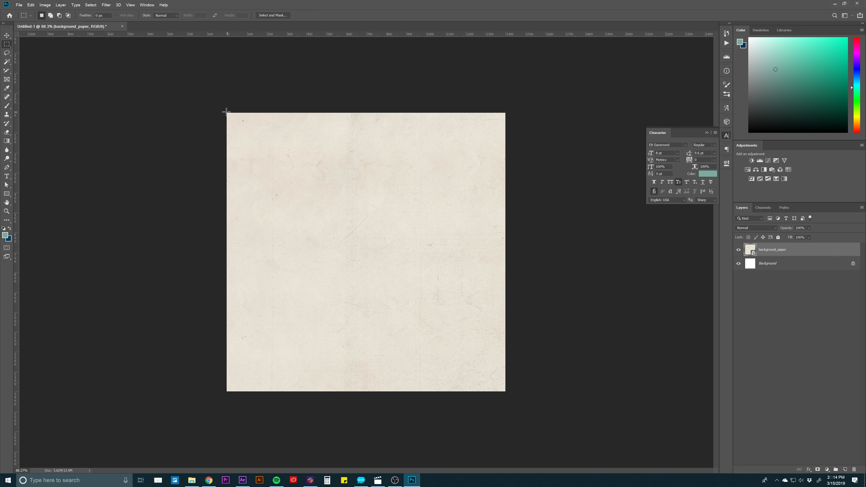
{"action": "left_click_drag", "start_coordinate": [225, 113], "coordinate": [525, 414]}
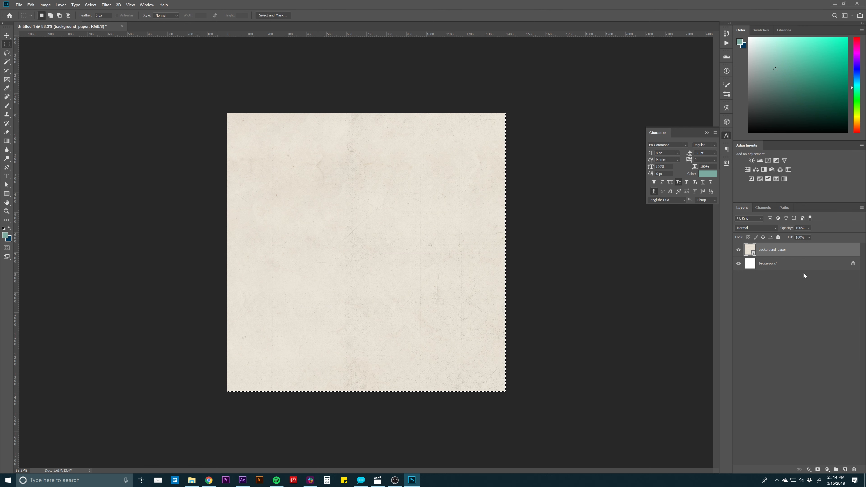
{"action": "key", "text": "ctrl+j"}
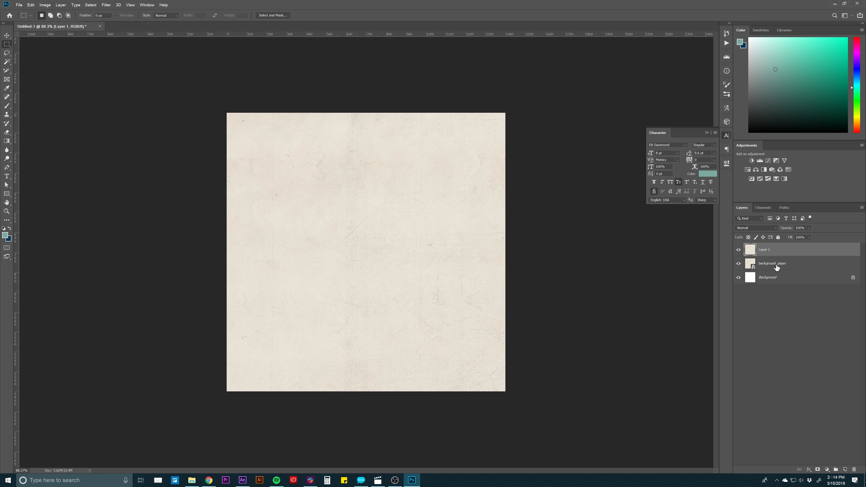
{"action": "left_click", "coordinate": [786, 264]}
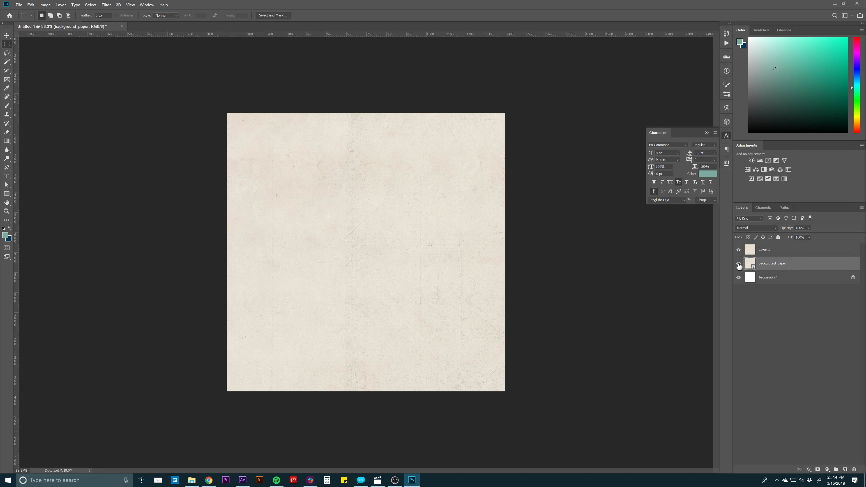
{"action": "left_click", "coordinate": [739, 265]}
- Check the bounds of Layer 1 against the canvas edges with Free Transform
{"action": "left_click", "coordinate": [791, 249]}
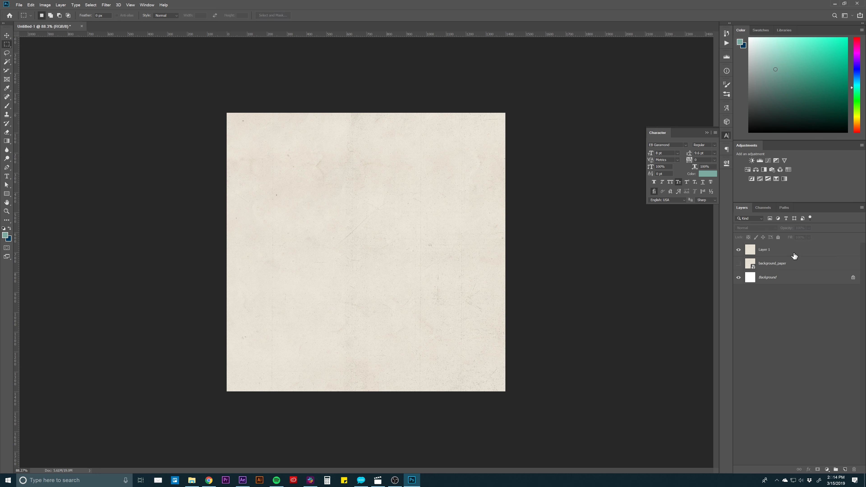
{"action": "key", "text": "ctrl+t"}
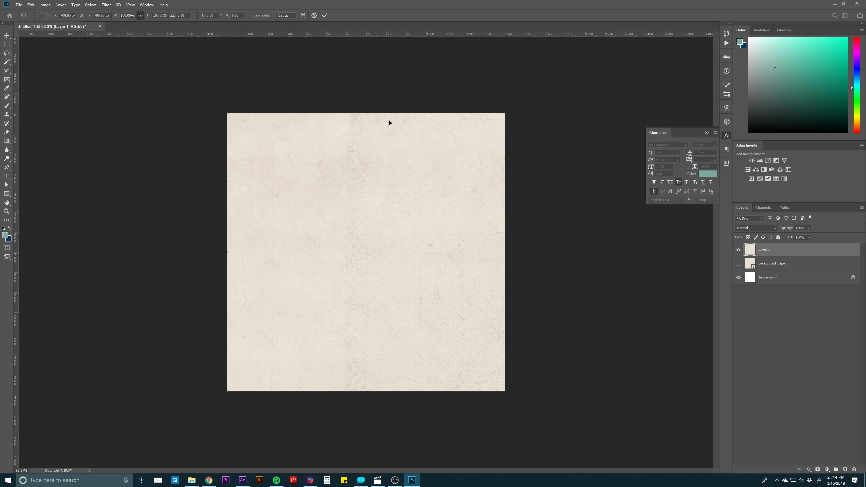
{"action": "key", "text": "Return"}
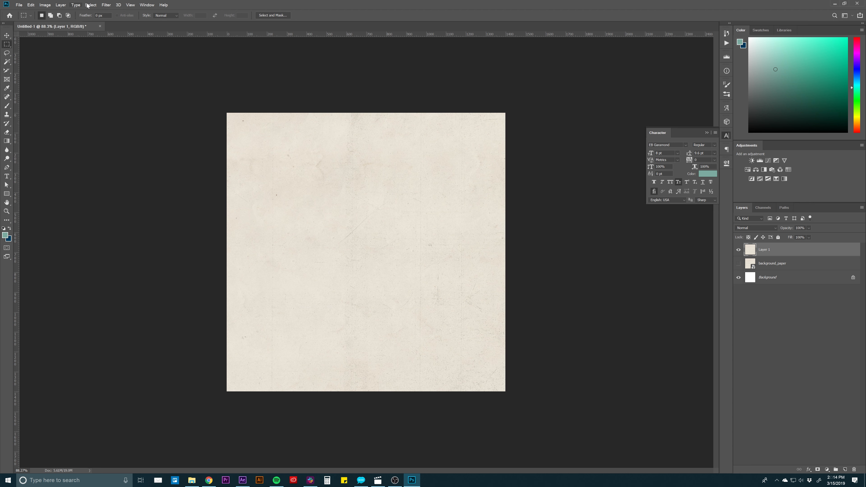
- Apply the Offset filter to Layer 1 with 700 pixels right, 700 pixels down and Wrap Around
{"action": "left_click", "coordinate": [106, 6]}
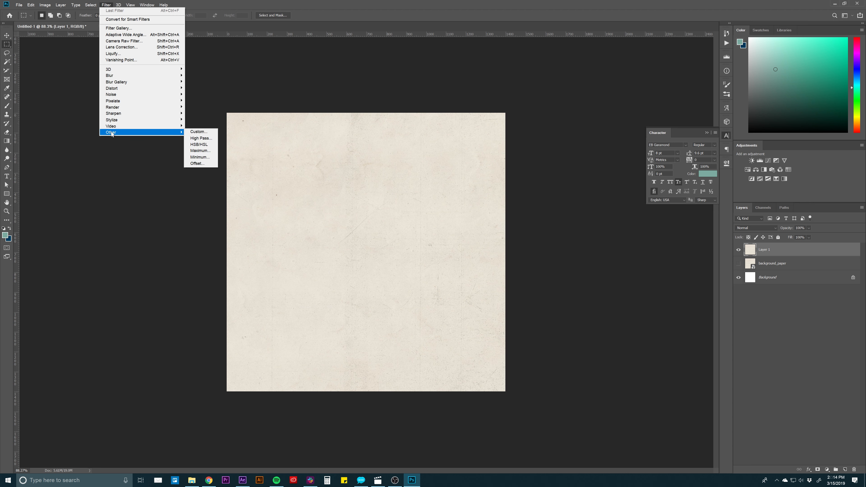
{"action": "mouse_move", "coordinate": [130, 133]}
{"action": "left_click", "coordinate": [197, 164]}
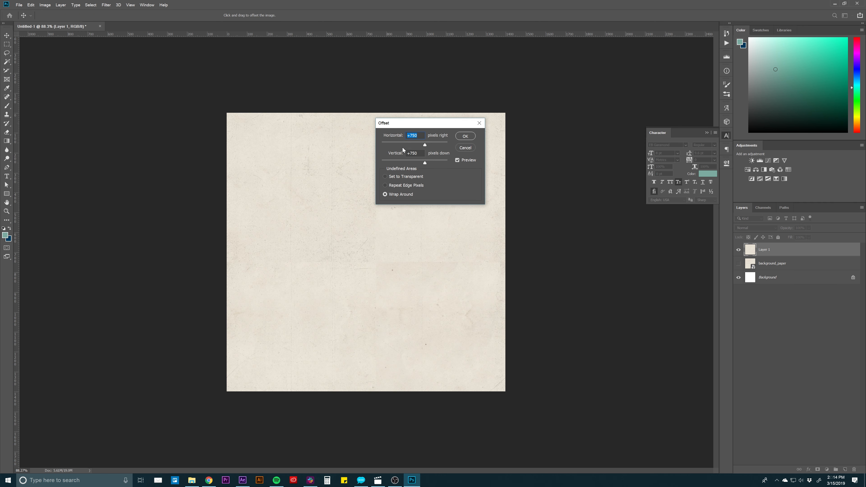
{"action": "left_click_drag", "start_coordinate": [426, 128], "coordinate": [423, 125]}
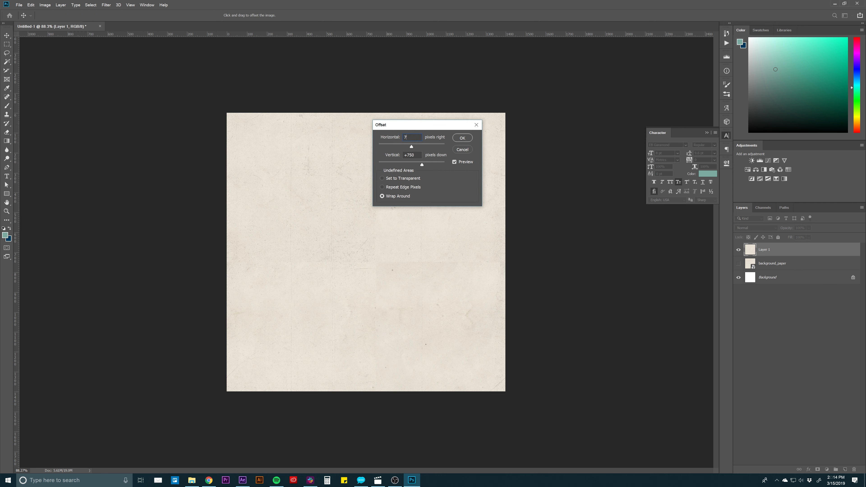
{"action": "type", "text": "700"}
{"action": "key", "text": "Tab"}
{"action": "type", "text": "700"}
{"action": "key", "text": "Tab"}
{"action": "left_click_drag", "start_coordinate": [402, 126], "coordinate": [503, 146]}
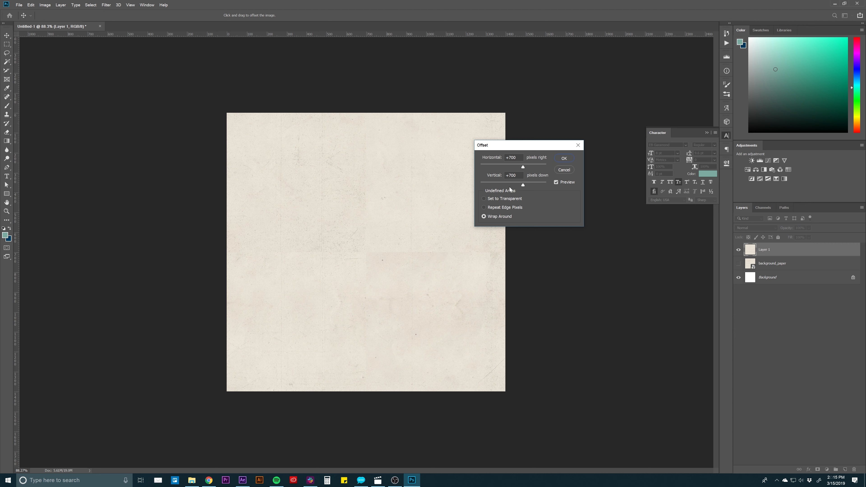
{"action": "left_click", "coordinate": [565, 158]}
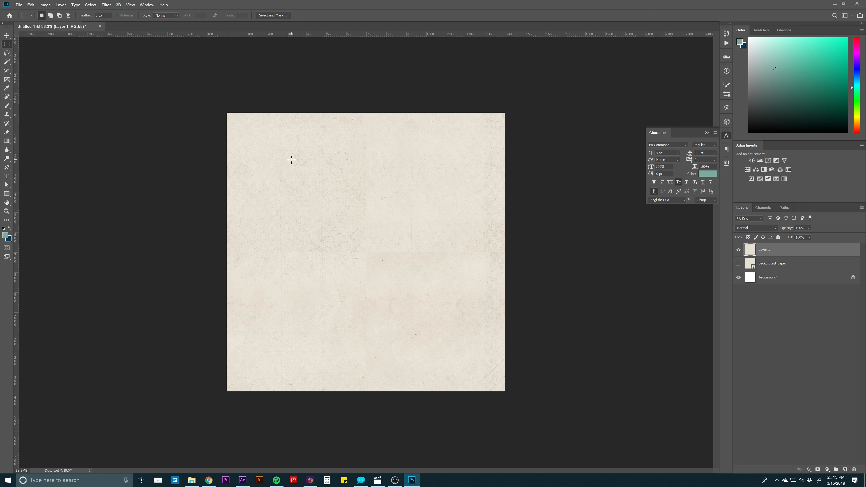
- Paint out the central vertical and horizontal seams and the surrounding blemishes on Layer 1 with an enlarged Clone Stamp brush
{"action": "key", "text": "s"}
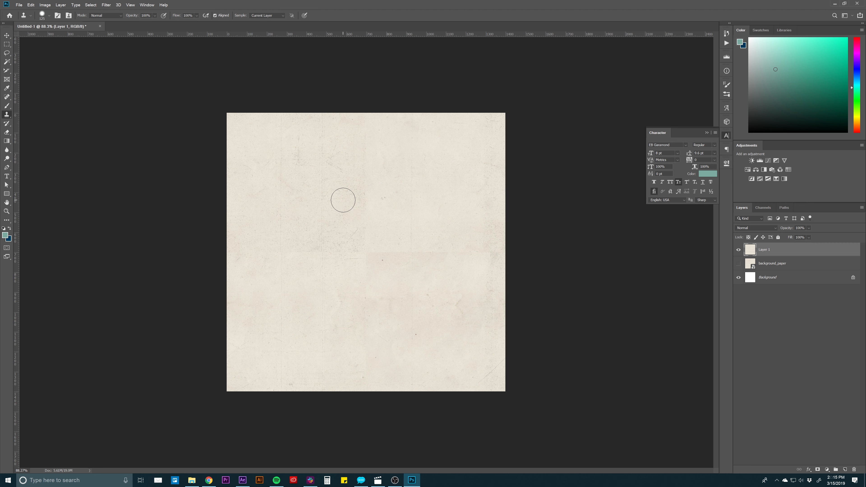
{"action": "key", "text": "bracketright"}
{"action": "key", "text": "bracketright"}
{"action": "mouse_move", "coordinate": [367, 209]}
{"action": "left_mouse_down"}
{"action": "mouse_move", "coordinate": [374, 304]}
{"action": "mouse_move", "coordinate": [363, 333]}
{"action": "mouse_move", "coordinate": [376, 326]}
{"action": "left_mouse_up"}
{"action": "left_click", "coordinate": [434, 278], "text": "alt"}
{"action": "left_click_drag", "start_coordinate": [378, 295], "coordinate": [378, 314]}
{"action": "mouse_move", "coordinate": [244, 251]}
{"action": "left_mouse_down"}
{"action": "mouse_move", "coordinate": [348, 251]}
{"action": "mouse_move", "coordinate": [281, 323]}
{"action": "mouse_move", "coordinate": [268, 323]}
{"action": "mouse_move", "coordinate": [287, 283]}
{"action": "mouse_move", "coordinate": [373, 252]}
{"action": "mouse_move", "coordinate": [487, 250]}
{"action": "left_mouse_up"}
{"action": "left_click", "coordinate": [287, 283], "text": "alt"}
{"action": "left_click", "coordinate": [360, 310], "text": "alt"}
{"action": "left_click", "coordinate": [382, 211], "text": "alt"}
{"action": "left_click", "coordinate": [458, 282], "text": "alt"}
{"action": "left_click_drag", "start_coordinate": [483, 255], "coordinate": [489, 250]}
{"action": "left_click", "coordinate": [430, 186], "text": "alt"}
{"action": "mouse_move", "coordinate": [329, 180]}
{"action": "left_mouse_down"}
{"action": "mouse_move", "coordinate": [333, 186]}
{"action": "mouse_move", "coordinate": [328, 166]}
{"action": "mouse_move", "coordinate": [346, 179]}
{"action": "mouse_move", "coordinate": [329, 164]}
{"action": "mouse_move", "coordinate": [314, 167]}
{"action": "mouse_move", "coordinate": [319, 186]}
{"action": "left_mouse_up"}
{"action": "left_click", "coordinate": [399, 214], "text": "alt"}
{"action": "left_click", "coordinate": [422, 179], "text": "alt"}
{"action": "left_click", "coordinate": [402, 189], "text": "alt"}
{"action": "left_click", "coordinate": [393, 191], "text": "alt"}
{"action": "left_click_drag", "start_coordinate": [306, 143], "coordinate": [298, 150]}
{"action": "left_click", "coordinate": [396, 202], "text": "alt"}
{"action": "mouse_move", "coordinate": [356, 229]}
{"action": "left_mouse_down"}
{"action": "mouse_move", "coordinate": [337, 230]}
{"action": "mouse_move", "coordinate": [314, 249]}
{"action": "left_mouse_up"}
{"action": "left_click", "coordinate": [353, 150], "text": "alt"}
{"action": "left_click_drag", "start_coordinate": [397, 253], "coordinate": [386, 251]}
- Switch to After Effects and delete the background_paper.jpg layer from the Background_Main composition
{"action": "left_click", "coordinate": [242, 480]}
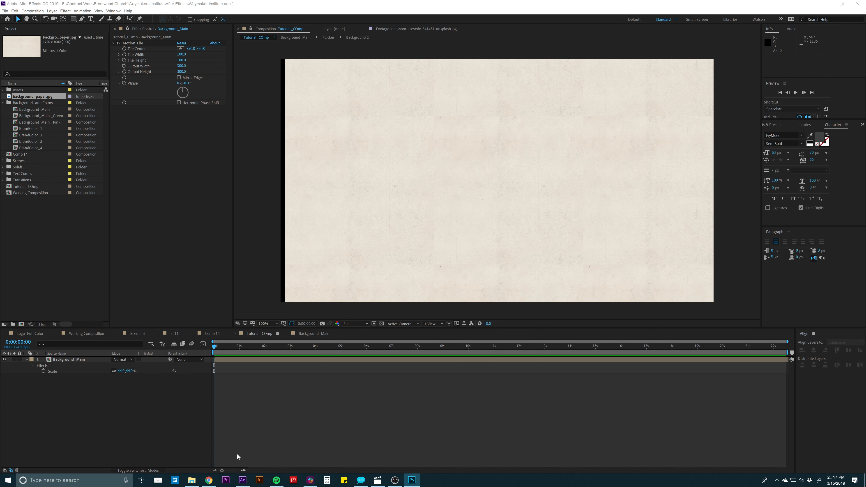
{"action": "double_click", "coordinate": [66, 359]}
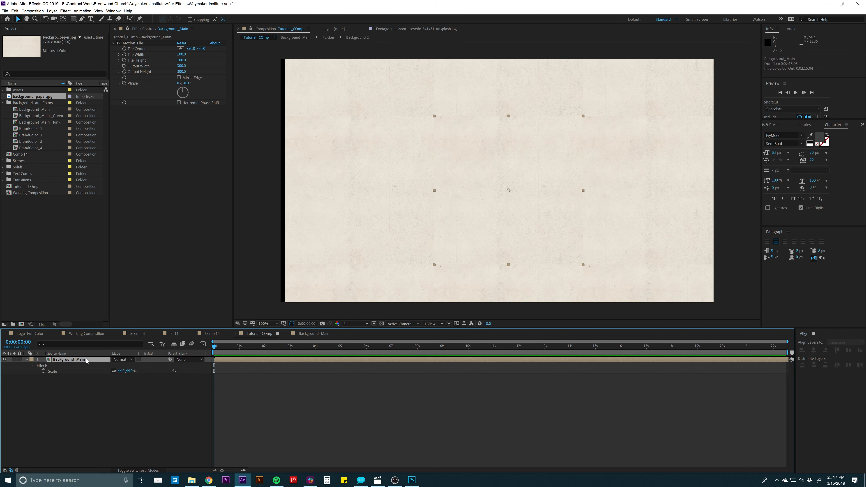
{"action": "key", "text": "Delete"}
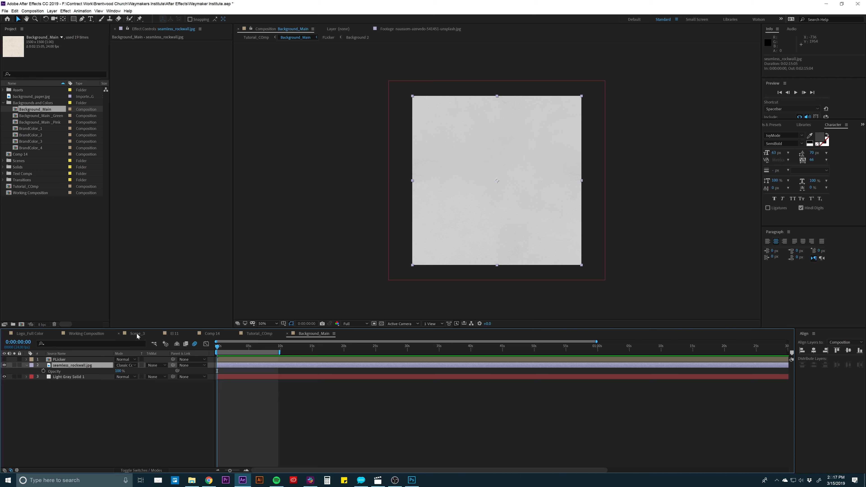
- Set the Background_Main layer's scale to 69% in the Tutorial_COmp composition
{"action": "left_click", "coordinate": [259, 334]}
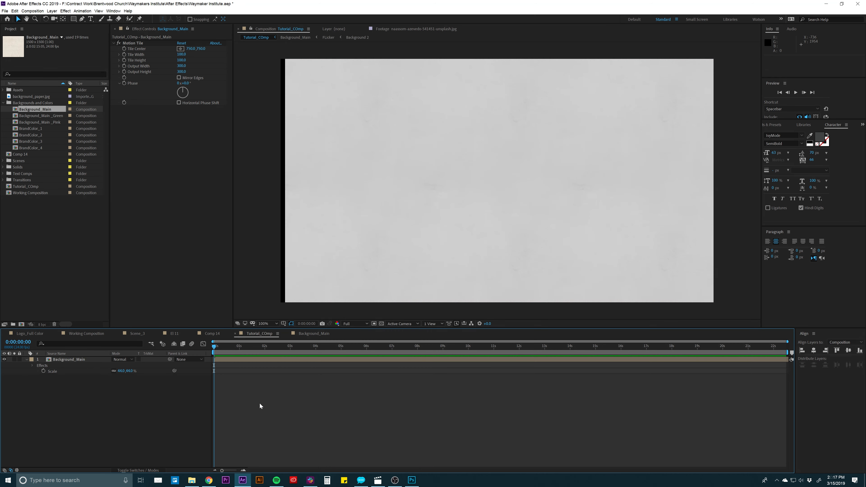
{"action": "left_click", "coordinate": [236, 363]}
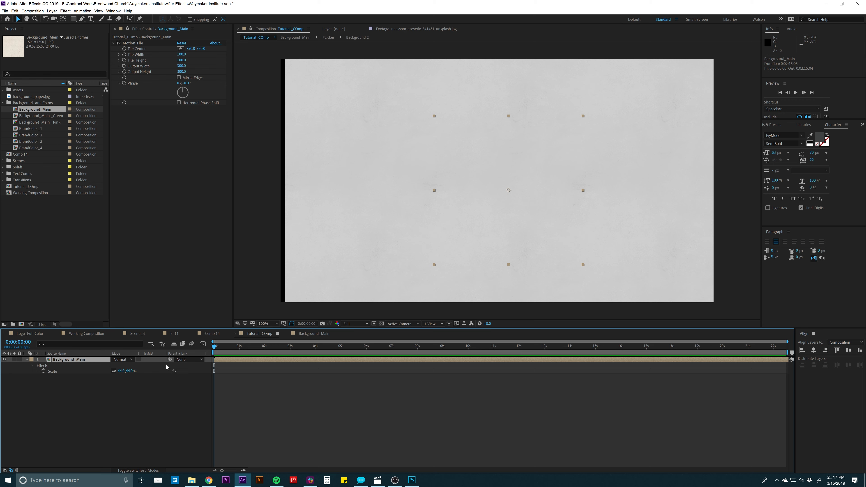
{"action": "left_click_drag", "start_coordinate": [133, 372], "coordinate": [140, 371]}
{"action": "left_click", "coordinate": [248, 387]}
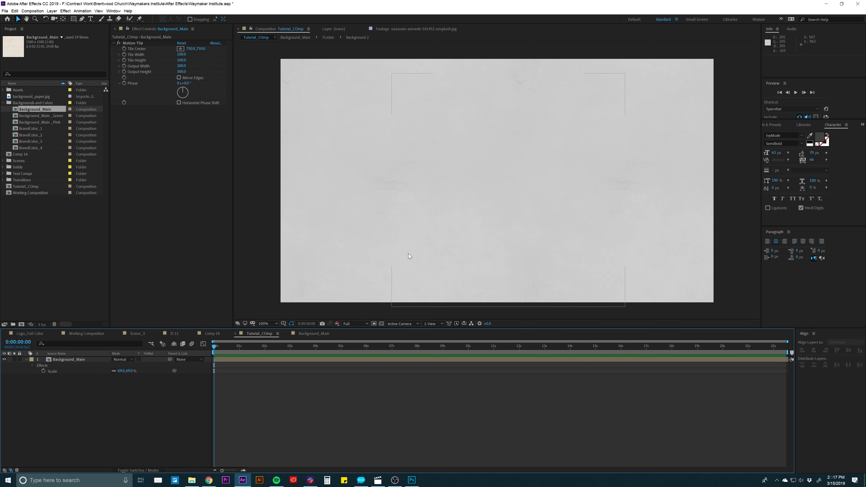
- Nudge the Background_Main layer slightly up and left in Tutorial_COmp, and compare it with the Scene_3 composition
{"action": "left_click", "coordinate": [343, 360]}
{"action": "left_click_drag", "start_coordinate": [442, 231], "coordinate": [438, 226]}
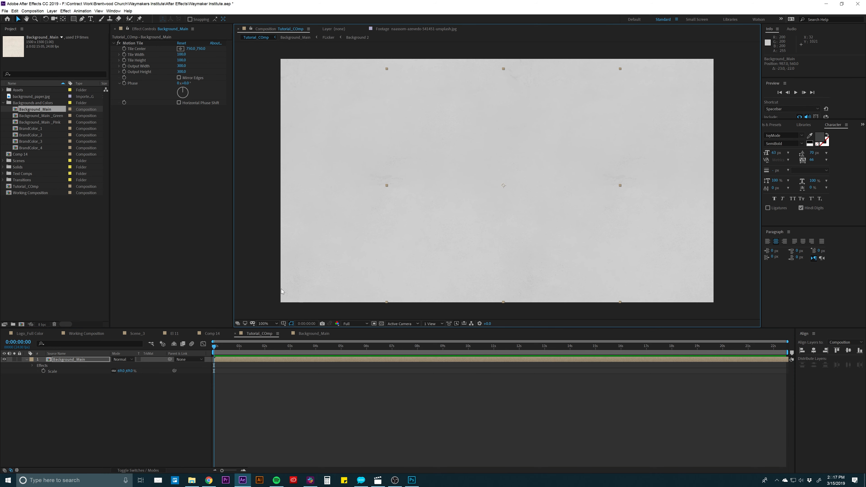
{"action": "left_click", "coordinate": [137, 334]}
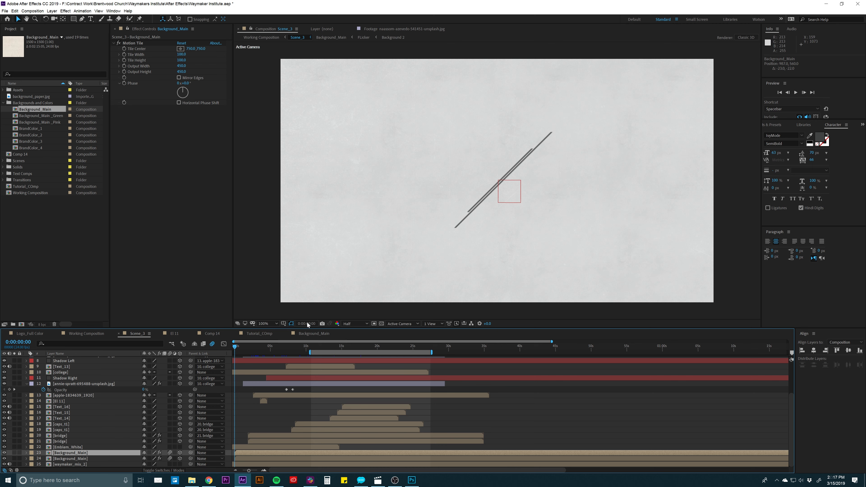
{"action": "left_click", "coordinate": [281, 335]}
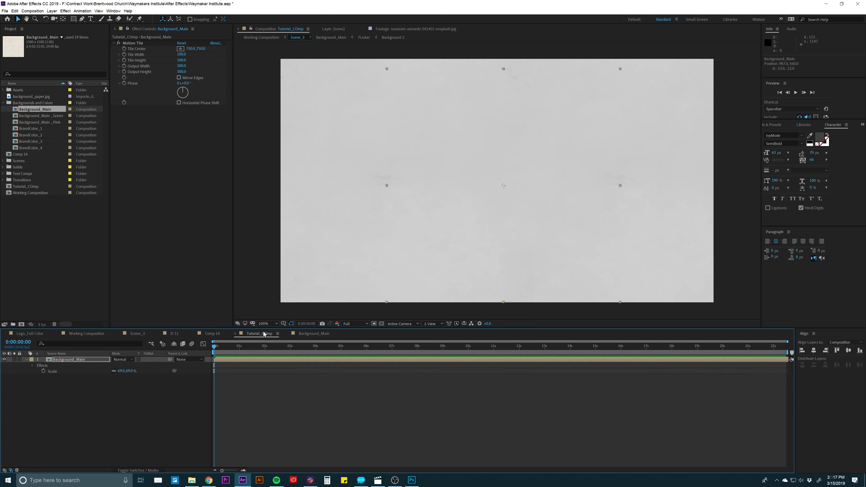
- Turn Background_Main into a 3D layer in Tutorial_COmp and move it slightly back along the Z axis
{"action": "left_click", "coordinate": [278, 360]}
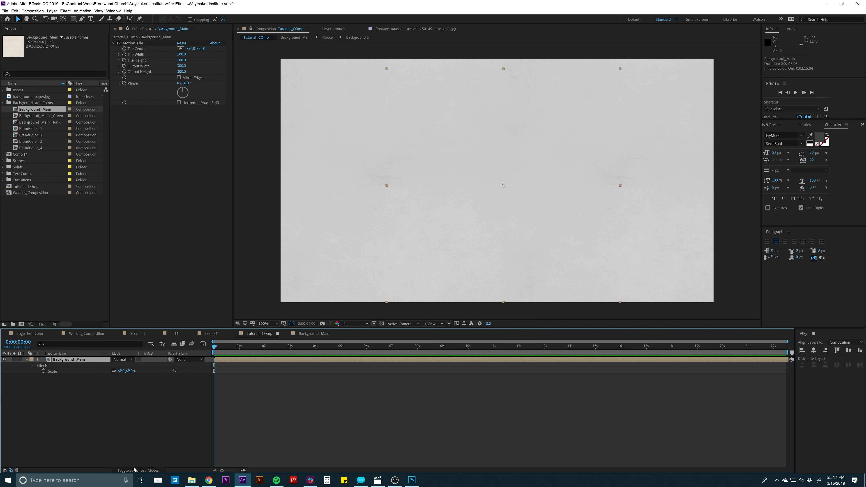
{"action": "left_click", "coordinate": [139, 471]}
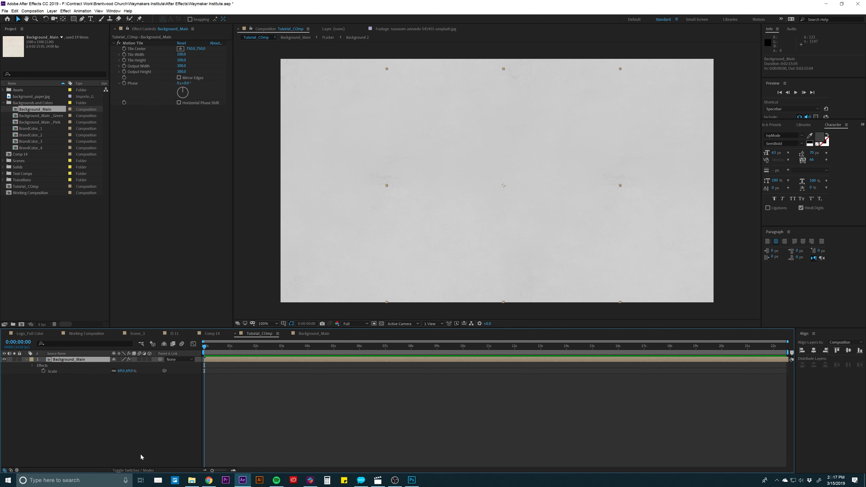
{"action": "left_click", "coordinate": [145, 406]}
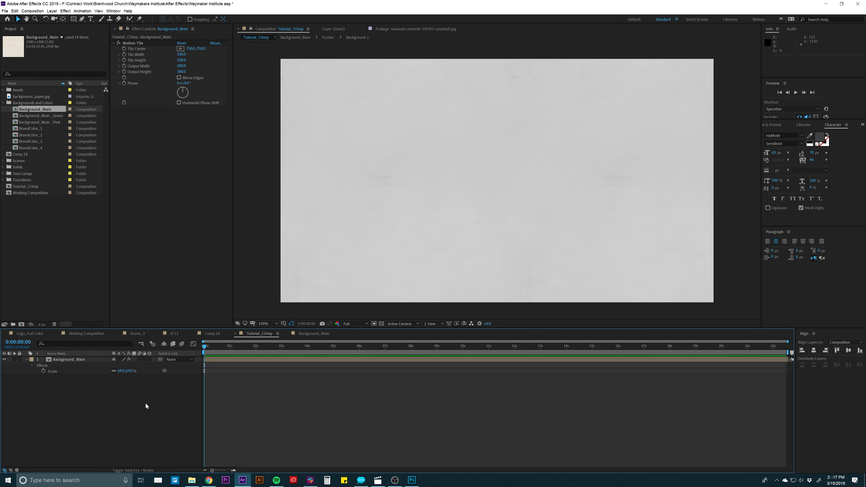
{"action": "left_click", "coordinate": [149, 361]}
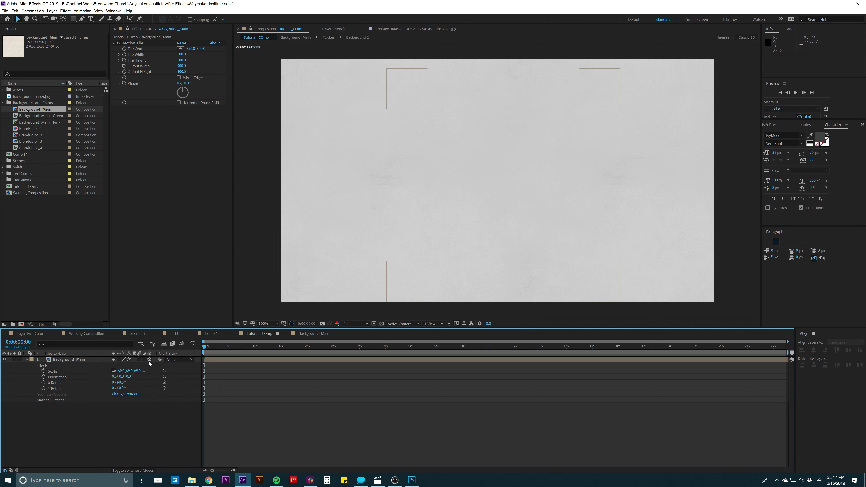
{"action": "left_click", "coordinate": [78, 360]}
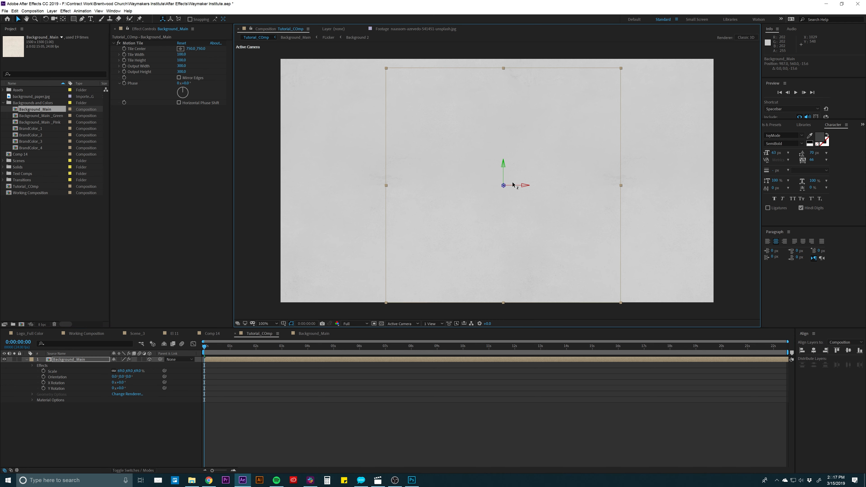
{"action": "mouse_move", "coordinate": [504, 188]}
{"action": "left_mouse_down"}
{"action": "mouse_move", "coordinate": [485, 194]}
{"action": "mouse_move", "coordinate": [493, 190]}
{"action": "left_mouse_up"}
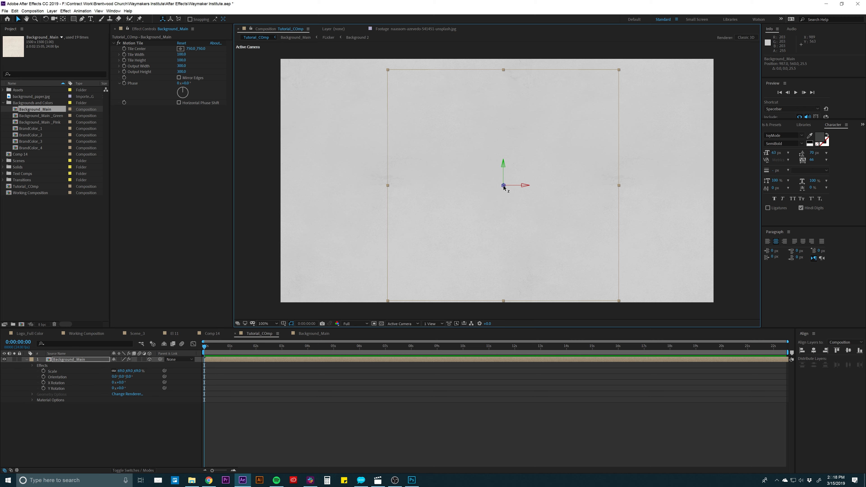
- Try pushing the Background_Main layer far back in Z and rotating it in 3D, and undo both changes
{"action": "left_click_drag", "start_coordinate": [504, 188], "coordinate": [92, 350]}
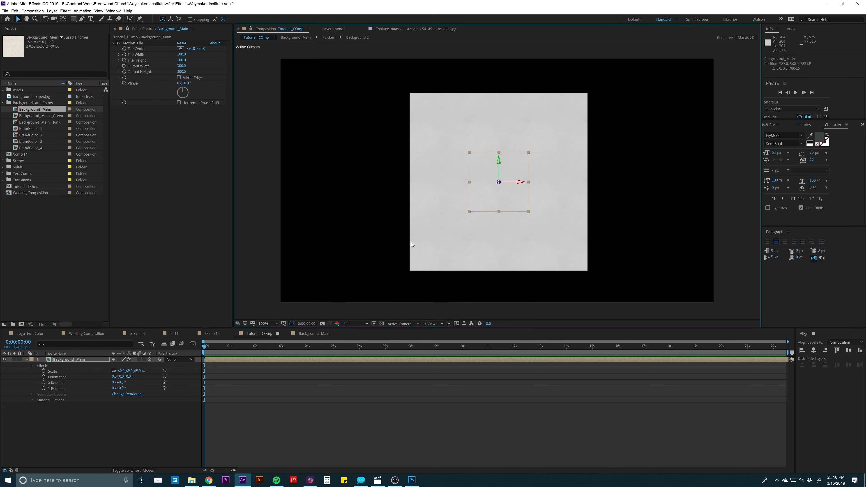
{"action": "key", "text": "w"}
{"action": "left_click_drag", "start_coordinate": [499, 171], "coordinate": [517, 176]}
{"action": "key", "text": "ctrl+z"}
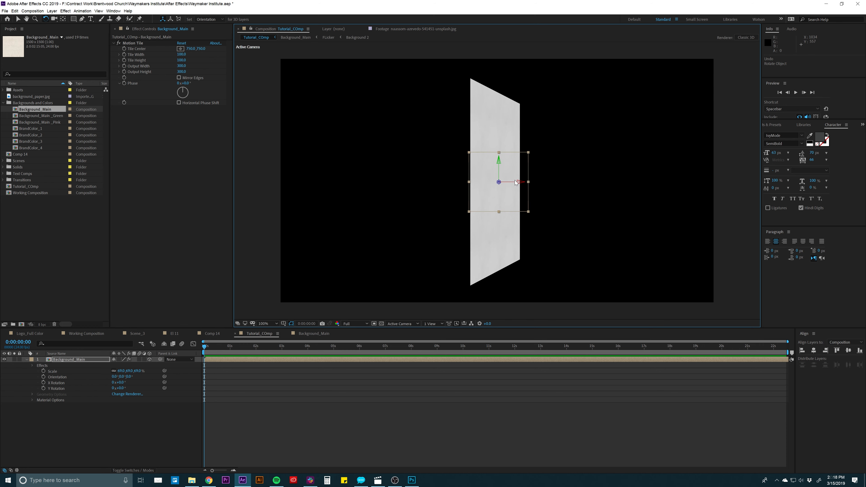
{"action": "key", "text": "ctrl+z"}
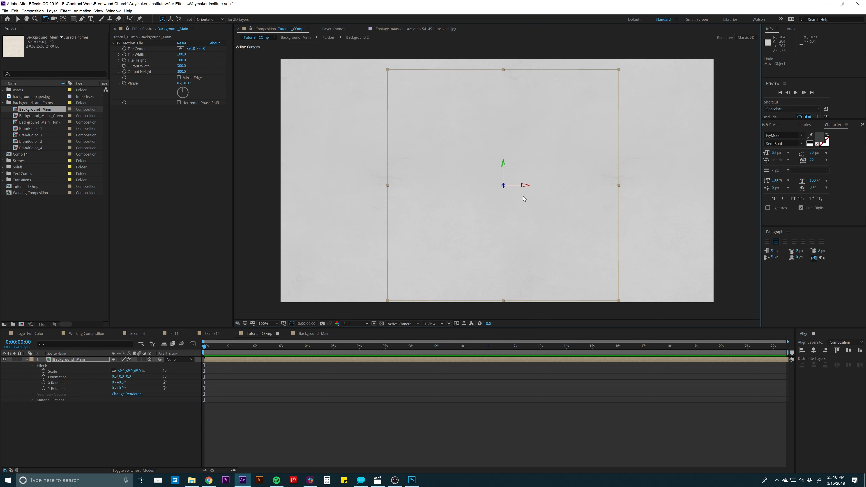
{"action": "key", "text": "v"}
{"action": "left_click", "coordinate": [418, 443]}
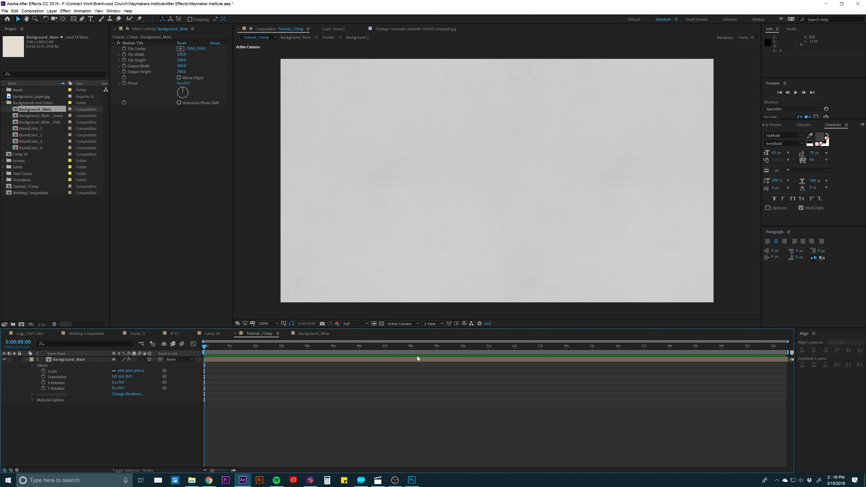
- Preview the Scene_3 composition's animation with the blurred bridge layer selected
{"action": "left_click", "coordinate": [34, 359]}
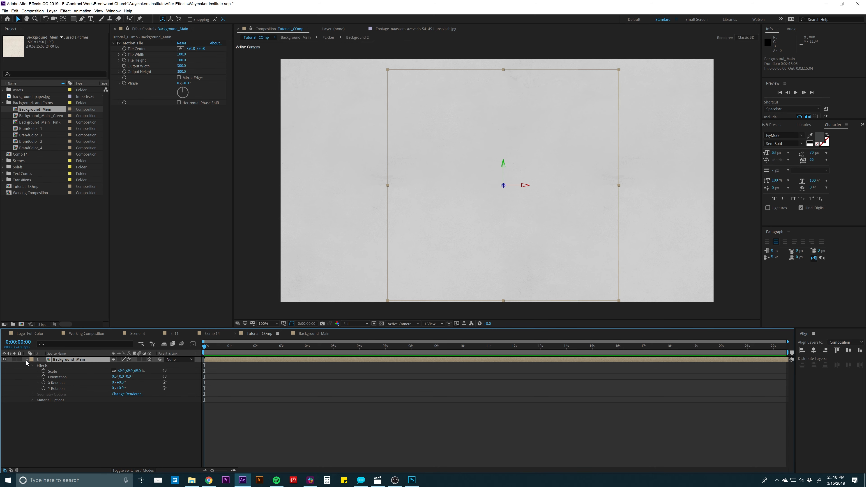
{"action": "left_click", "coordinate": [26, 361]}
{"action": "left_click", "coordinate": [145, 333]}
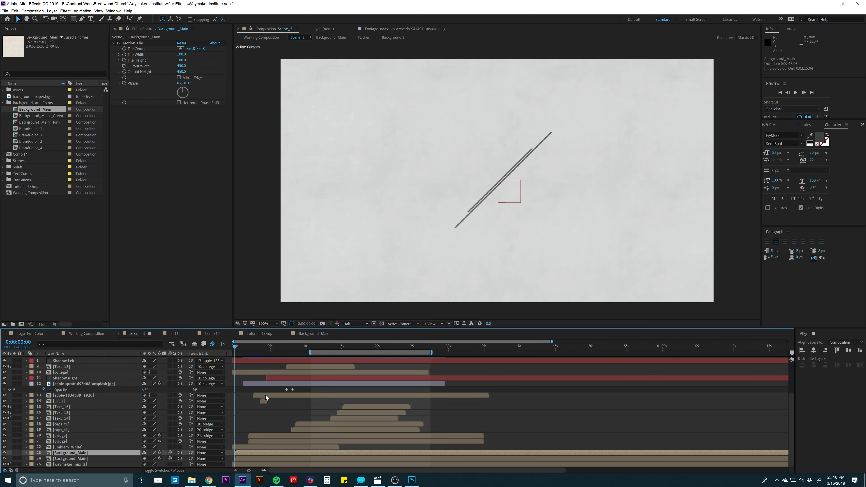
{"action": "left_click", "coordinate": [64, 447]}
{"action": "left_click", "coordinate": [66, 442]}
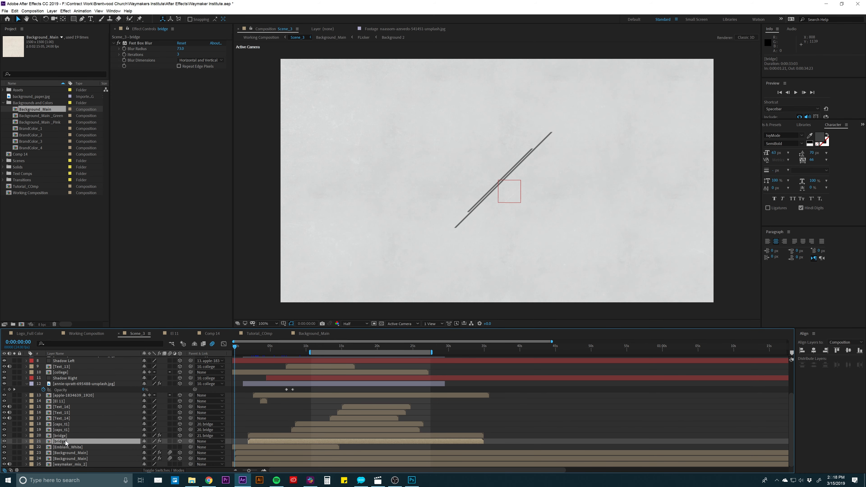
{"action": "key", "text": "space"}
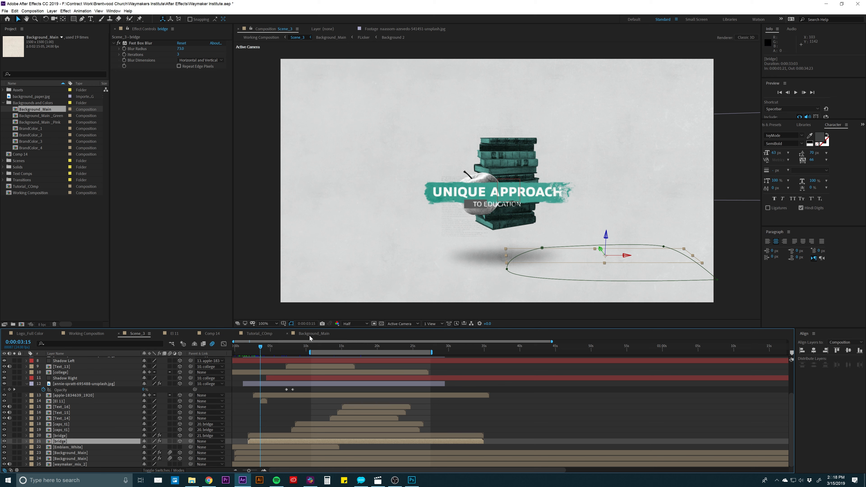
- Switch to Photoshop and browse the project's Assets folder, including Head Images and Heart Images, for an image to place
{"action": "left_click", "coordinate": [412, 480]}
{"action": "left_click", "coordinate": [192, 480]}
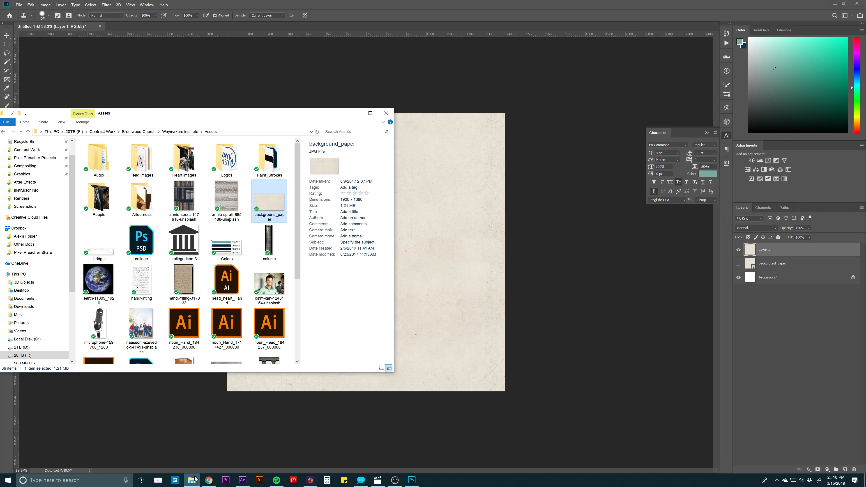
{"action": "left_click_drag", "start_coordinate": [307, 118], "coordinate": [517, 109]}
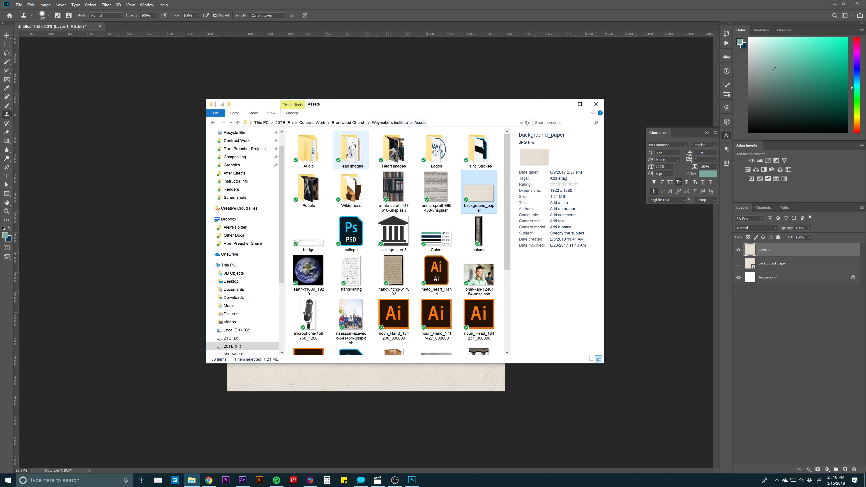
{"action": "scroll", "coordinate": [359, 209], "scroll_direction": "down", "scroll_amount": 3}
{"action": "left_click", "coordinate": [359, 209]}
{"action": "scroll", "coordinate": [393, 194], "scroll_direction": "up", "scroll_amount": 3}
{"action": "left_click", "coordinate": [392, 191]}
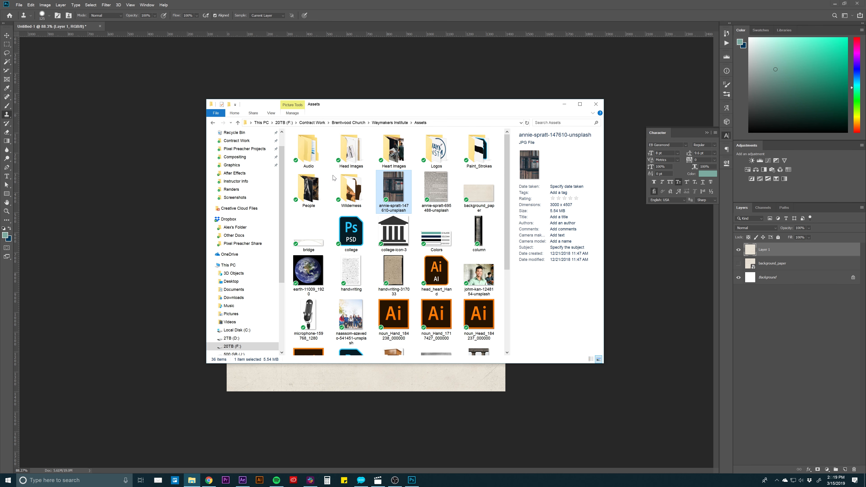
{"action": "double_click", "coordinate": [351, 150]}
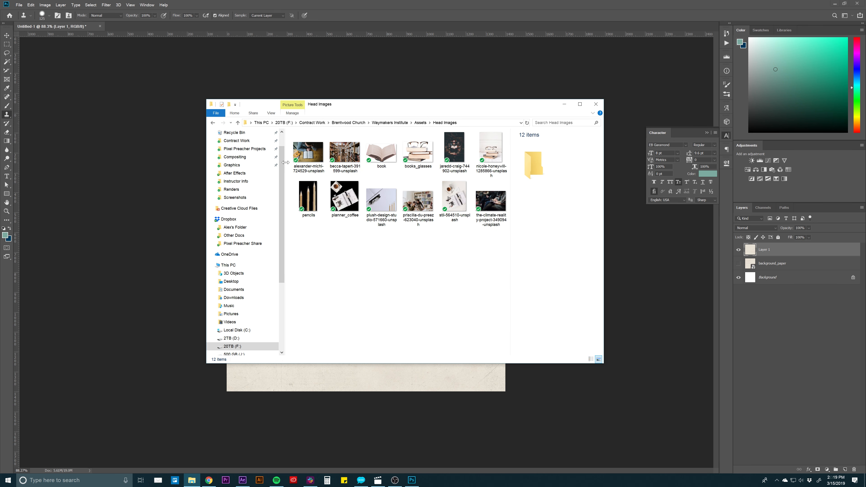
{"action": "left_click", "coordinate": [212, 123]}
{"action": "double_click", "coordinate": [384, 150]}
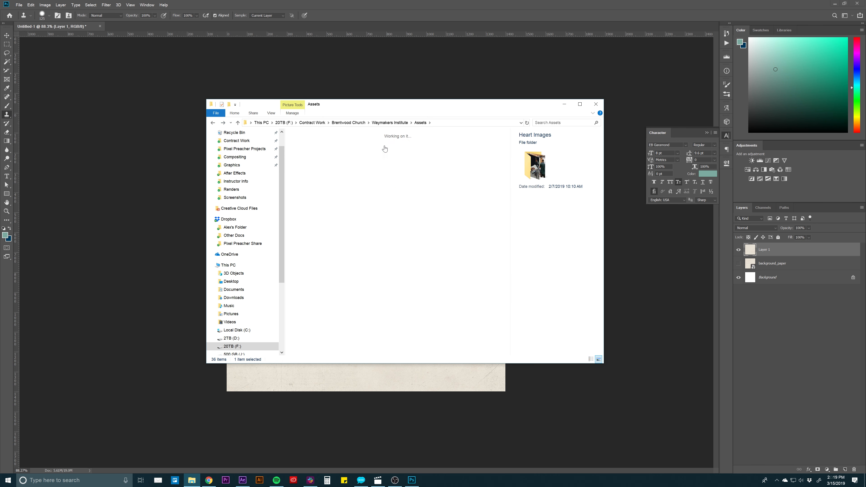
{"action": "left_click", "coordinate": [212, 123]}
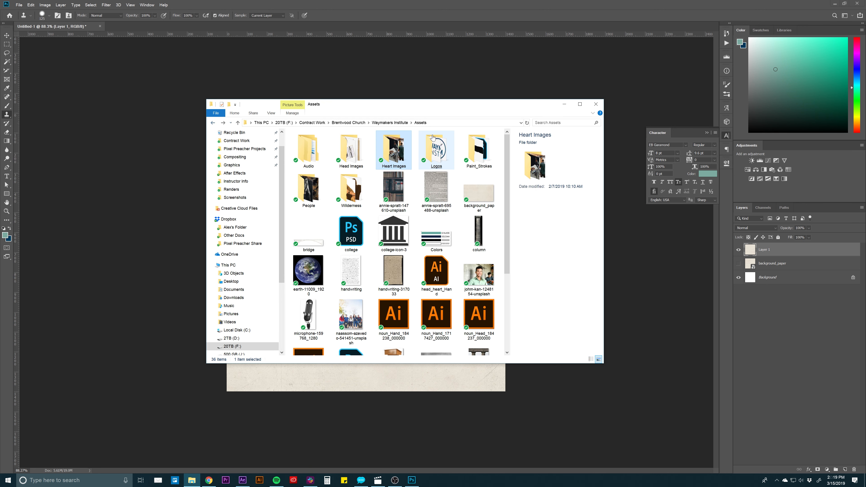
{"action": "left_click", "coordinate": [479, 150]}
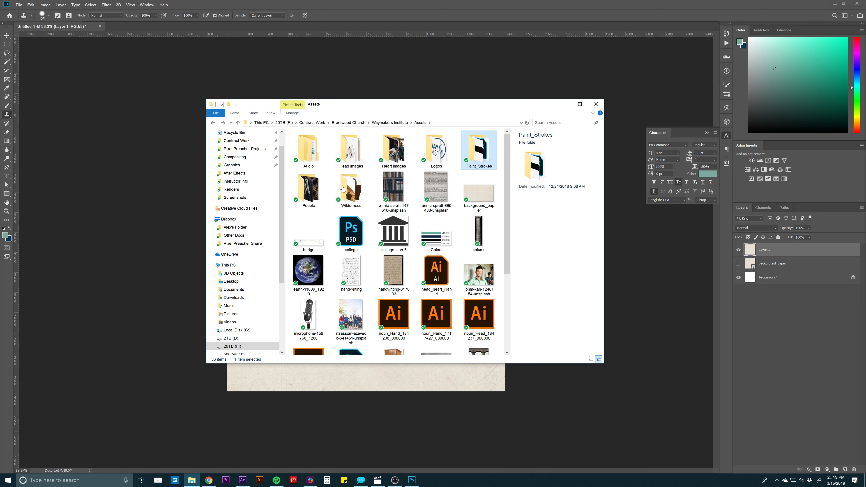
{"action": "left_click", "coordinate": [469, 154]}
{"action": "left_click", "coordinate": [213, 123]}
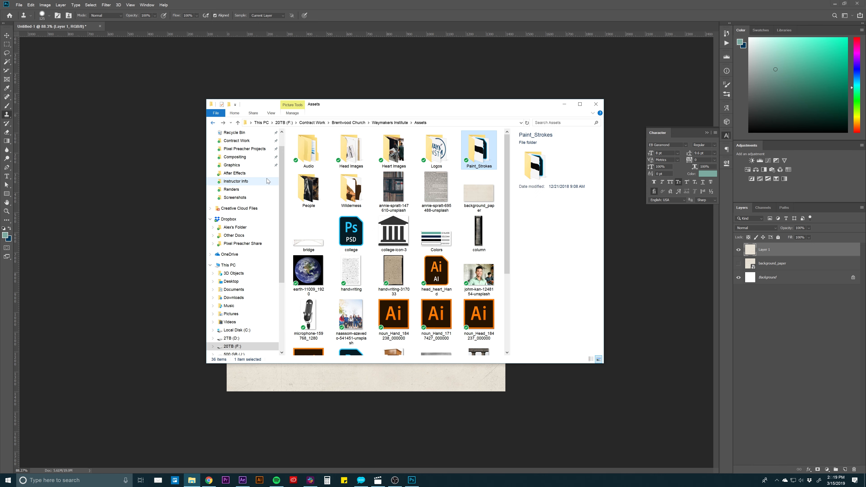
- Place the apple-1834639_1920 image from the People folder into the Photoshop document
{"action": "double_click", "coordinate": [304, 188]}
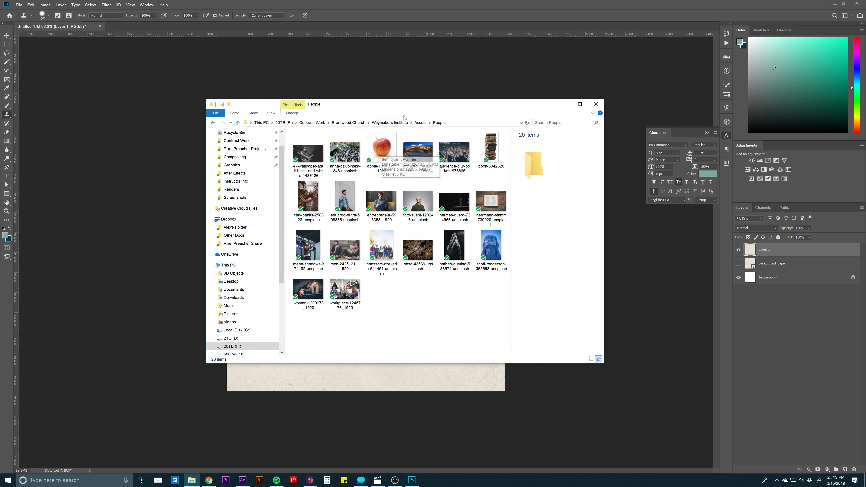
{"action": "left_click_drag", "start_coordinate": [406, 108], "coordinate": [532, 124]}
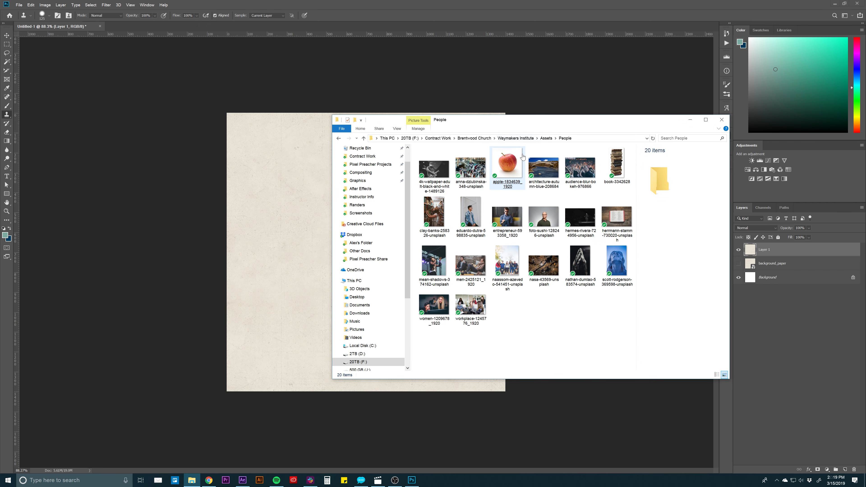
{"action": "left_click_drag", "start_coordinate": [510, 163], "coordinate": [305, 206]}
{"action": "key", "text": "Return"}
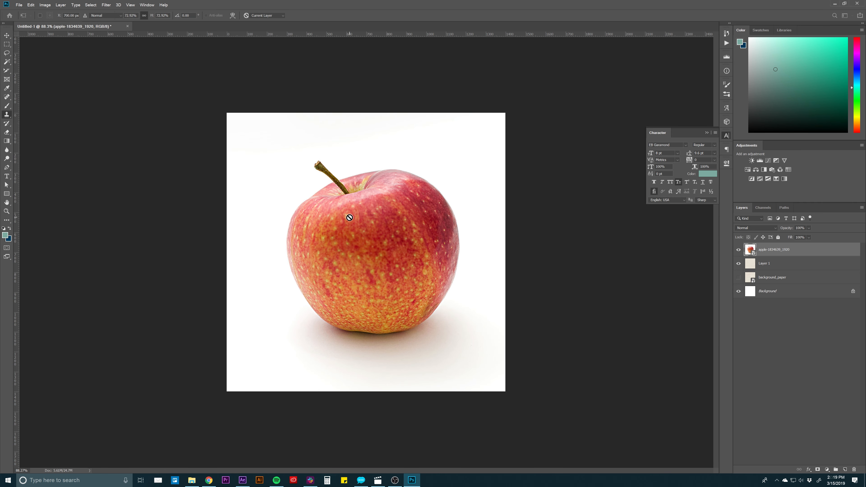
{"action": "key", "text": "s"}
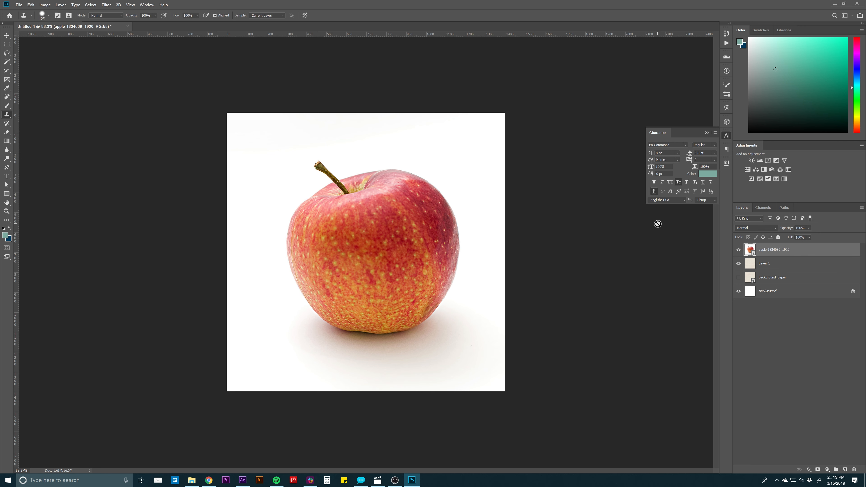
- Select the white background and the shadow around the apple with the Magic Wand, reducing its tolerance to 42
{"action": "key", "text": "w"}
{"action": "left_click", "coordinate": [401, 154]}
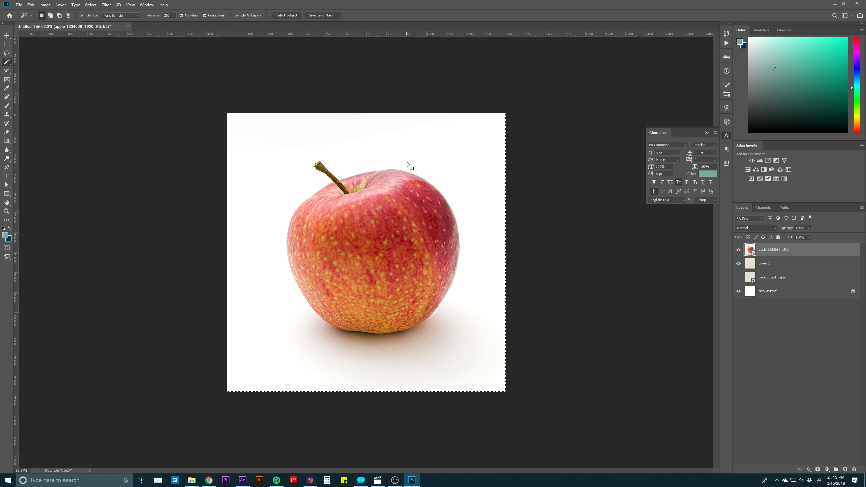
{"action": "key", "text": "ctrl+d"}
{"action": "left_click_drag", "start_coordinate": [152, 15], "coordinate": [97, 22]}
{"action": "left_click", "coordinate": [393, 157]}
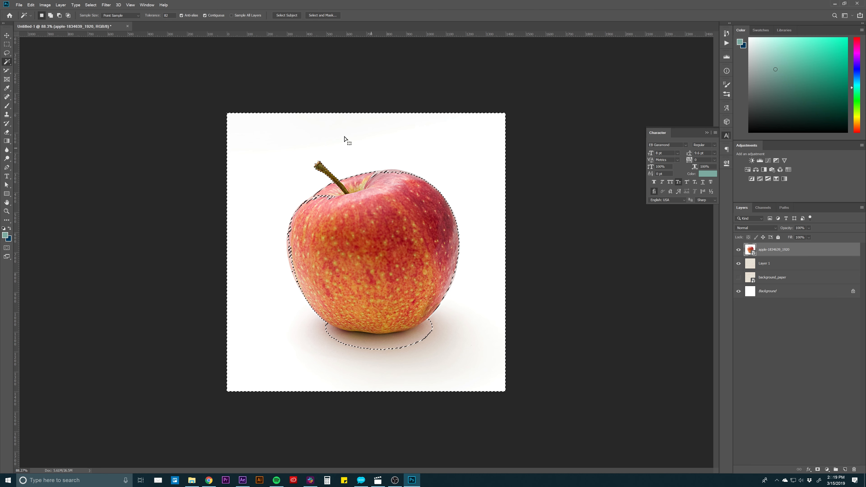
{"action": "left_click_drag", "start_coordinate": [152, 16], "coordinate": [143, 19]}
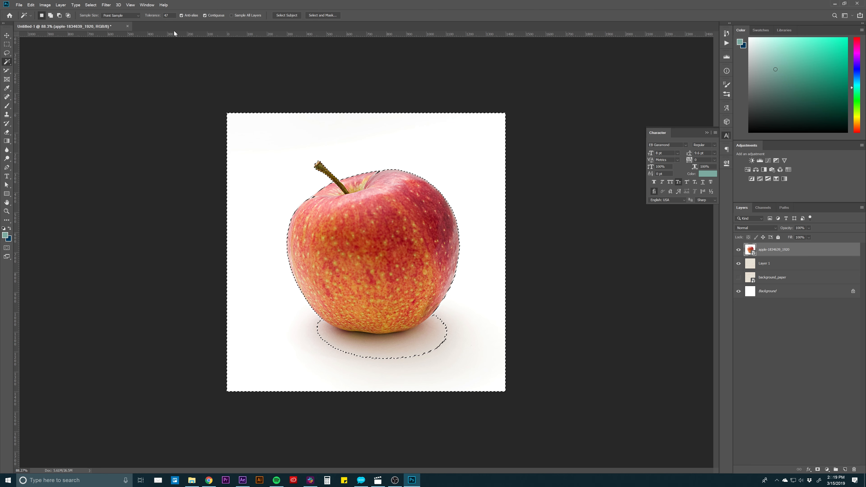
{"action": "left_click_drag", "start_coordinate": [157, 17], "coordinate": [154, 17]}
{"action": "key", "text": "ctrl+d"}
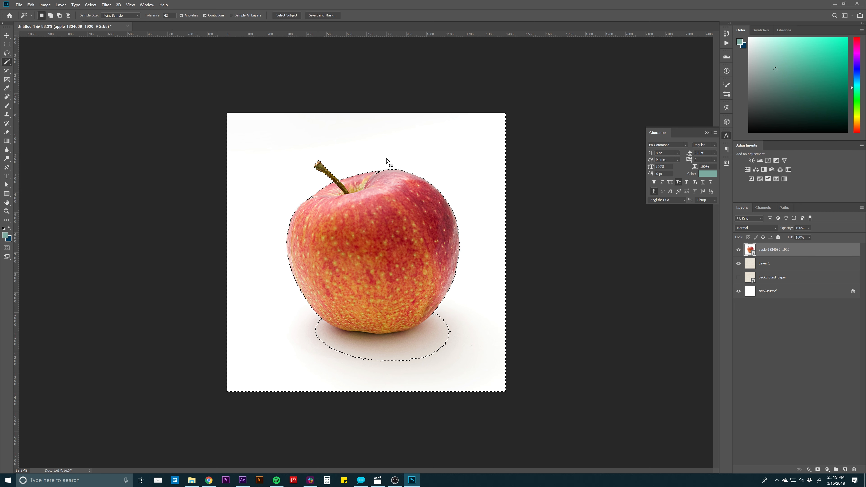
{"action": "left_click", "coordinate": [433, 336], "text": "shift"}
- Copy the selected apple background onto a new layer, and undo the copy
{"action": "key", "text": "ctrl+j"}
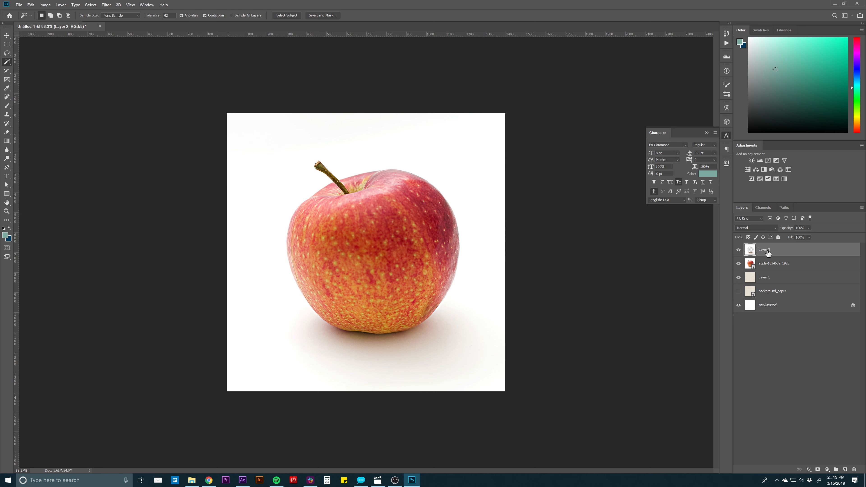
{"action": "key", "text": "ctrl+z"}
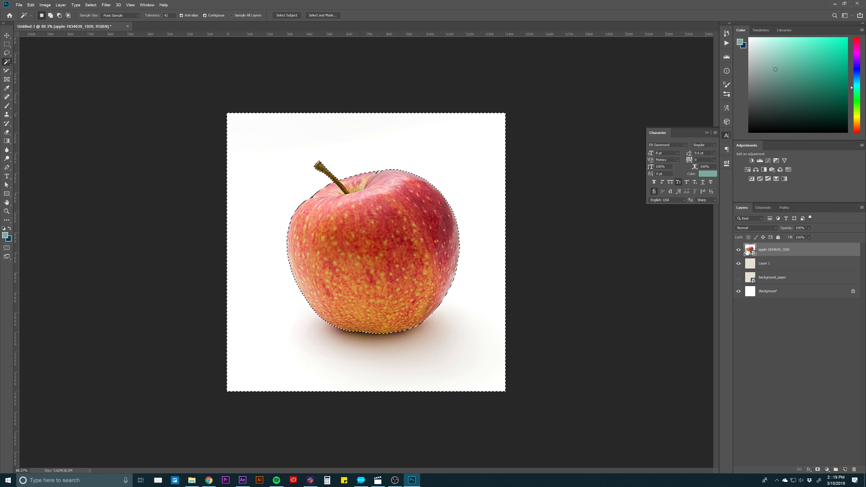
- Invert the selection, copy the apple onto its own layer, and delete the original apple-1834639_1920 layer
{"action": "right_click", "coordinate": [389, 212]}
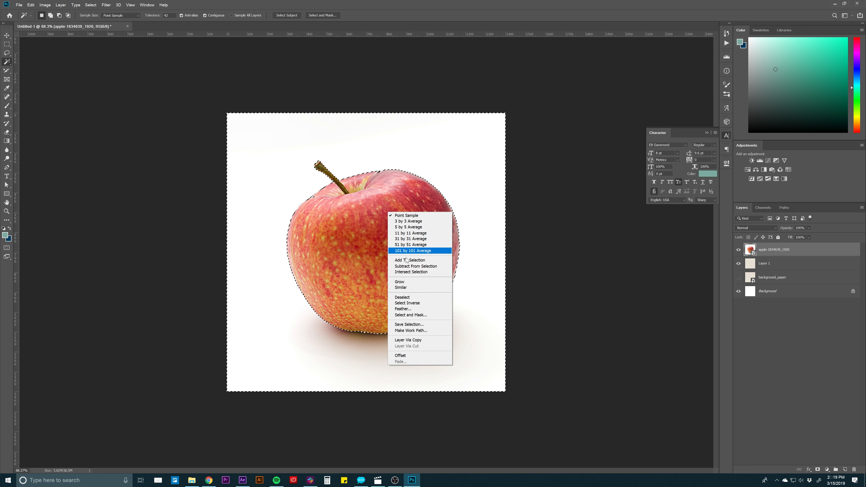
{"action": "left_click", "coordinate": [407, 303]}
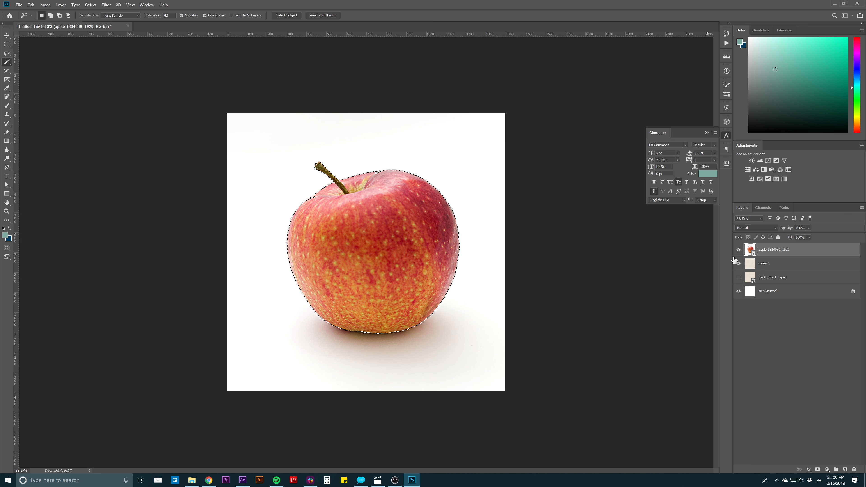
{"action": "key", "text": "ctrl+j"}
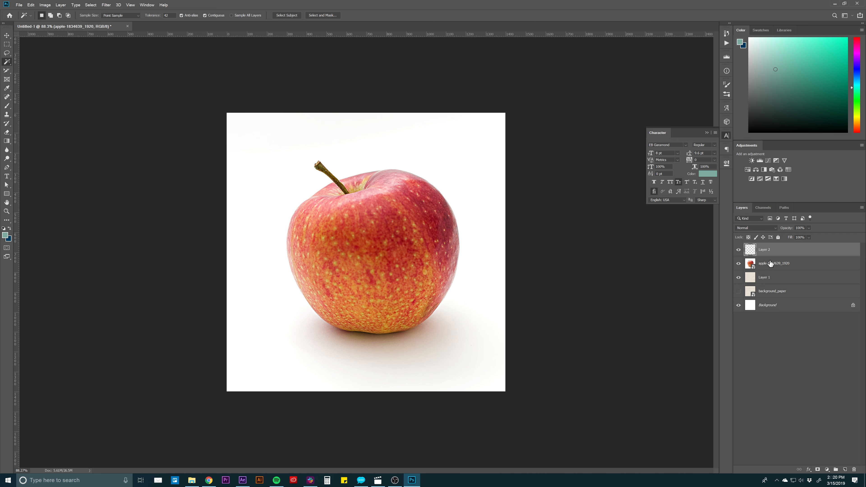
{"action": "left_click", "coordinate": [771, 263]}
{"action": "key", "text": "Delete"}
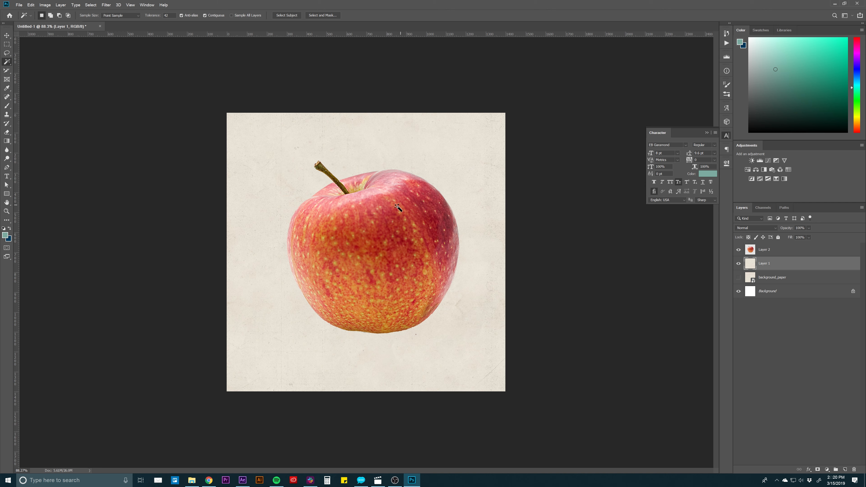
- Switch to After Effects, open the apple-1834639_1920 composition from the Textures assets, and scrub its animation to 0:00:01:05
{"action": "left_click", "coordinate": [242, 480]}
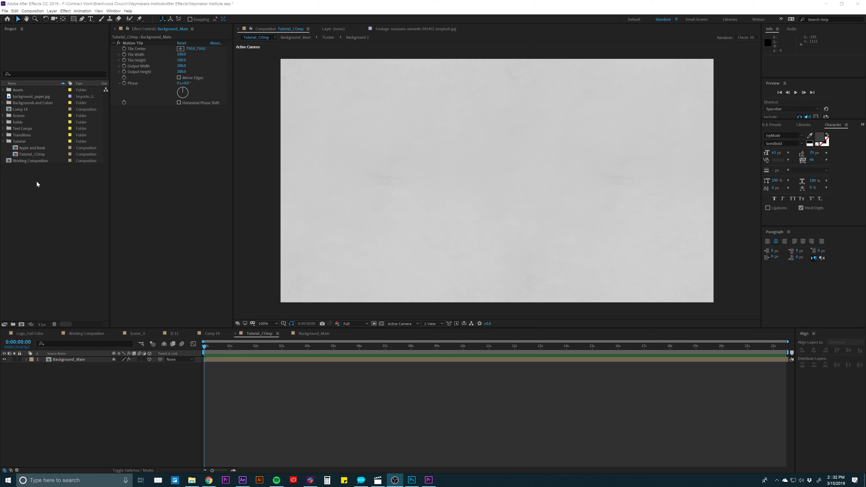
{"action": "left_click", "coordinate": [17, 91]}
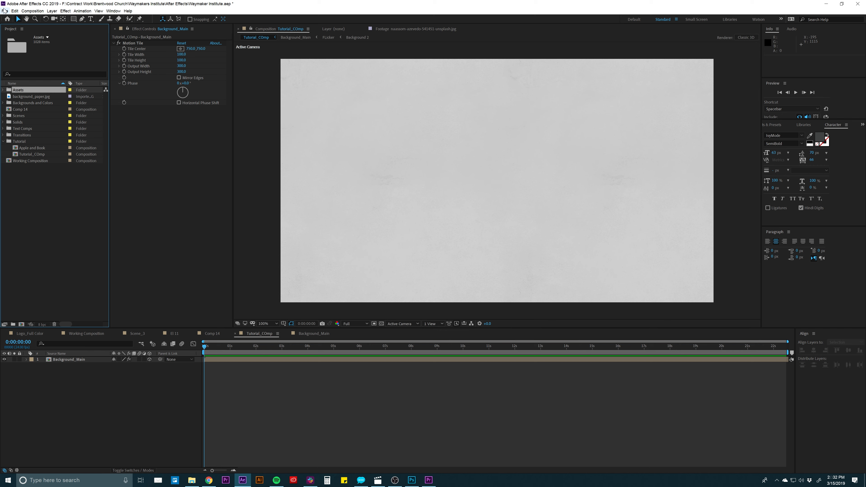
{"action": "left_click", "coordinate": [3, 90]}
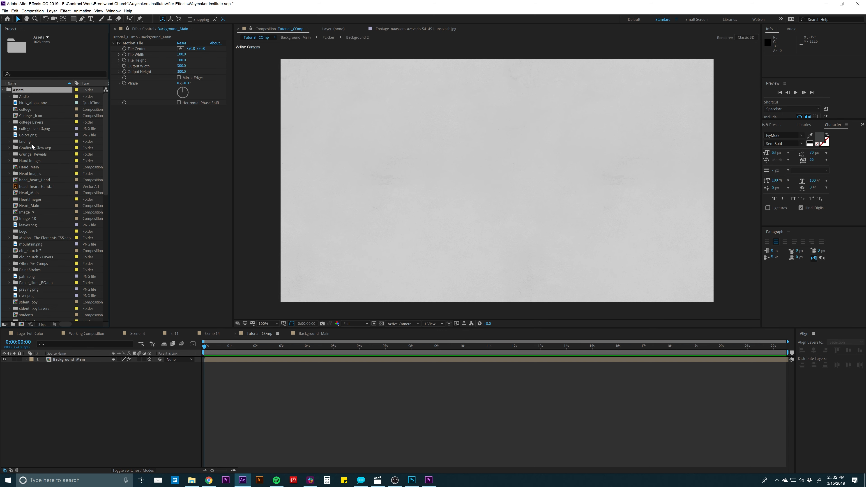
{"action": "scroll", "coordinate": [32, 146], "scroll_direction": "down", "scroll_amount": 10}
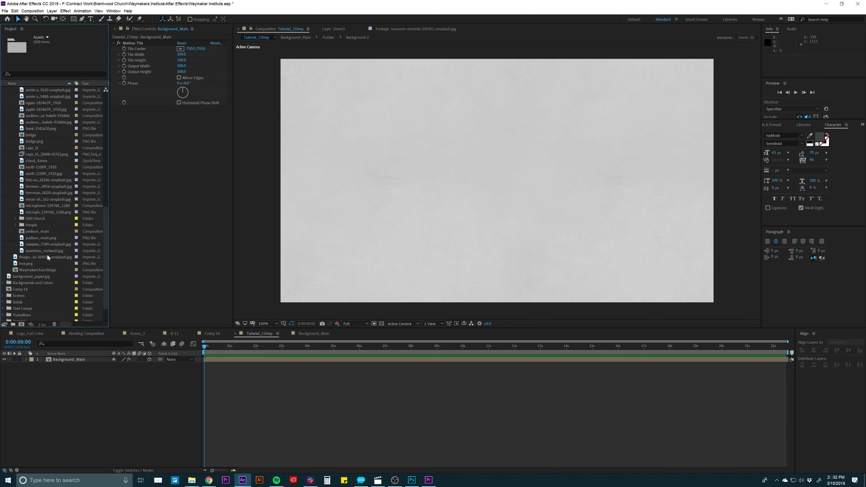
{"action": "scroll", "coordinate": [43, 233], "scroll_direction": "down", "scroll_amount": 2}
{"action": "left_click", "coordinate": [38, 200]}
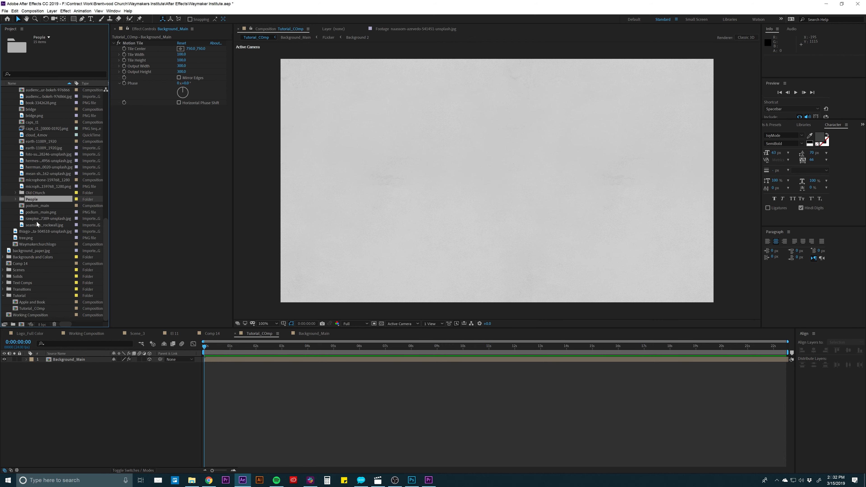
{"action": "scroll", "coordinate": [36, 158], "scroll_direction": "up", "scroll_amount": 5}
{"action": "left_click", "coordinate": [31, 142]}
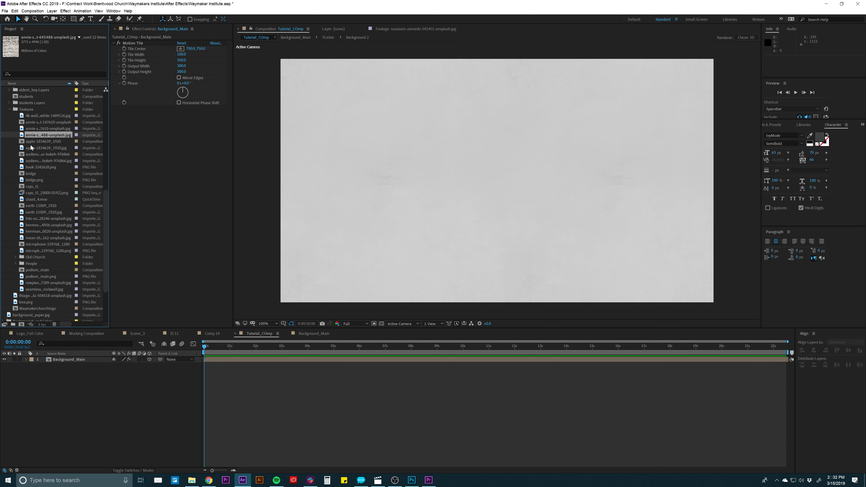
{"action": "left_click", "coordinate": [31, 148]}
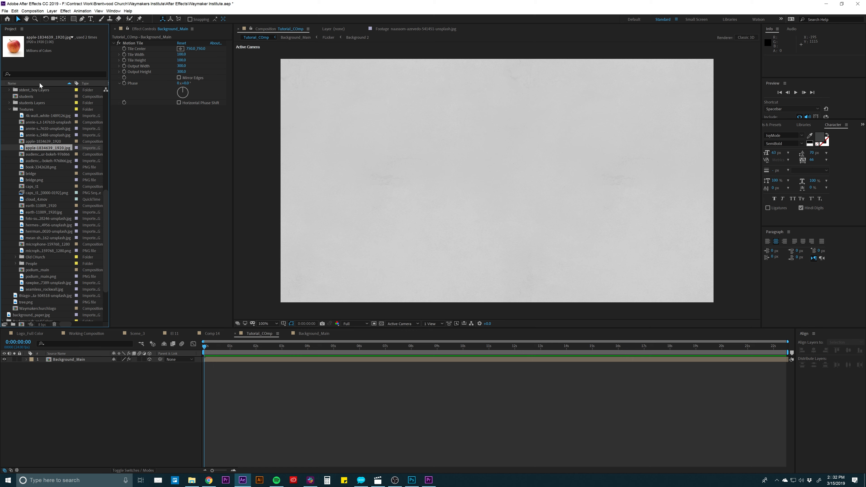
{"action": "left_click", "coordinate": [34, 142]}
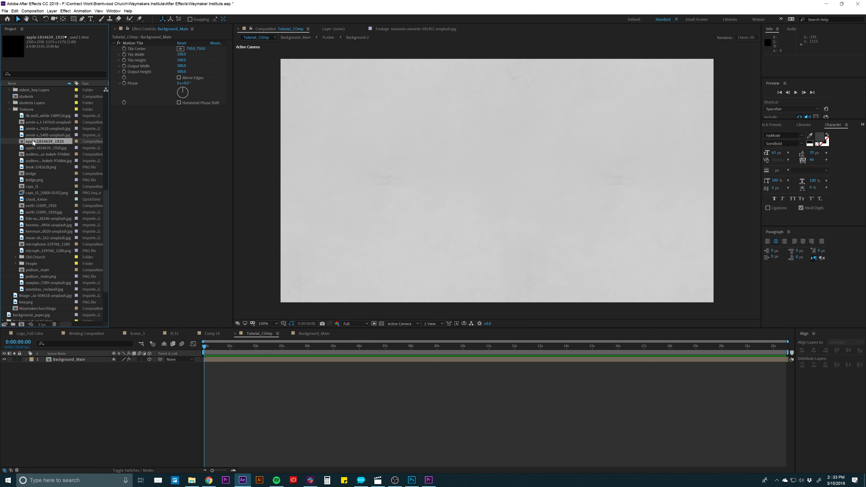
{"action": "double_click", "coordinate": [31, 141]}
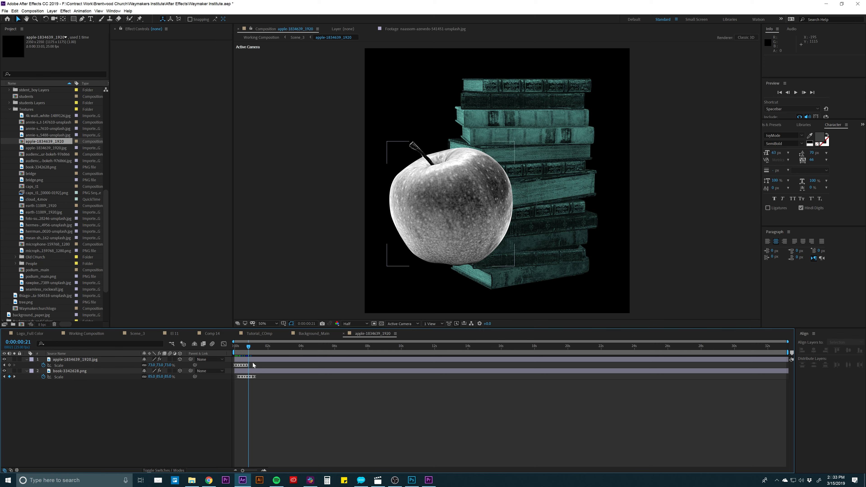
{"action": "left_click_drag", "start_coordinate": [249, 348], "coordinate": [255, 348]}
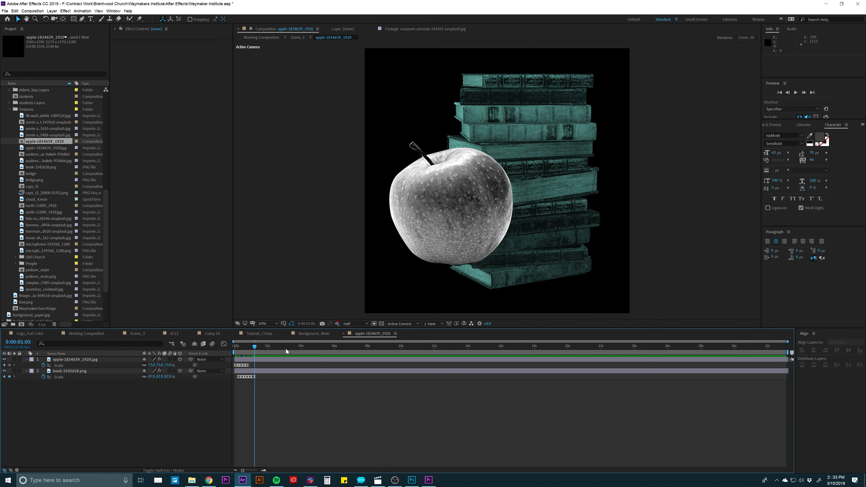
- Copy the apple-1834639_1920.jpg layer and return to the Tutorial_COmp composition
{"action": "left_click", "coordinate": [75, 360]}
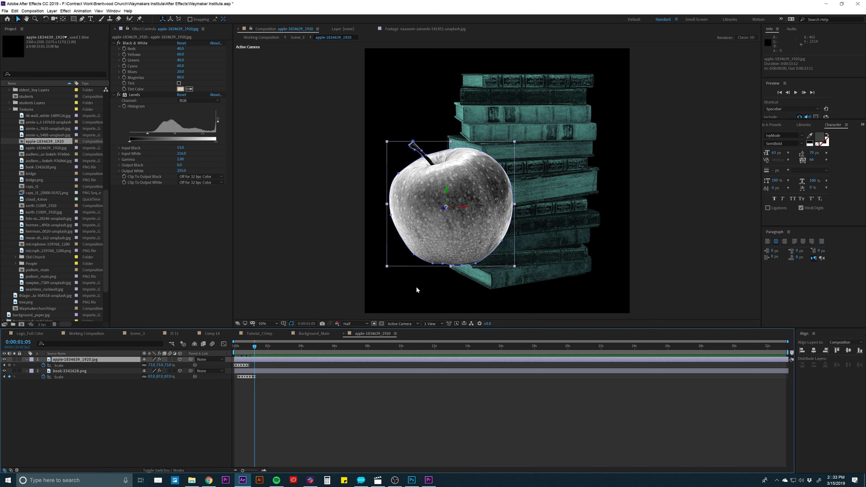
{"action": "key", "text": "ctrl+c"}
{"action": "left_click", "coordinate": [256, 335]}
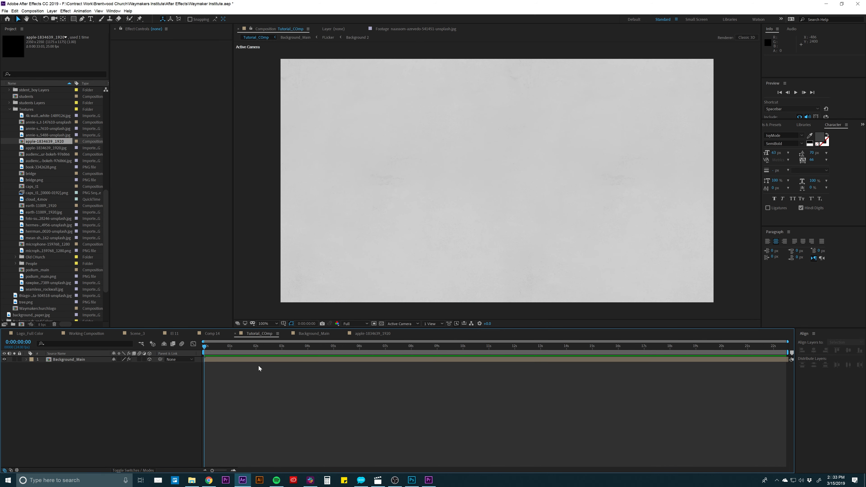
- Collapse the Assets folder in the project and select the Apple and Book composition in the Tutorial folder
{"action": "scroll", "coordinate": [15, 120], "scroll_direction": "up", "scroll_amount": 10}
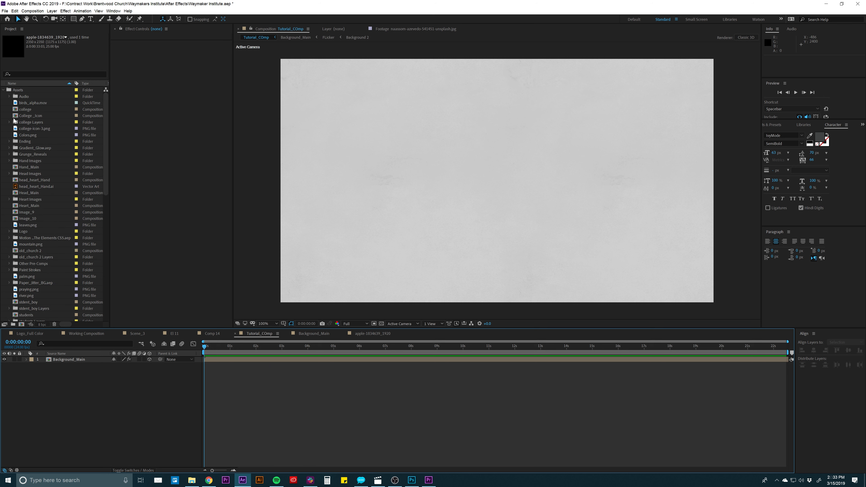
{"action": "left_click", "coordinate": [10, 90]}
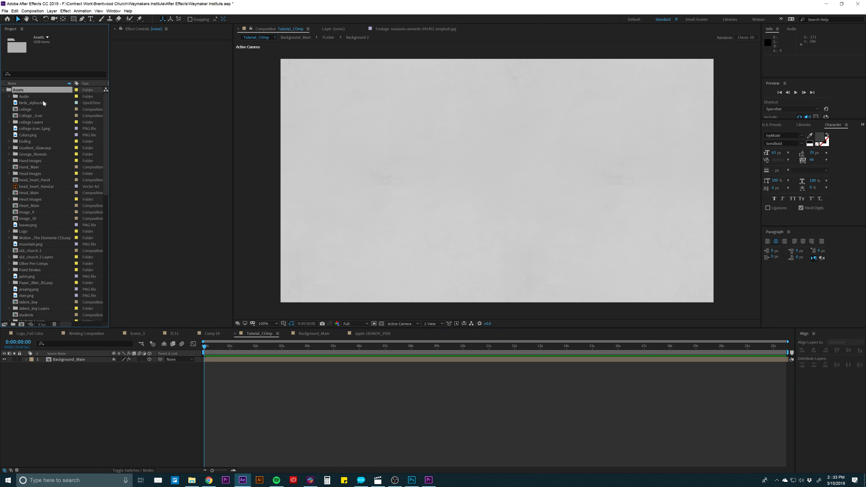
{"action": "left_click", "coordinate": [3, 90]}
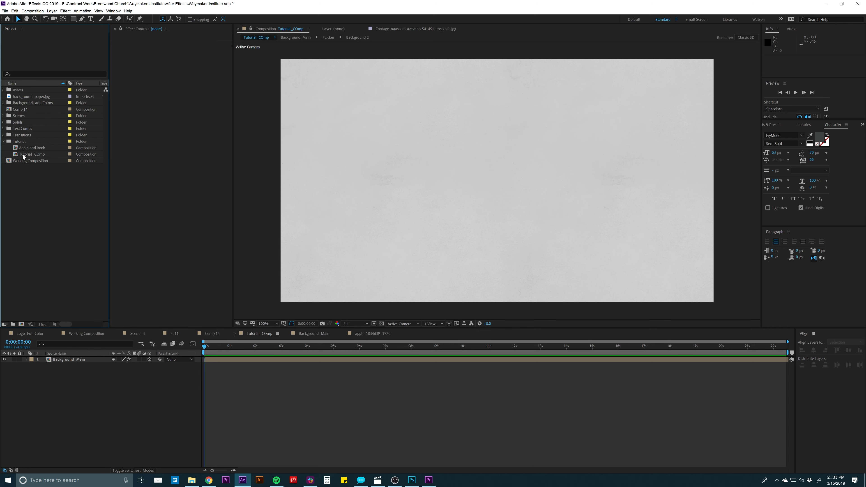
{"action": "double_click", "coordinate": [12, 141]}
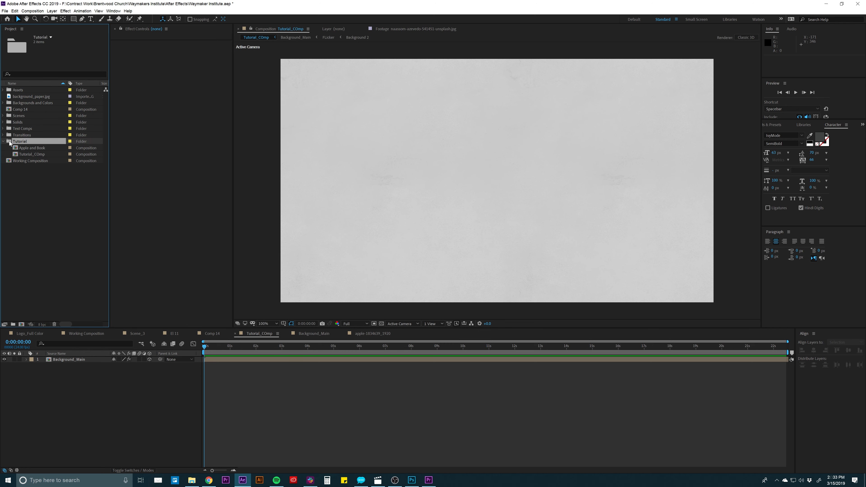
{"action": "left_click", "coordinate": [32, 154]}
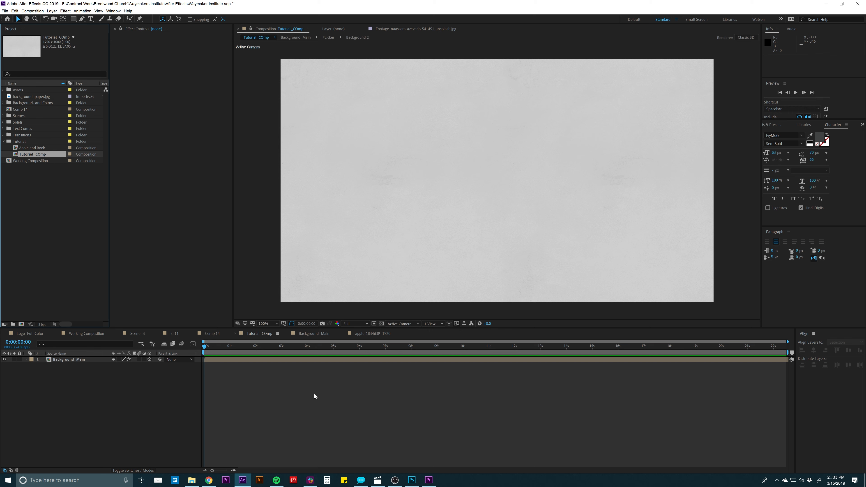
{"action": "left_click", "coordinate": [40, 149]}
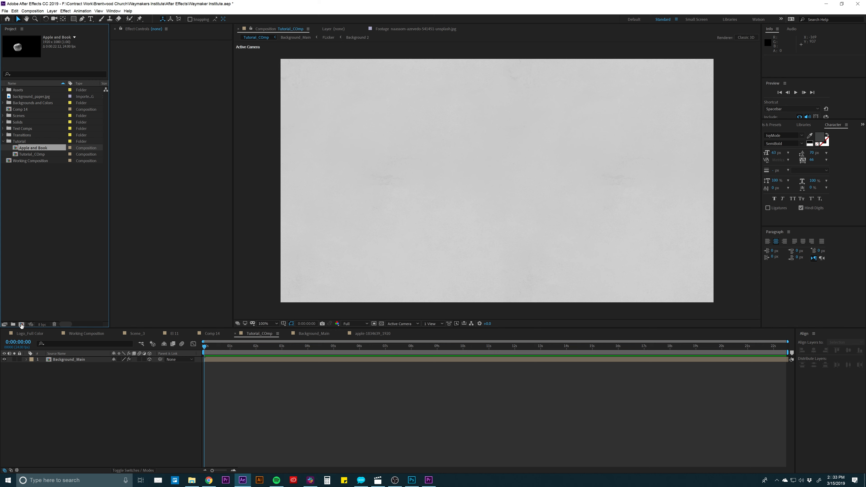
{"action": "left_click", "coordinate": [21, 324]}
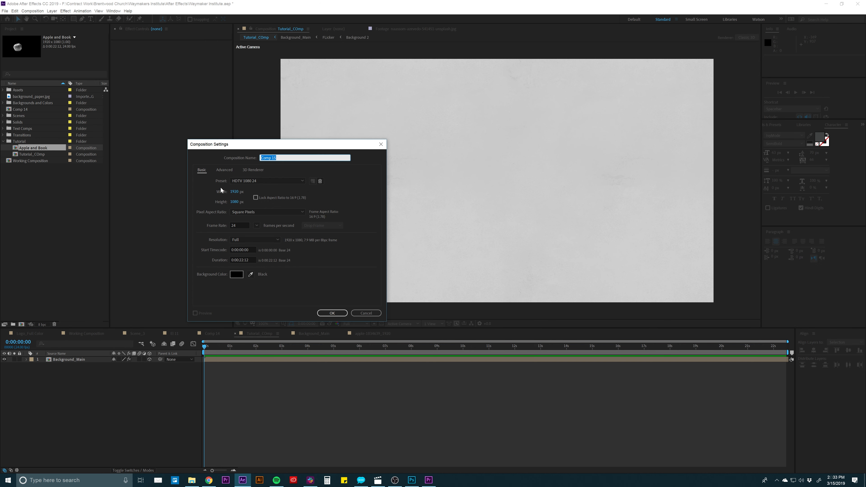
{"action": "left_click_drag", "start_coordinate": [272, 148], "coordinate": [368, 143]}
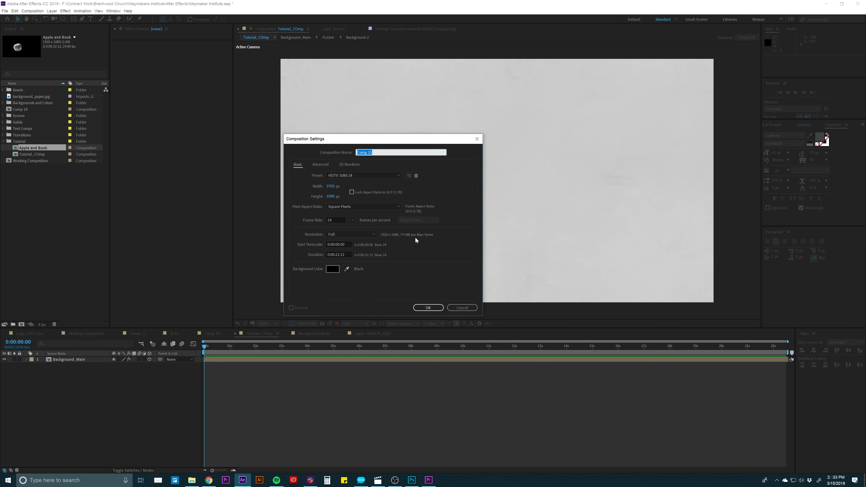
{"action": "left_click", "coordinate": [462, 307]}
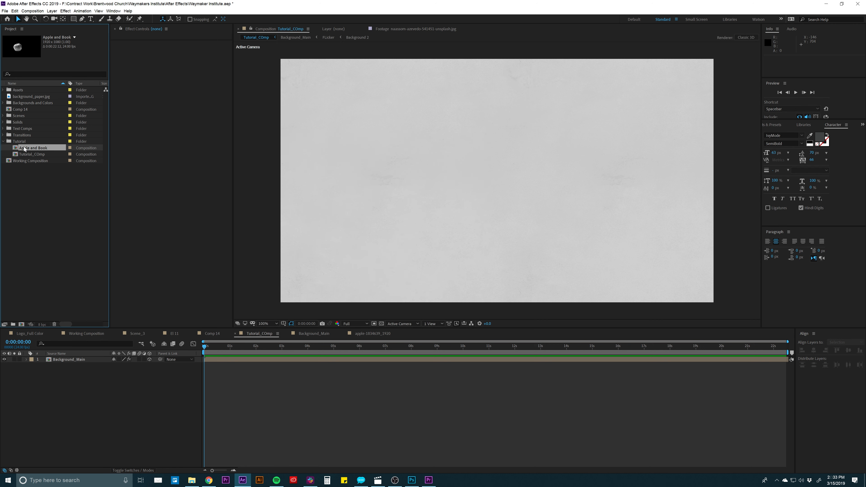
- Open the Apple and Book composition and delete all Scale keyframes from the apple layer
{"action": "double_click", "coordinate": [15, 149]}
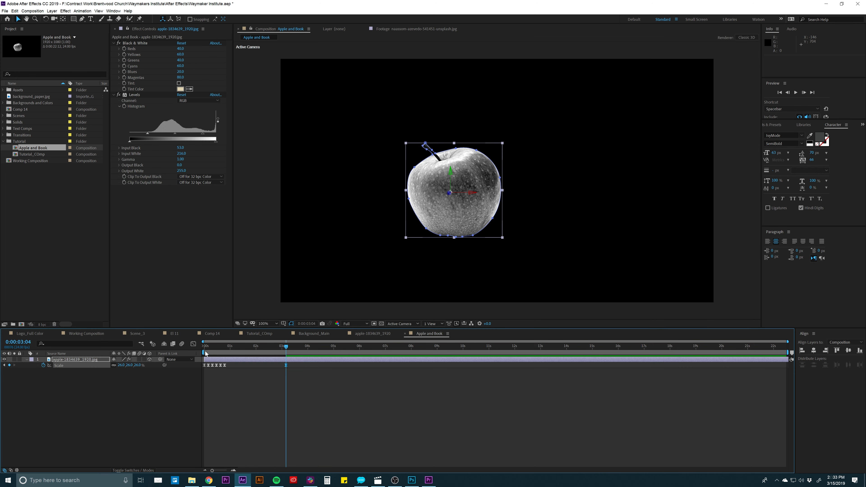
{"action": "left_click_drag", "start_coordinate": [233, 350], "coordinate": [204, 372]}
{"action": "key", "text": "Delete"}
{"action": "left_click", "coordinate": [237, 372]}
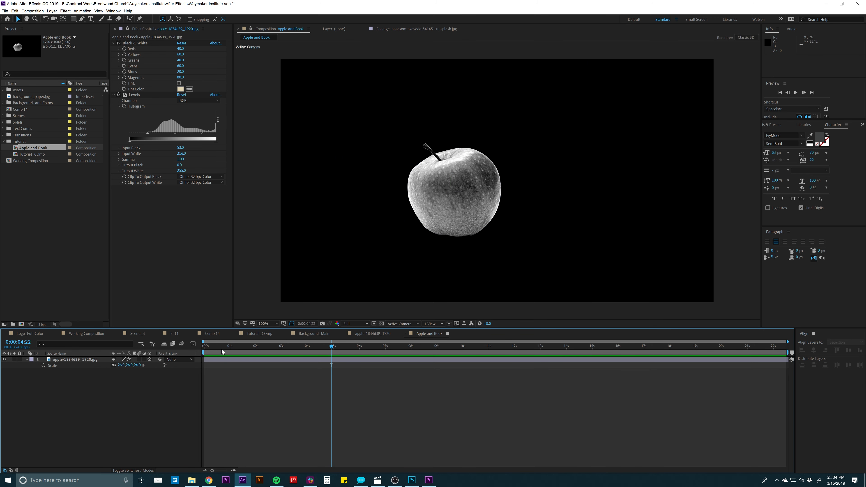
- Select the apple-1834639_1920.jpg layer and turn it into a 3D layer
{"action": "left_click_drag", "start_coordinate": [217, 347], "coordinate": [280, 356]}
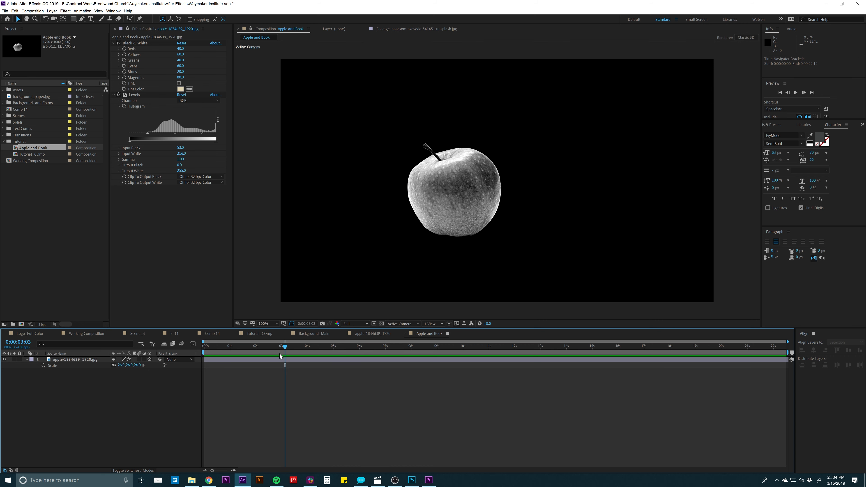
{"action": "left_click", "coordinate": [279, 357]}
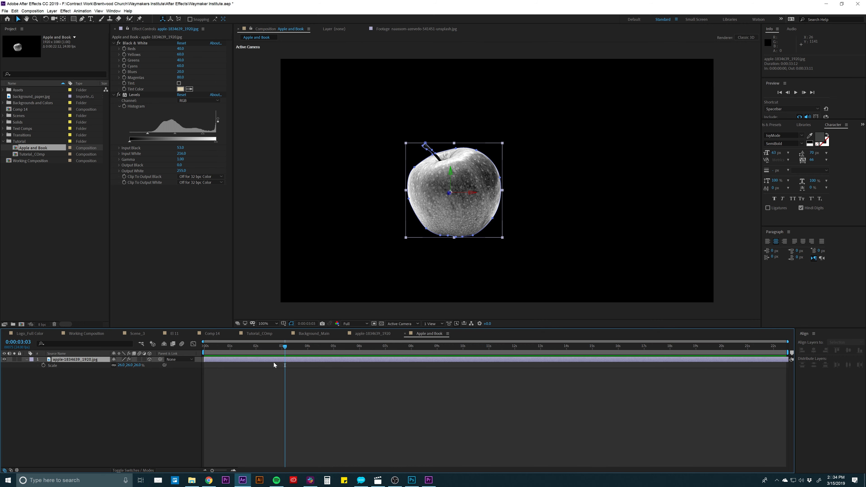
{"action": "left_click", "coordinate": [130, 470]}
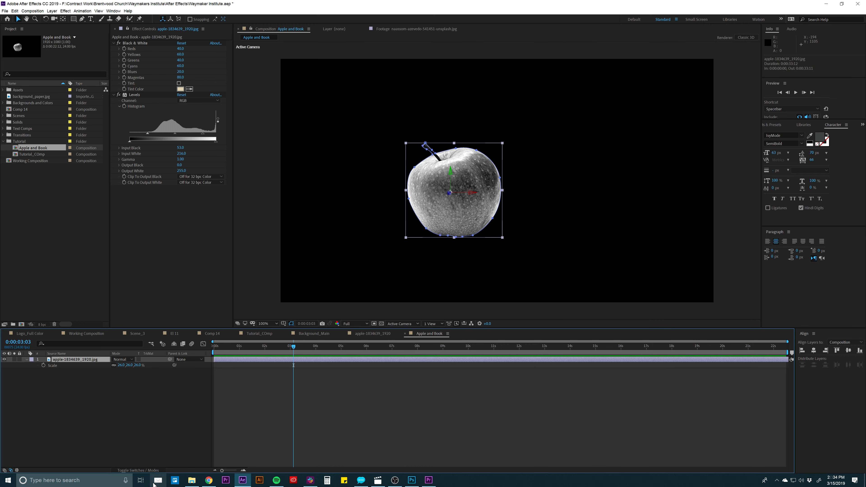
{"action": "left_click", "coordinate": [151, 470]}
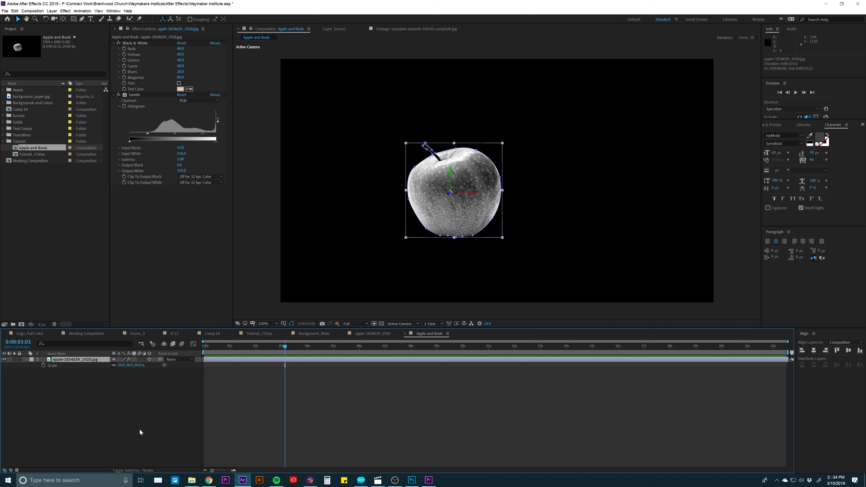
{"action": "left_click", "coordinate": [150, 360]}
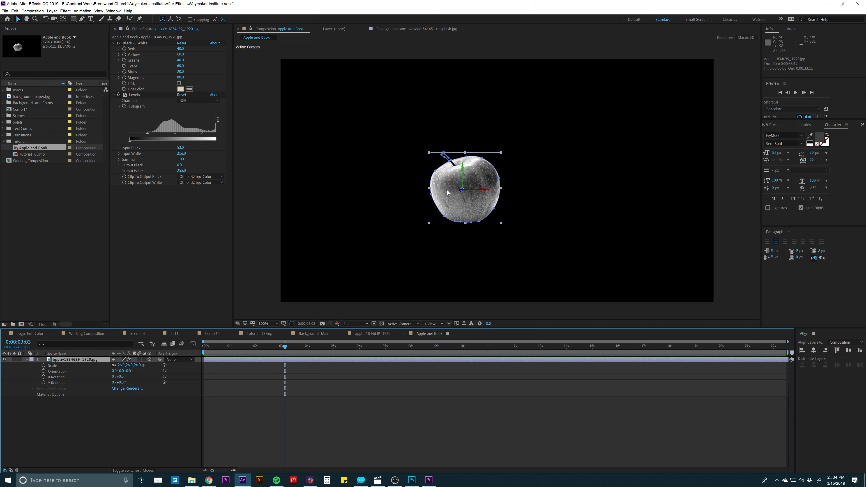
- Return to the start of the composition, adjust the apple layer's Scale, and scrub forward past one second
{"action": "left_click", "coordinate": [255, 377]}
{"action": "key", "text": "Home"}
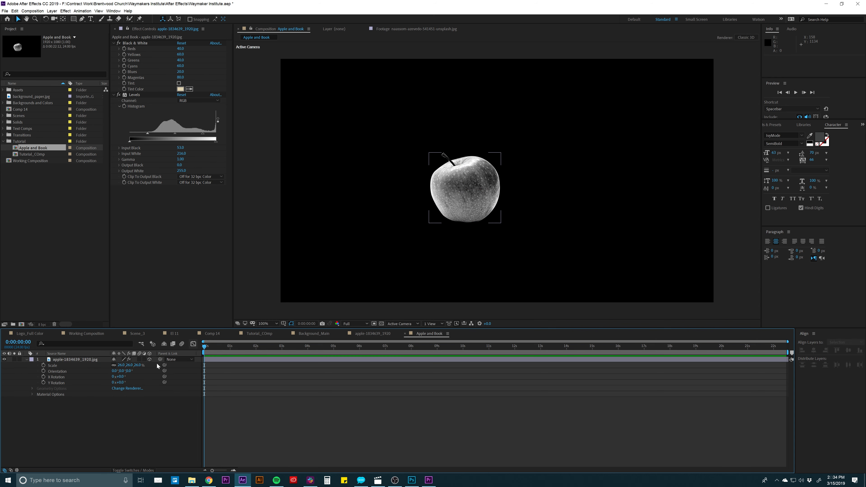
{"action": "key", "text": "u"}
{"action": "key", "text": "s"}
{"action": "left_click_drag", "start_coordinate": [120, 365], "coordinate": [123, 367]}
{"action": "left_click_drag", "start_coordinate": [208, 351], "coordinate": [240, 348]}
- Preview the finished apple and book scale animation in the apple-1834639_1920 composition
{"action": "left_click", "coordinate": [372, 333]}
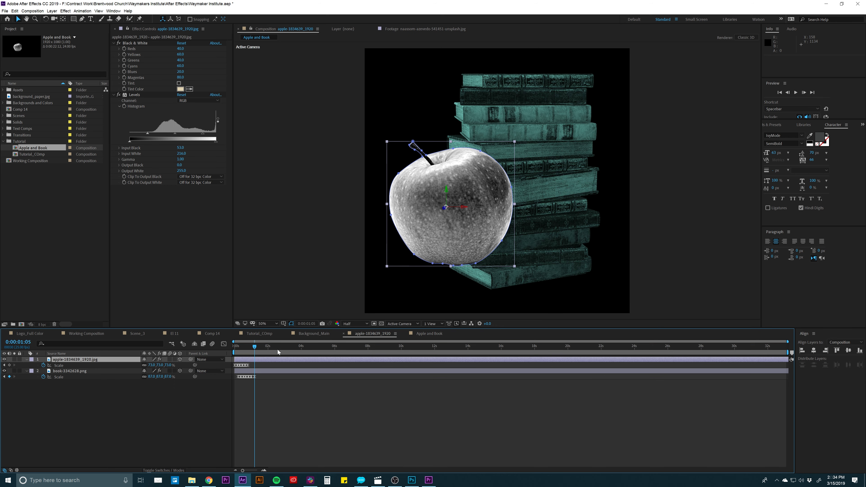
{"action": "key", "text": "space"}
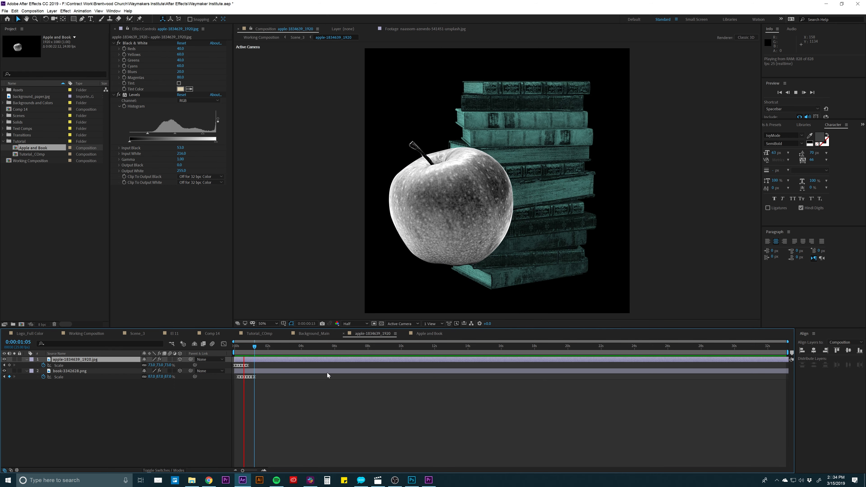
- Stop the preview, switch to the Apple and Book composition, and return to its start with no layer selected
{"action": "key", "text": "space"}
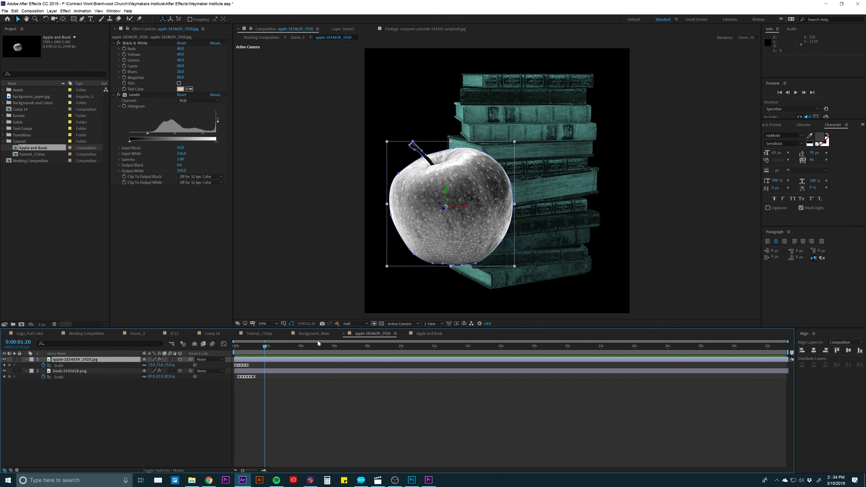
{"action": "left_click", "coordinate": [425, 334]}
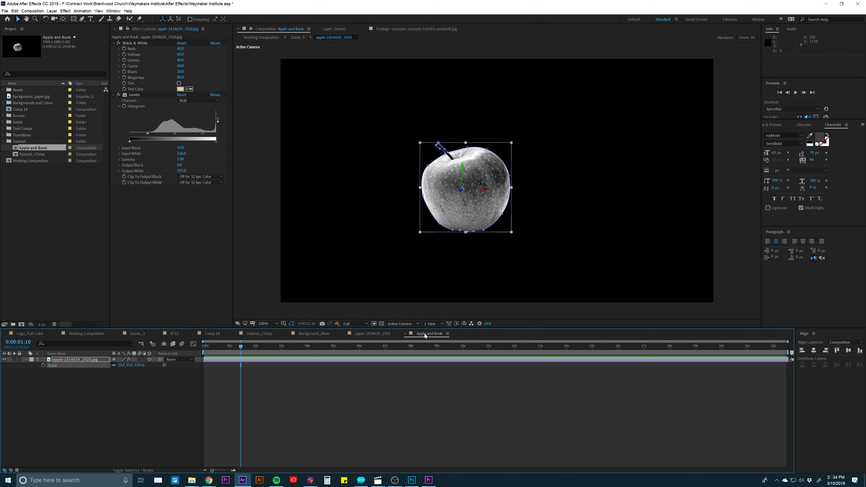
{"action": "left_click_drag", "start_coordinate": [238, 349], "coordinate": [204, 348]}
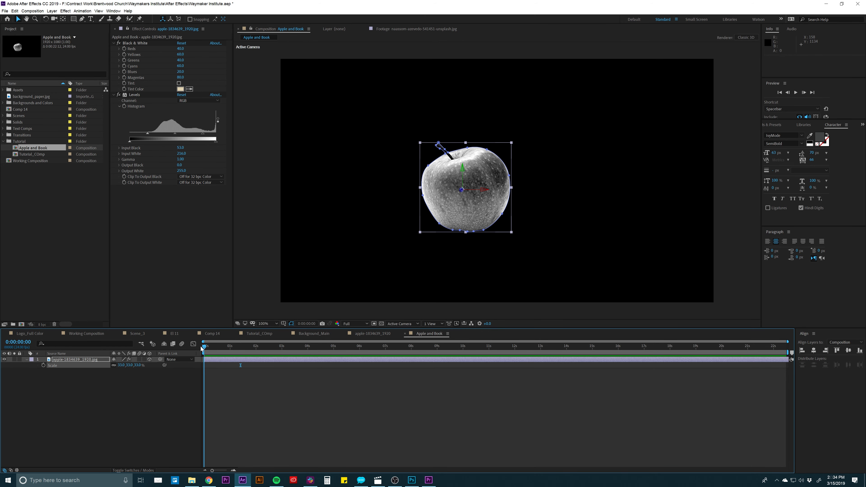
{"action": "left_click", "coordinate": [227, 380]}
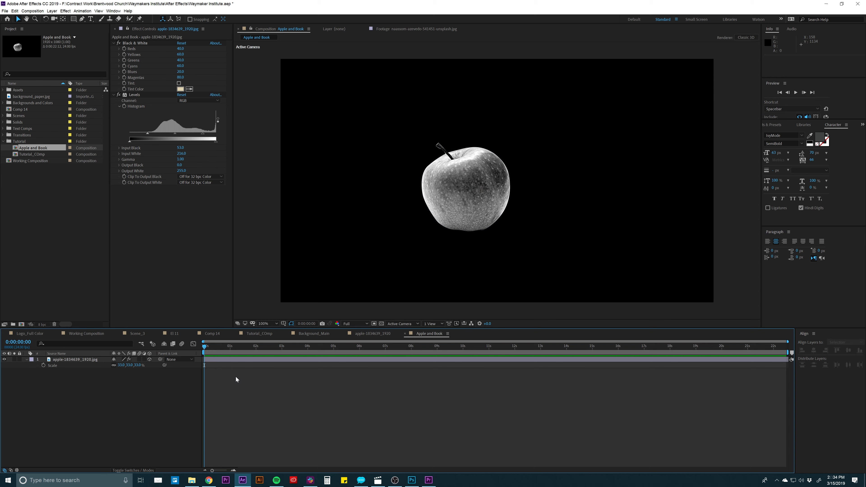
- Scrub through the apple and book Scale animations in the apple-1834639_1920 composition to compare their keyframe timing
{"action": "left_click", "coordinate": [361, 333]}
{"action": "left_click_drag", "start_coordinate": [249, 352], "coordinate": [242, 351]}
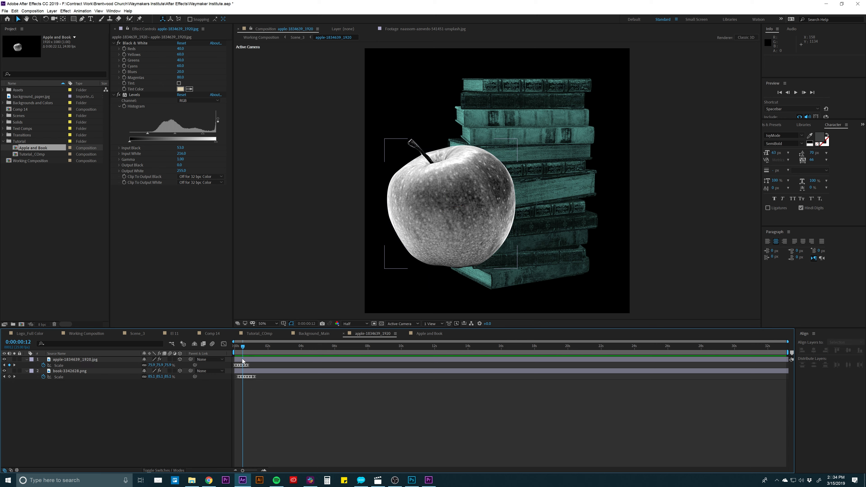
{"action": "left_click", "coordinate": [234, 347]}
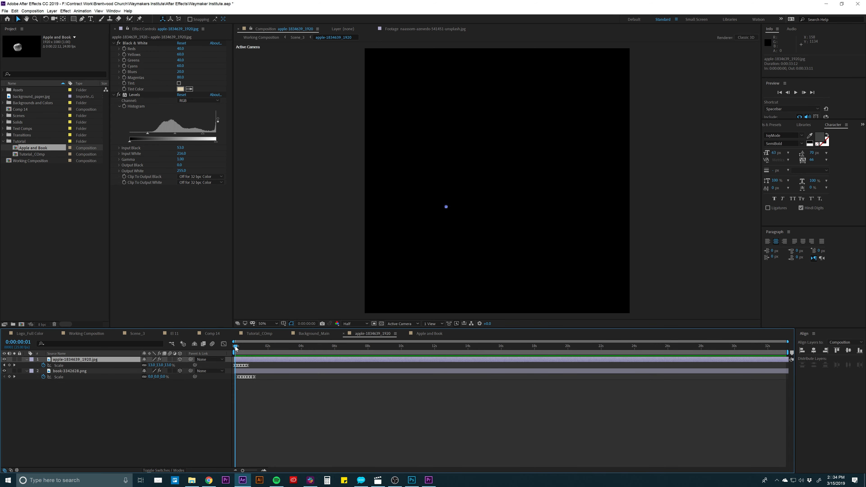
{"action": "left_click", "coordinate": [238, 347]}
{"action": "left_click_drag", "start_coordinate": [239, 349], "coordinate": [226, 371]}
{"action": "left_click", "coordinate": [237, 370]}
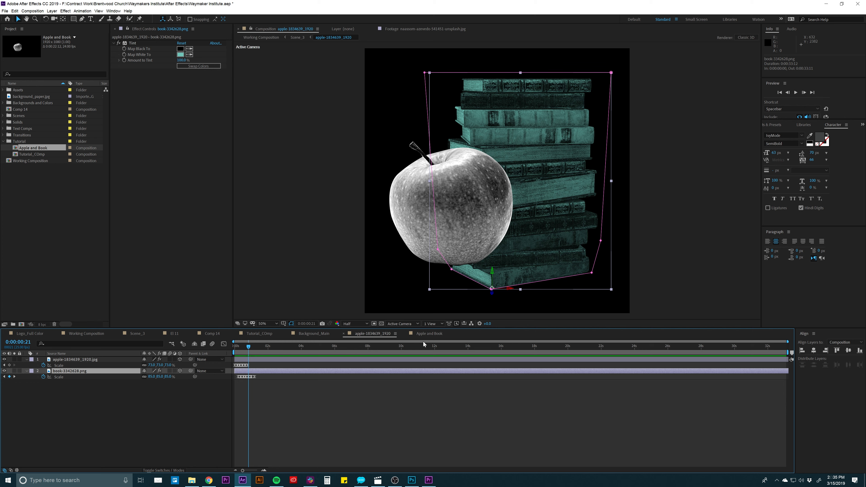
- Add a new null object to the Apple and Book composition
{"action": "left_click", "coordinate": [423, 335]}
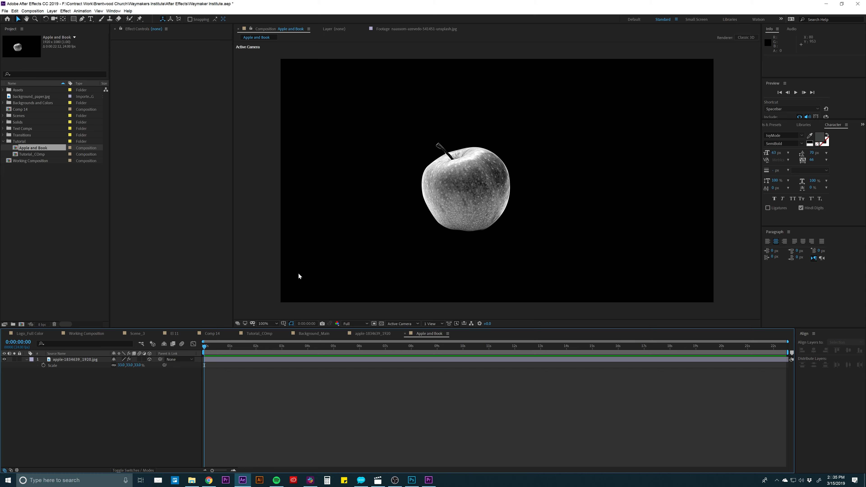
{"action": "left_click", "coordinate": [53, 11]}
{"action": "mouse_move", "coordinate": [65, 19]}
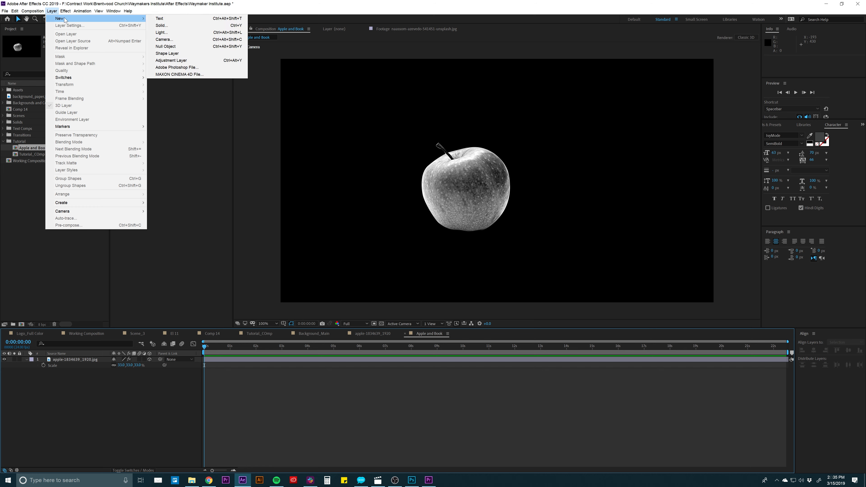
{"action": "left_click", "coordinate": [181, 46]}
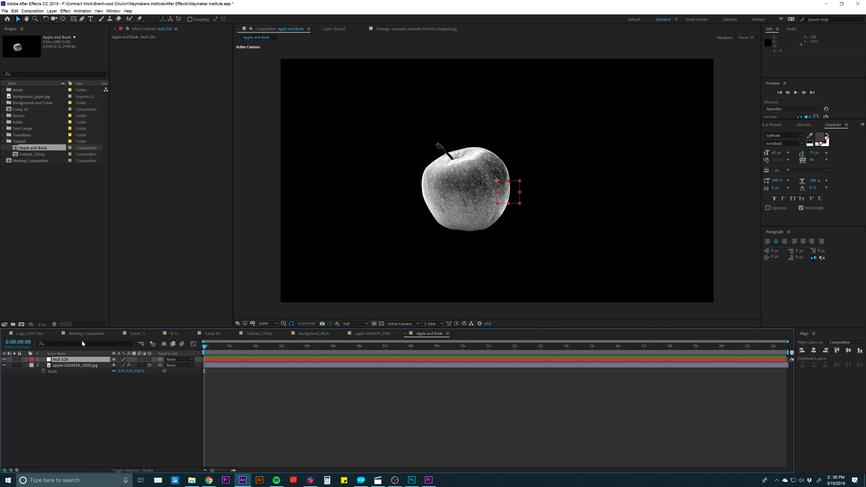
- Move the null object to the bottom centre of the apple, at about 796, 759
{"action": "left_click", "coordinate": [79, 359]}
{"action": "left_click", "coordinate": [80, 365]}
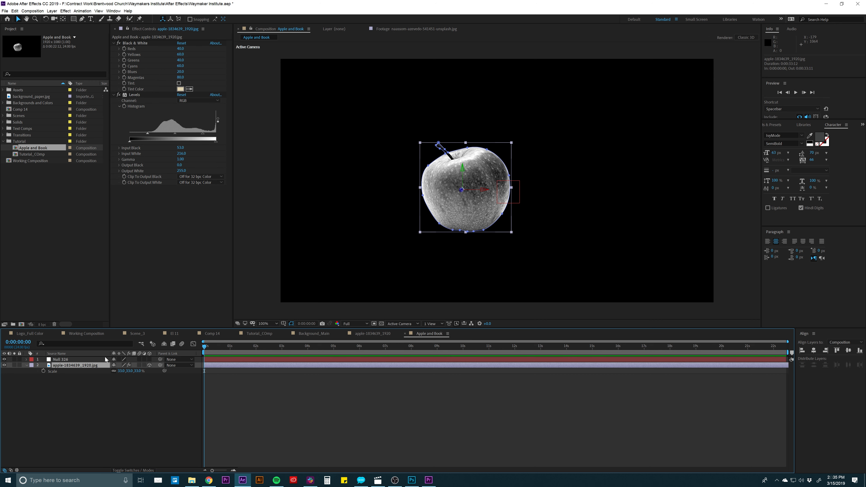
{"action": "left_click", "coordinate": [93, 359]}
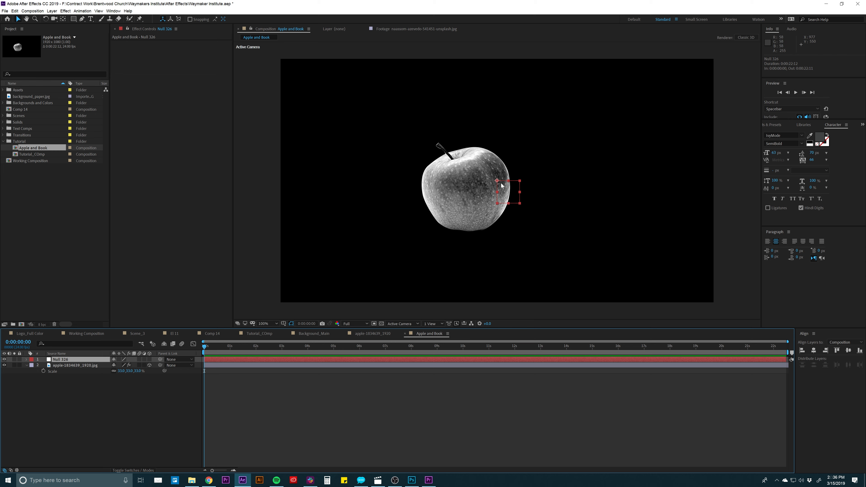
{"action": "left_click_drag", "start_coordinate": [497, 181], "coordinate": [460, 232]}
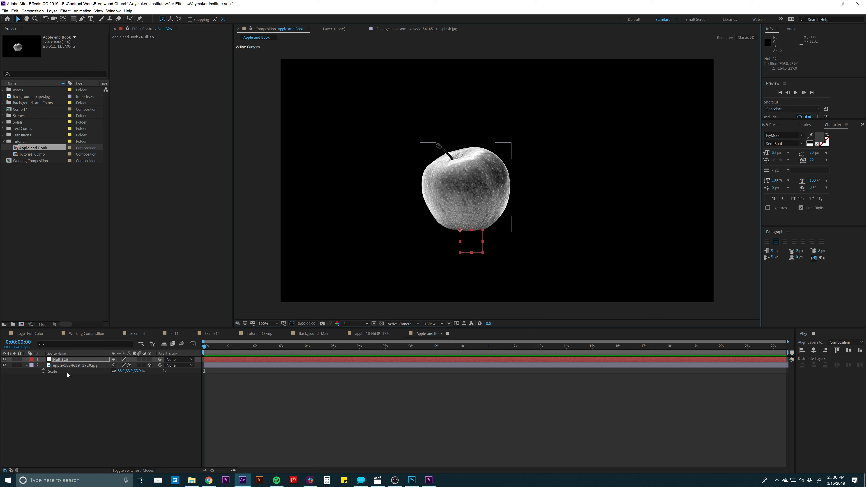
- Show the timeline's Mode and TrkMat columns and collapse the apple layer's Scale property
{"action": "left_click", "coordinate": [104, 365]}
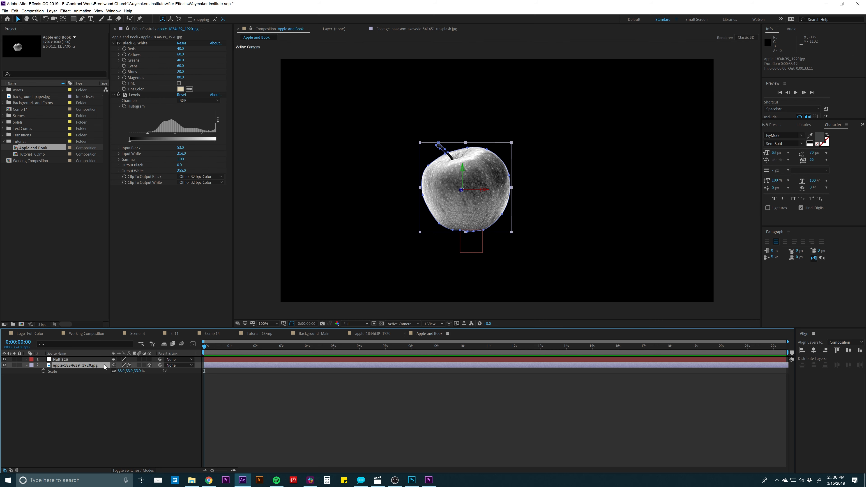
{"action": "left_click", "coordinate": [136, 469]}
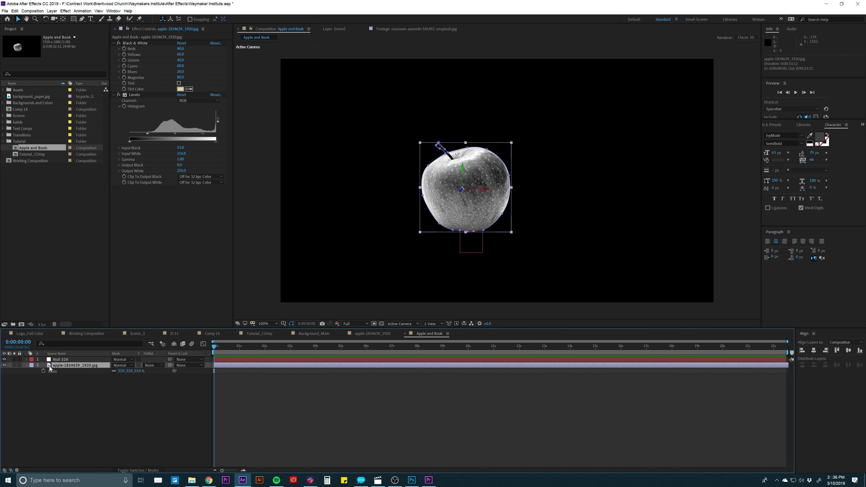
{"action": "key", "text": "s"}
{"action": "left_click", "coordinate": [96, 378]}
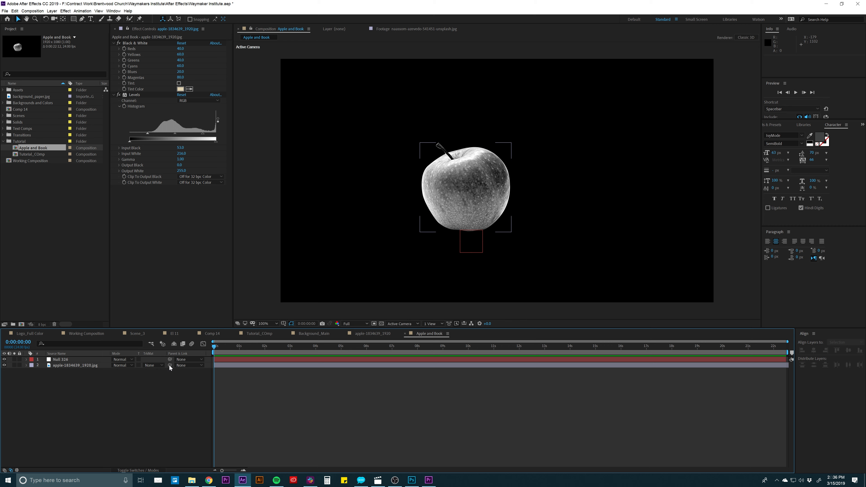
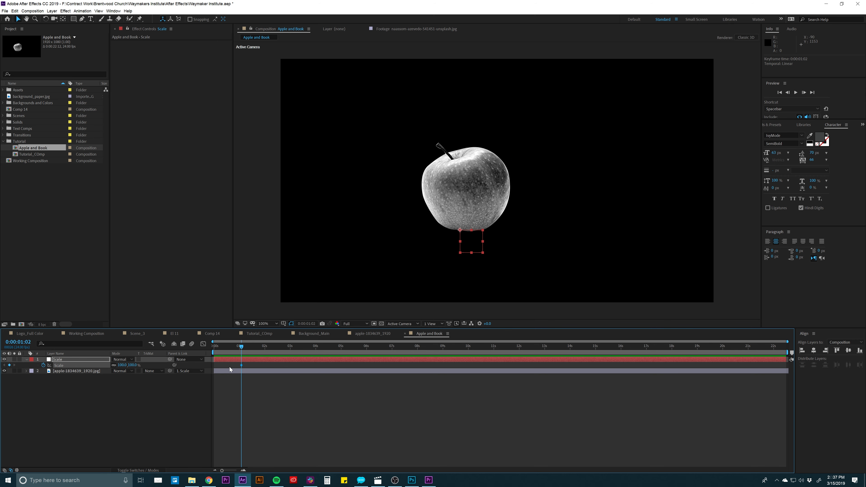
- Set the null object's Scale to 0% at the start of the composition
{"action": "key", "text": "equal"}
{"action": "key", "text": "equal"}
{"action": "scroll", "coordinate": [249, 365], "scroll_direction": "left", "scroll_amount": 3}
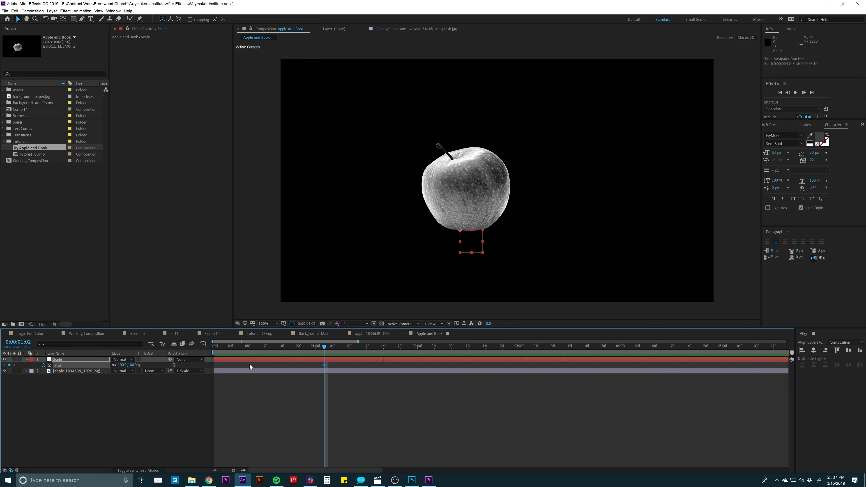
{"action": "left_click_drag", "start_coordinate": [222, 347], "coordinate": [210, 364]}
{"action": "left_click", "coordinate": [122, 365]}
{"action": "type", "text": "0"}
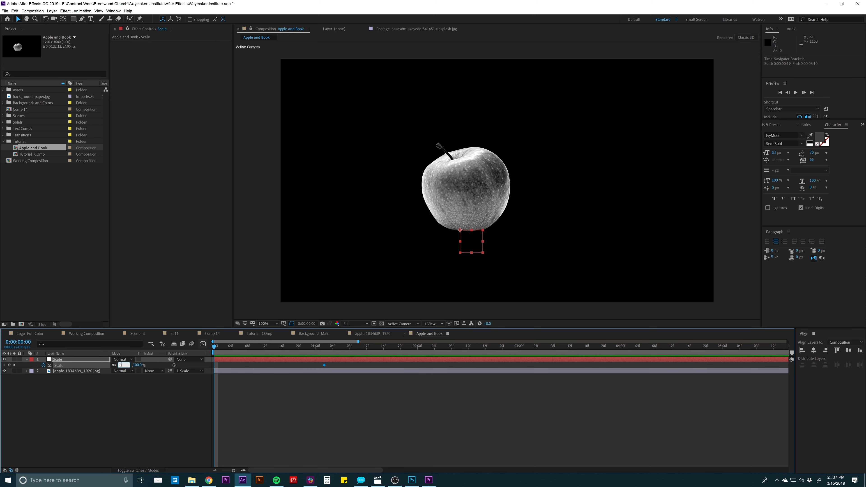
{"action": "key", "text": "Return"}
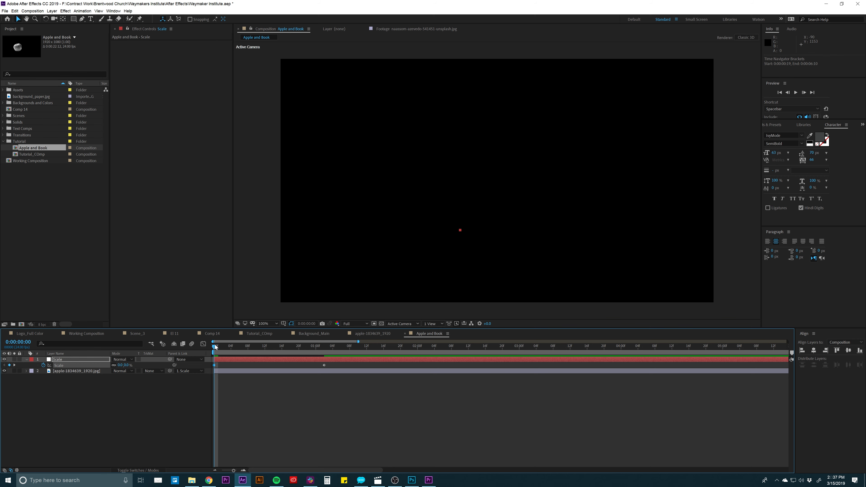
- Add a Scale keyframe of 108% on the null at 0:00:00:04
{"action": "mouse_move", "coordinate": [214, 345]}
{"action": "left_mouse_down"}
{"action": "mouse_move", "coordinate": [325, 345]}
{"action": "mouse_move", "coordinate": [197, 345]}
{"action": "mouse_move", "coordinate": [230, 346]}
{"action": "left_mouse_up"}
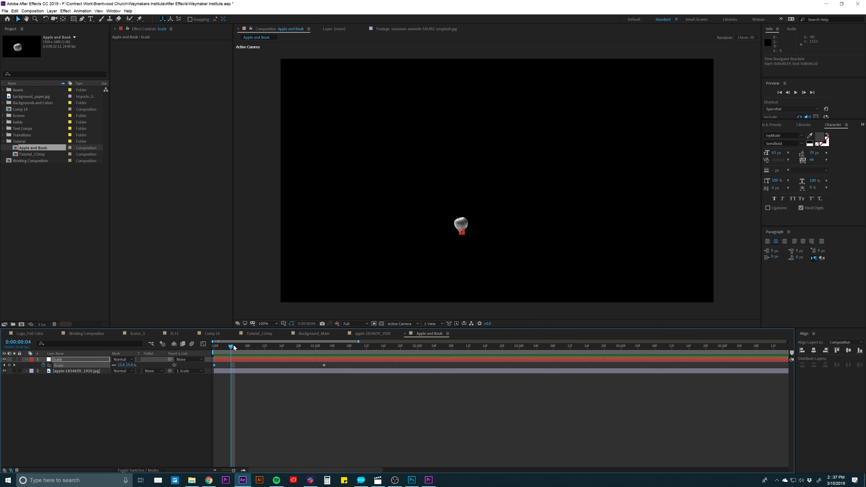
{"action": "left_click", "coordinate": [131, 366]}
{"action": "type", "text": "108"}
{"action": "key", "text": "Return"}
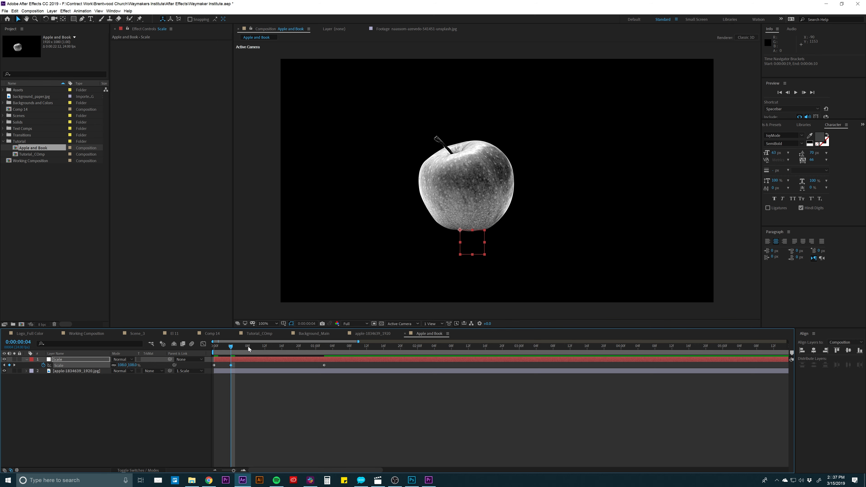
- Key the null's Scale at 94% at 0:00:00:08
{"action": "left_click", "coordinate": [249, 347]}
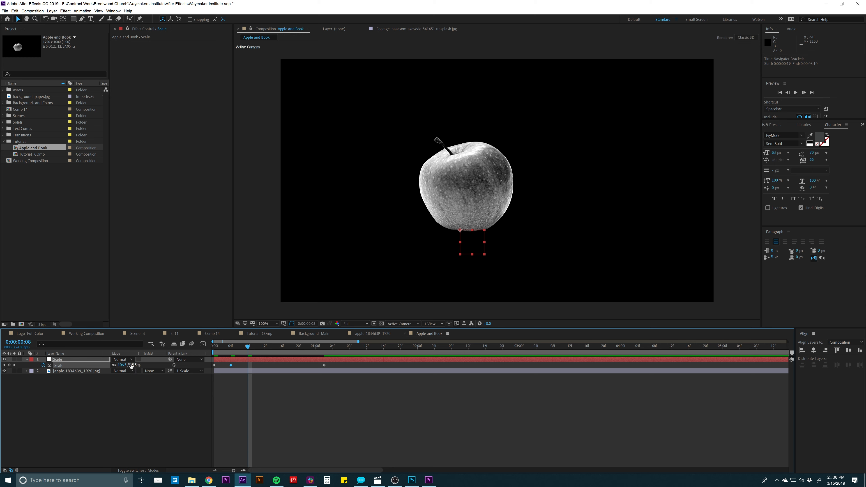
{"action": "left_click", "coordinate": [123, 365]}
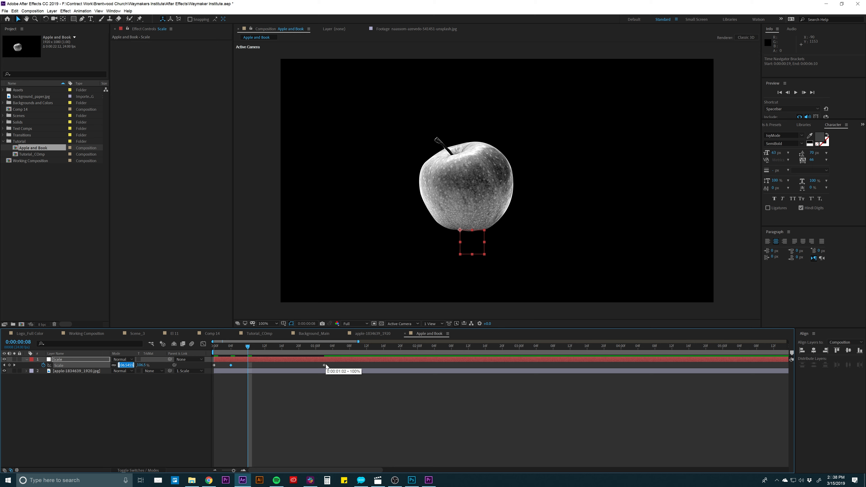
{"action": "type", "text": "94"}
{"action": "key", "text": "Return"}
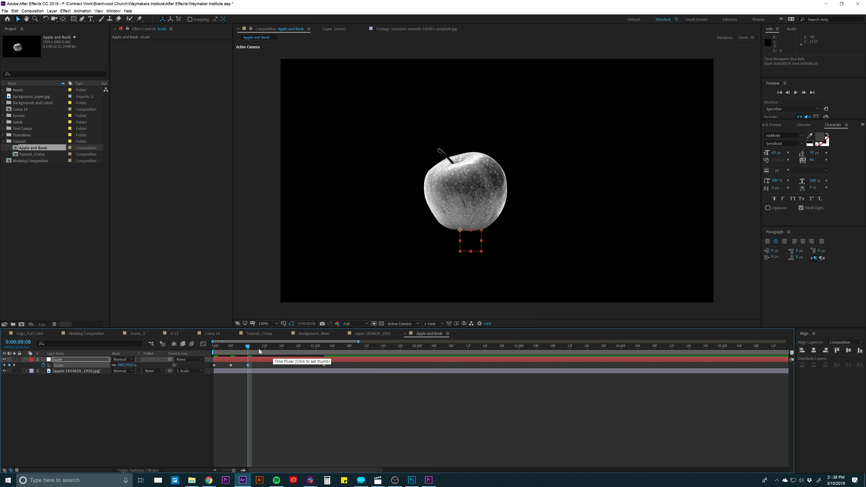
- Key the null's Scale at 104% at 0:00:00:12
{"action": "left_click", "coordinate": [265, 345]}
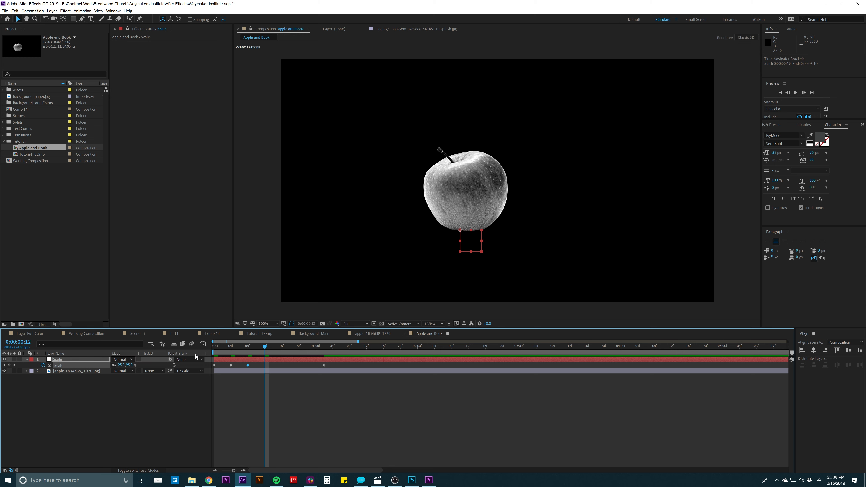
{"action": "left_click", "coordinate": [121, 365]}
{"action": "type", "text": "104"}
{"action": "key", "text": "Return"}
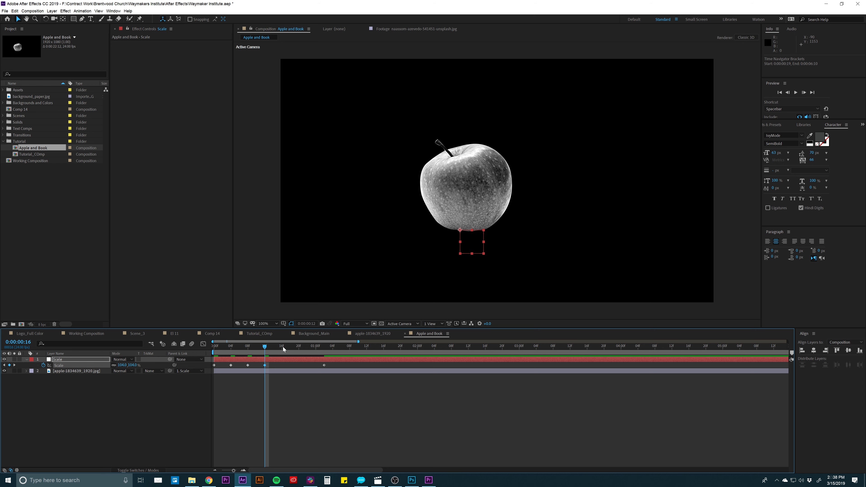
- Key the null's Scale at 98% at 0:00:00:16
{"action": "left_click", "coordinate": [283, 346]}
{"action": "left_click", "coordinate": [126, 365]}
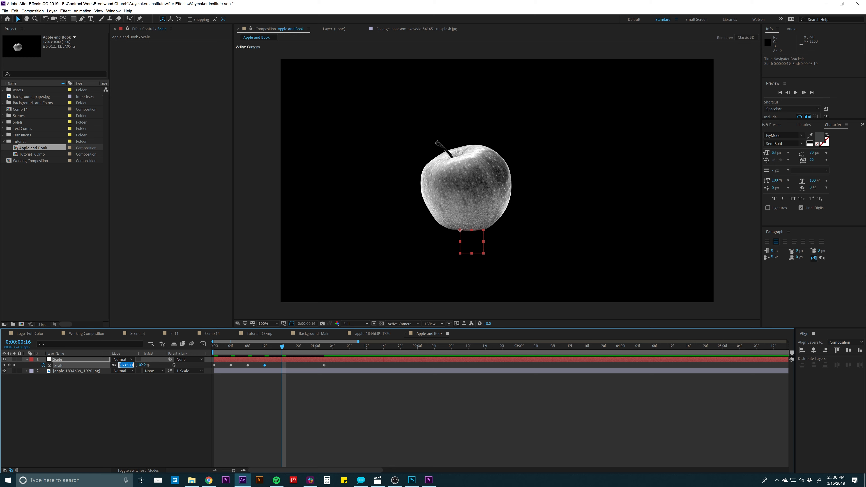
{"action": "type", "text": "98"}
{"action": "key", "text": "Return"}
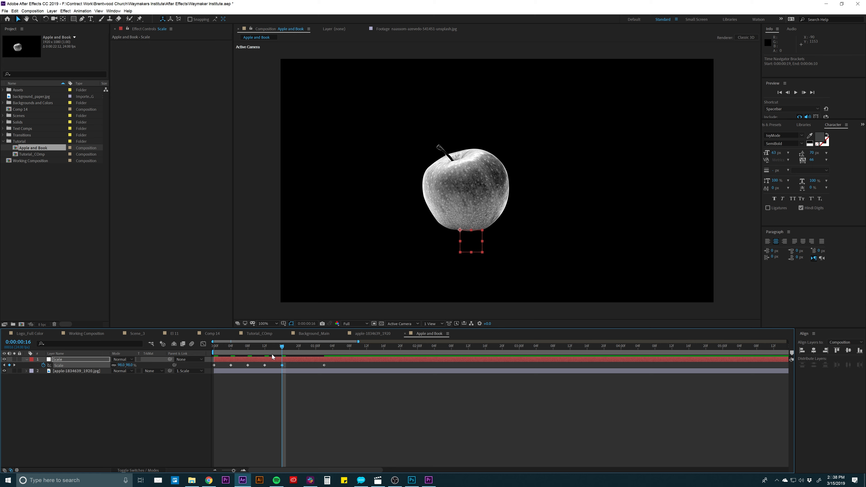
- Key the null's Scale at 101% at 0:00:00:20
{"action": "left_click", "coordinate": [299, 347]}
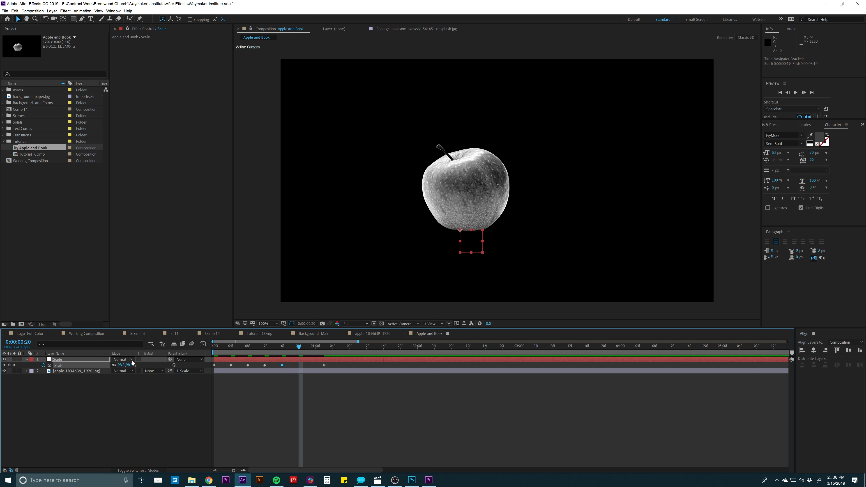
{"action": "left_click", "coordinate": [121, 366]}
{"action": "type", "text": "101"}
{"action": "key", "text": "Return"}
- Key the null's Scale at 99.5% at 0:00:00:23
{"action": "left_click", "coordinate": [313, 347]}
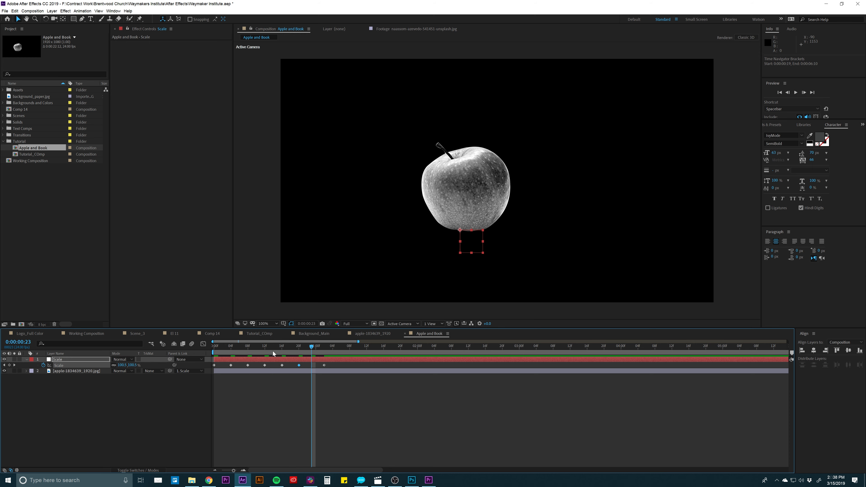
{"action": "left_click", "coordinate": [121, 365]}
{"action": "type", "text": "99.5"}
{"action": "key", "text": "Return"}
- Move the null's last two Scale keyframes to about 0:00:01:01 and 0:00:01:06 to spread out the end of the bounce
{"action": "mouse_move", "coordinate": [325, 365]}
{"action": "left_mouse_down"}
{"action": "mouse_move", "coordinate": [335, 366]}
{"action": "mouse_move", "coordinate": [315, 366]}
{"action": "left_mouse_up"}
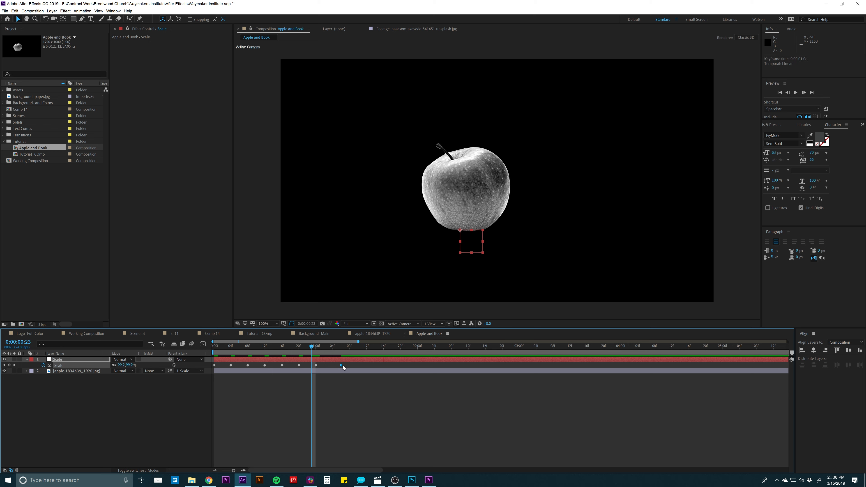
{"action": "left_click_drag", "start_coordinate": [316, 366], "coordinate": [212, 369]}
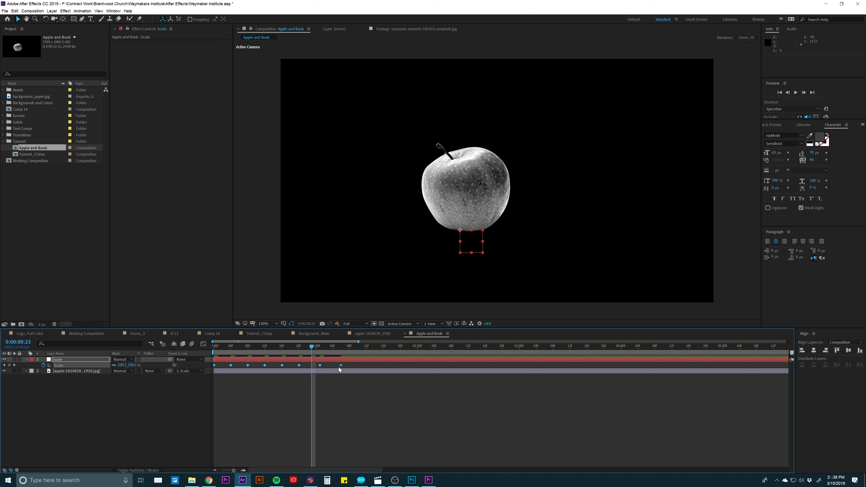
{"action": "left_click", "coordinate": [356, 365]}
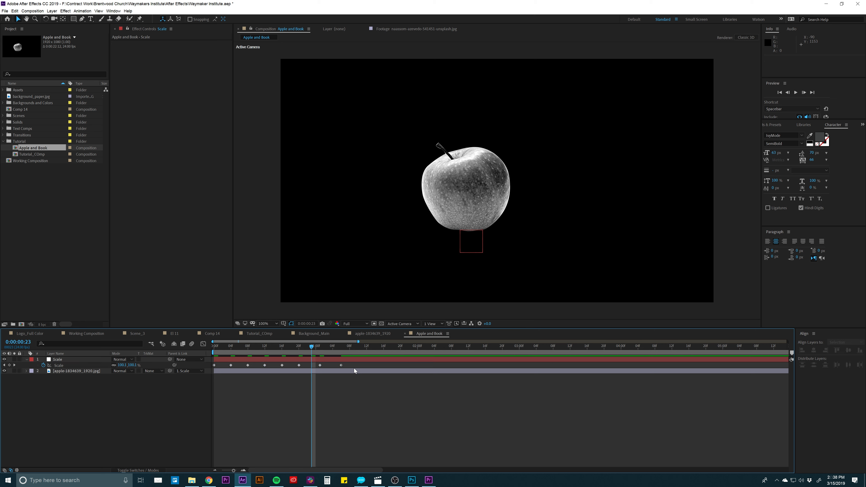
- Apply Easy Ease to all of the null's Scale keyframes
{"action": "left_click_drag", "start_coordinate": [356, 364], "coordinate": [208, 371]}
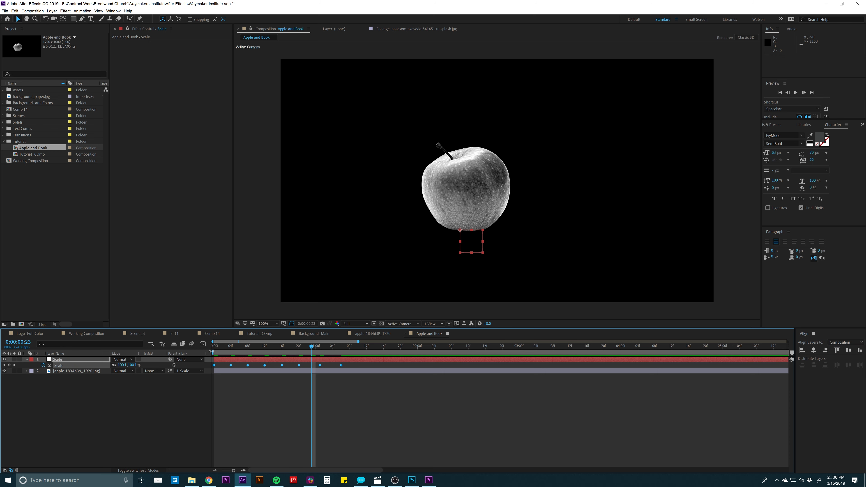
{"action": "right_click", "coordinate": [231, 366]}
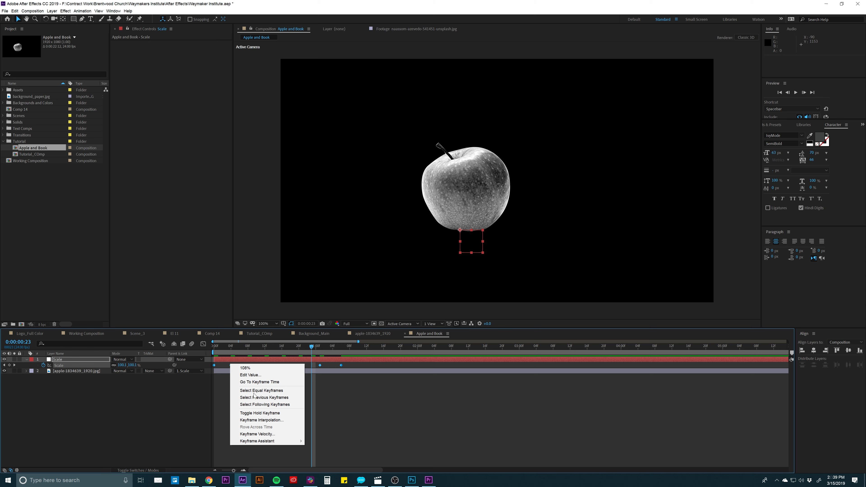
{"action": "mouse_move", "coordinate": [273, 443]}
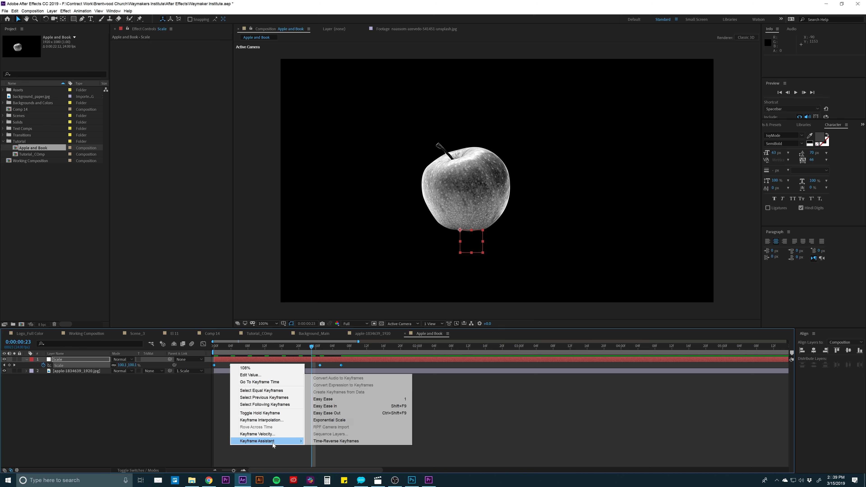
{"action": "left_click", "coordinate": [326, 399]}
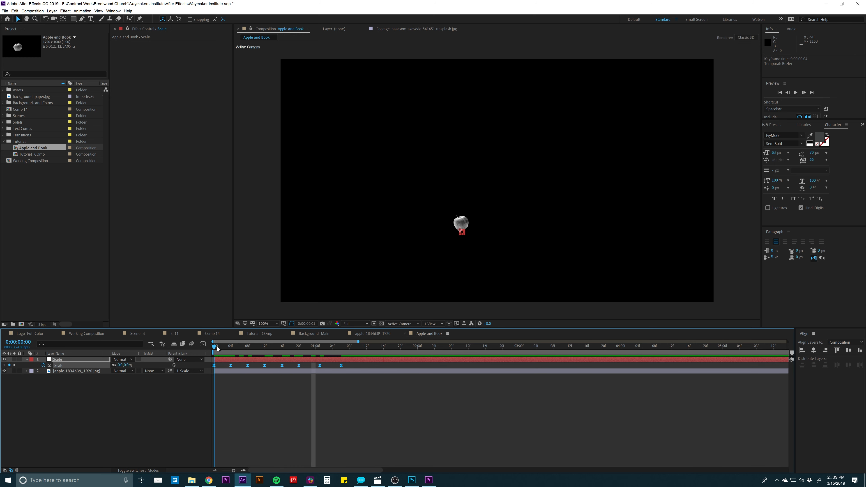
- End the work area at 0:00:01:16 and play a preview of the bouncing scale animation
{"action": "left_click", "coordinate": [384, 347]}
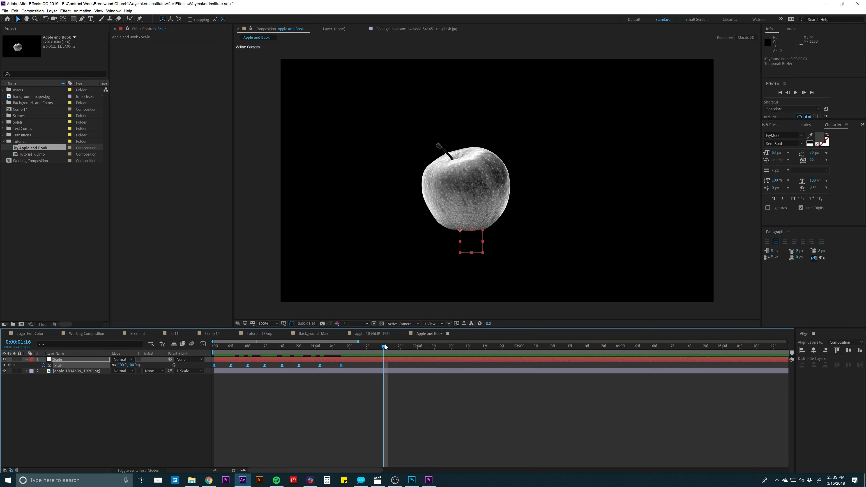
{"action": "key", "text": "n"}
{"action": "left_click", "coordinate": [357, 394]}
{"action": "key", "text": "space"}
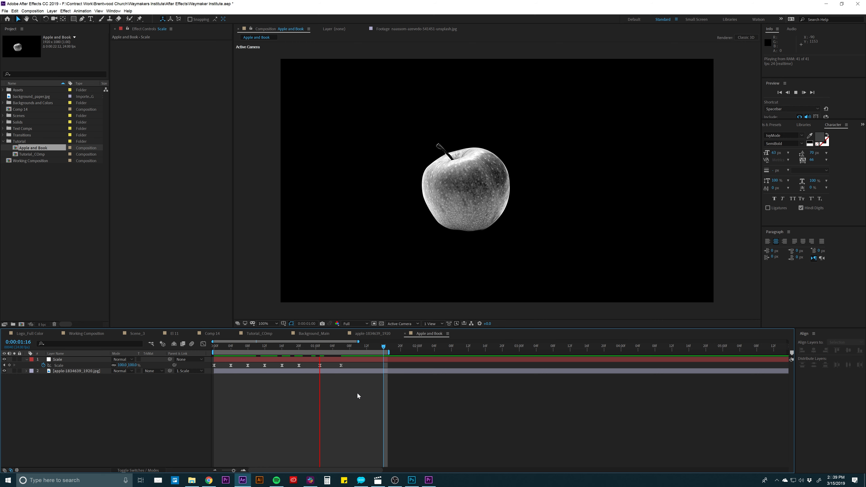
{"action": "key", "text": "space"}
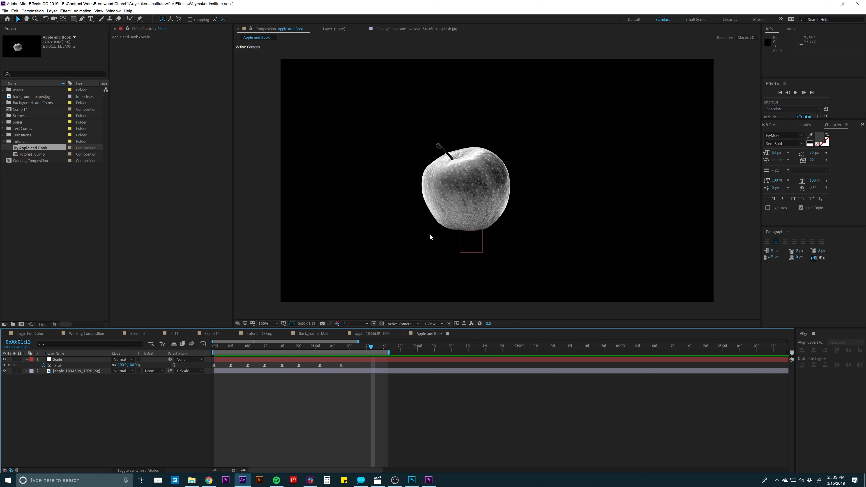
- Collapse the revealed keyframed properties of all layers in the timeline
{"action": "key", "text": "ctrl+a"}
{"action": "key", "text": "u"}
{"action": "left_click", "coordinate": [265, 372]}
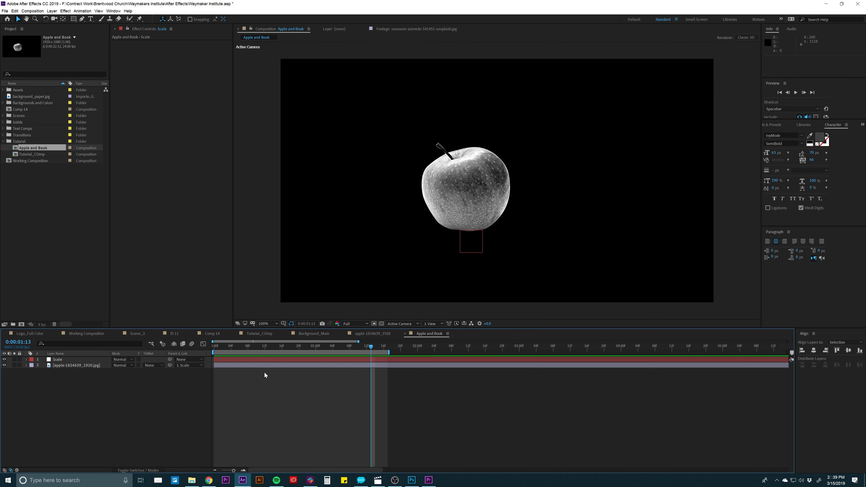
- Rename the Scale null layer as Position and Scale_Apple
{"action": "left_click", "coordinate": [227, 366]}
{"action": "left_click", "coordinate": [229, 359]}
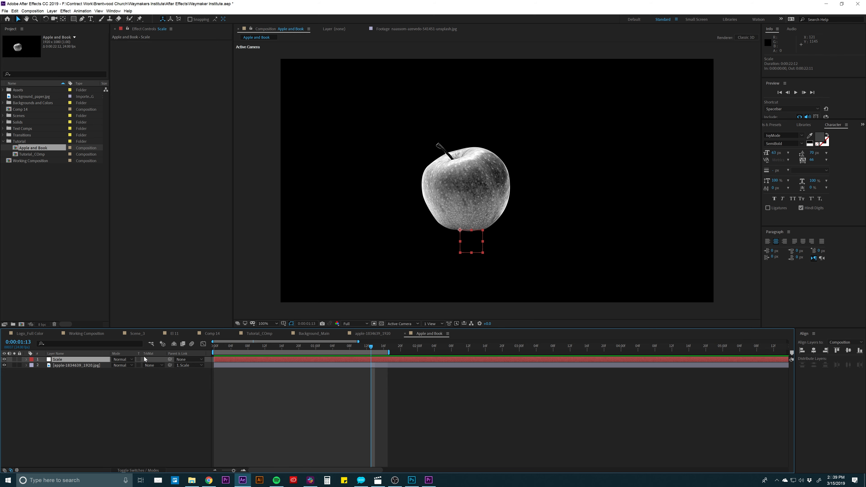
{"action": "key", "text": "Return"}
{"action": "type", "text": "Position"}
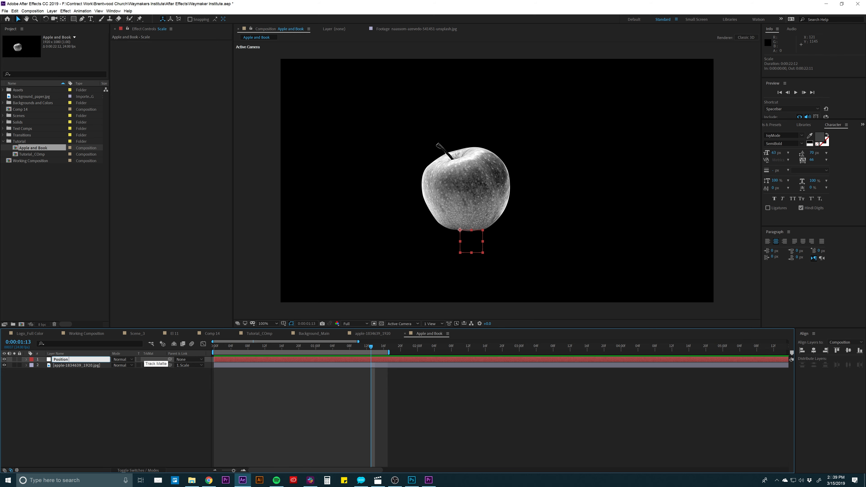
{"action": "type", "text": " and Scale_Apple"}
{"action": "key", "text": "Return"}
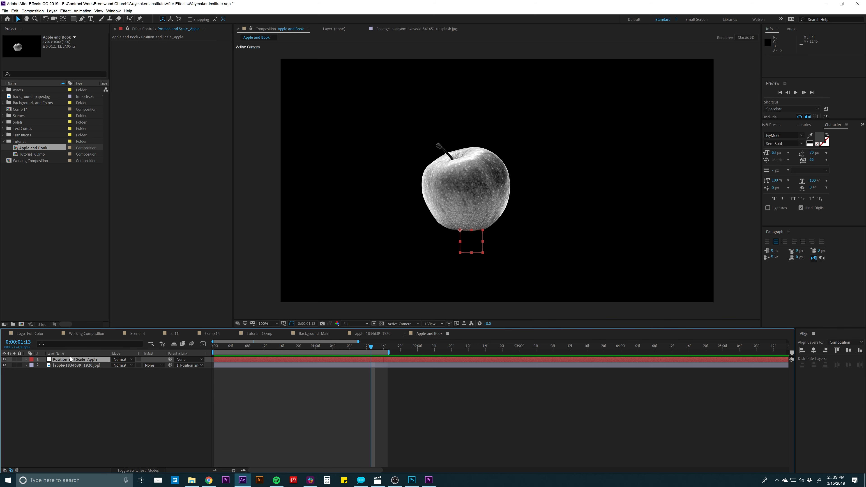
{"action": "left_click", "coordinate": [66, 365]}
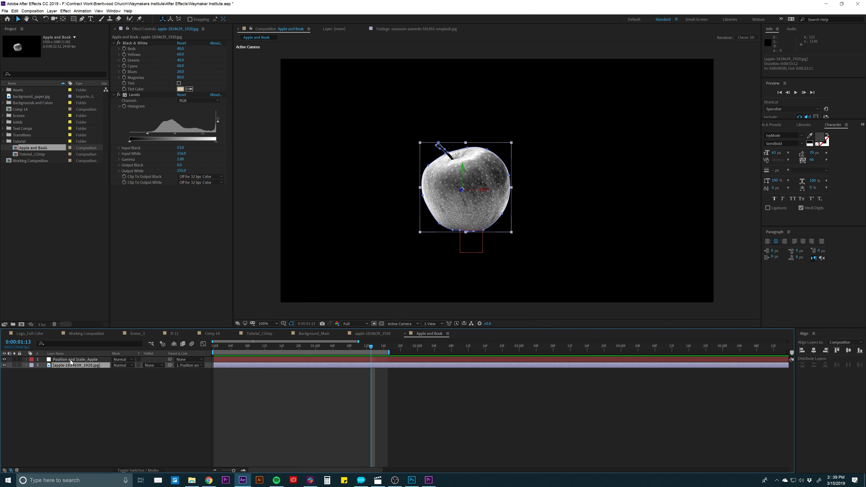
{"action": "left_click", "coordinate": [72, 359]}
{"action": "left_click_drag", "start_coordinate": [480, 193], "coordinate": [438, 212]}
{"action": "key", "text": "ctrl+z"}
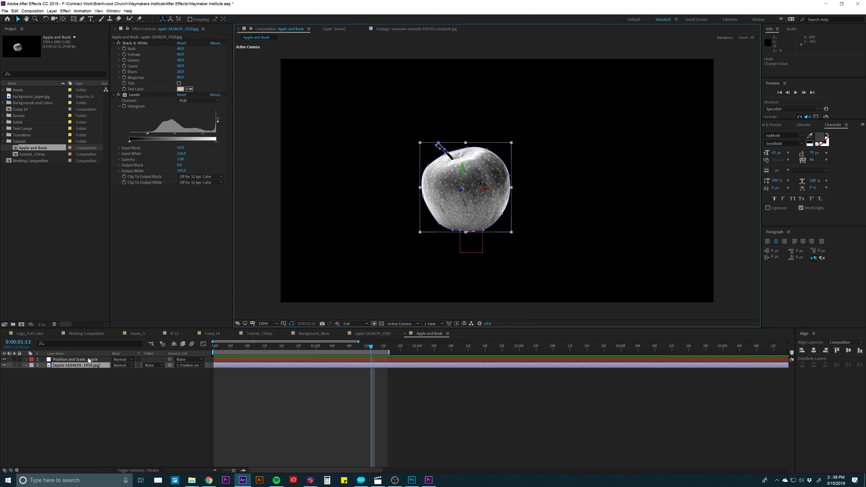
- Lock the apple image layer and move the Position and Scale_Apple null down and left to about 680, 904
{"action": "left_click", "coordinate": [75, 360]}
{"action": "left_click", "coordinate": [19, 365]}
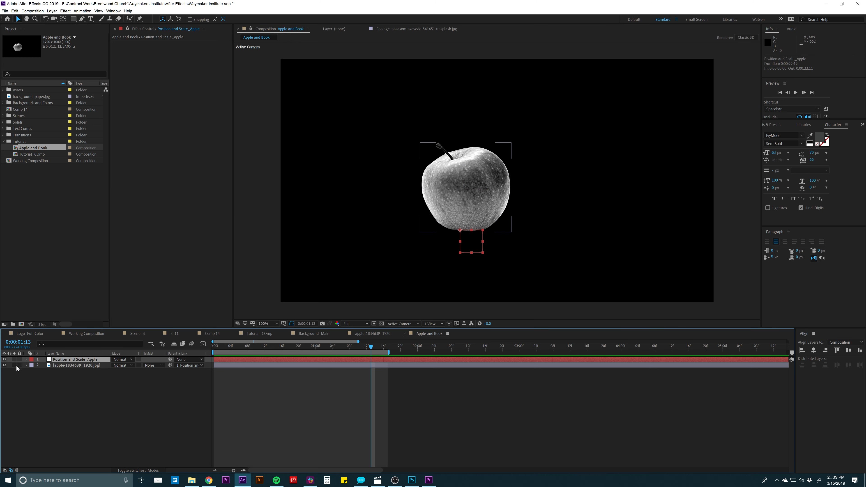
{"action": "left_click", "coordinate": [457, 195]}
{"action": "left_click", "coordinate": [463, 232]}
{"action": "left_click_drag", "start_coordinate": [460, 230], "coordinate": [435, 264]}
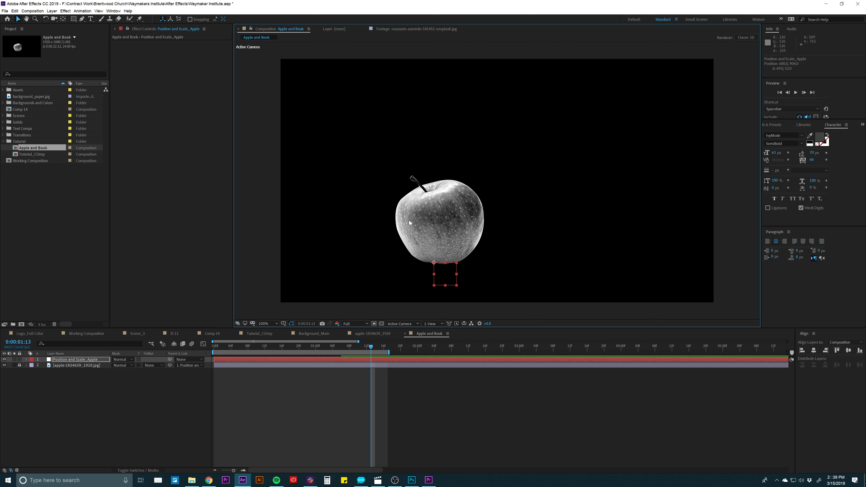
- Add book-3342628.png from the Textures folder inside Assets to the Apple and Book composition
{"action": "scroll", "coordinate": [430, 215], "scroll_direction": "down", "scroll_amount": 3}
{"action": "scroll", "coordinate": [430, 216], "scroll_direction": "up", "scroll_amount": 2}
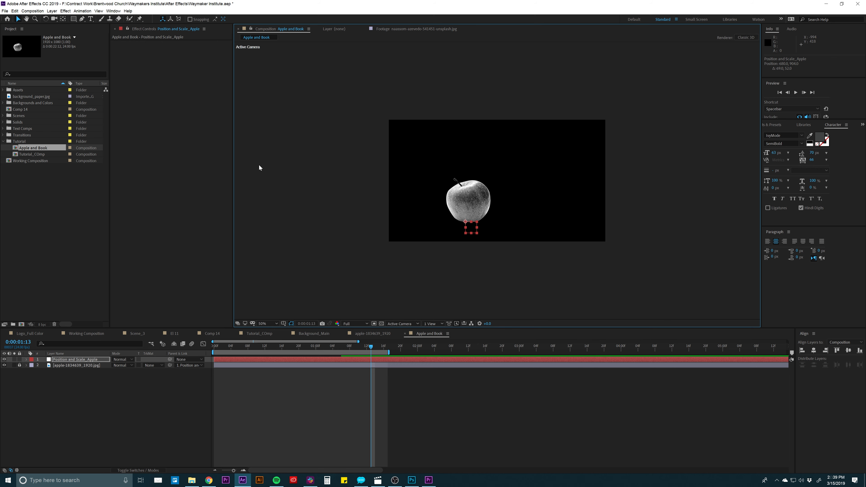
{"action": "left_click", "coordinate": [4, 141]}
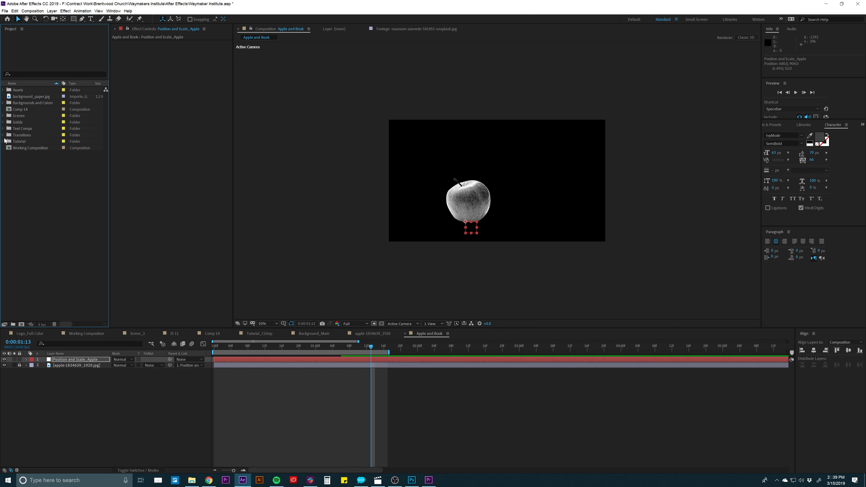
{"action": "left_click", "coordinate": [3, 90]}
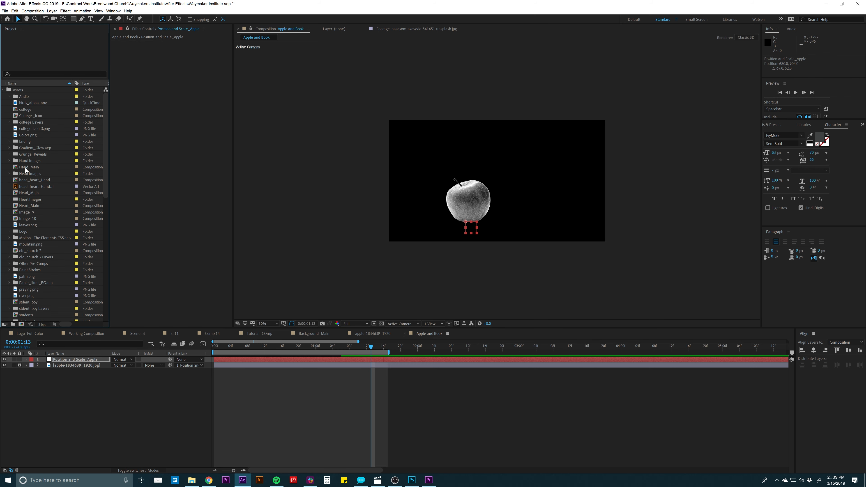
{"action": "scroll", "coordinate": [25, 192], "scroll_direction": "down", "scroll_amount": 8}
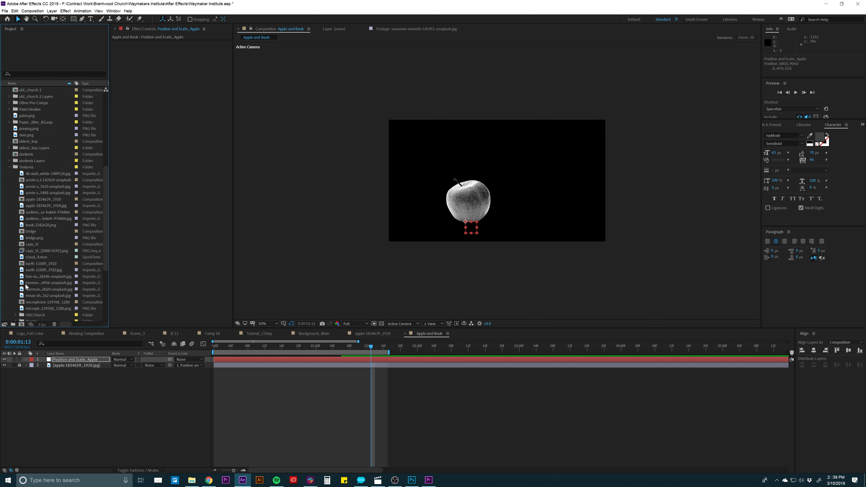
{"action": "left_click", "coordinate": [36, 225]}
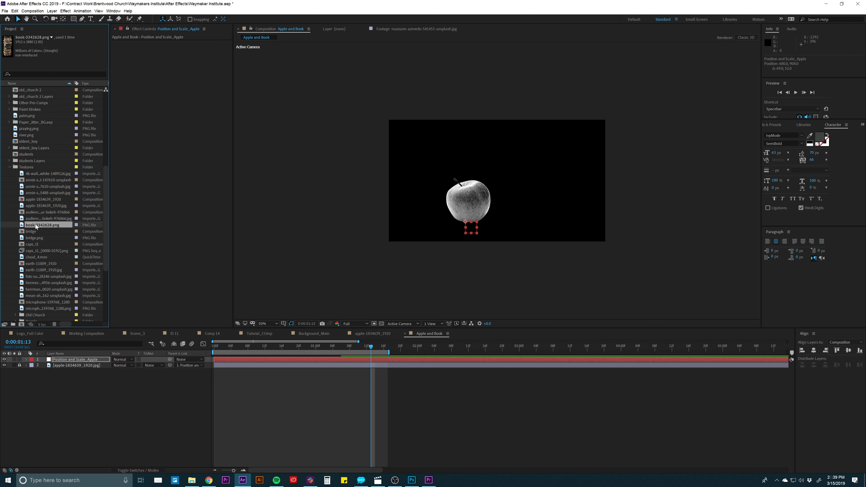
{"action": "left_click_drag", "start_coordinate": [34, 224], "coordinate": [75, 360]}
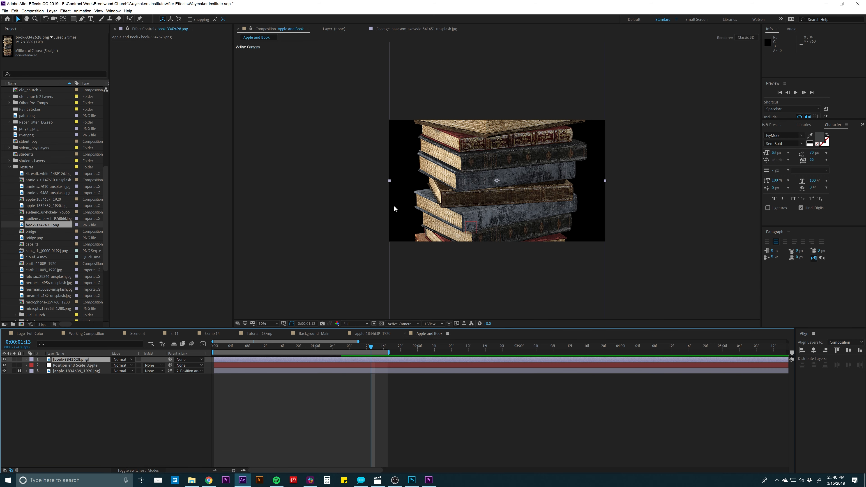
- Scale the book layer down to 24%
{"action": "key", "text": "s"}
{"action": "left_click", "coordinate": [120, 365]}
{"action": "type", "text": "20"}
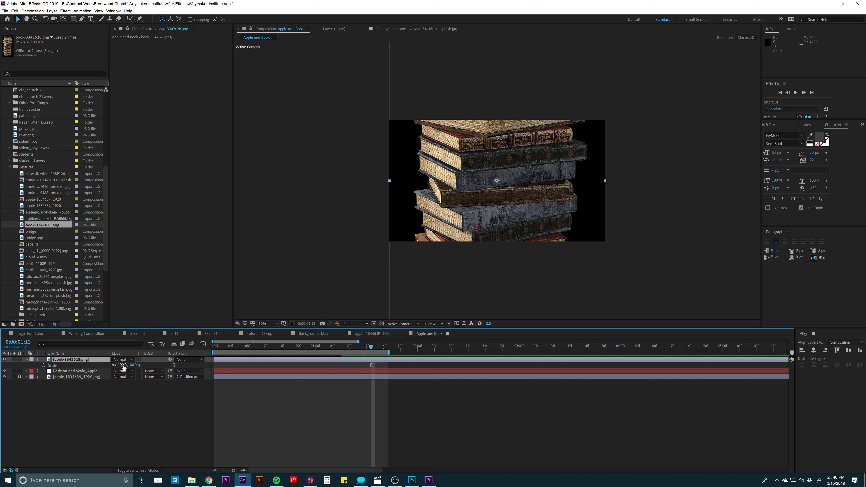
{"action": "key", "text": "Return"}
{"action": "left_click_drag", "start_coordinate": [100, 371], "coordinate": [122, 368]}
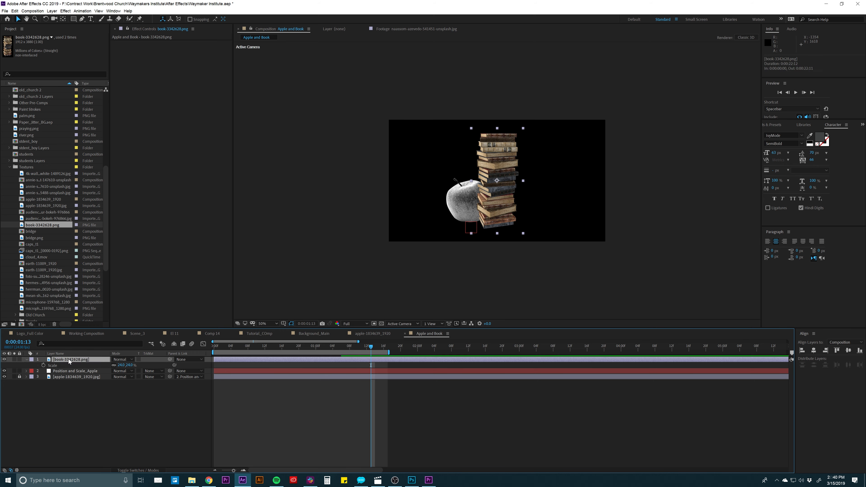
- Place the book layer beneath the apple layer and make it a 3D layer
{"action": "left_click_drag", "start_coordinate": [68, 359], "coordinate": [68, 400]}
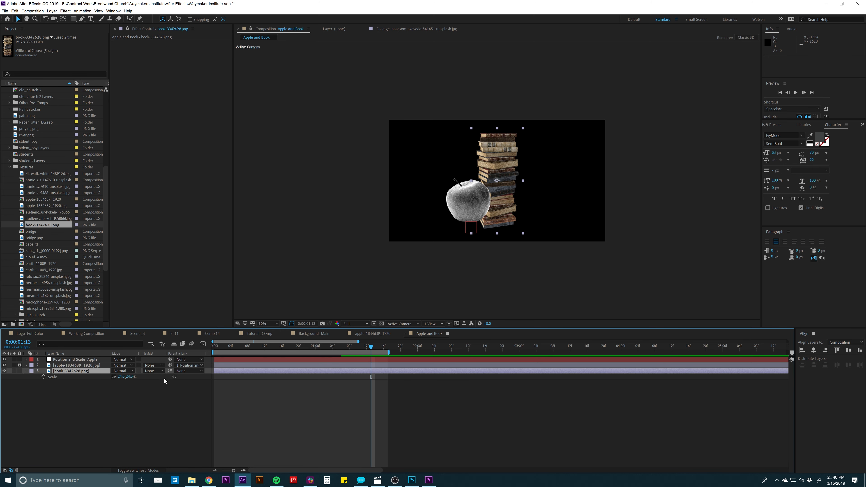
{"action": "left_click", "coordinate": [138, 471]}
{"action": "left_click", "coordinate": [149, 371]}
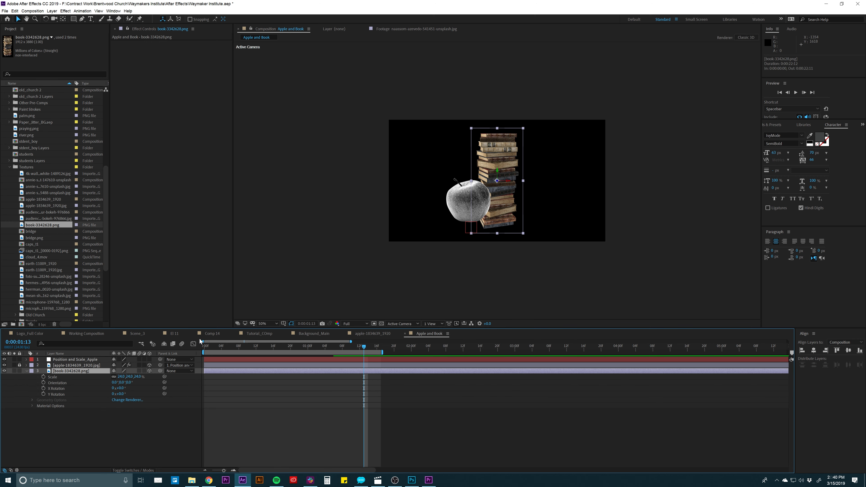
- Check the book's Tint effect in the apple-1834639_1920 composition and apply Tint to the book layer in Apple and Book
{"action": "left_click", "coordinate": [369, 334]}
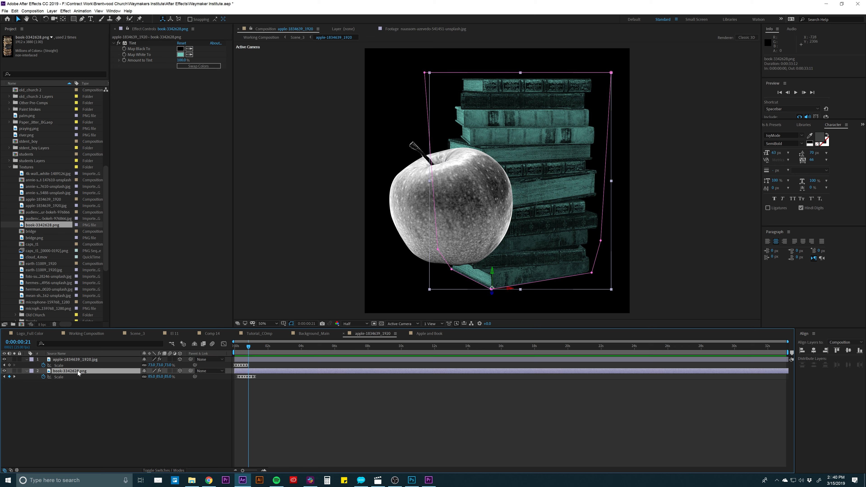
{"action": "left_click", "coordinate": [135, 44]}
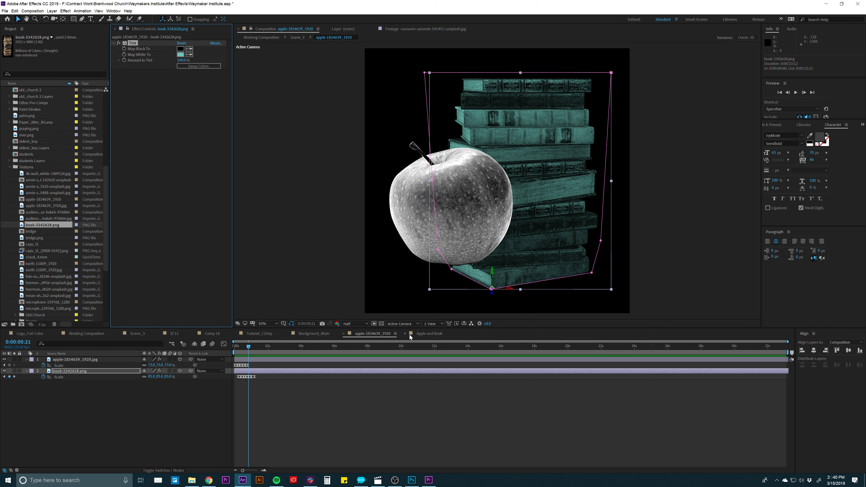
{"action": "left_click", "coordinate": [424, 333]}
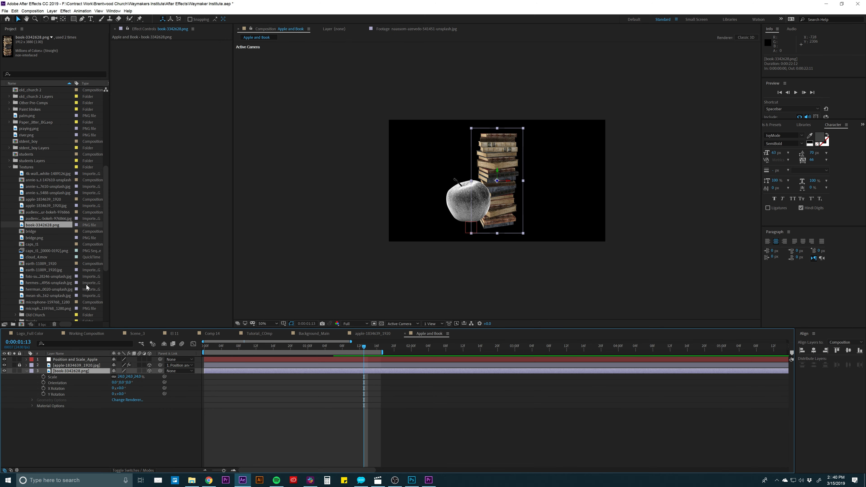
{"action": "left_click", "coordinate": [65, 11]}
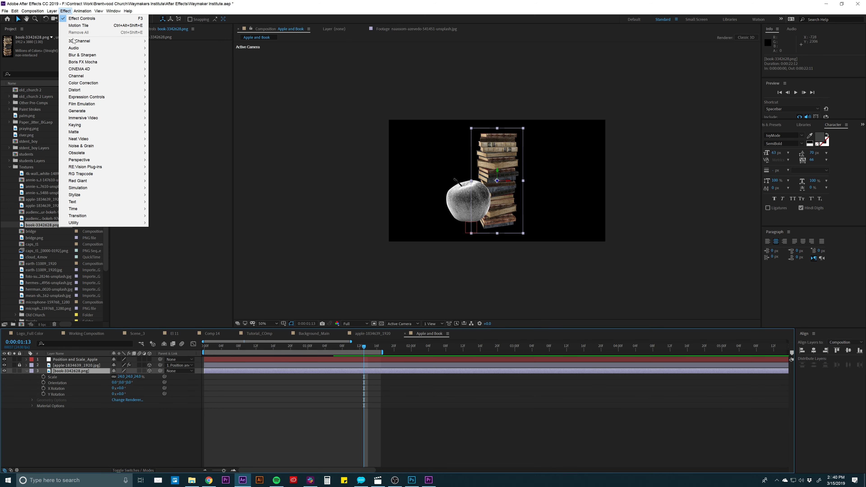
{"action": "mouse_move", "coordinate": [83, 84]}
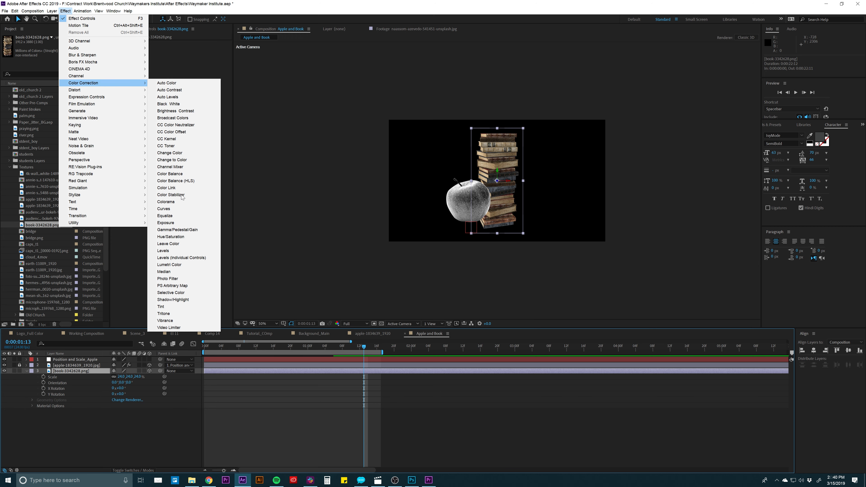
{"action": "left_click", "coordinate": [180, 307]}
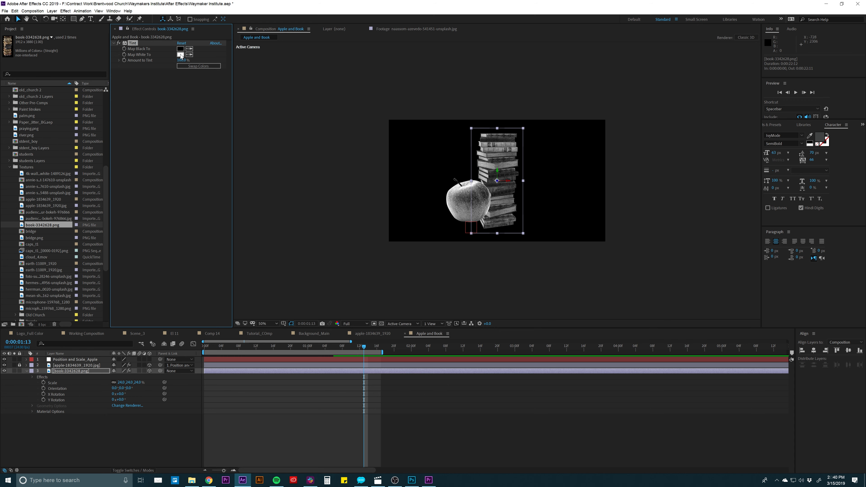
- Map the Tint effect's white to a medium teal on the book layer
{"action": "left_click", "coordinate": [181, 54]}
{"action": "left_click", "coordinate": [270, 143]}
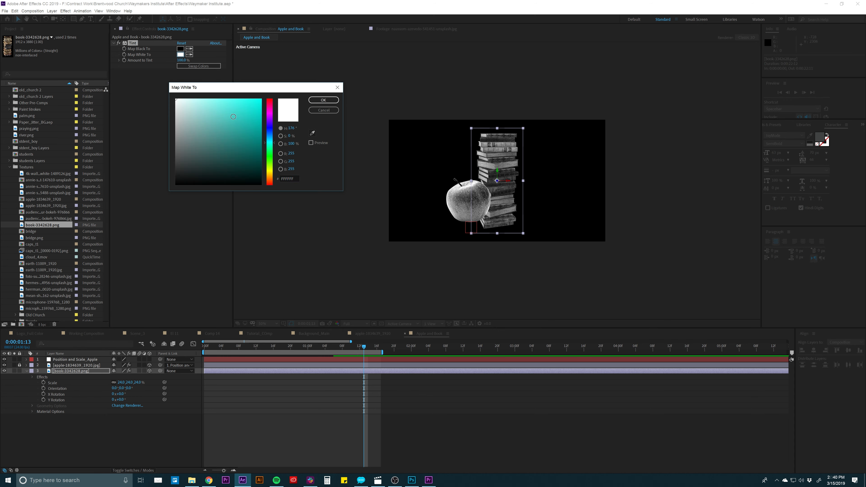
{"action": "left_click_drag", "start_coordinate": [233, 117], "coordinate": [230, 113]}
{"action": "left_click", "coordinate": [311, 101]}
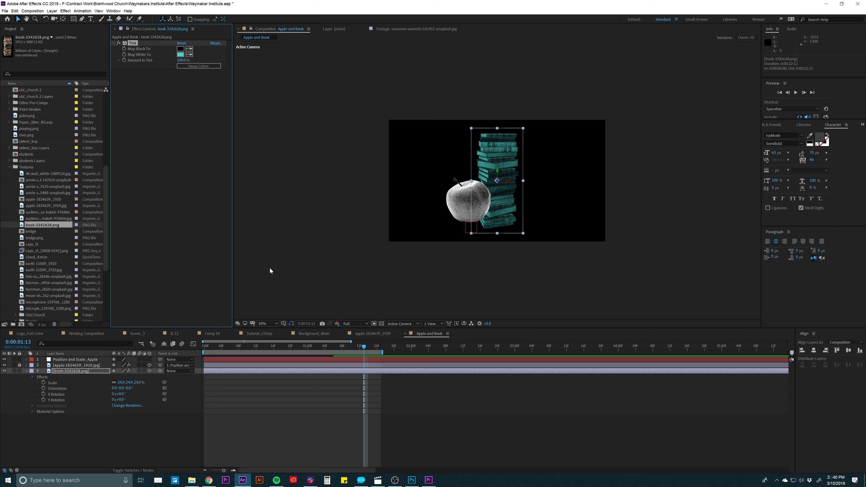
- Unlock the apple image layer and select it to show its effects
{"action": "left_click", "coordinate": [65, 367]}
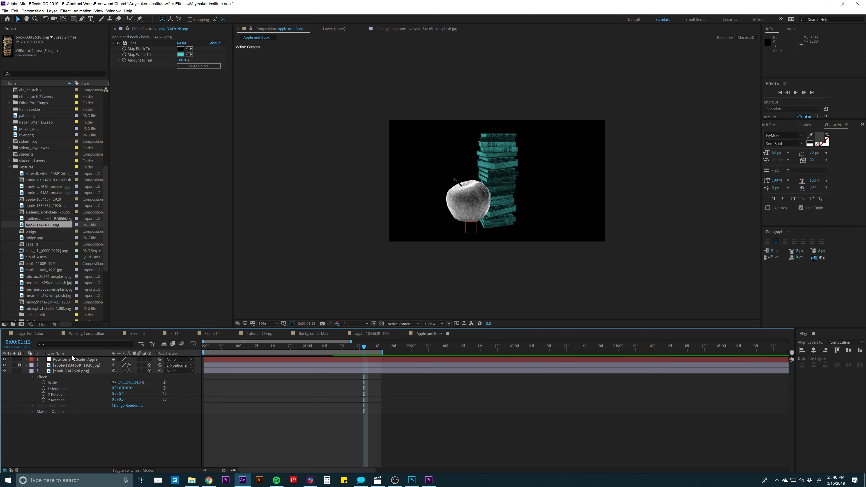
{"action": "left_click", "coordinate": [19, 365]}
{"action": "left_click", "coordinate": [65, 370]}
{"action": "left_click", "coordinate": [64, 364]}
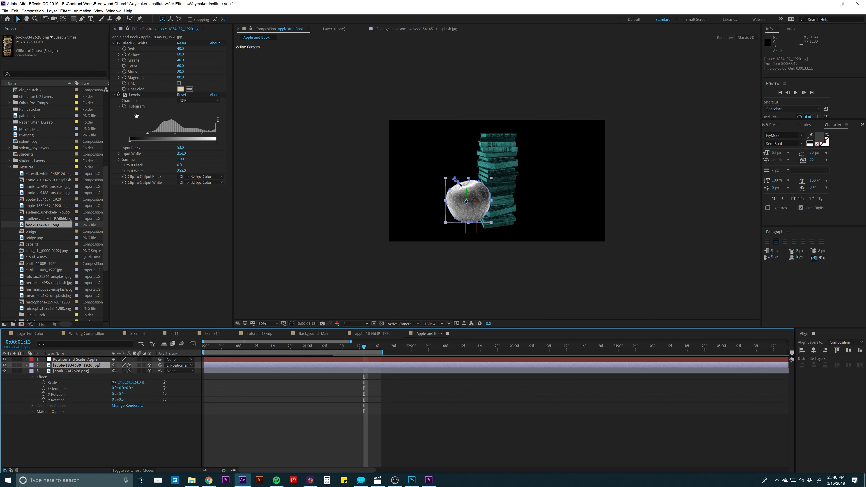
- Try raising the Levels input black on the apple layer to 92, and undo the change
{"action": "left_click", "coordinate": [135, 98]}
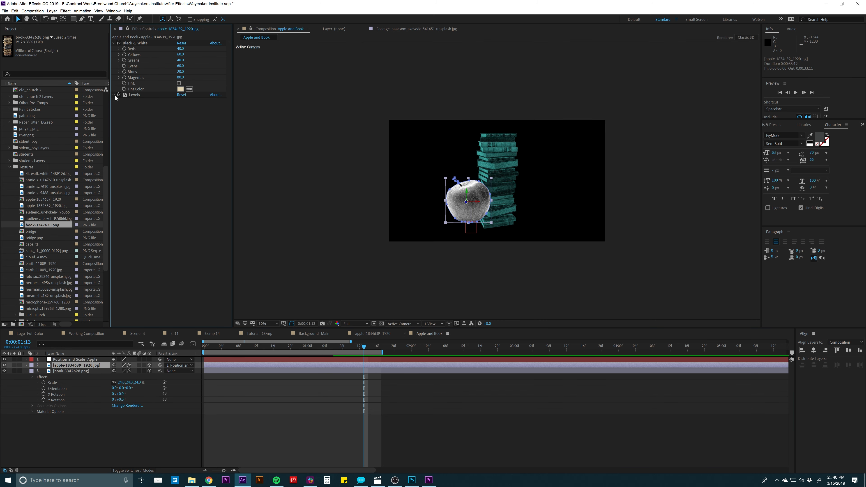
{"action": "left_click_drag", "start_coordinate": [148, 133], "coordinate": [153, 133]}
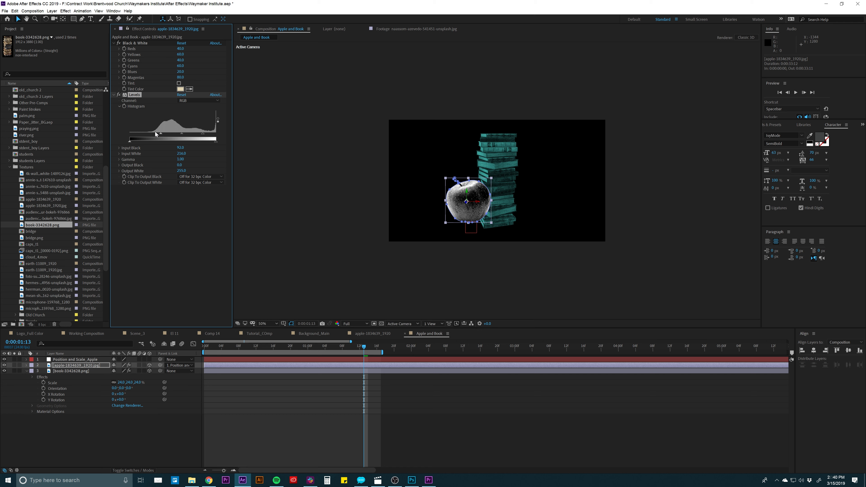
{"action": "key", "text": "ctrl+z"}
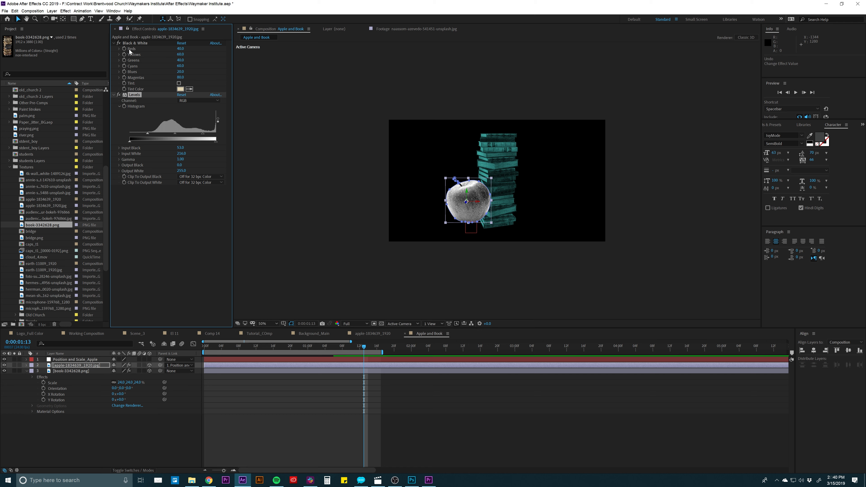
- Collapse the apple's Black & White and Levels effect settings and the book layer's revealed properties
{"action": "left_click", "coordinate": [131, 43]}
{"action": "left_click", "coordinate": [113, 43]}
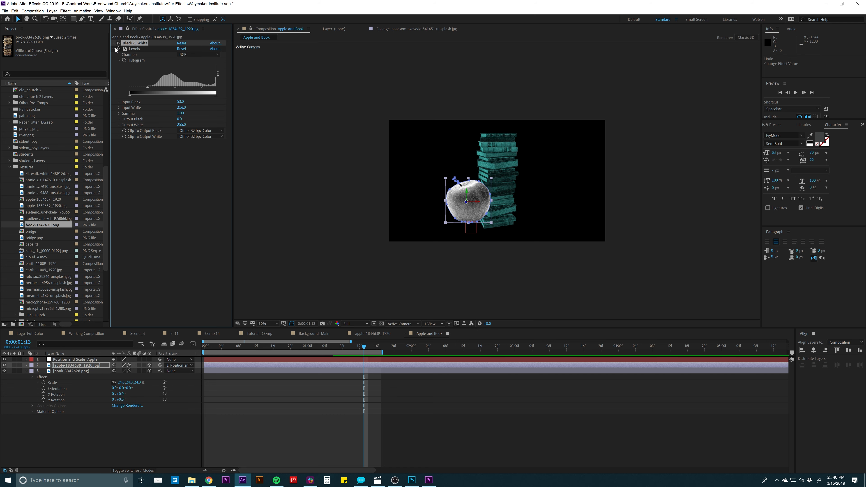
{"action": "left_click", "coordinate": [114, 48]}
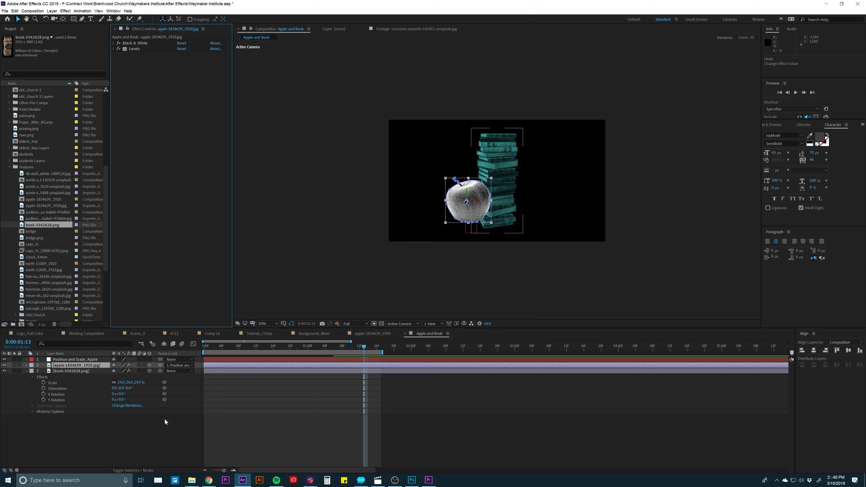
{"action": "left_click", "coordinate": [242, 422]}
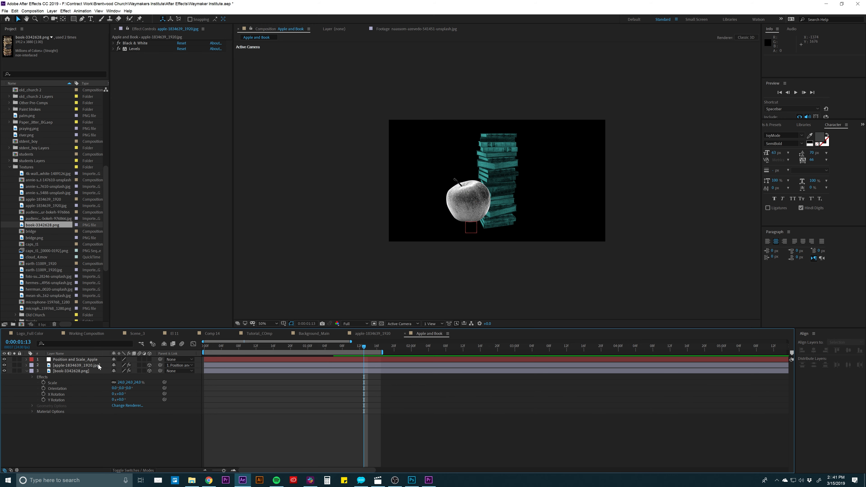
{"action": "left_click", "coordinate": [27, 371]}
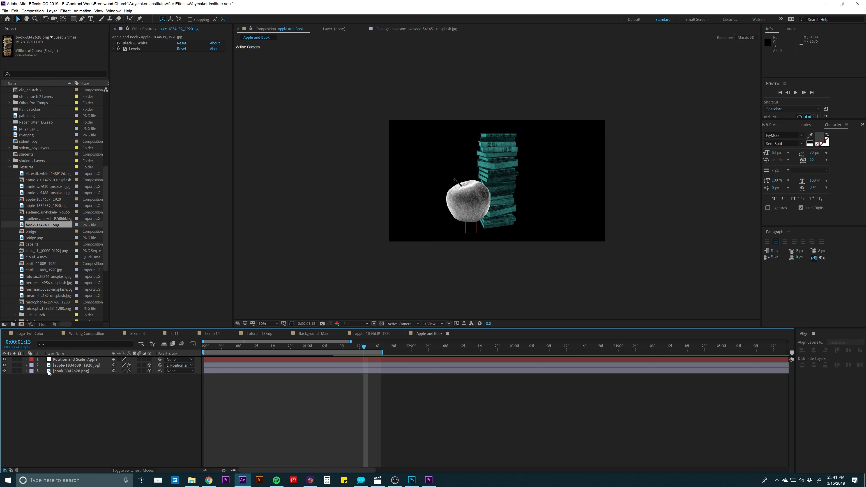
- Duplicate the Position and Scale_Apple null and rename the copy Position and Scale_Book
{"action": "left_click", "coordinate": [68, 370]}
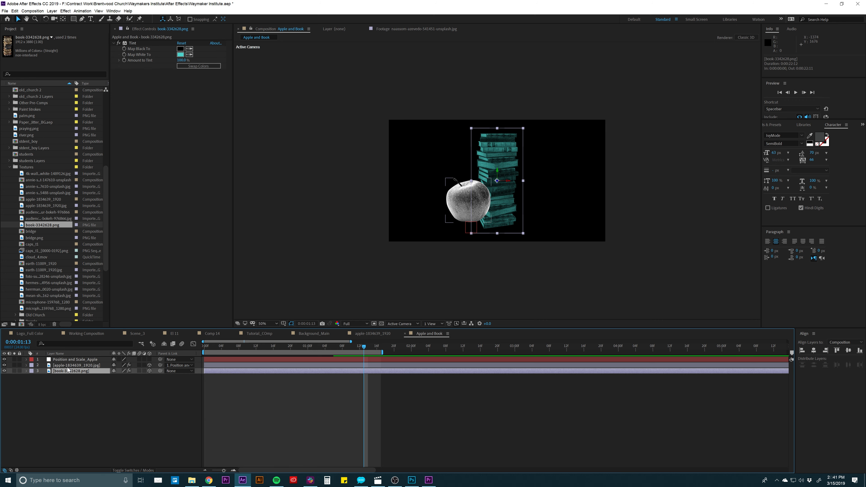
{"action": "left_click", "coordinate": [67, 361]}
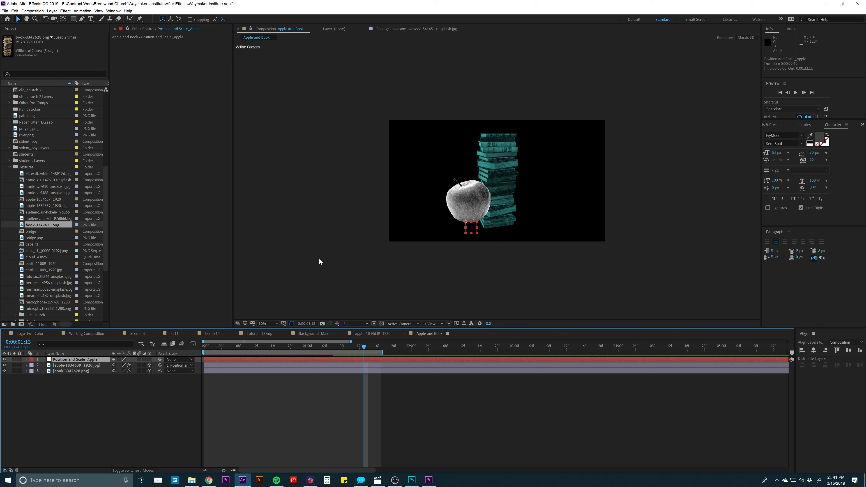
{"action": "key", "text": "ctrl+d"}
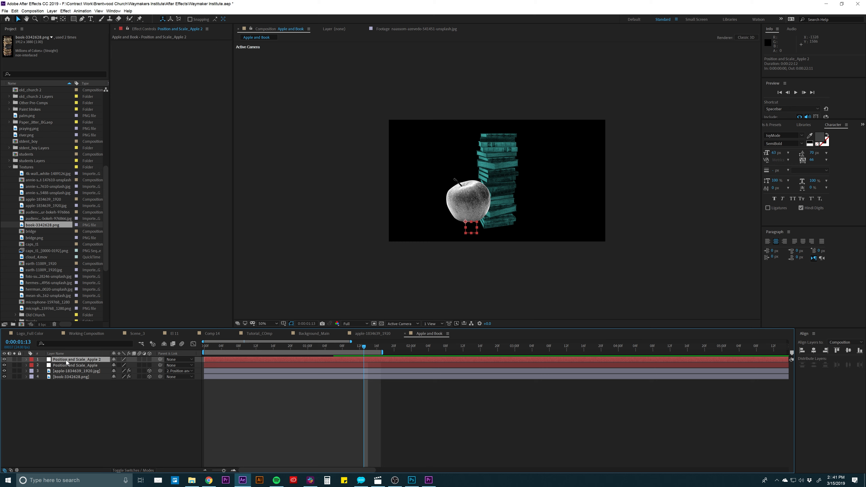
{"action": "key", "text": "Return"}
{"action": "key", "text": "Right"}
{"action": "key", "text": "BackSpace"}
{"action": "type", "text": "Book"}
{"action": "key", "text": "Return"}
- Parent the book image layer to the Position and Scale_Book null
{"action": "left_click", "coordinate": [66, 376]}
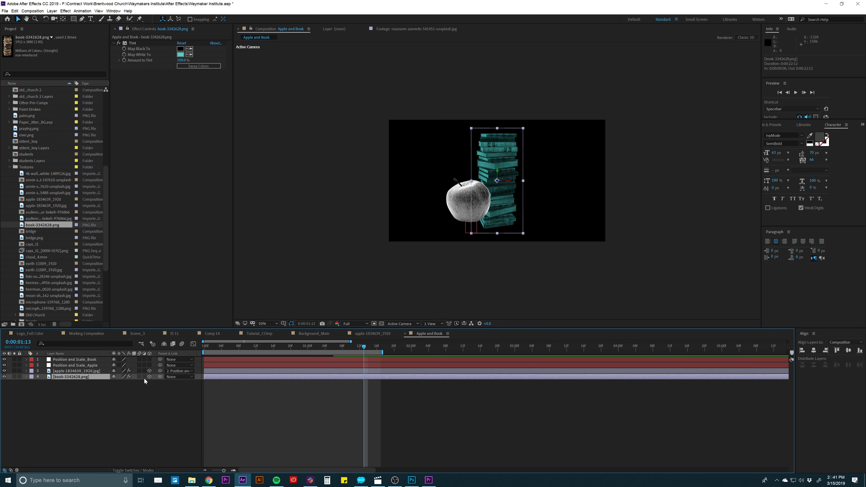
{"action": "left_click_drag", "start_coordinate": [160, 377], "coordinate": [78, 362]}
{"action": "left_click", "coordinate": [113, 391]}
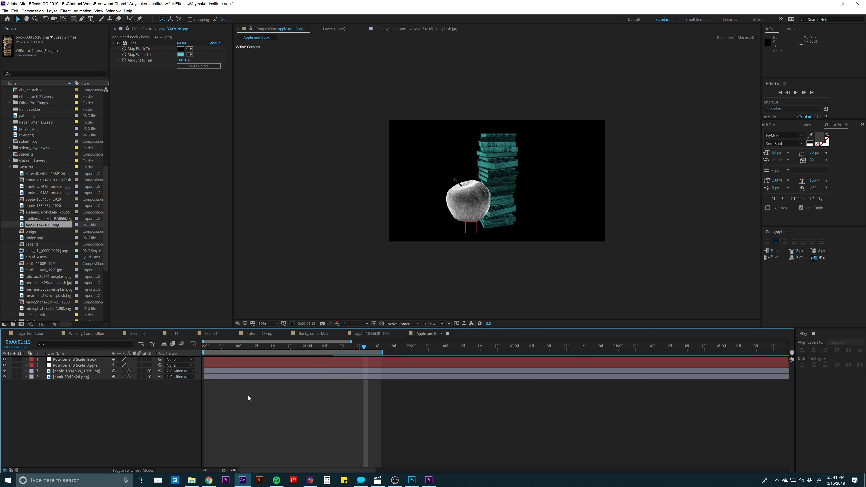
- Play a preview of the apple and book scaling together, and scrub the playhead to 0:00:00:07
{"action": "key", "text": "space"}
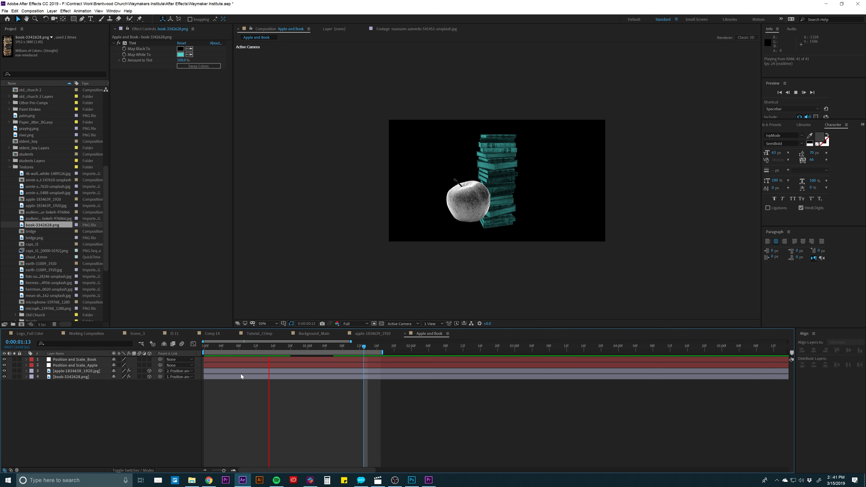
{"action": "key", "text": "space"}
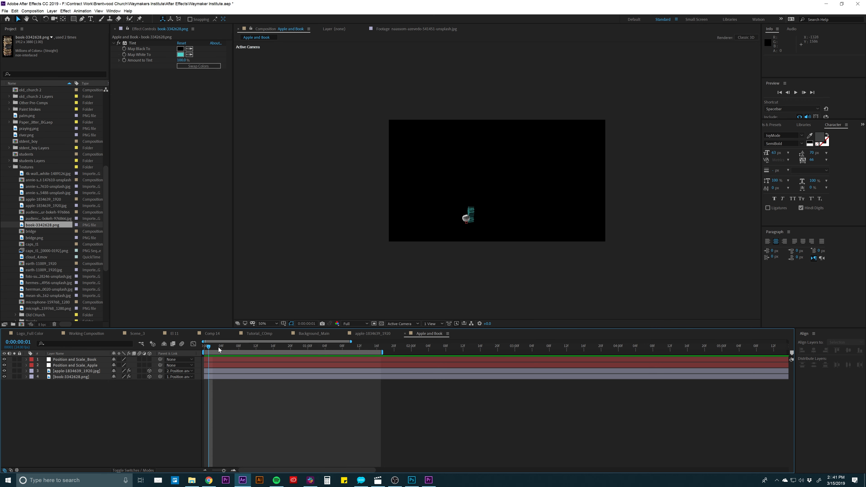
{"action": "left_click_drag", "start_coordinate": [218, 347], "coordinate": [234, 347]}
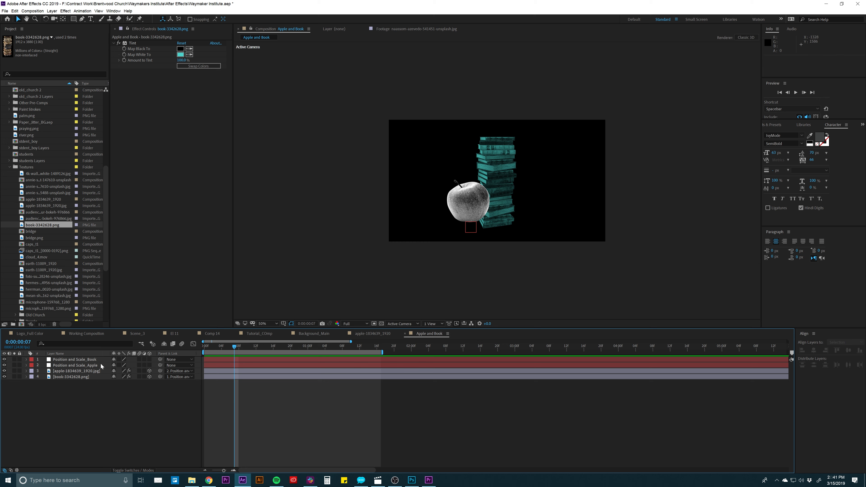
- Move the book image layer directly beneath the Position and Scale_Book null and give both layers the Sandstone label color
{"action": "left_click_drag", "start_coordinate": [68, 377], "coordinate": [66, 365]}
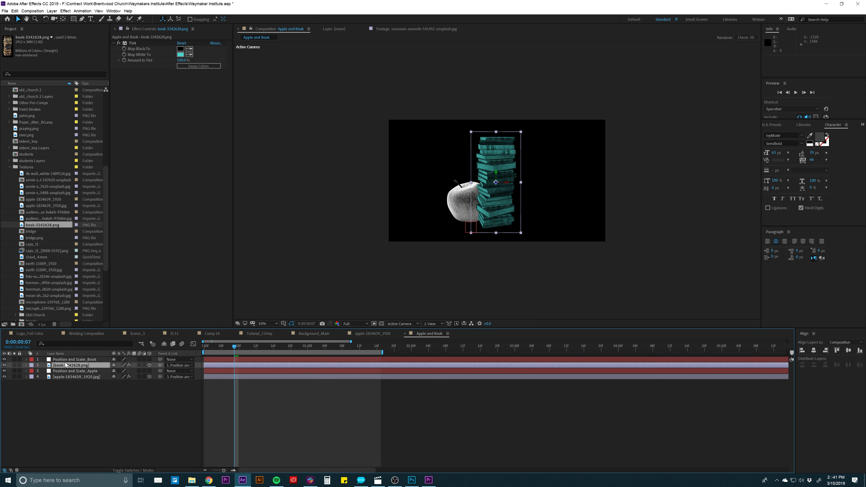
{"action": "left_click", "coordinate": [67, 360], "text": "shift"}
{"action": "left_click", "coordinate": [32, 363]}
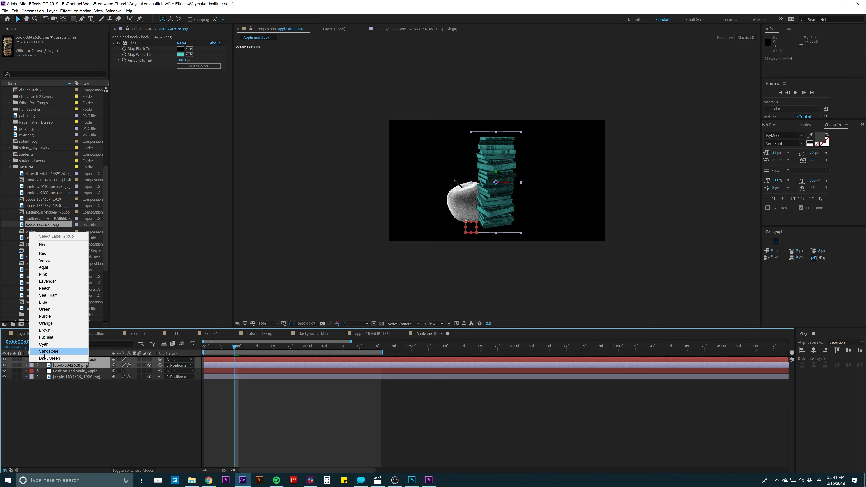
{"action": "left_click", "coordinate": [45, 354]}
- Shift the book layer and its null together to start at 0:00:00:03, and play a preview of the offset
{"action": "left_click", "coordinate": [218, 366]}
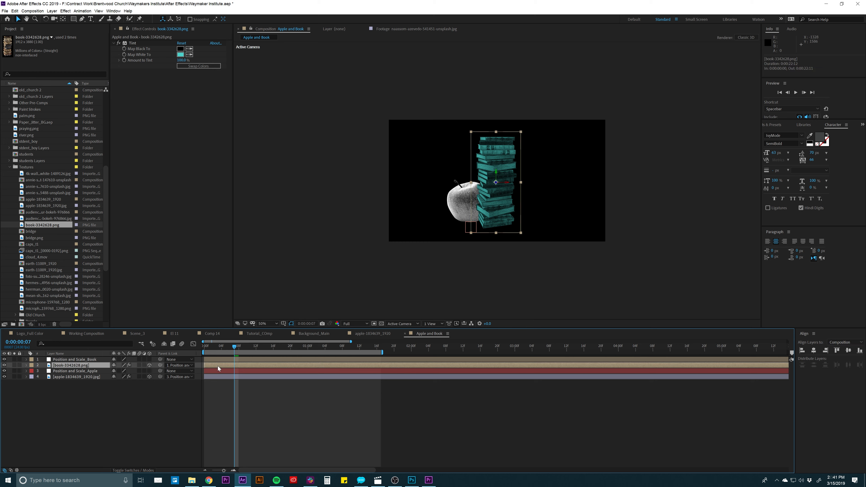
{"action": "left_click", "coordinate": [213, 360], "text": "shift"}
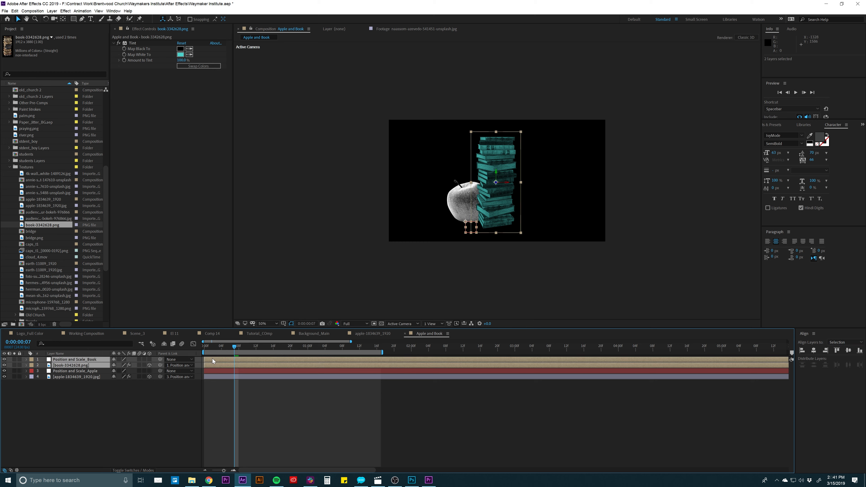
{"action": "left_click_drag", "start_coordinate": [213, 359], "coordinate": [226, 359]}
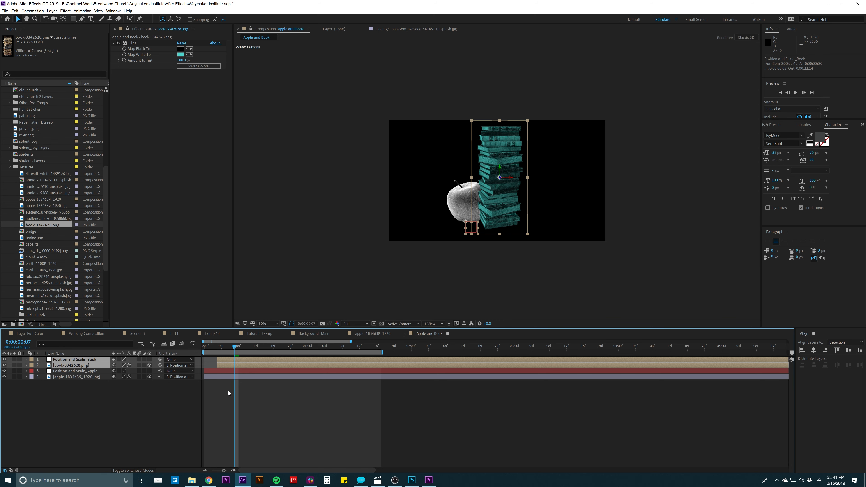
{"action": "key", "text": "space"}
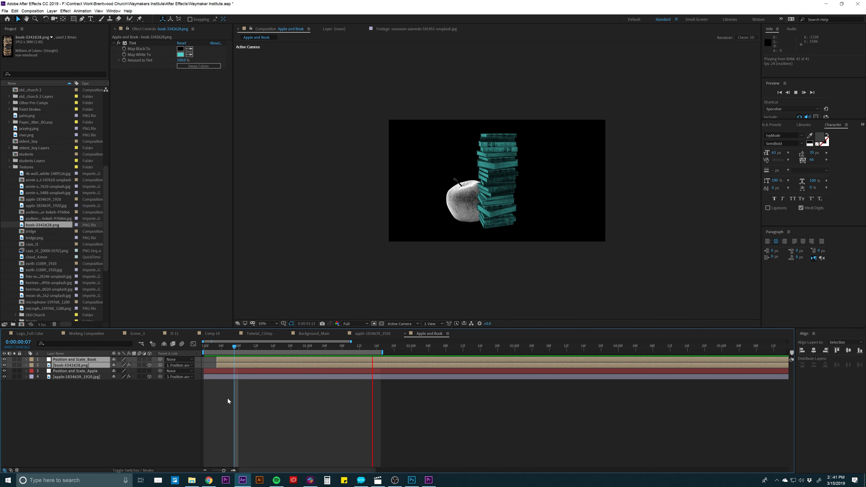
{"action": "key", "text": "space"}
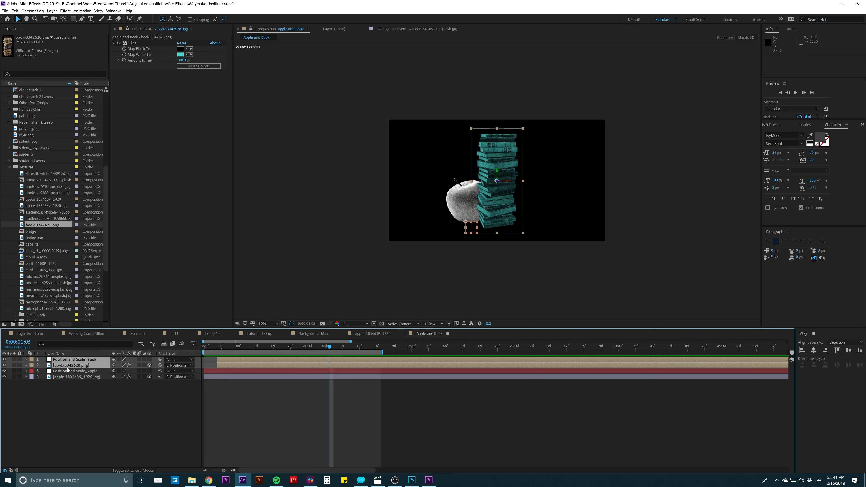
- Move the book layer and its null below the apple layers in the stack, and preview the animation
{"action": "left_click_drag", "start_coordinate": [67, 366], "coordinate": [69, 385]}
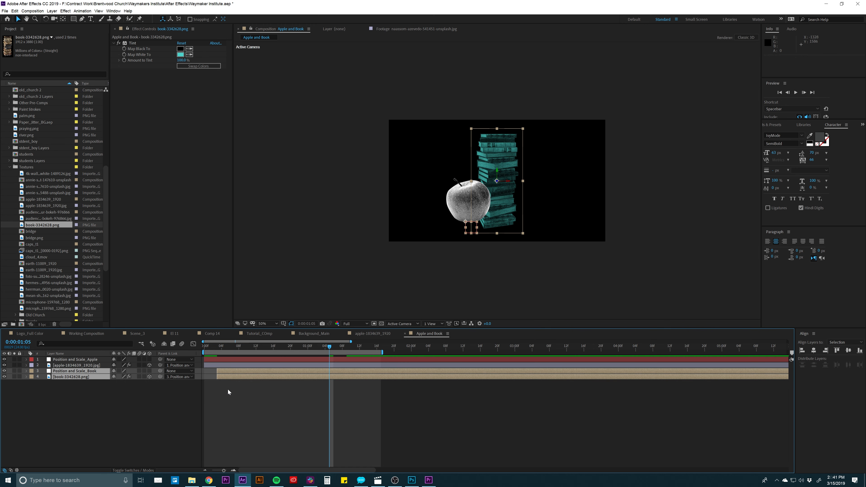
{"action": "key", "text": "space"}
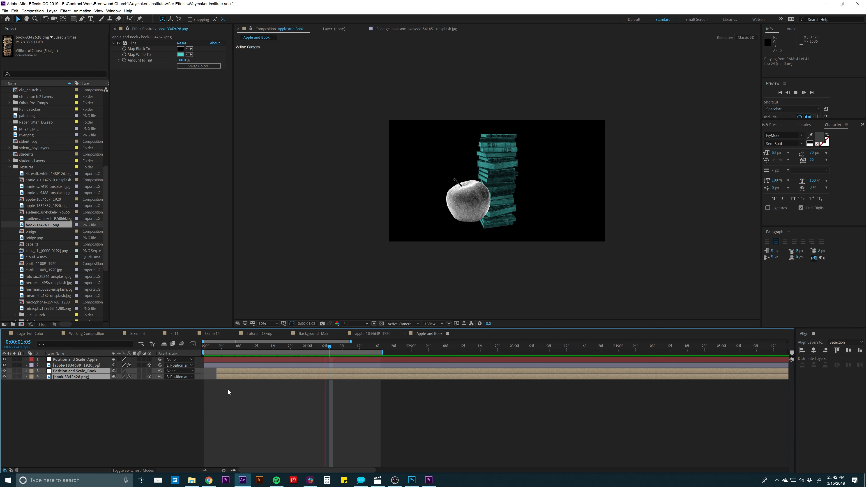
{"action": "key", "text": "space"}
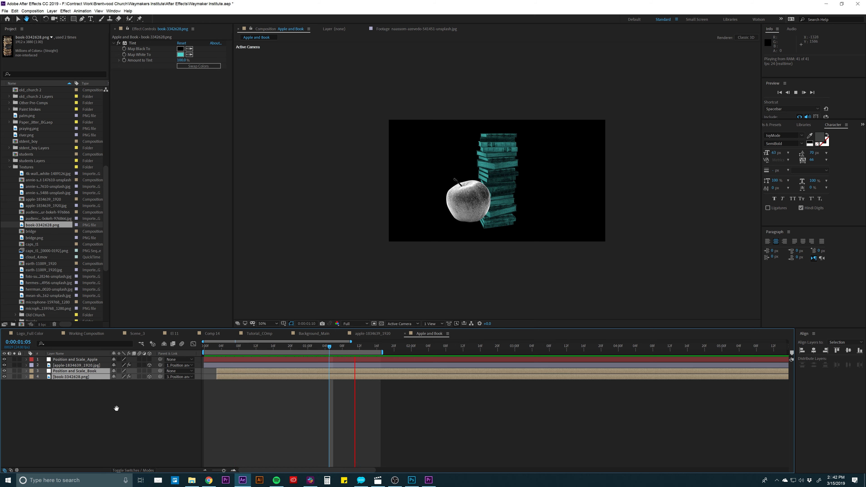
{"action": "left_click", "coordinate": [116, 408]}
- Make the Position and Scale_Book and Position and Scale_Apple nulls 3D layers
{"action": "left_click", "coordinate": [79, 370]}
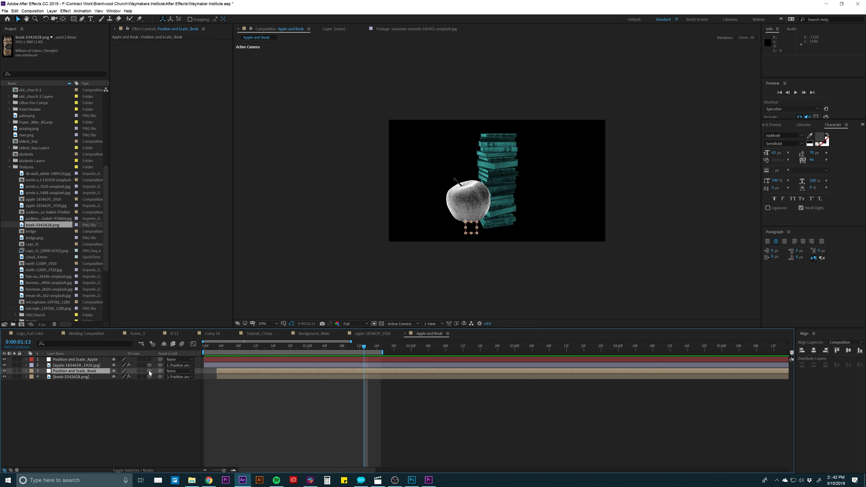
{"action": "left_click_drag", "start_coordinate": [149, 371], "coordinate": [149, 359]}
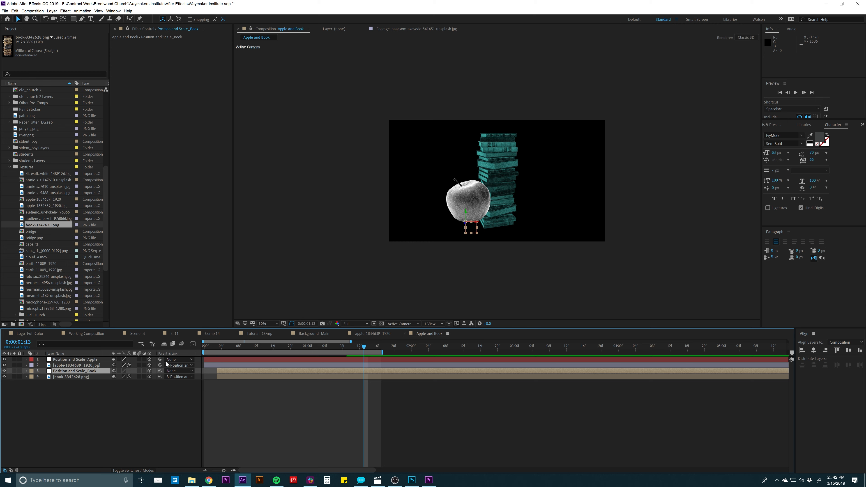
{"action": "left_click", "coordinate": [263, 398]}
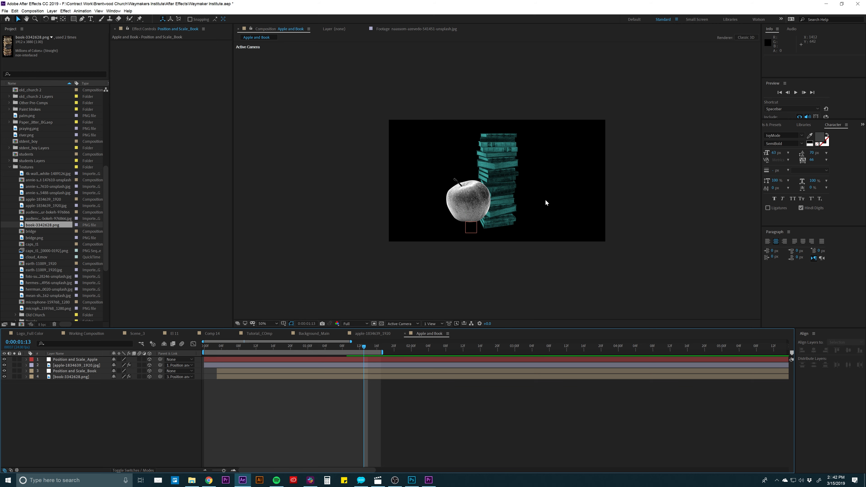
- Move the Position and Scale_Apple null forward in Z to about -246, and shift it horizontally to X about 702
{"action": "left_click", "coordinate": [78, 360]}
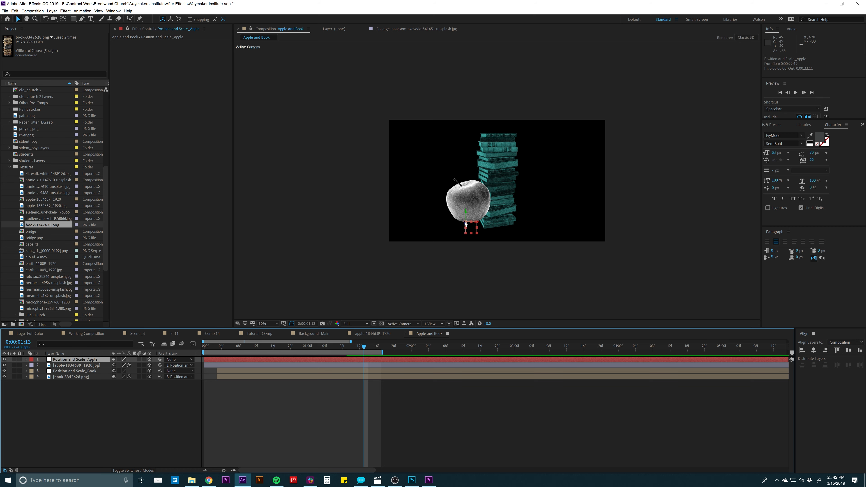
{"action": "key", "text": "slash"}
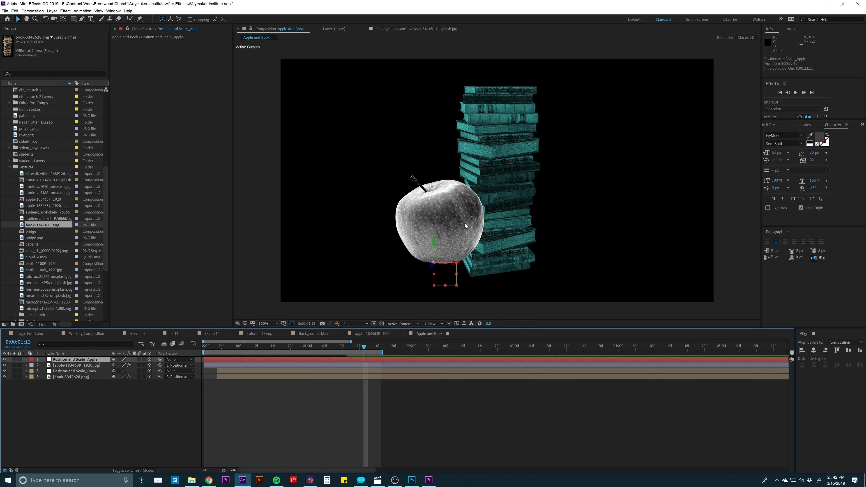
{"action": "left_click_drag", "start_coordinate": [438, 270], "coordinate": [398, 310]}
{"action": "left_click", "coordinate": [431, 271]}
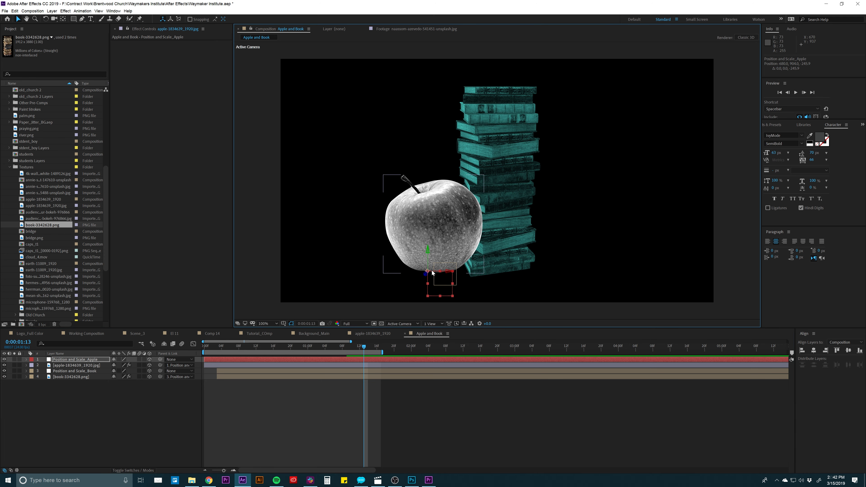
{"action": "left_click", "coordinate": [261, 361]}
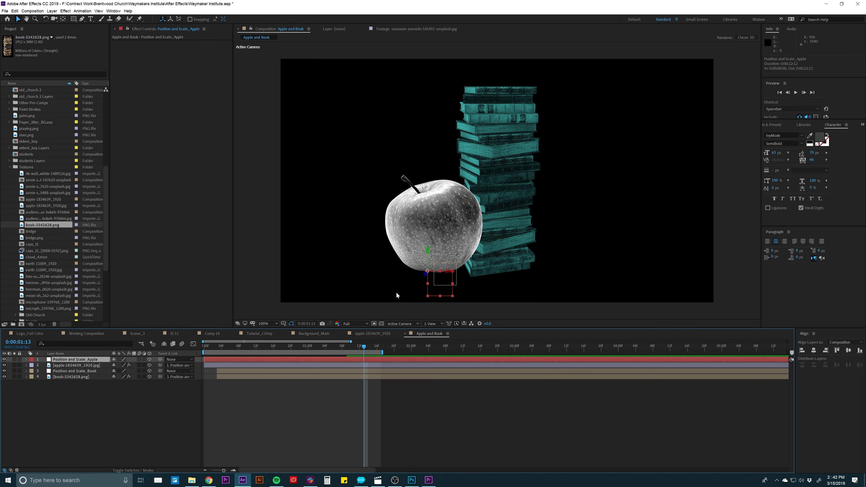
{"action": "left_click_drag", "start_coordinate": [439, 273], "coordinate": [444, 273]}
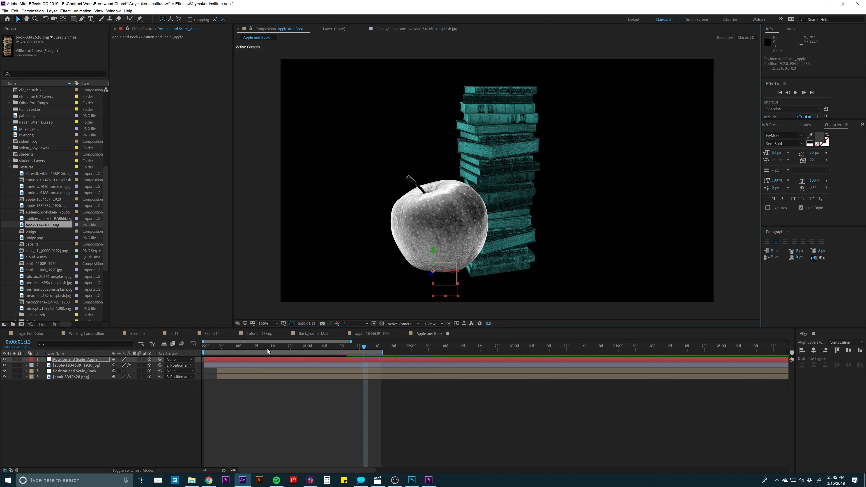
- Scrub to 0:00:00:12 and preview the apple and book animation with the apple nearer the camera
{"action": "mouse_move", "coordinate": [268, 350]}
{"action": "left_mouse_down"}
{"action": "mouse_move", "coordinate": [220, 348]}
{"action": "mouse_move", "coordinate": [257, 342]}
{"action": "left_mouse_up"}
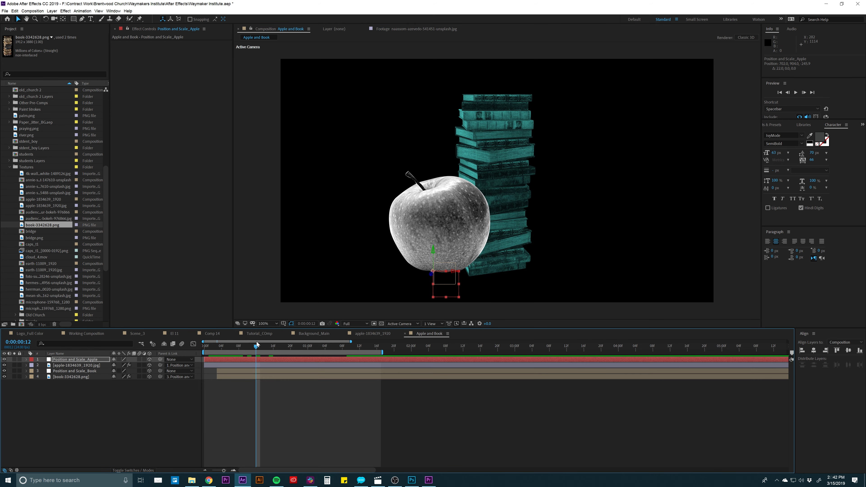
{"action": "key", "text": "space"}
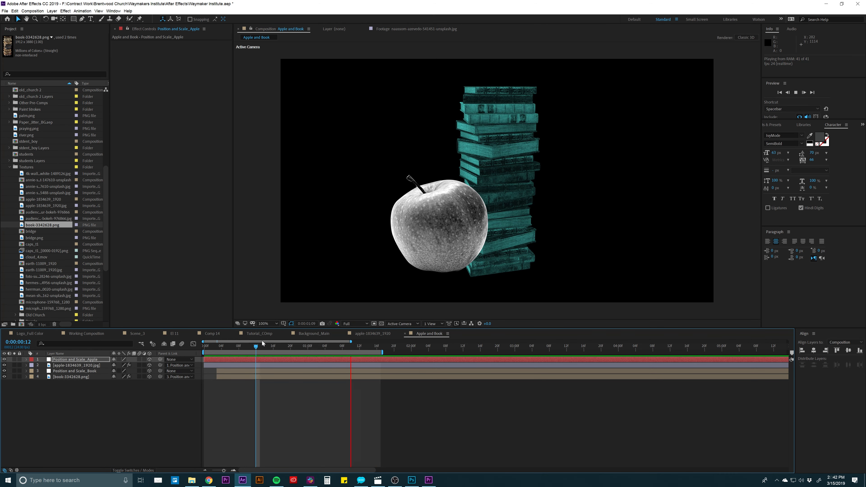
{"action": "key", "text": "space"}
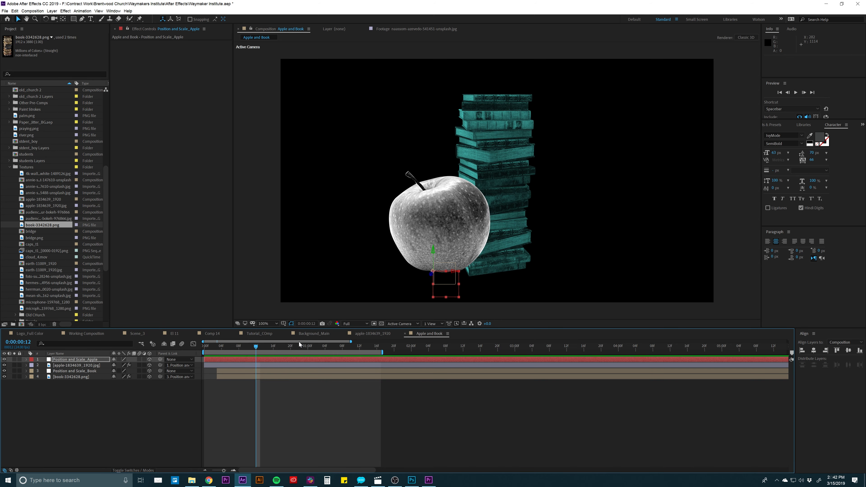
- Add the Apple and Book composition from the Tutorial folder above Background_Main in Tutorial_COmp, and scrub to 0:00:02:05
{"action": "left_click", "coordinate": [259, 335]}
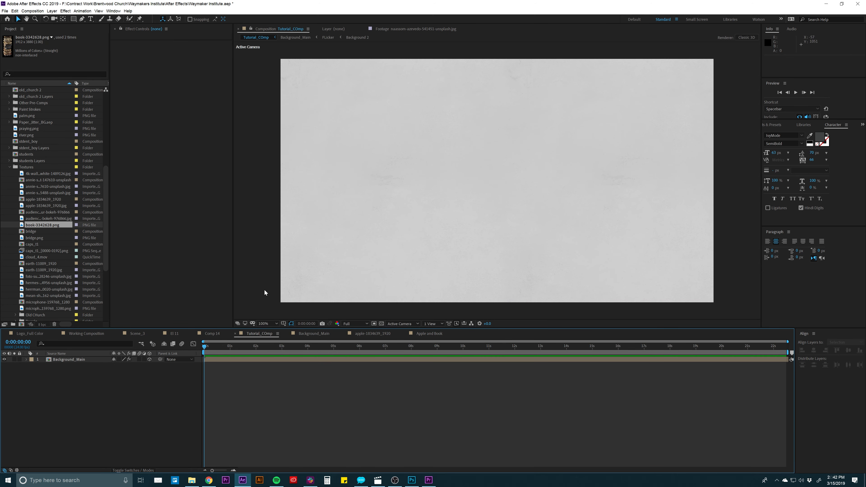
{"action": "scroll", "coordinate": [32, 225], "scroll_direction": "down", "scroll_amount": 5}
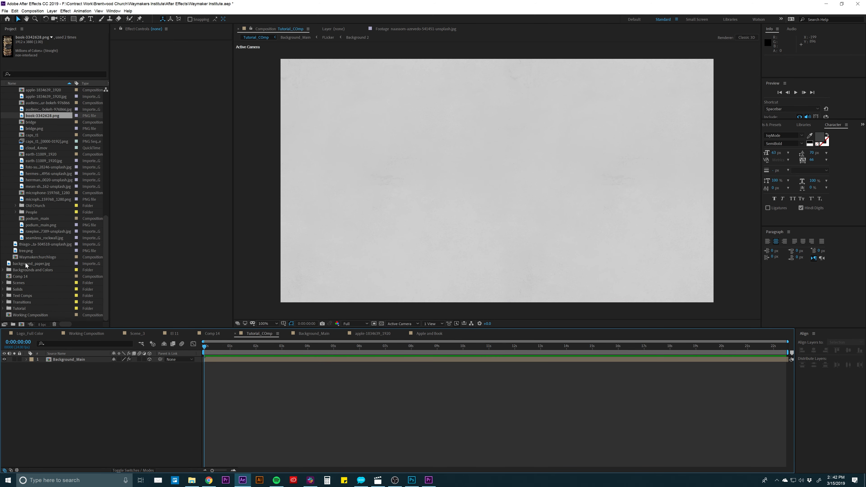
{"action": "left_click", "coordinate": [3, 308]}
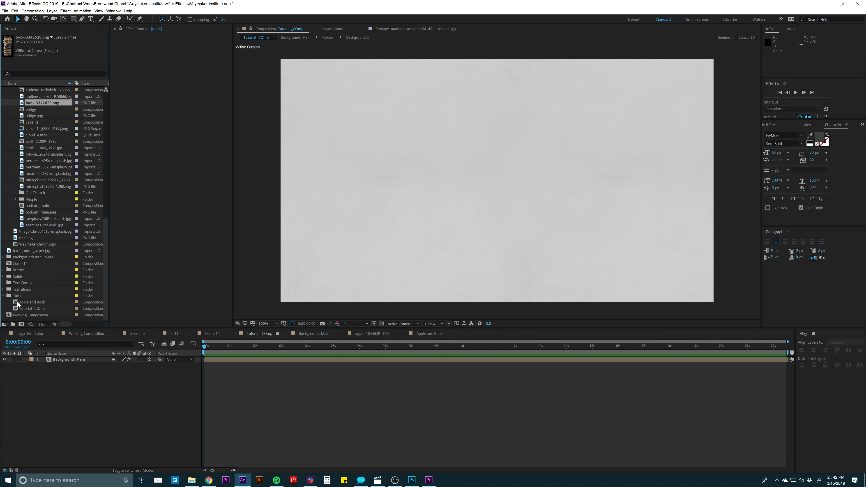
{"action": "left_click", "coordinate": [36, 304]}
{"action": "left_click_drag", "start_coordinate": [36, 304], "coordinate": [75, 363]}
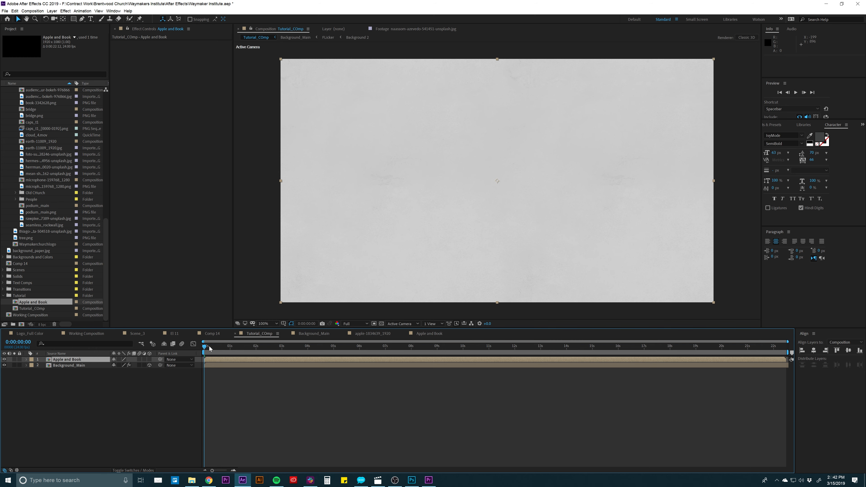
{"action": "left_click_drag", "start_coordinate": [210, 348], "coordinate": [262, 347]}
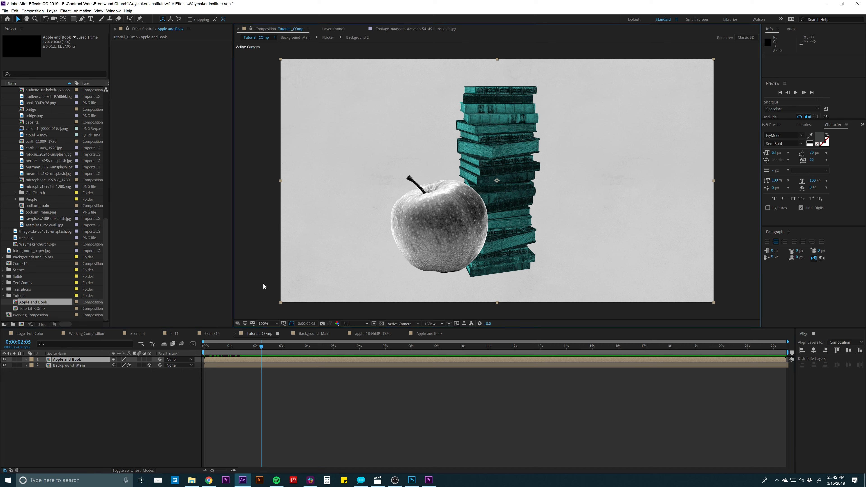
{"action": "left_click", "coordinate": [236, 369]}
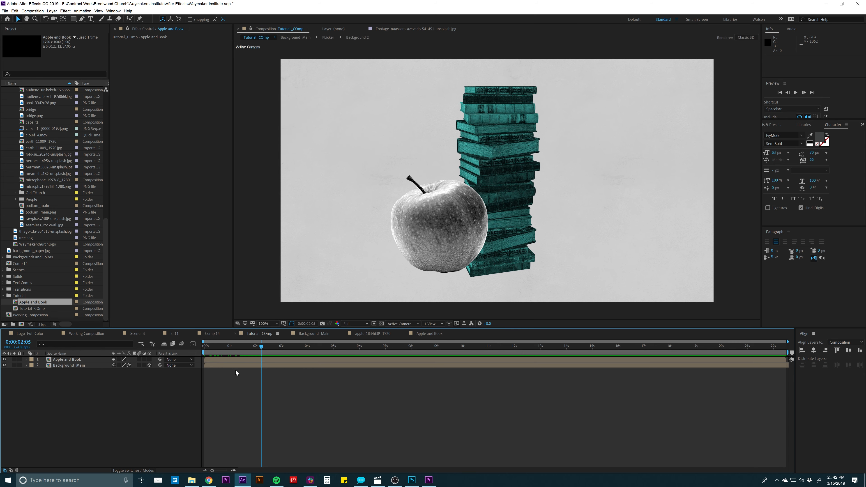
- Examine the null and camera layers in the Scene_3 composition for reference, and return to Tutorial_COmp
{"action": "left_click", "coordinate": [212, 332]}
{"action": "left_click", "coordinate": [143, 333]}
{"action": "scroll", "coordinate": [95, 365], "scroll_direction": "up", "scroll_amount": 3}
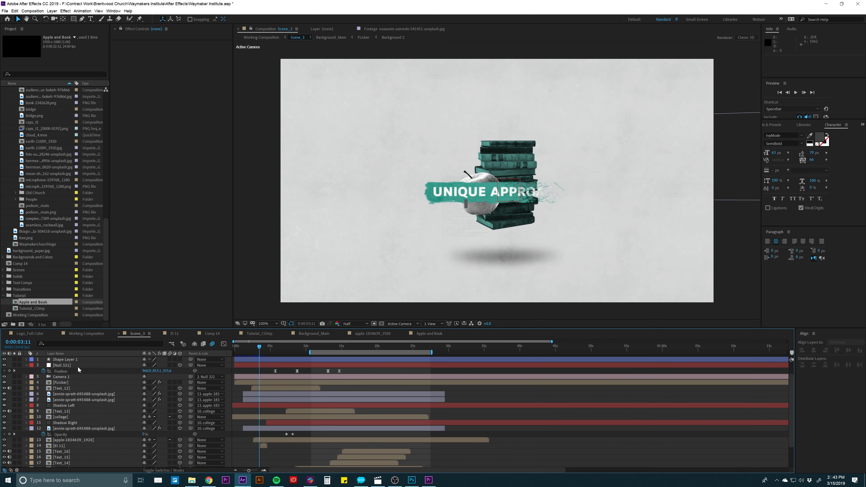
{"action": "left_click", "coordinate": [64, 366]}
{"action": "left_click", "coordinate": [61, 376]}
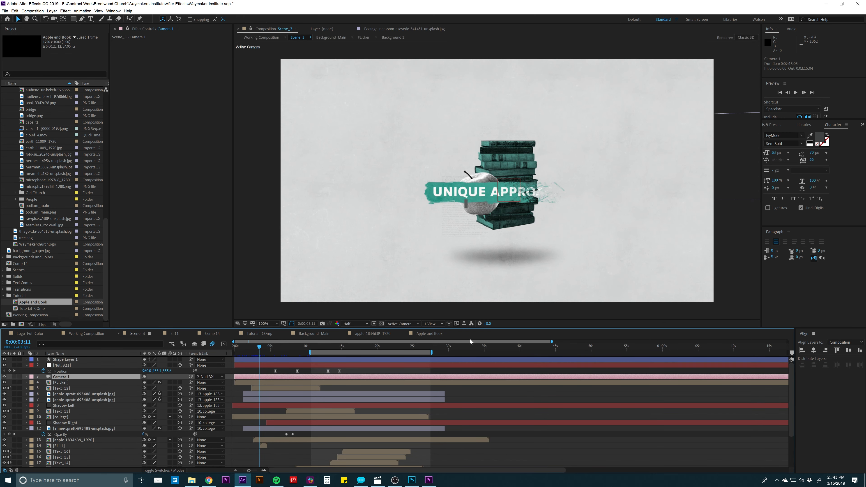
{"action": "left_click", "coordinate": [418, 333]}
{"action": "left_click", "coordinate": [310, 333]}
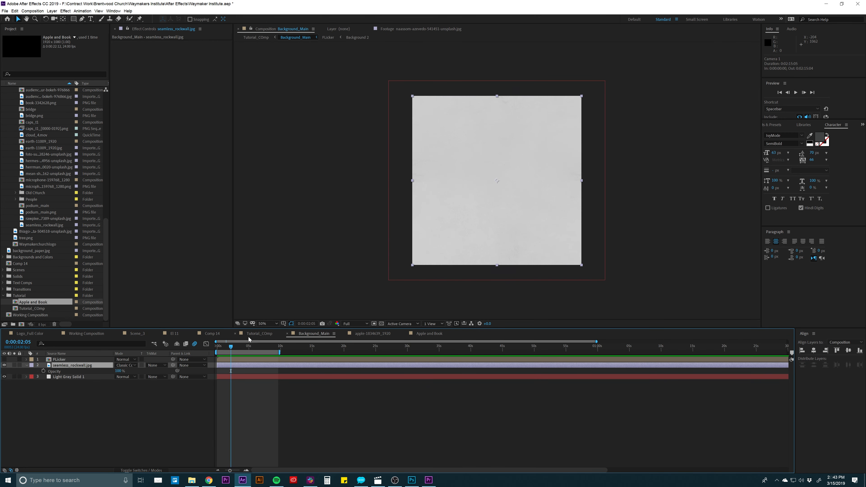
{"action": "left_click", "coordinate": [249, 337]}
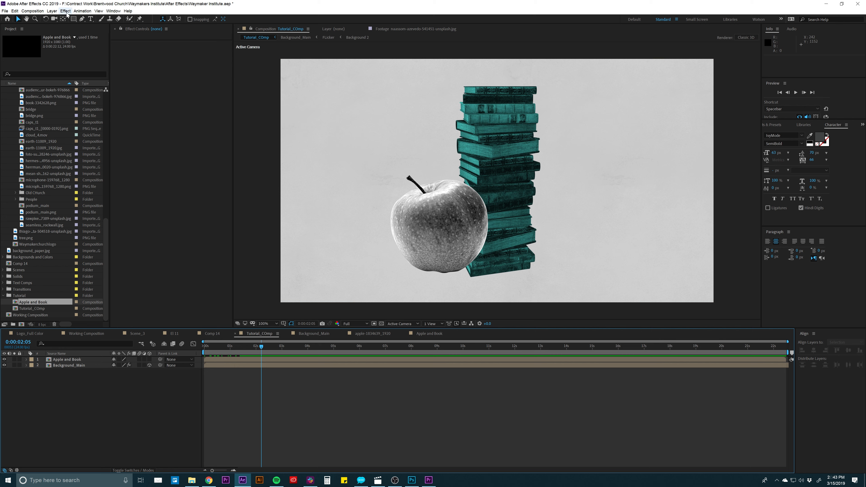
- Create a two-node camera with a 35 mm focal length and depth of field enabled in Tutorial_COmp, and expand its property groups
{"action": "left_click", "coordinate": [52, 11]}
{"action": "mouse_move", "coordinate": [69, 19]}
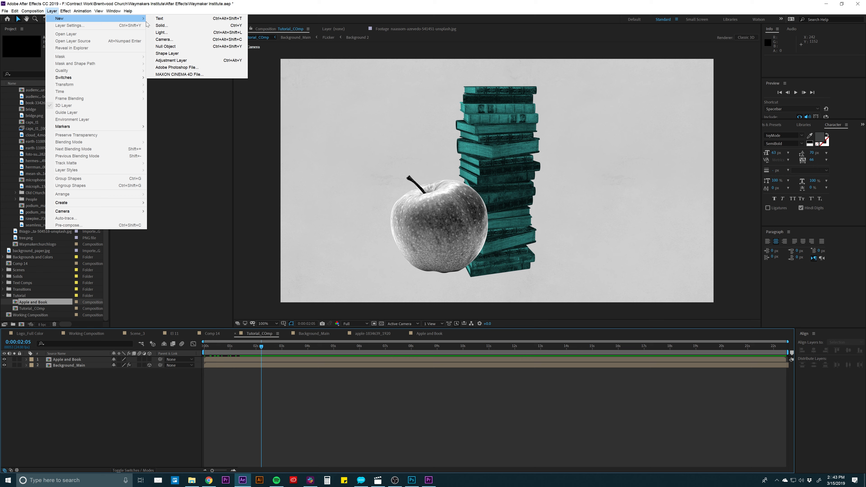
{"action": "left_click", "coordinate": [193, 40]}
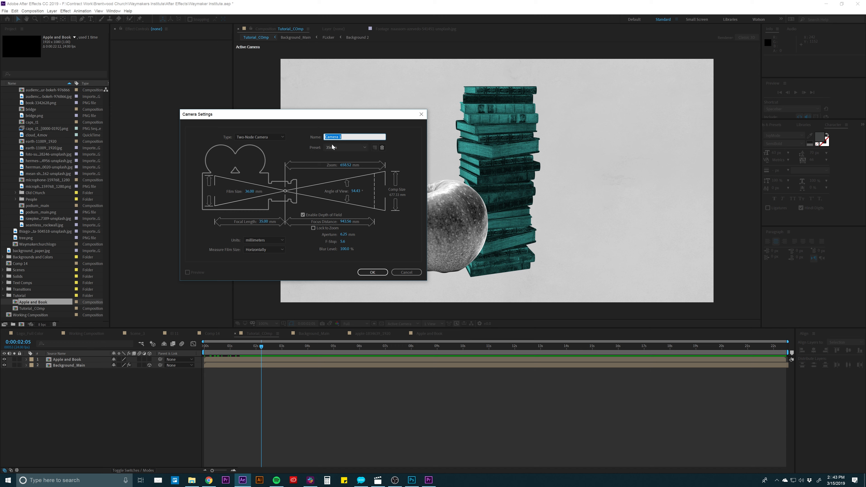
{"action": "left_click", "coordinate": [371, 272]}
{"action": "left_click", "coordinate": [372, 273]}
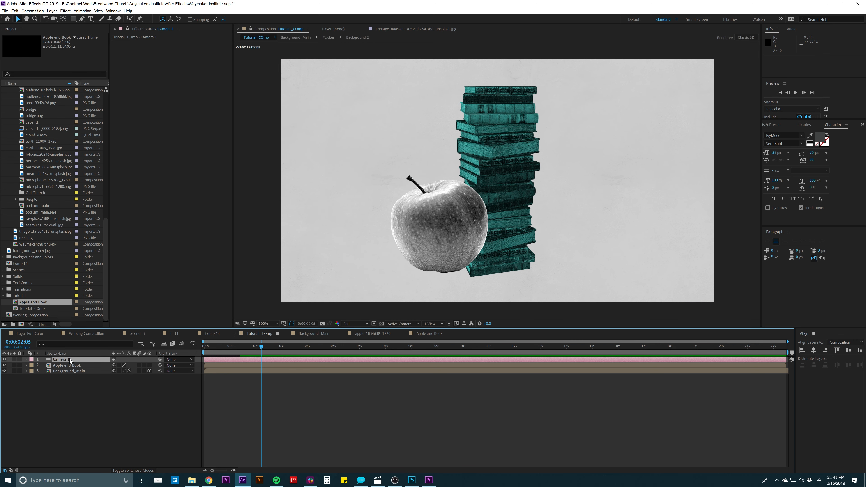
{"action": "left_click", "coordinate": [70, 361]}
{"action": "left_click", "coordinate": [26, 360]}
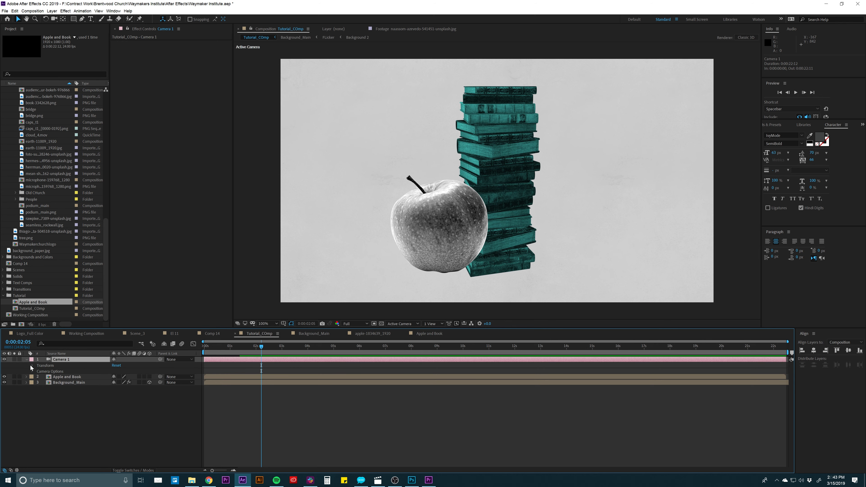
- Keyframe the camera's Point of Interest, Position and Orientation at 0:00:02:05, and move the current time to 0:00:05:23
{"action": "left_click", "coordinate": [32, 366]}
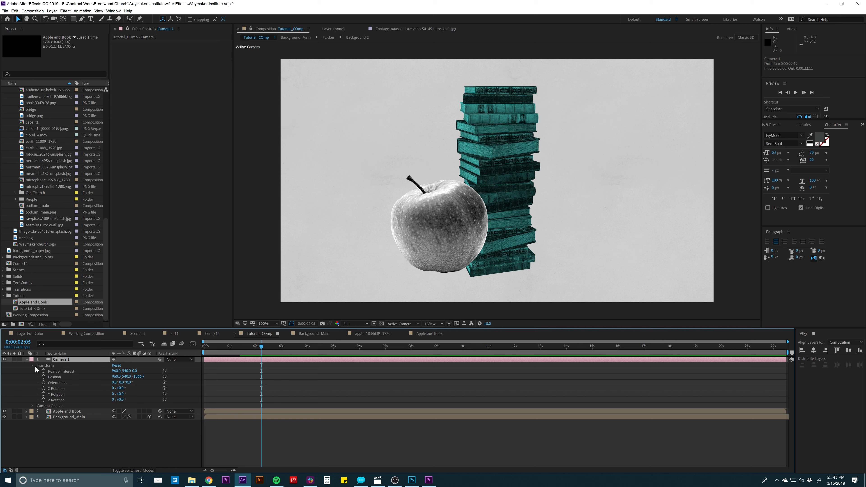
{"action": "left_click", "coordinate": [53, 371]}
{"action": "left_click_drag", "start_coordinate": [43, 371], "coordinate": [43, 383]}
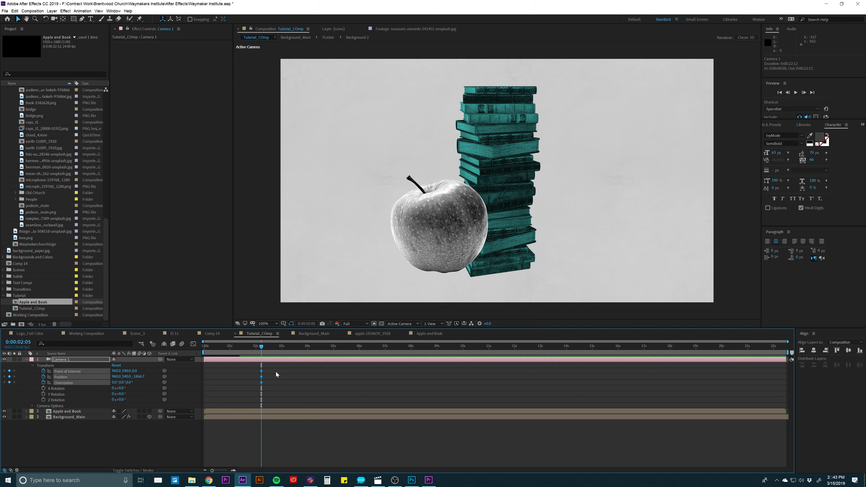
{"action": "left_click_drag", "start_coordinate": [290, 348], "coordinate": [359, 347]}
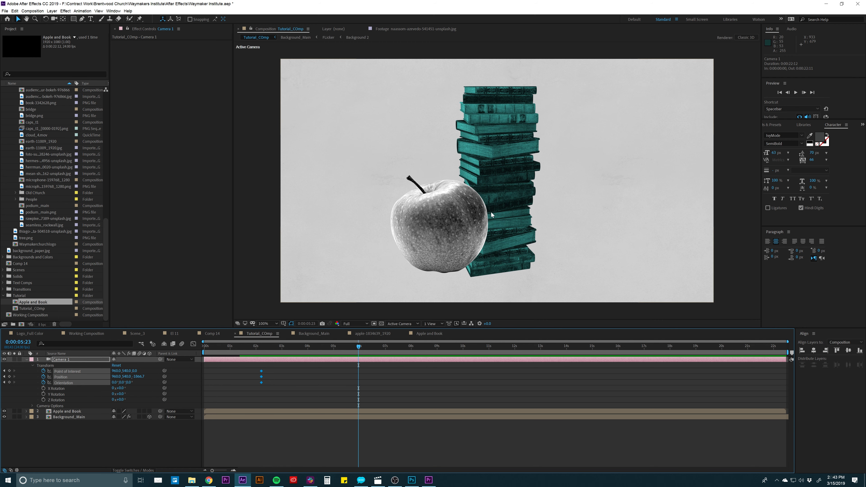
- Try orbiting the camera around the apple and books at 0:00:05:23, and undo the camera adjustment
{"action": "key", "text": "c"}
{"action": "key", "text": "c"}
{"action": "left_click_drag", "start_coordinate": [541, 175], "coordinate": [528, 174]}
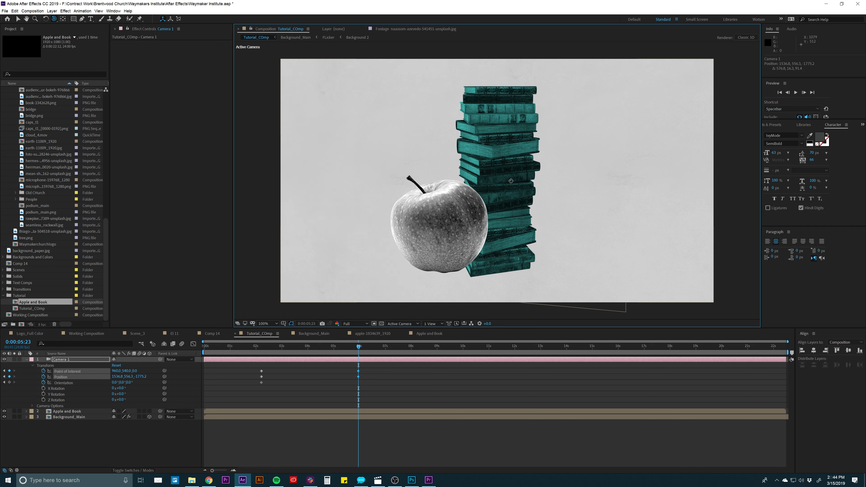
{"action": "key", "text": "c"}
{"action": "key", "text": "ctrl+z"}
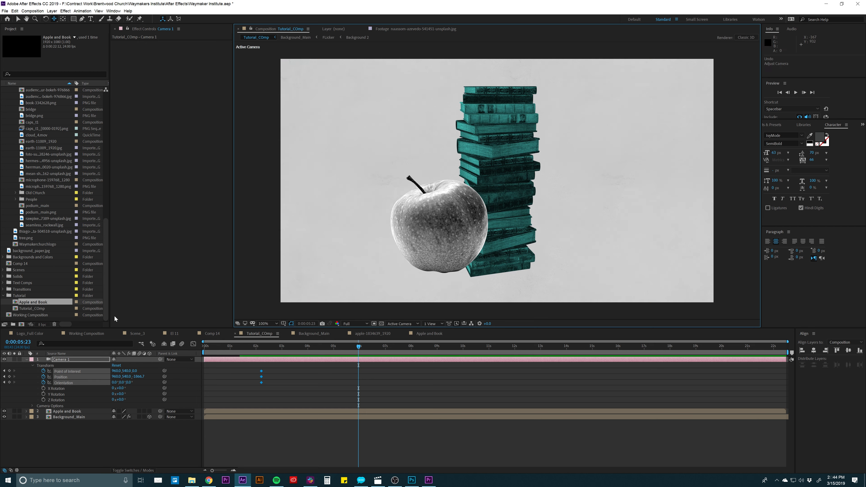
- Enable Collapse Transformations and the 3D switch for the Apple and Book layer in Tutorial_COmp
{"action": "left_click", "coordinate": [52, 360]}
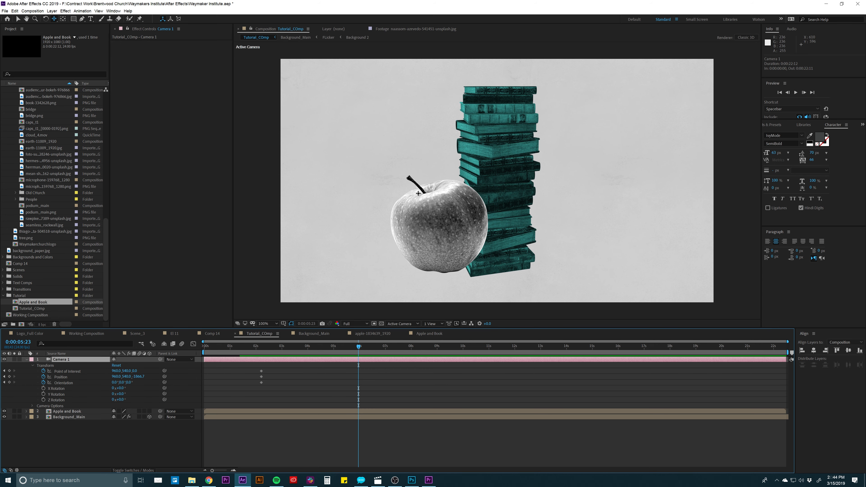
{"action": "left_click", "coordinate": [63, 412]}
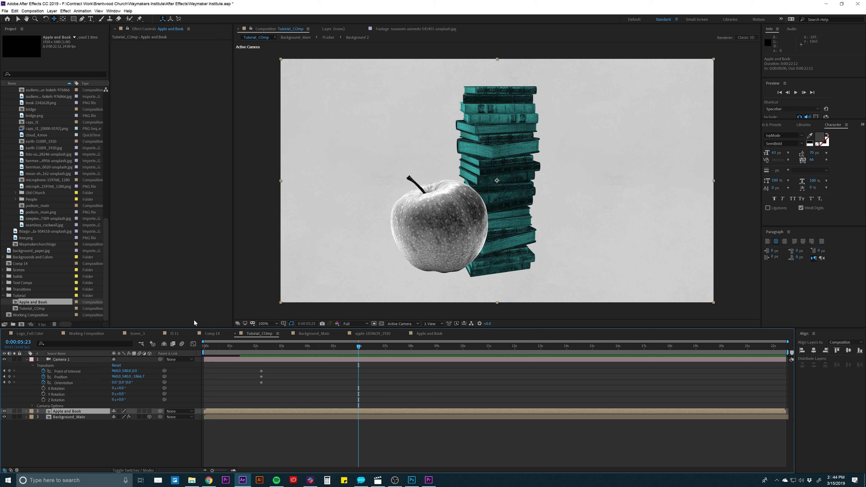
{"action": "left_click", "coordinate": [120, 411]}
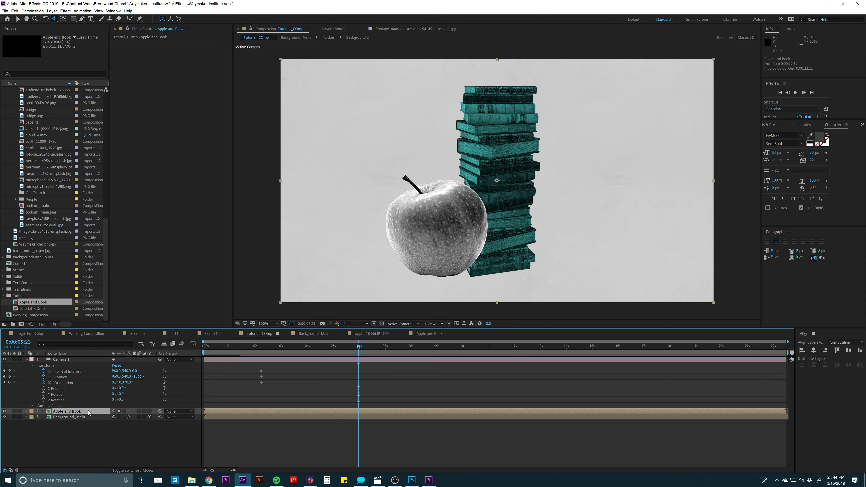
{"action": "double_click", "coordinate": [68, 411]}
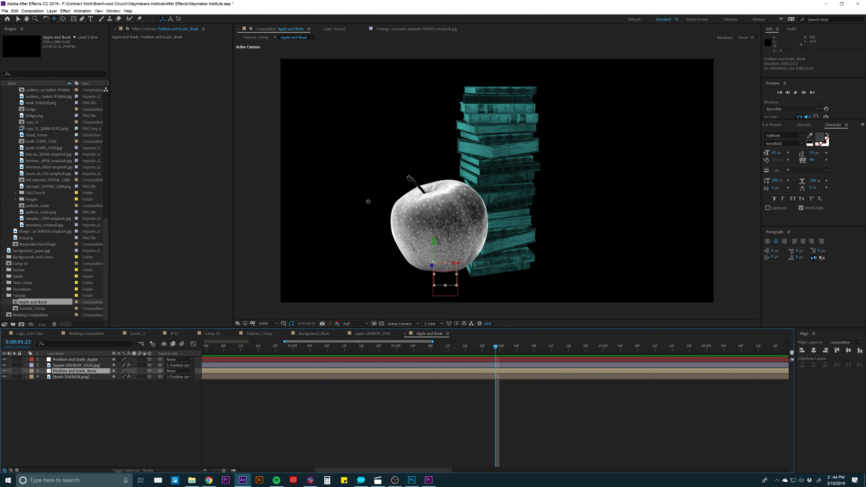
{"action": "left_click", "coordinate": [259, 334]}
{"action": "left_click", "coordinate": [231, 362]}
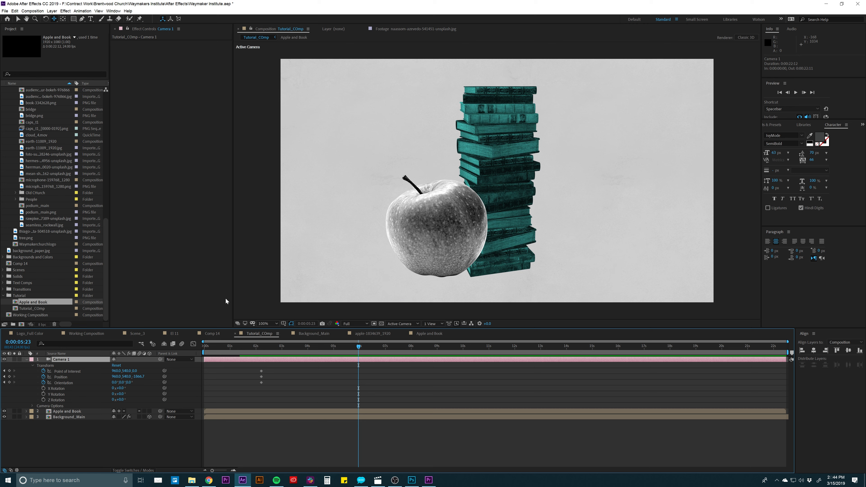
{"action": "left_click", "coordinate": [149, 412]}
{"action": "left_click", "coordinate": [223, 411]}
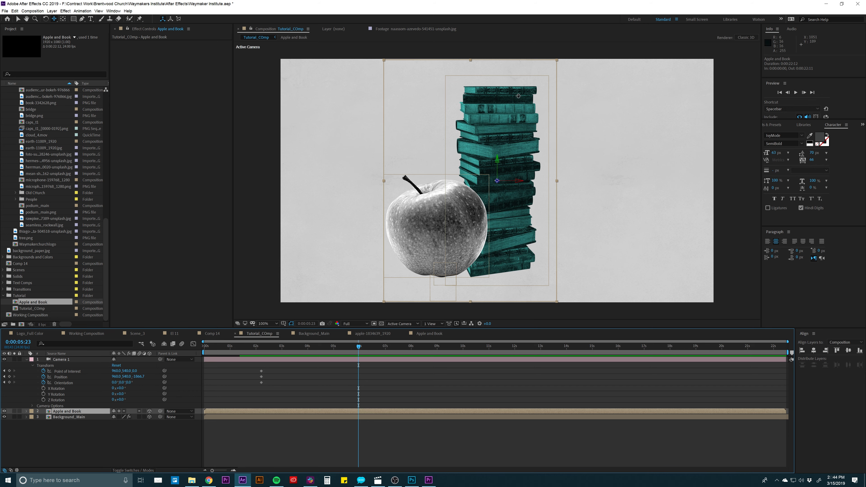
- Test the depth between the apple and books with a strong camera orbit, and undo that orbit
{"action": "left_click", "coordinate": [273, 361]}
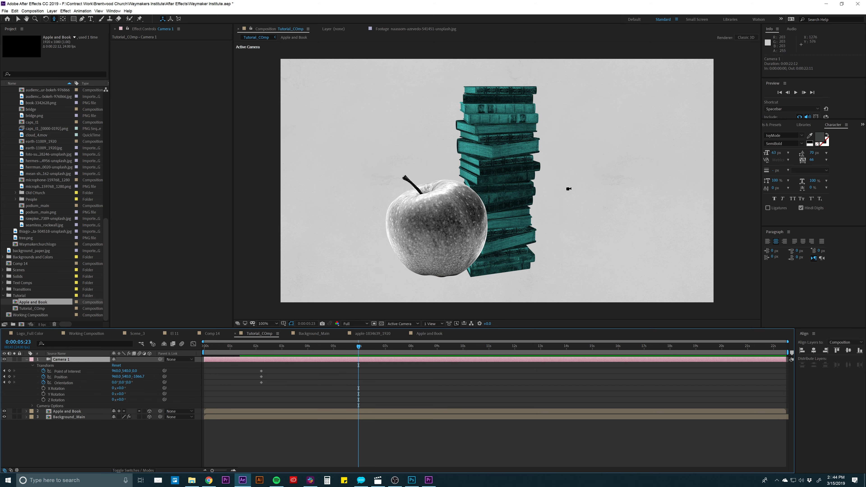
{"action": "left_click_drag", "start_coordinate": [552, 185], "coordinate": [478, 183]}
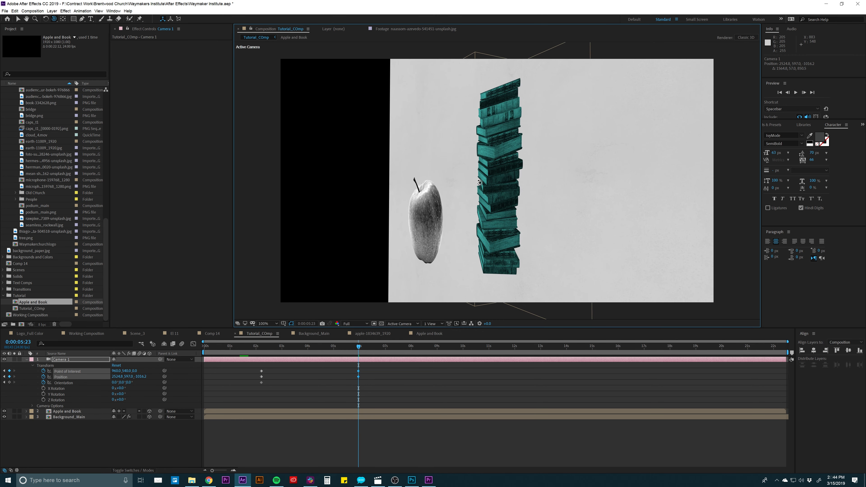
{"action": "key", "text": "ctrl+z"}
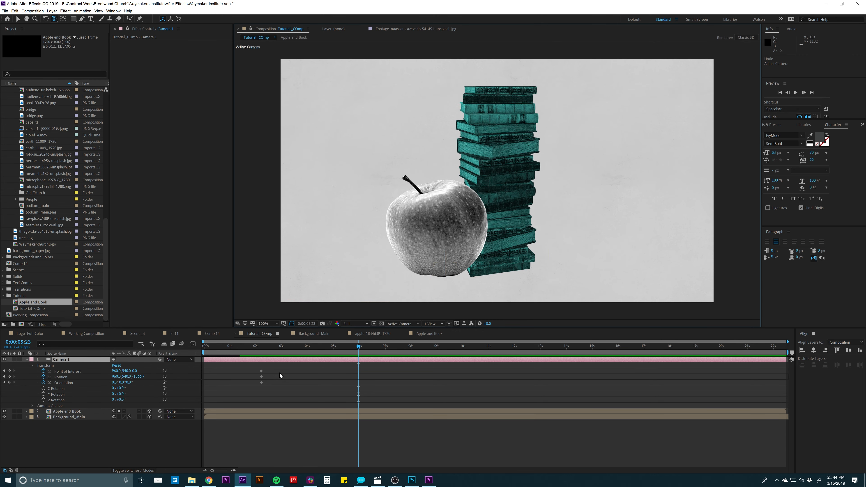
- Scale the Apple and Book layer to 63% and reposition it left of and slightly below the frame's centre
{"action": "left_click", "coordinate": [84, 413]}
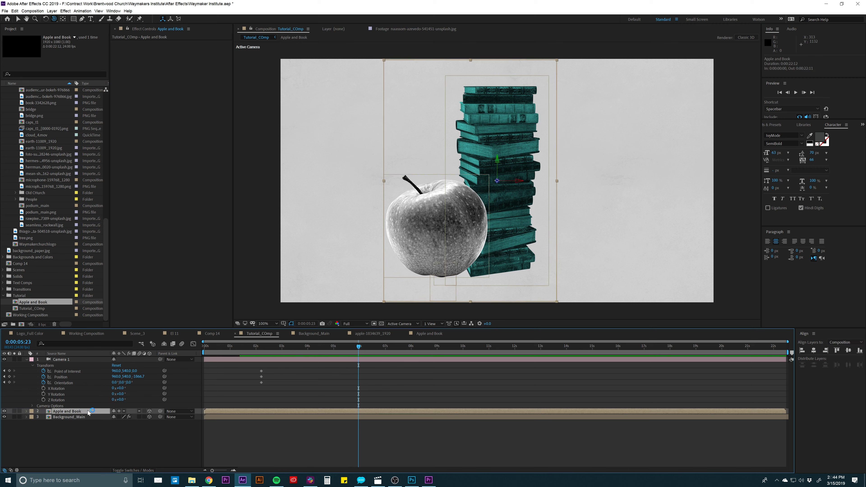
{"action": "key", "text": "s"}
{"action": "left_click_drag", "start_coordinate": [121, 417], "coordinate": [108, 417]}
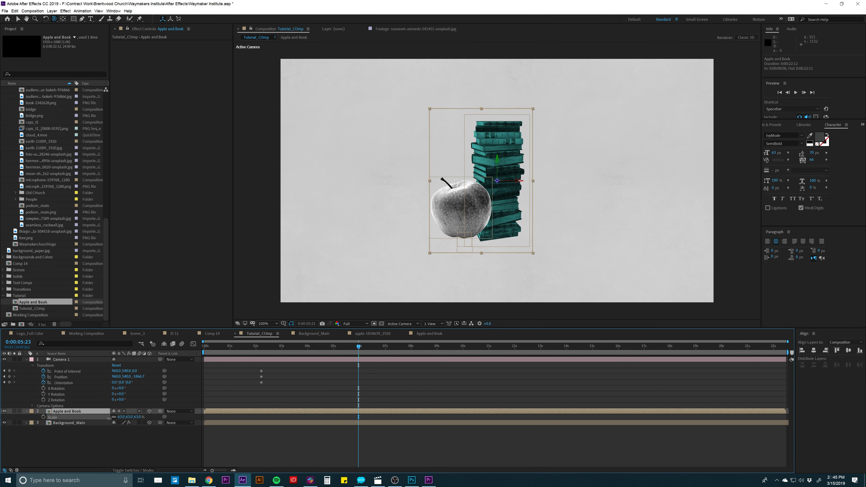
{"action": "key", "text": "v"}
{"action": "left_click_drag", "start_coordinate": [511, 214], "coordinate": [444, 224]}
{"action": "left_click", "coordinate": [381, 405]}
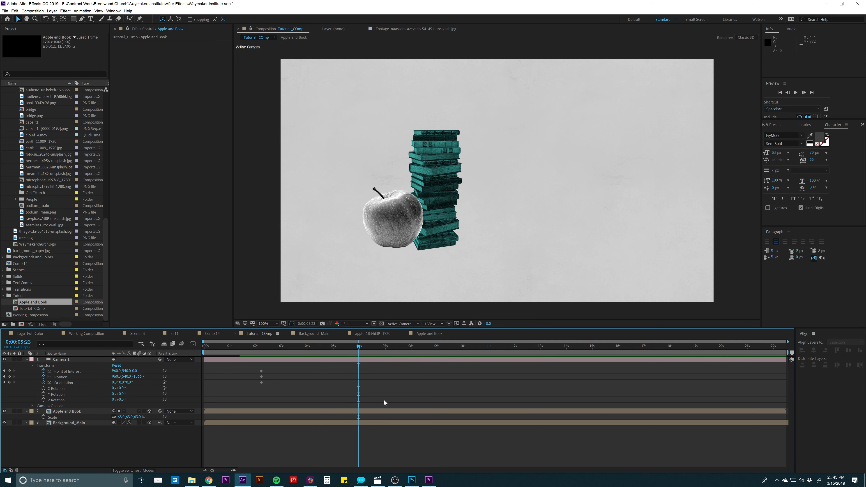
- Examine the book-page texture layer in Scene_3, locate its source image in the Textures folder, and return to Tutorial_COmp
{"action": "left_click", "coordinate": [329, 360]}
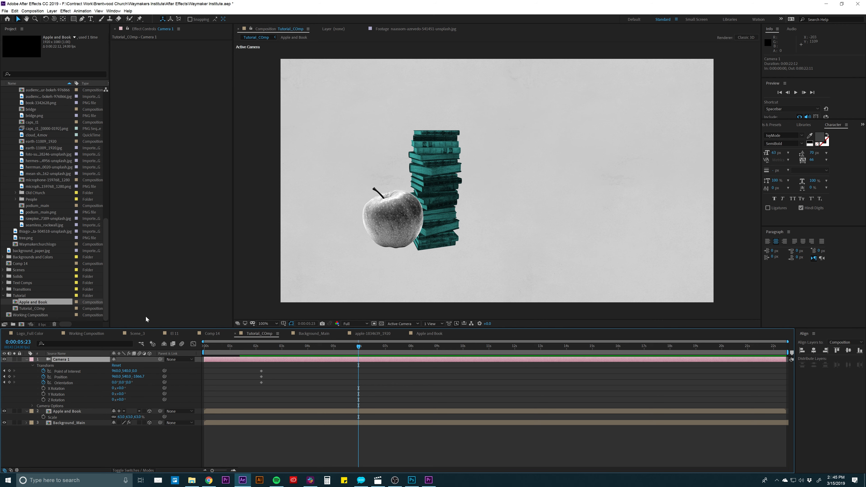
{"action": "left_click", "coordinate": [206, 333]}
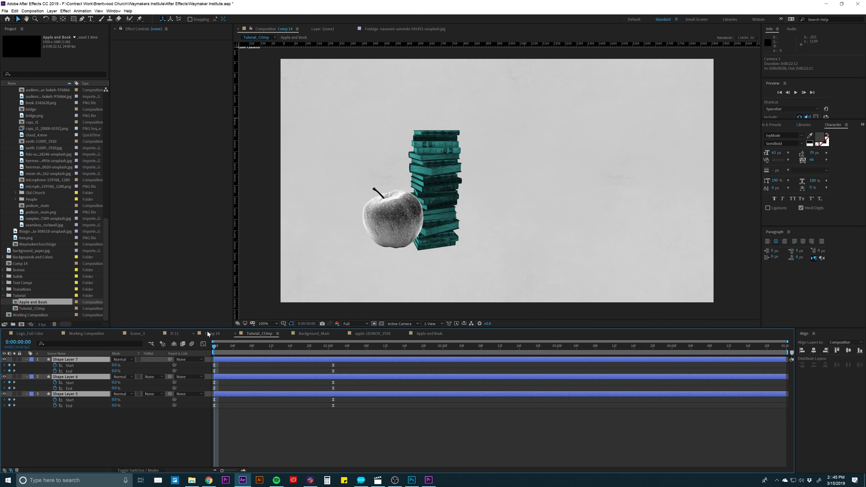
{"action": "left_click", "coordinate": [142, 332]}
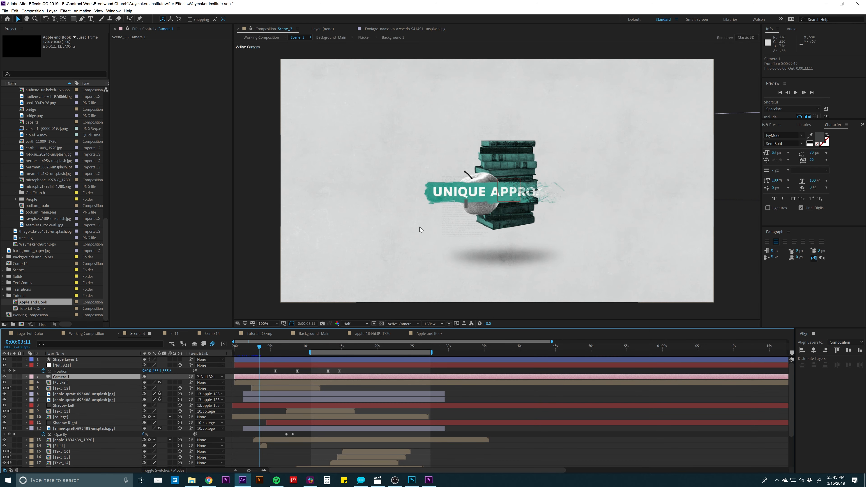
{"action": "left_click", "coordinate": [449, 230]}
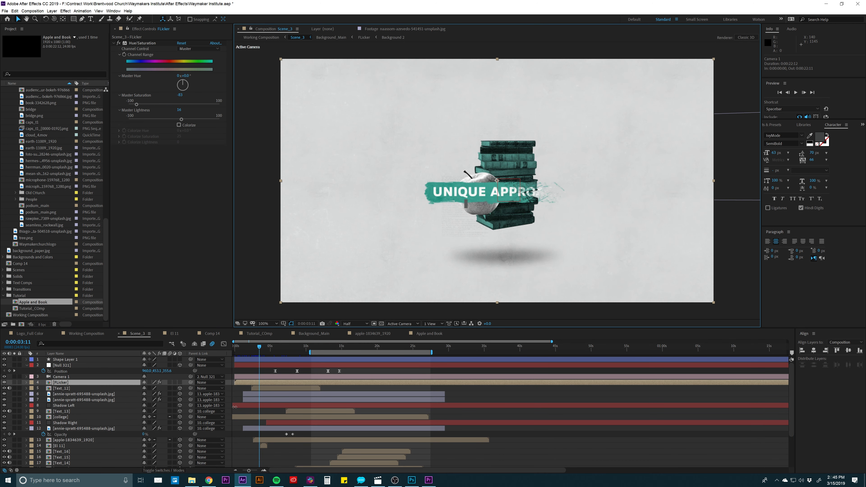
{"action": "double_click", "coordinate": [73, 440]}
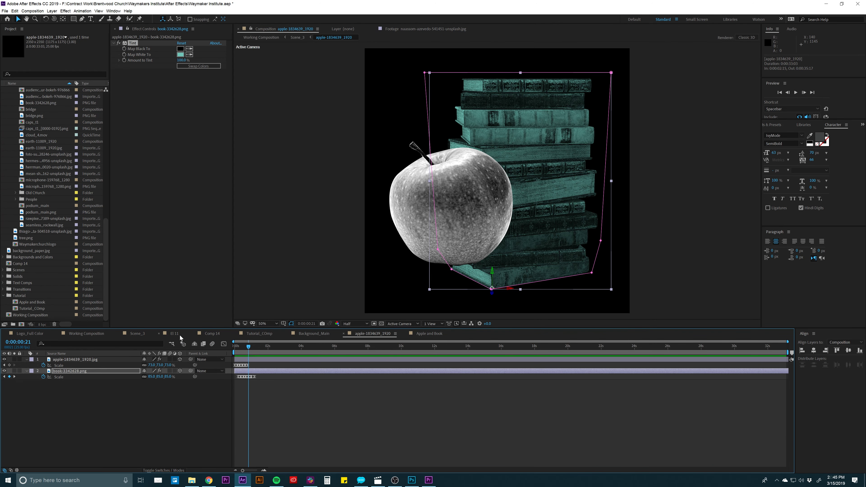
{"action": "left_click", "coordinate": [137, 333]}
{"action": "left_click", "coordinate": [71, 394]}
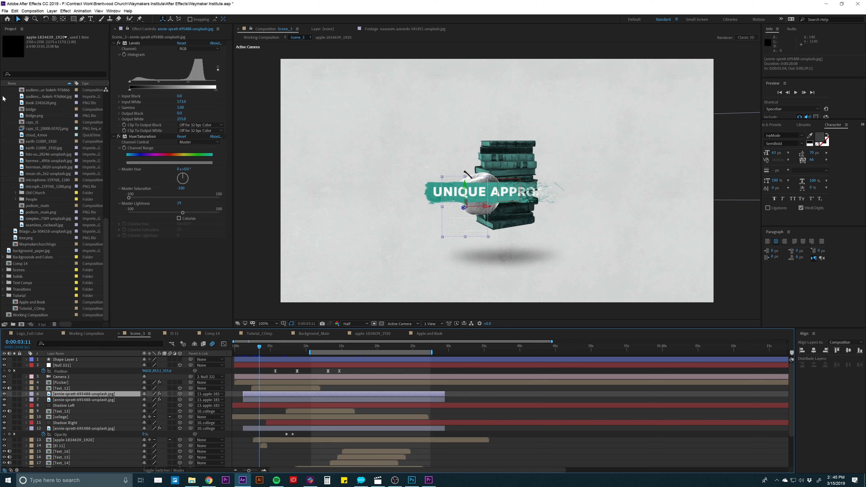
{"action": "scroll", "coordinate": [25, 140], "scroll_direction": "up", "scroll_amount": 5}
{"action": "left_click", "coordinate": [34, 167]}
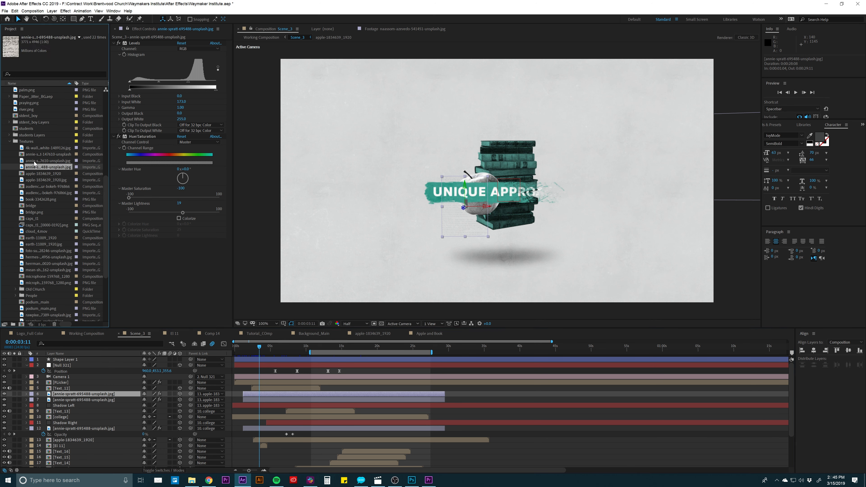
{"action": "left_click", "coordinate": [414, 337]}
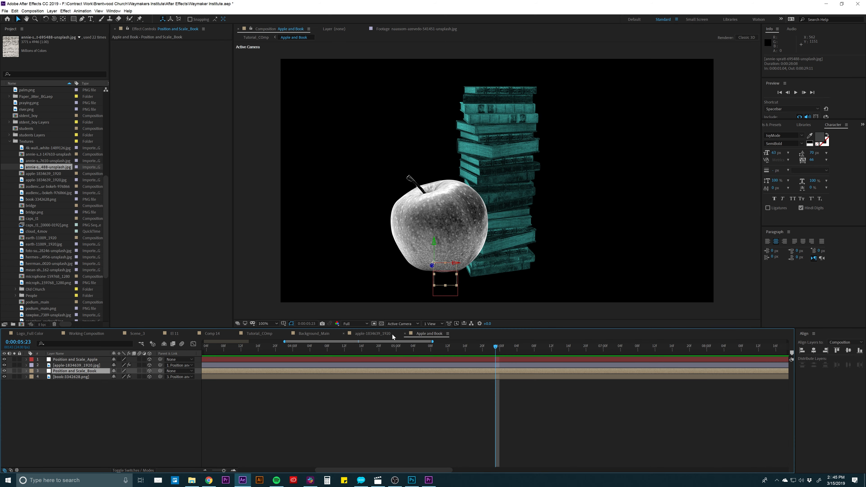
{"action": "left_click", "coordinate": [260, 333]}
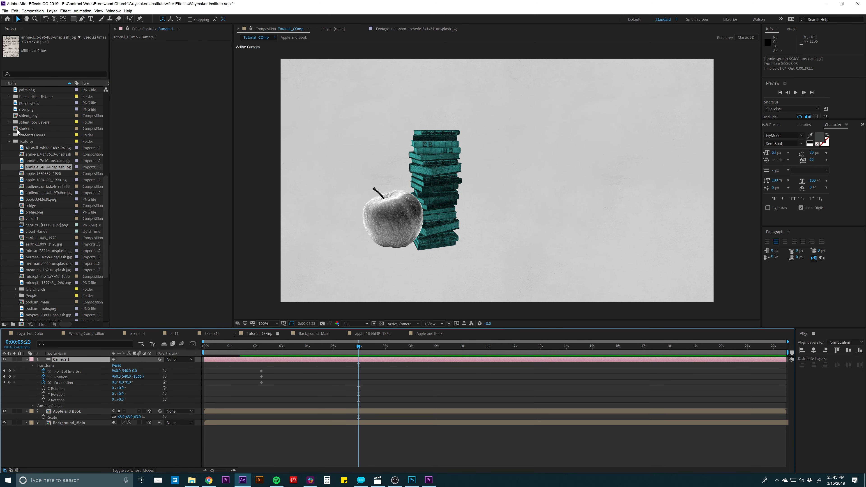
- Add the 695488-unsplash.jpg book-page texture between Apple and Book and Background_Main, and scale it to 13%
{"action": "left_click_drag", "start_coordinate": [42, 168], "coordinate": [88, 412]}
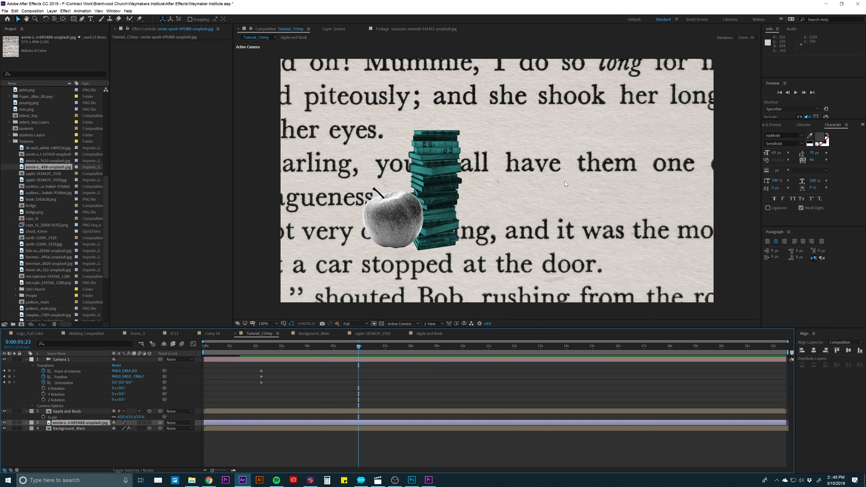
{"action": "key", "text": "s"}
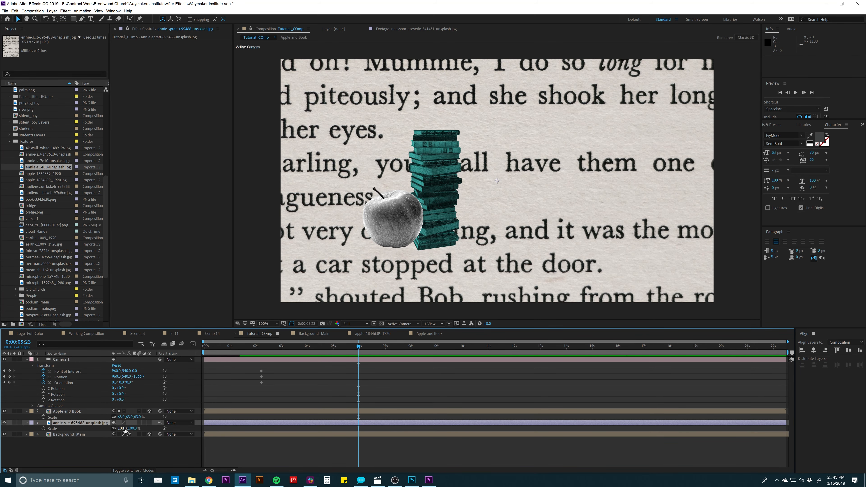
{"action": "left_click_drag", "start_coordinate": [122, 429], "coordinate": [90, 428]}
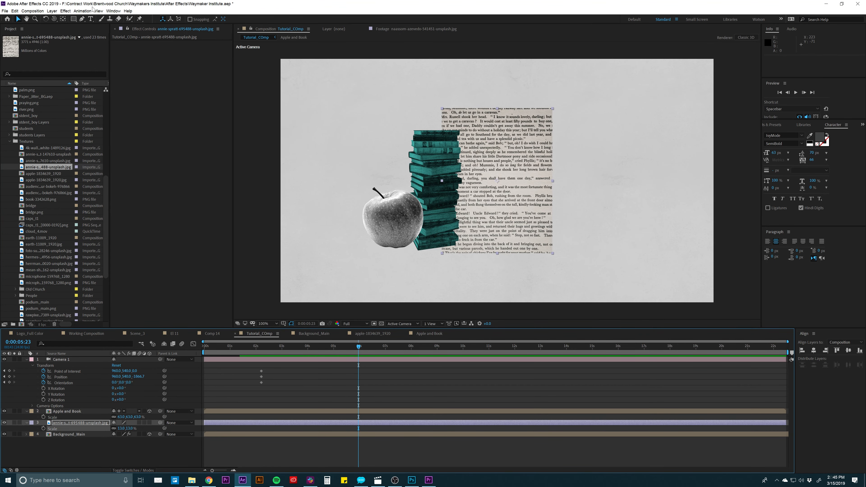
- Apply a Hue/Saturation effect to the book-page texture with Master Saturation set to -100
{"action": "left_click", "coordinate": [65, 11]}
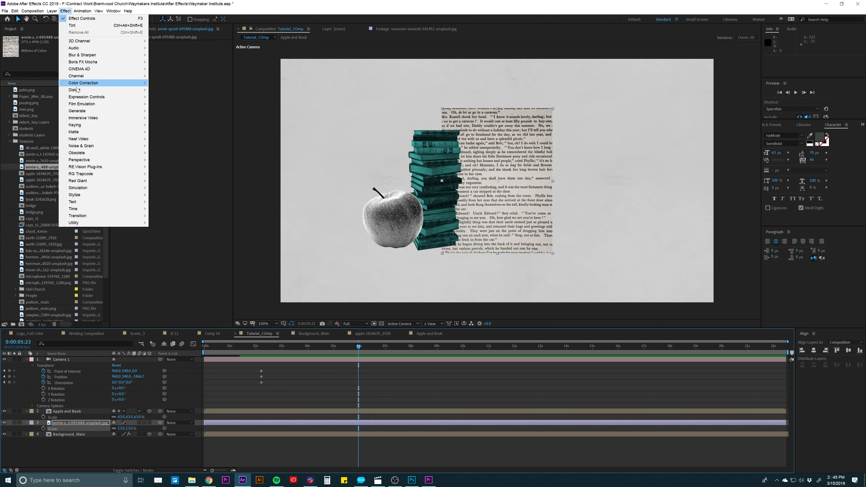
{"action": "mouse_move", "coordinate": [102, 83]}
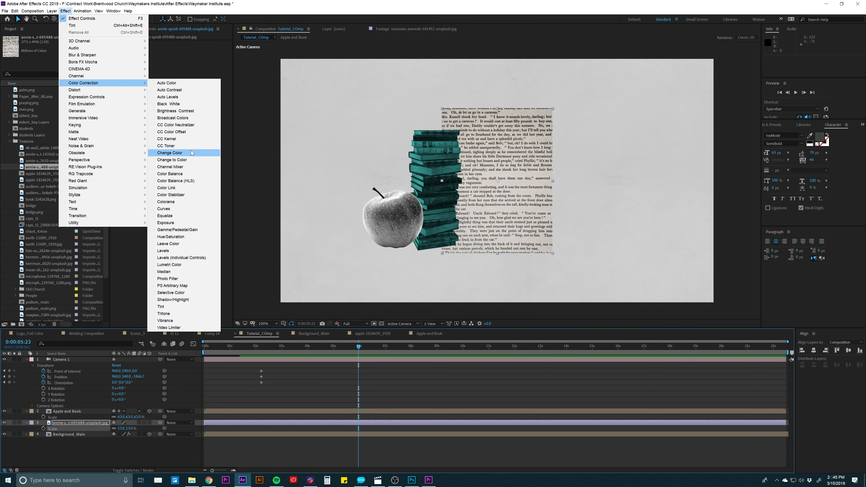
{"action": "left_click", "coordinate": [171, 237]}
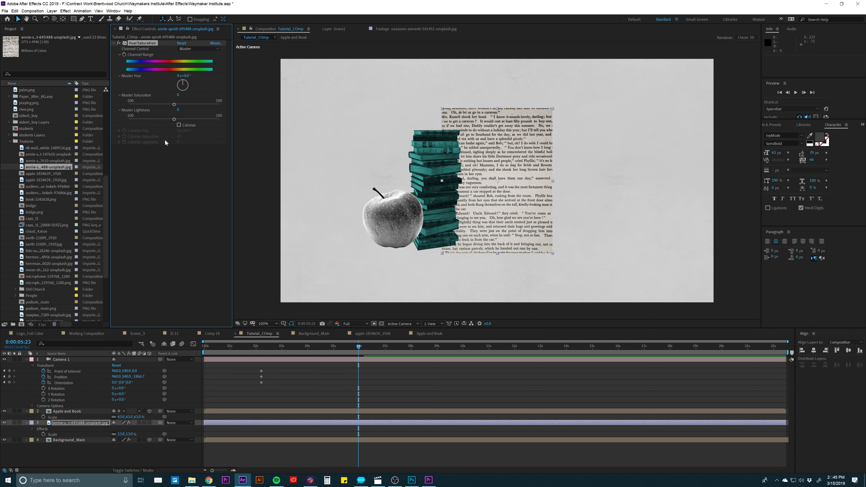
{"action": "left_click_drag", "start_coordinate": [160, 104], "coordinate": [119, 104]}
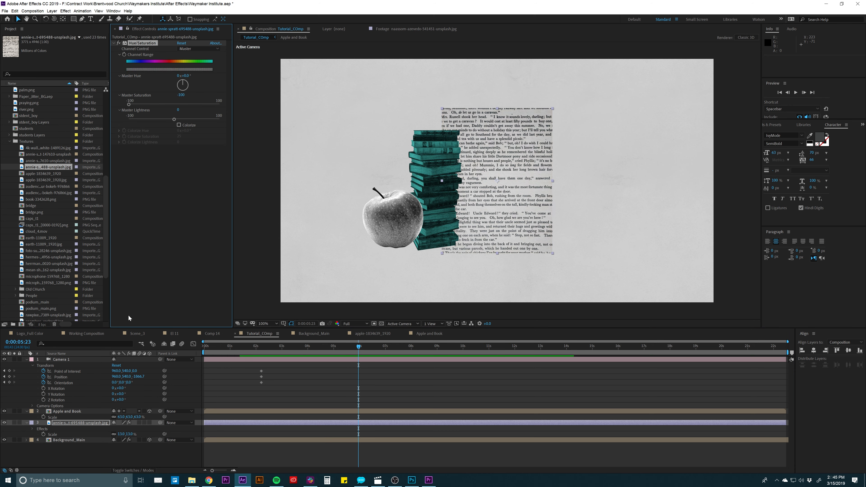
- Cycle the book-page texture layer through the blending modes and set it to Pin Light
{"action": "left_click", "coordinate": [73, 424]}
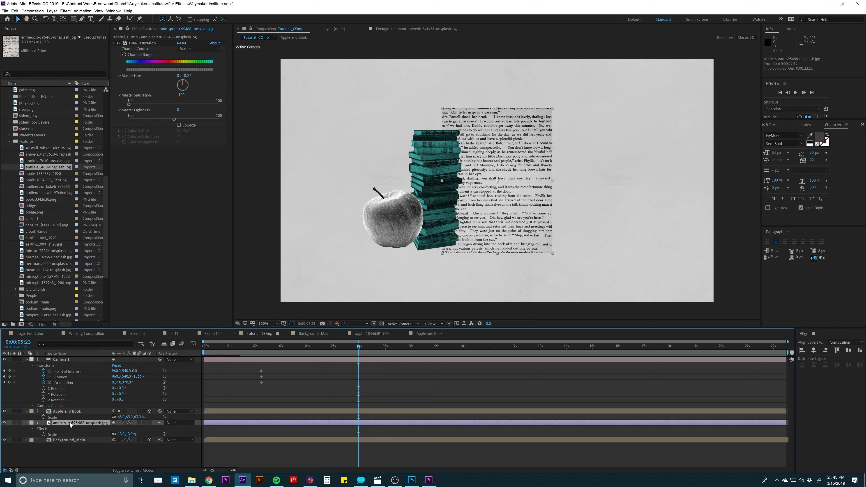
{"action": "left_click", "coordinate": [124, 471]}
{"action": "key", "text": "shift+equal"}
{"action": "key", "text": "shift+equal"}
{"action": "key", "text": "shift+equal"}
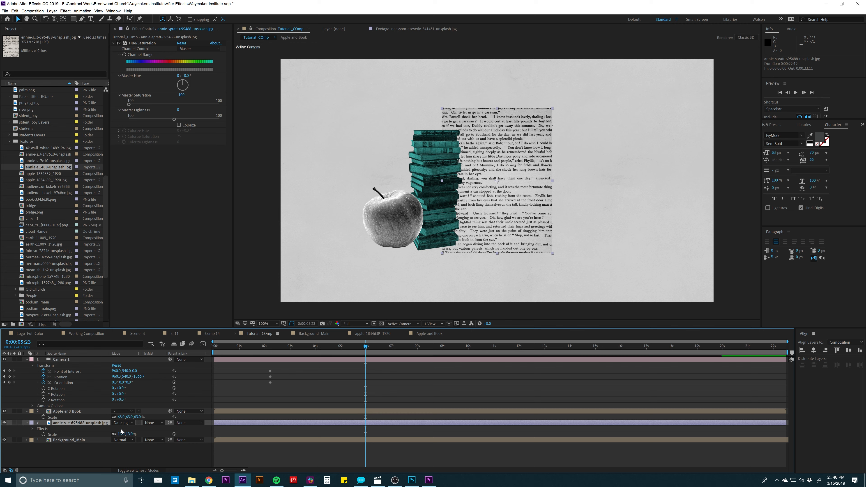
{"action": "key", "text": "shift+equal"}
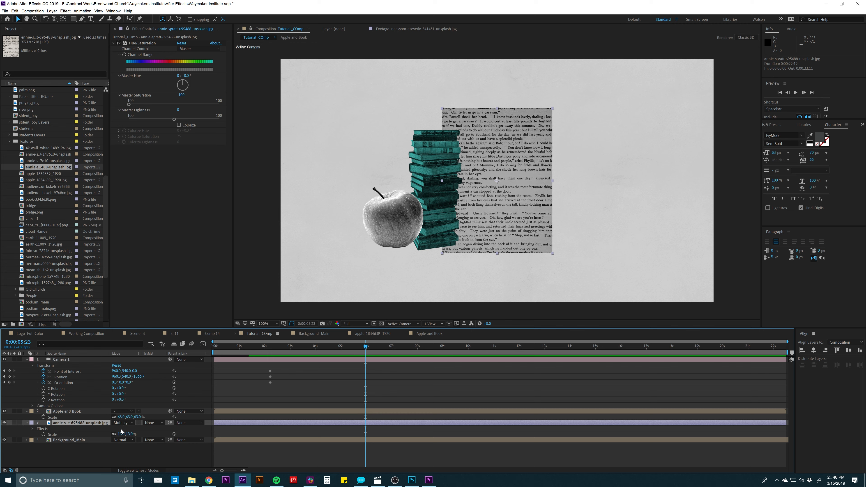
{"action": "key", "text": "shift+minus"}
{"action": "key", "text": "shift+minus"}
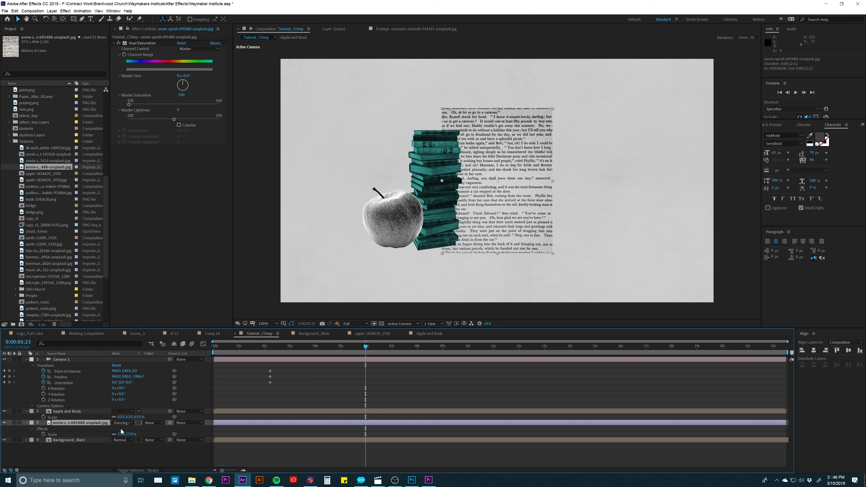
{"action": "key", "text": "shift+equal"}
{"action": "key", "text": "shift+equal"}
{"action": "key", "text": "shift+equal"}
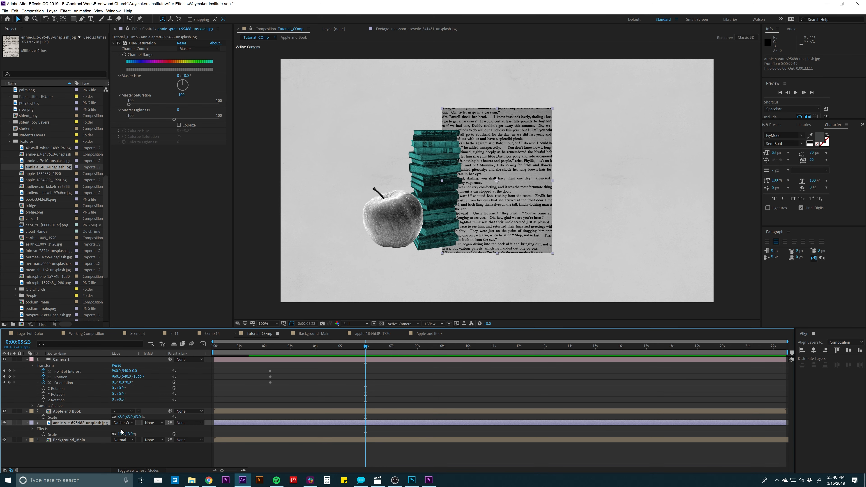
{"action": "key", "text": "shift+equal"}
{"action": "key", "text": "shift+equal"}
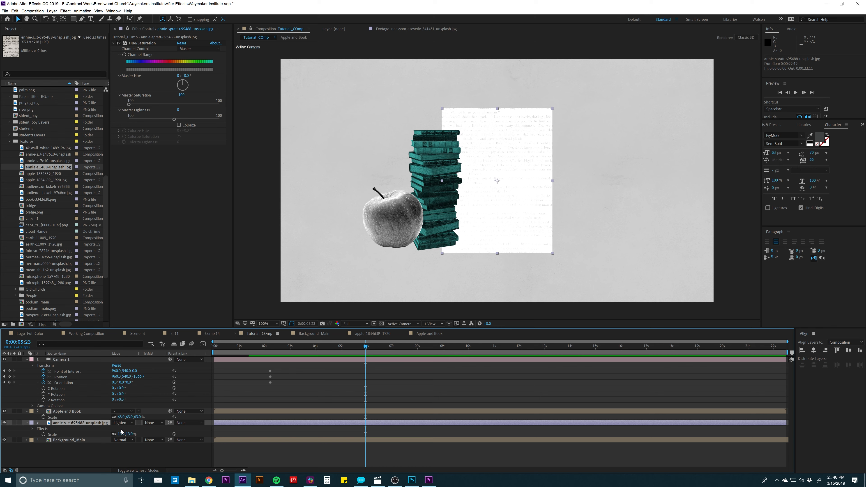
{"action": "key", "text": "shift+equal"}
{"action": "key", "text": "shift+equal"}
{"action": "key", "text": "shift+equal"}
{"action": "key", "text": "shift+equal"}
{"action": "key", "text": "shift+equal"}
{"action": "key", "text": "shift+equal"}
{"action": "key", "text": "shift+equal"}
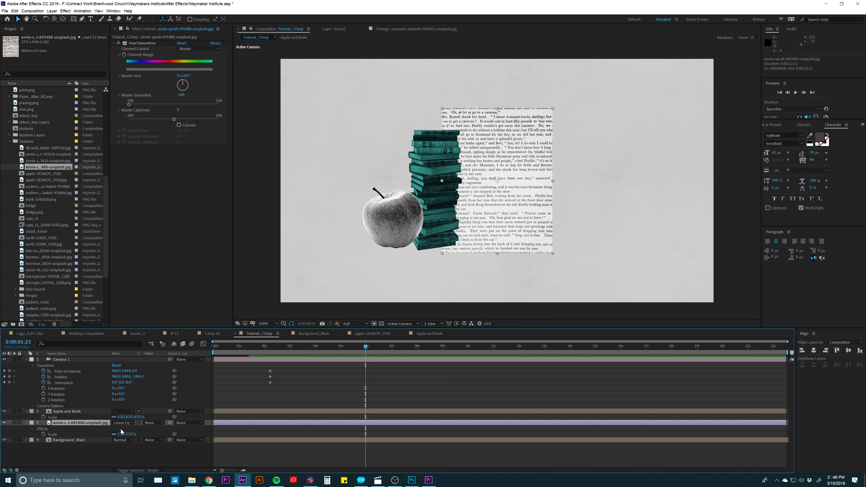
{"action": "key", "text": "shift+equal"}
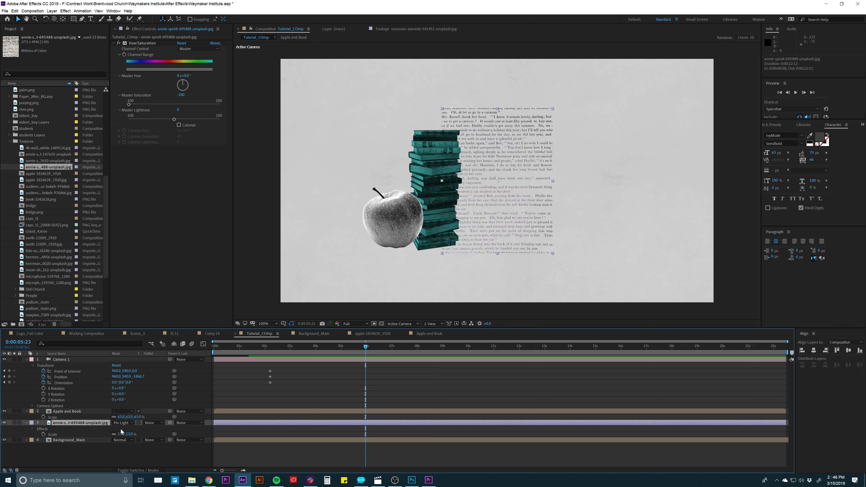
- Make the book-page texture a 3D layer and set its scale to 10%
{"action": "key", "text": "s"}
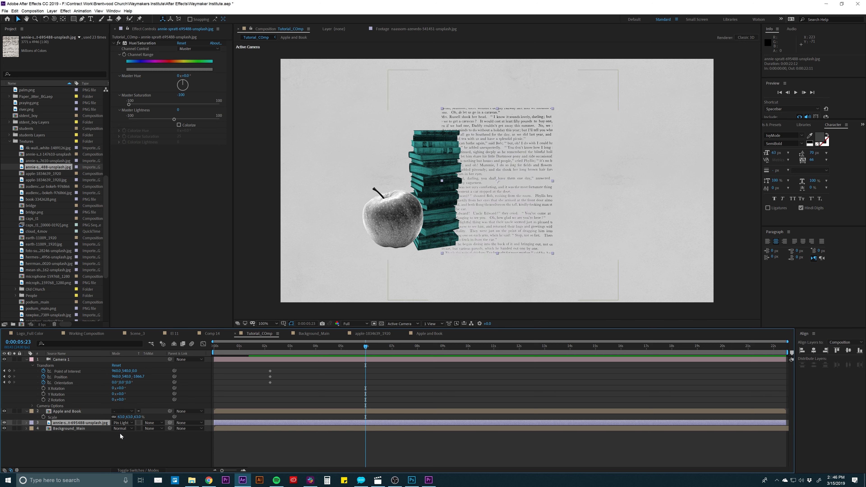
{"action": "key", "text": "s"}
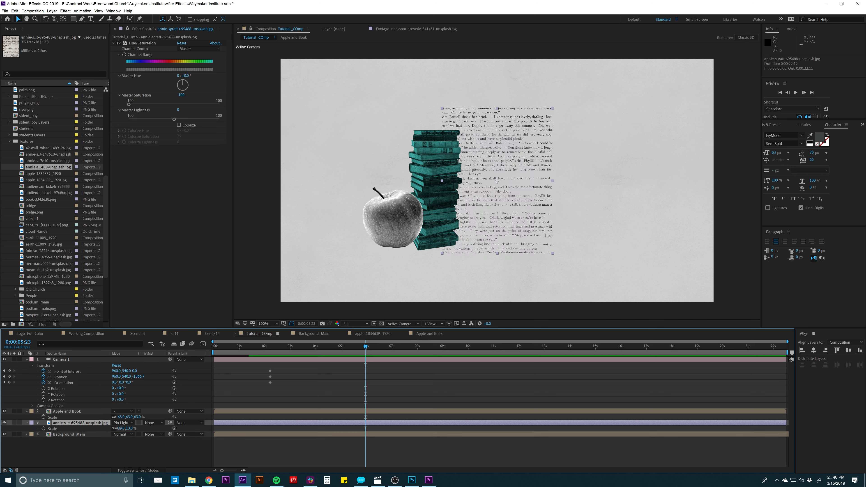
{"action": "key", "text": "F4"}
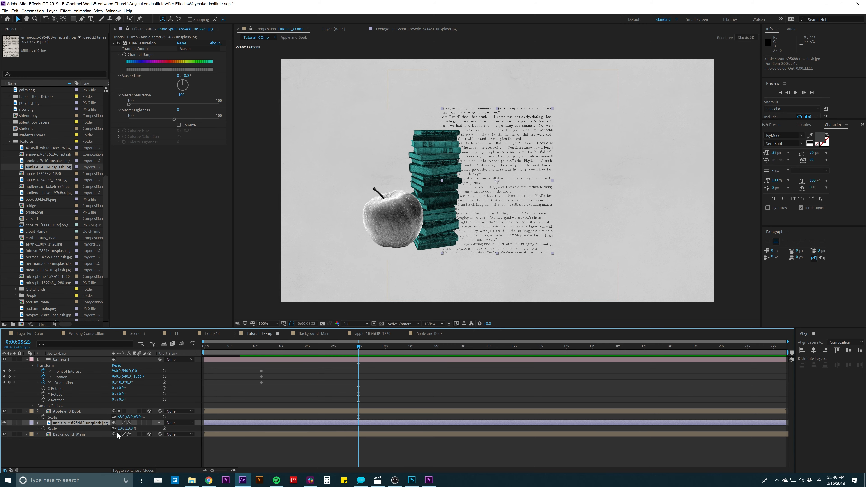
{"action": "left_click", "coordinate": [150, 423]}
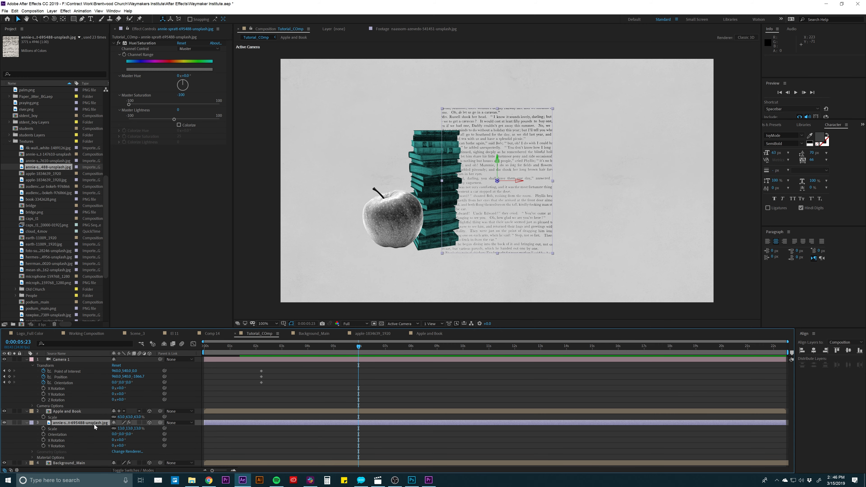
{"action": "left_click_drag", "start_coordinate": [122, 428], "coordinate": [121, 427]}
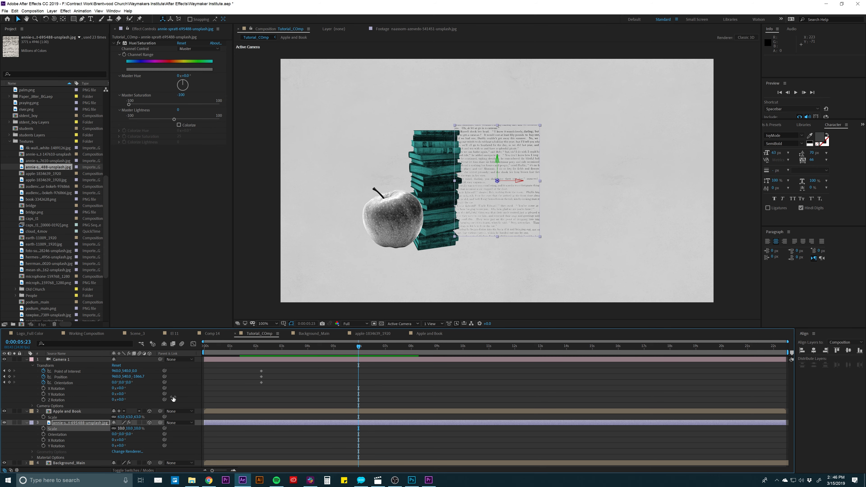
- Set the book-page texture's scale to 6% and position it behind the upper left part of the apple
{"action": "left_click_drag", "start_coordinate": [491, 205], "coordinate": [362, 221]}
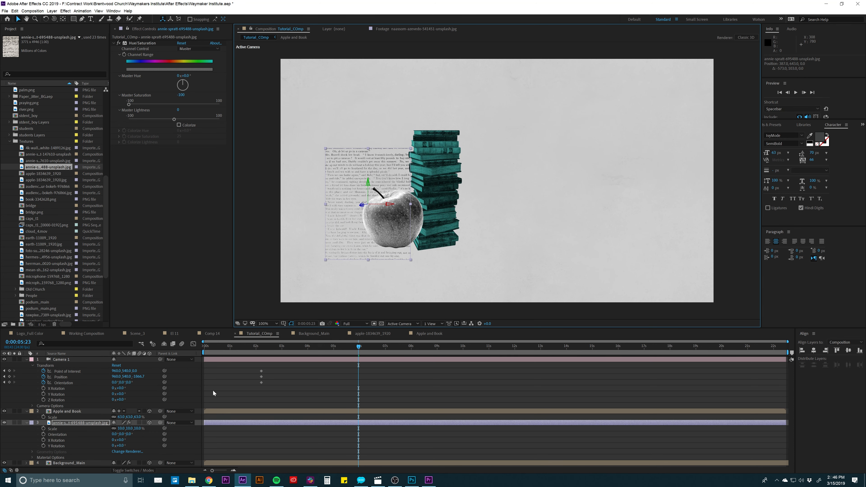
{"action": "left_click", "coordinate": [140, 429]}
{"action": "type", "text": "6"}
{"action": "key", "text": "Return"}
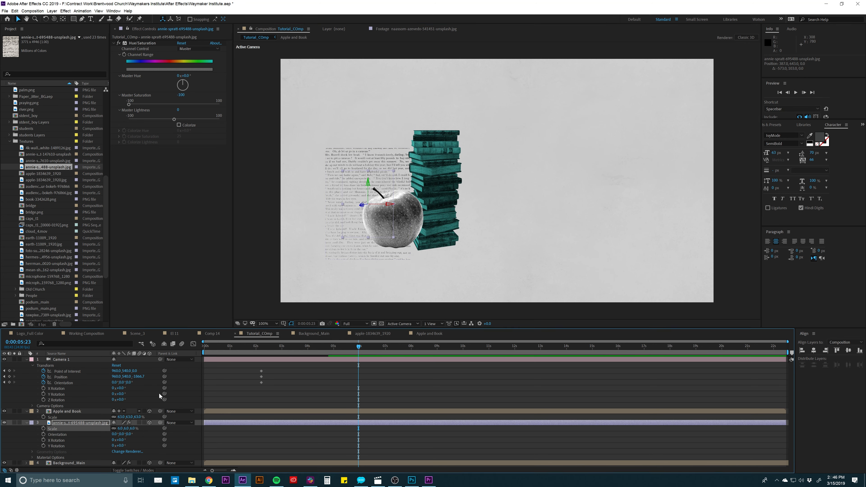
{"action": "left_click_drag", "start_coordinate": [368, 227], "coordinate": [381, 207]}
- Duplicate the book-page texture and place the copy at the right edge of the book stack, pushed back in Z behind the books
{"action": "key", "text": "ctrl+d"}
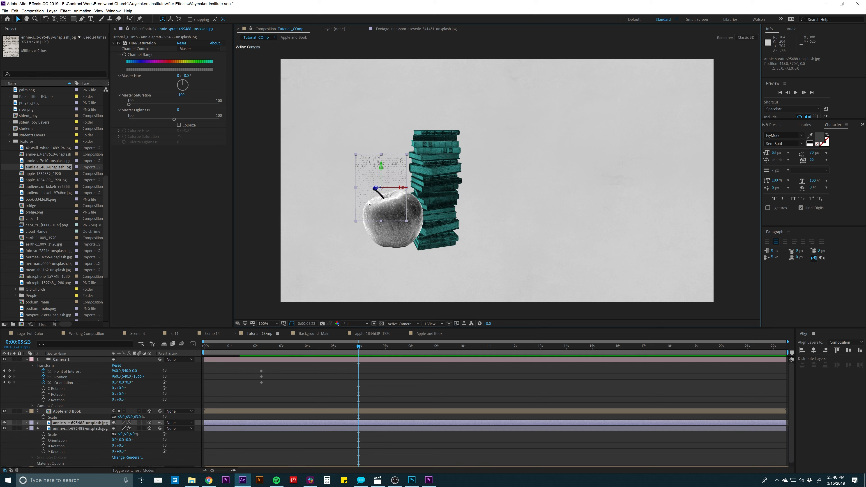
{"action": "left_click_drag", "start_coordinate": [375, 199], "coordinate": [446, 213]}
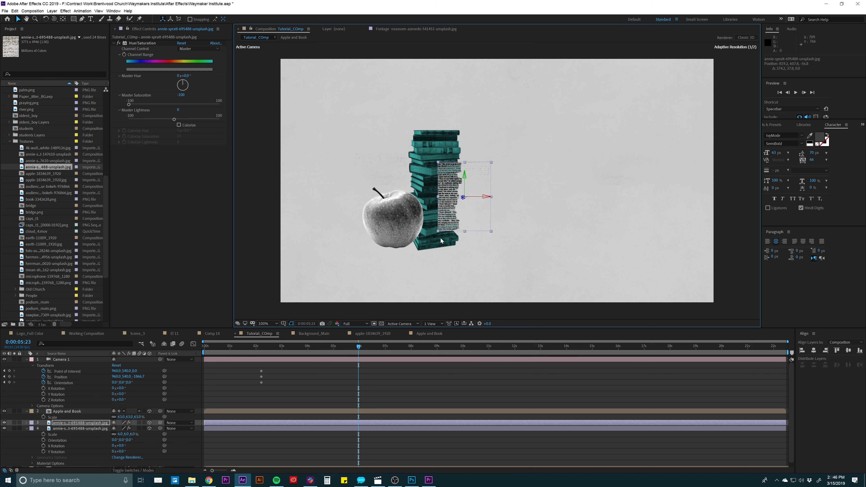
{"action": "left_click", "coordinate": [95, 424]}
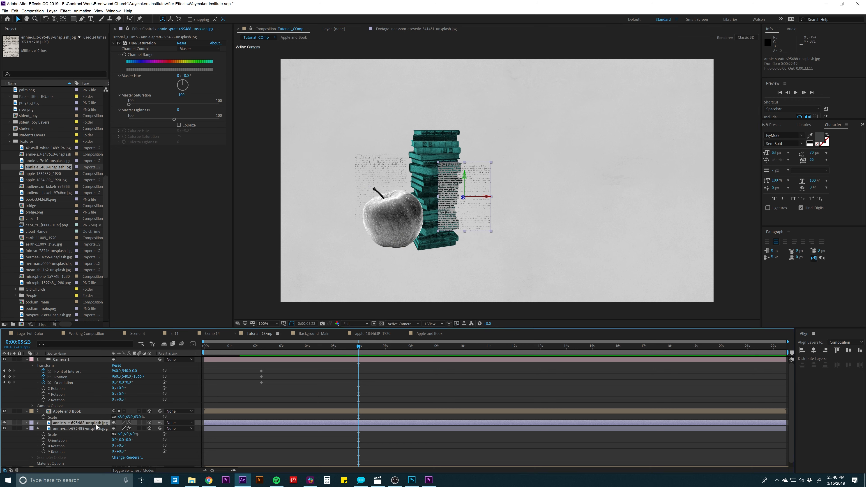
{"action": "key", "text": "ctrl+a"}
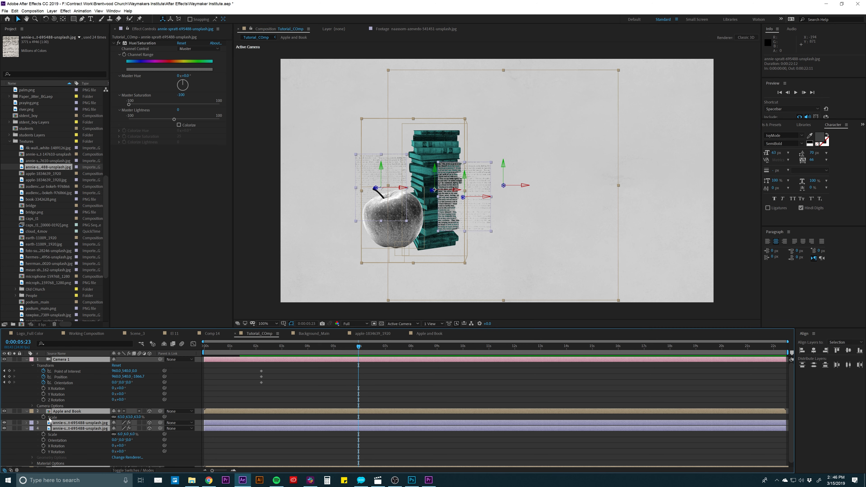
{"action": "key", "text": "u"}
{"action": "left_click", "coordinate": [52, 423]}
{"action": "left_click", "coordinate": [79, 388]}
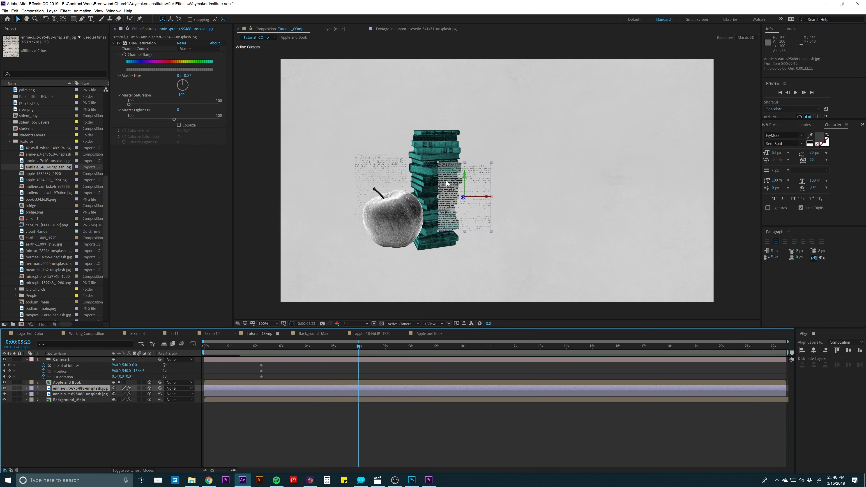
{"action": "left_click_drag", "start_coordinate": [463, 198], "coordinate": [374, 312]}
- Push Background_Main back in depth to a Z position of about 430, behind both book-page textures
{"action": "left_click", "coordinate": [590, 144]}
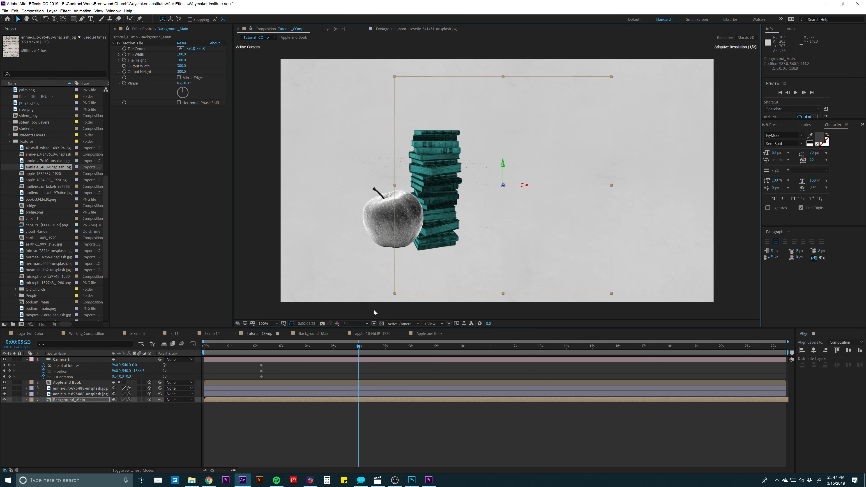
{"action": "left_click_drag", "start_coordinate": [503, 186], "coordinate": [485, 205]}
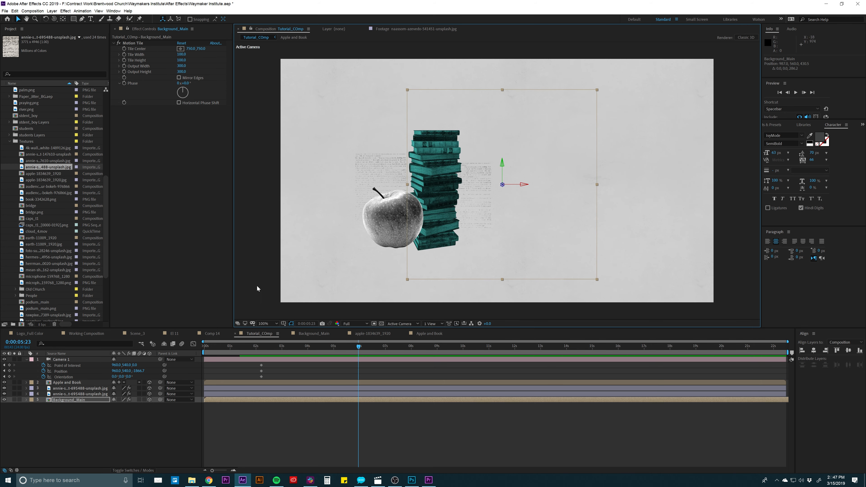
{"action": "left_click", "coordinate": [87, 389]}
{"action": "left_click", "coordinate": [91, 395], "text": "shift"}
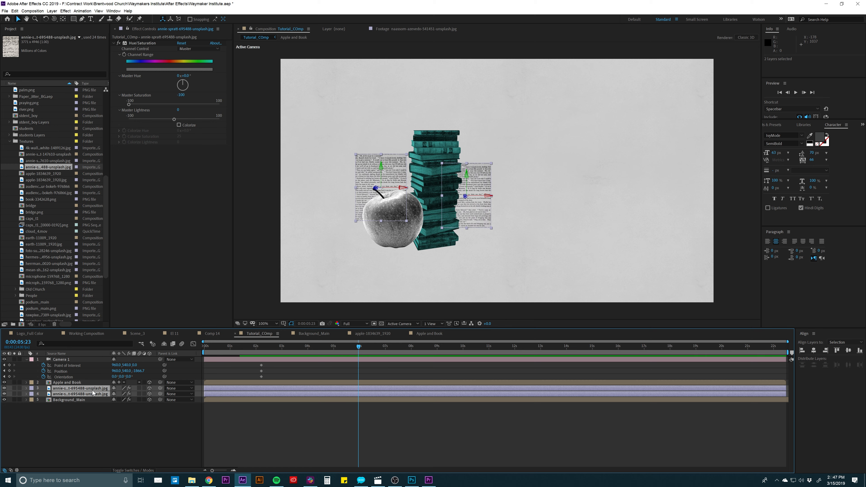
{"action": "left_click", "coordinate": [200, 411]}
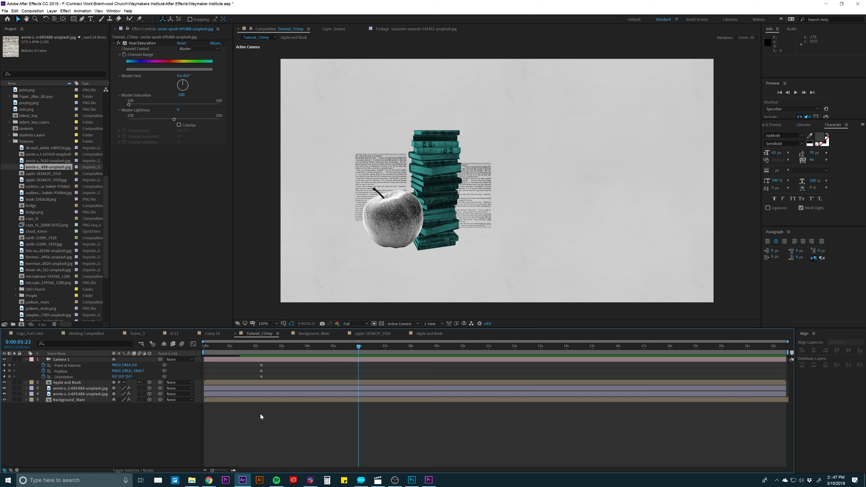
- Set the opacity of both book-page texture layers to 50%
{"action": "left_click", "coordinate": [98, 394]}
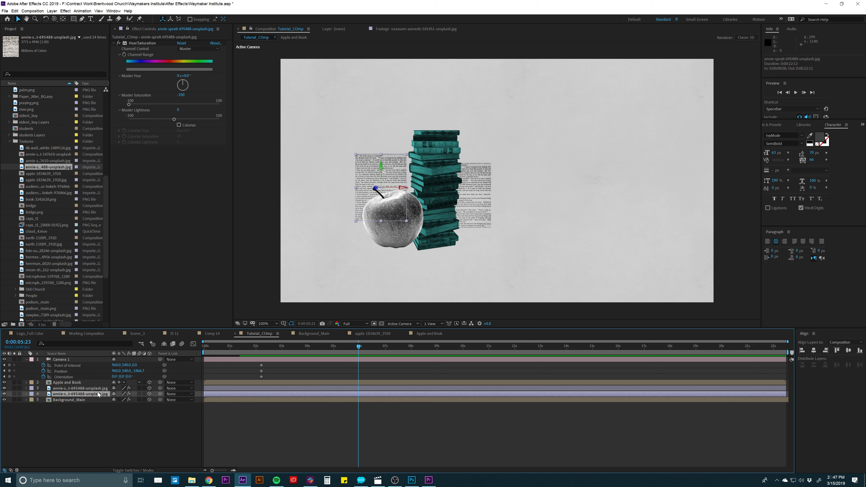
{"action": "left_click", "coordinate": [98, 389], "text": "shift"}
{"action": "key", "text": "t"}
{"action": "left_click", "coordinate": [116, 394]}
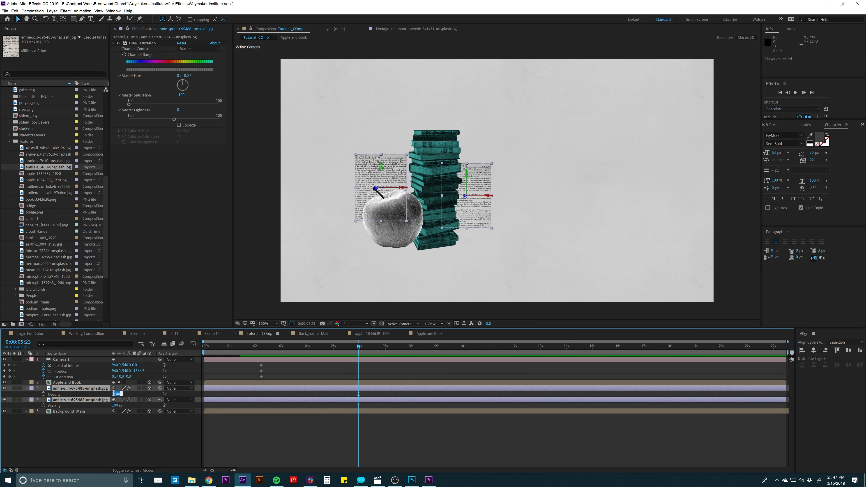
{"action": "type", "text": "50"}
{"action": "key", "text": "Return"}
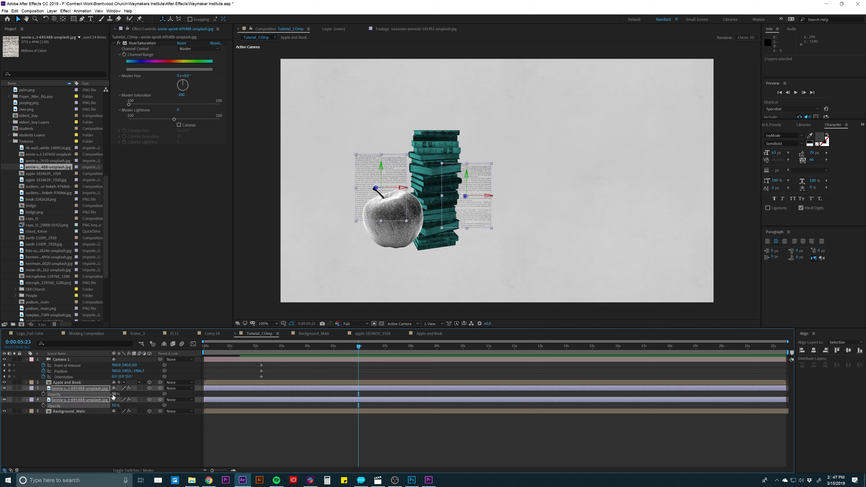
{"action": "key", "text": "t"}
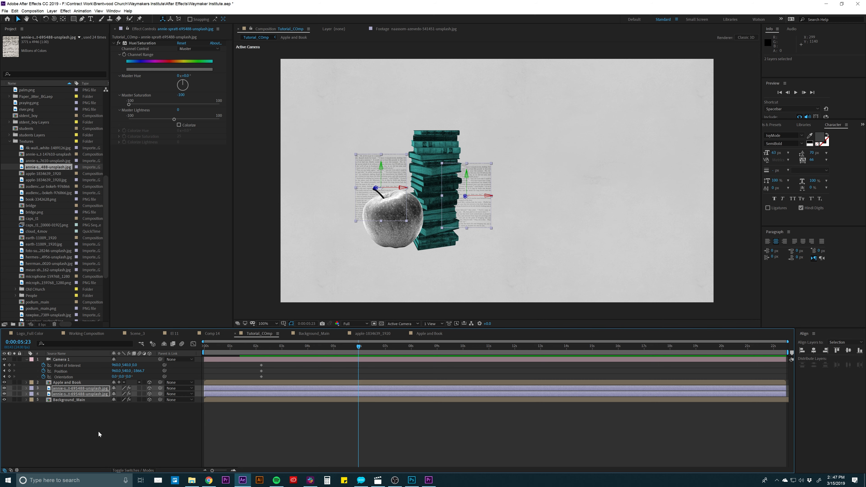
{"action": "left_click", "coordinate": [98, 431]}
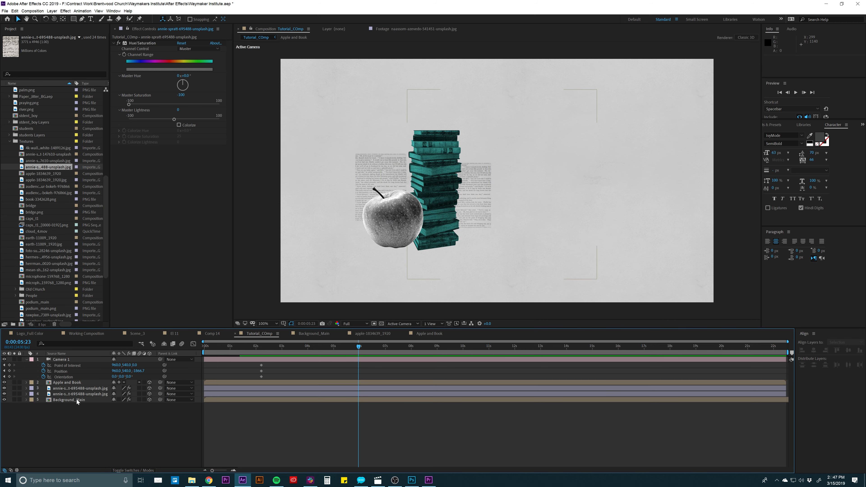
- Set the opacity of both book-page texture layers to 30% and move the left page slightly right and up behind the apple
{"action": "left_click", "coordinate": [90, 394]}
{"action": "left_click", "coordinate": [91, 390], "text": "shift"}
{"action": "key", "text": "t"}
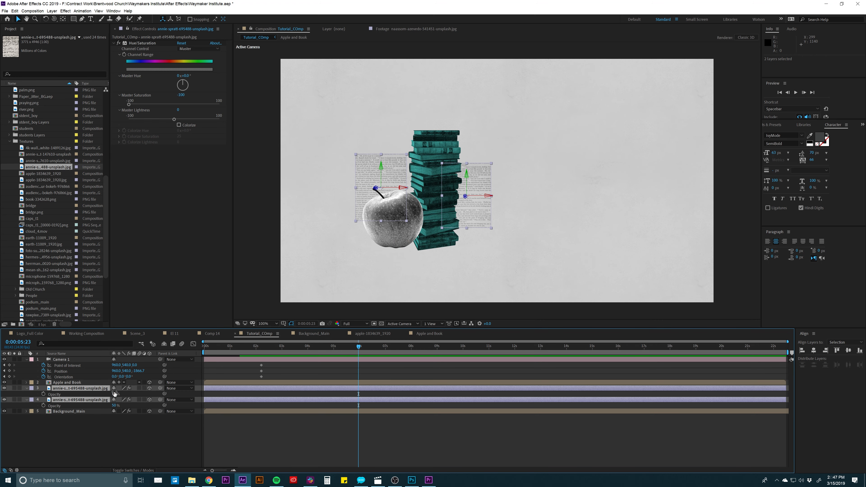
{"action": "type", "text": "30"}
{"action": "key", "text": "Return"}
{"action": "left_click", "coordinate": [238, 438]}
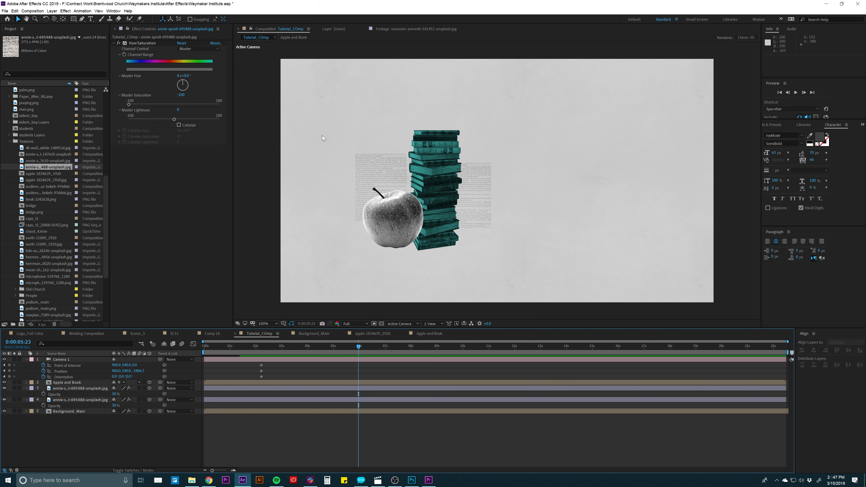
{"action": "left_click_drag", "start_coordinate": [358, 169], "coordinate": [372, 167]}
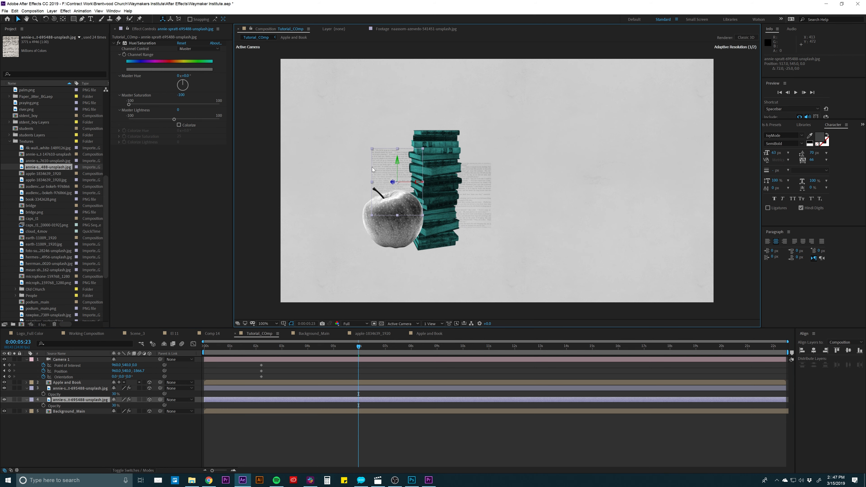
{"action": "left_click", "coordinate": [306, 429]}
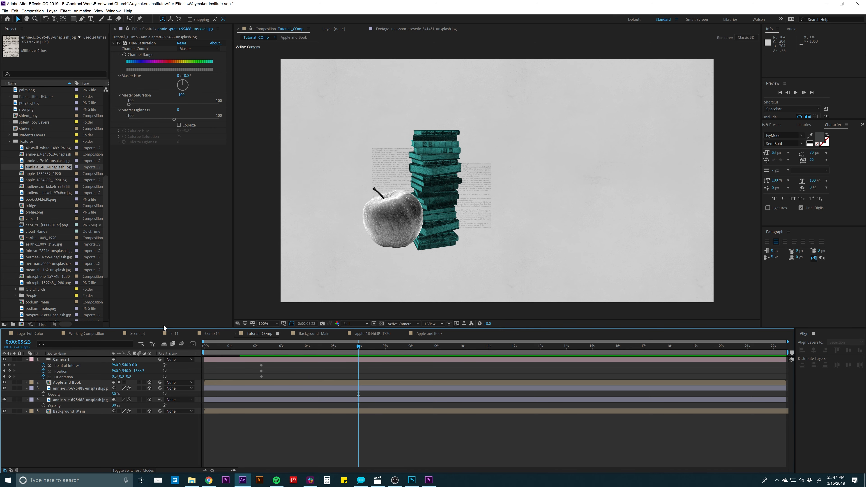
- Examine the book-page texture layers and the Shadow Left layer in Scene_3, and return to Tutorial_COmp
{"action": "left_click", "coordinate": [137, 334]}
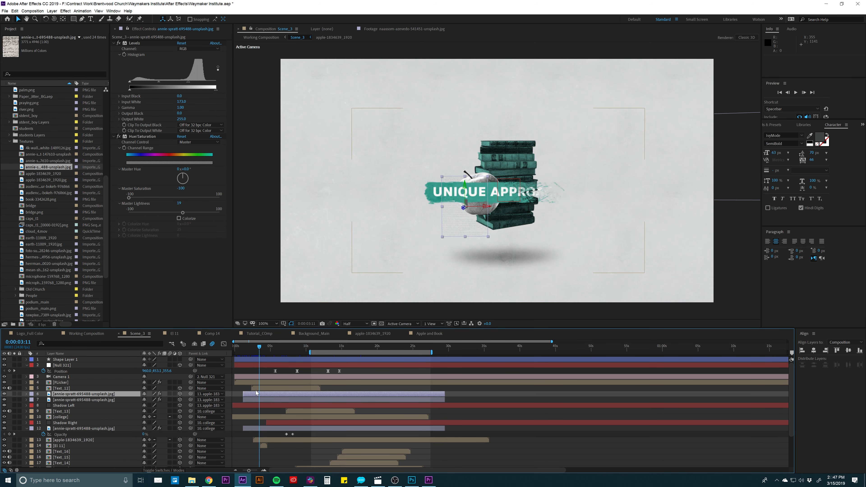
{"action": "left_click", "coordinate": [253, 400]}
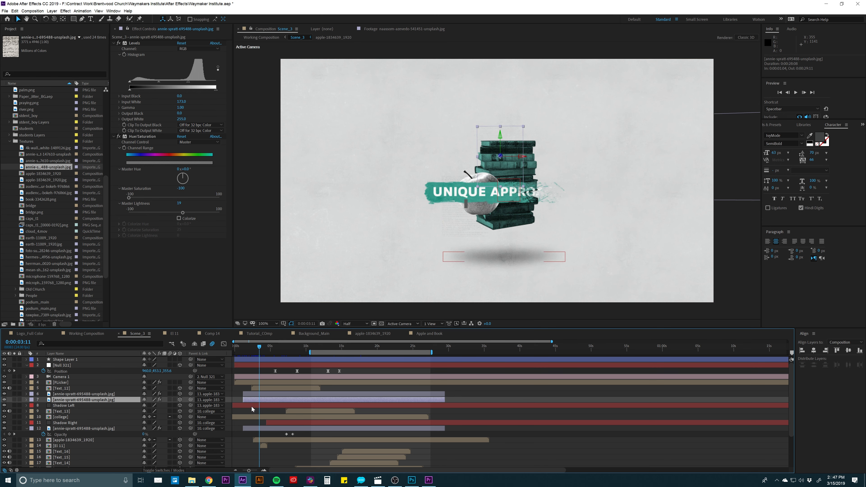
{"action": "left_click", "coordinate": [252, 406]}
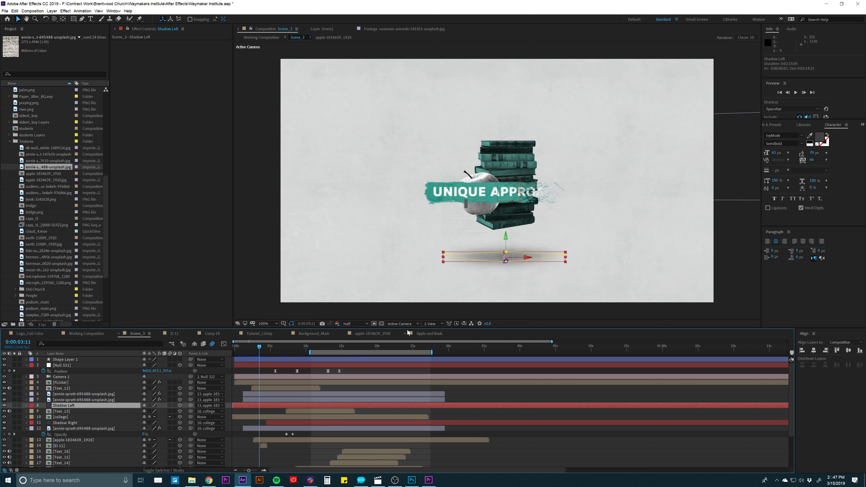
{"action": "left_click", "coordinate": [422, 333]}
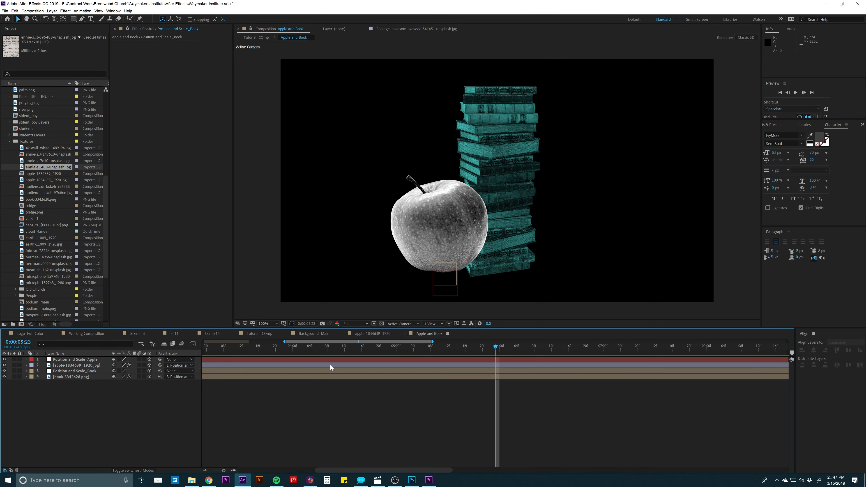
{"action": "left_click", "coordinate": [259, 335]}
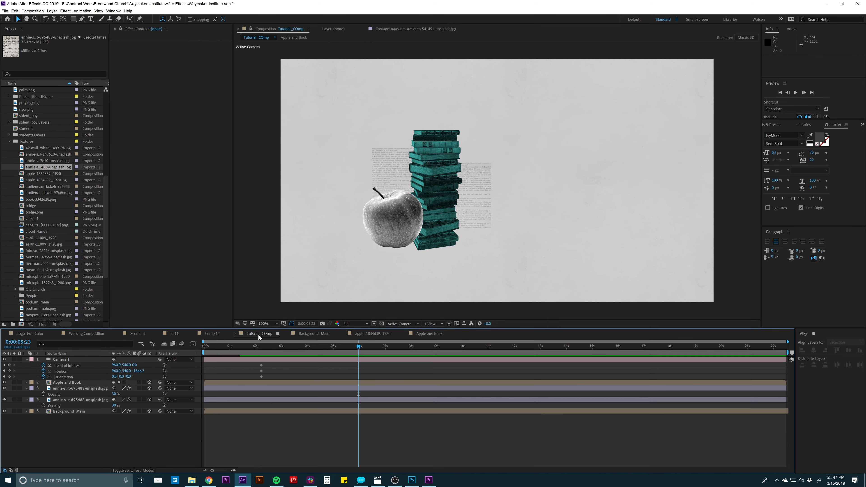
- Collapse the properties of all layers and add a 1920 x 1080 px near-black solid above the other layers
{"action": "key", "text": "ctrl+a"}
{"action": "key", "text": "u"}
{"action": "left_click", "coordinate": [257, 427]}
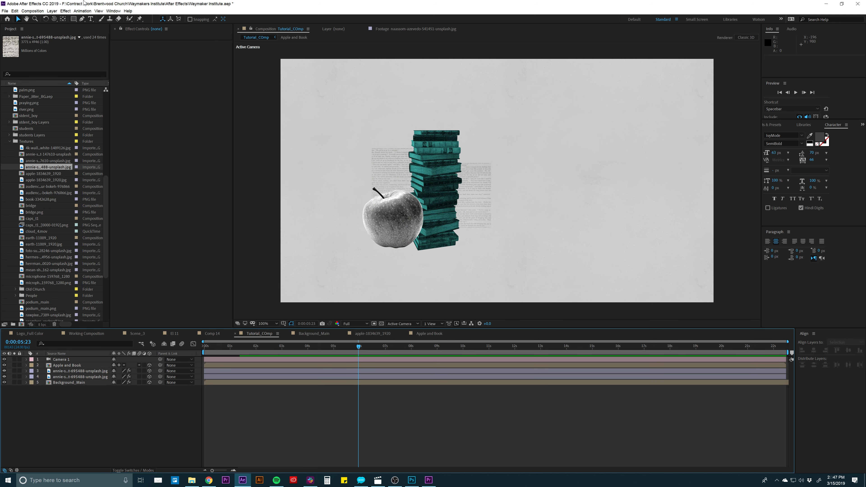
{"action": "left_click", "coordinate": [52, 11]}
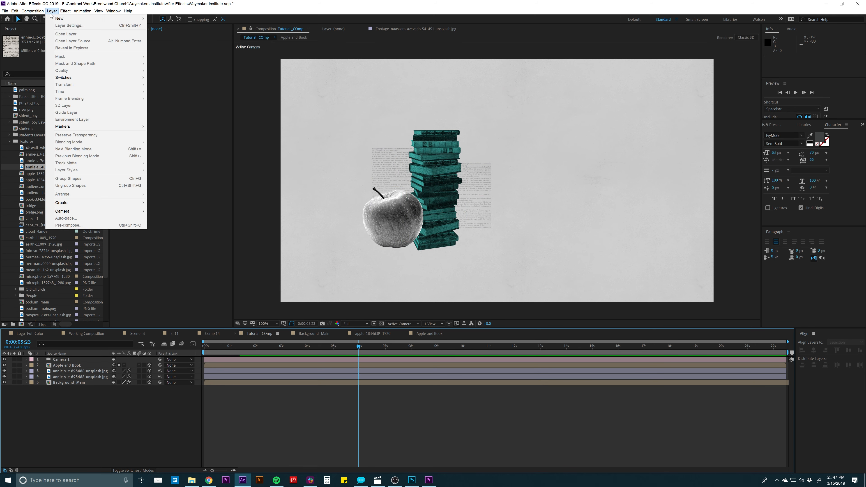
{"action": "mouse_move", "coordinate": [53, 18]}
{"action": "left_click", "coordinate": [164, 25]}
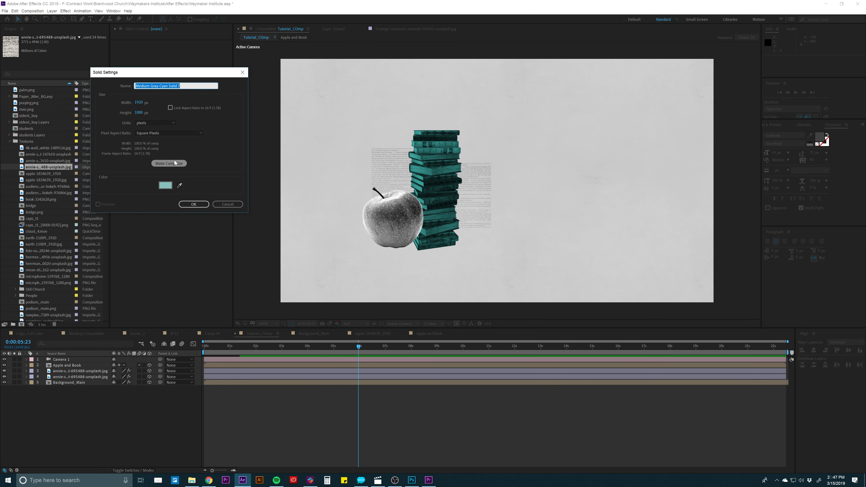
{"action": "left_click", "coordinate": [166, 185]}
{"action": "left_click_drag", "start_coordinate": [210, 173], "coordinate": [174, 180]}
{"action": "key", "text": "Return"}
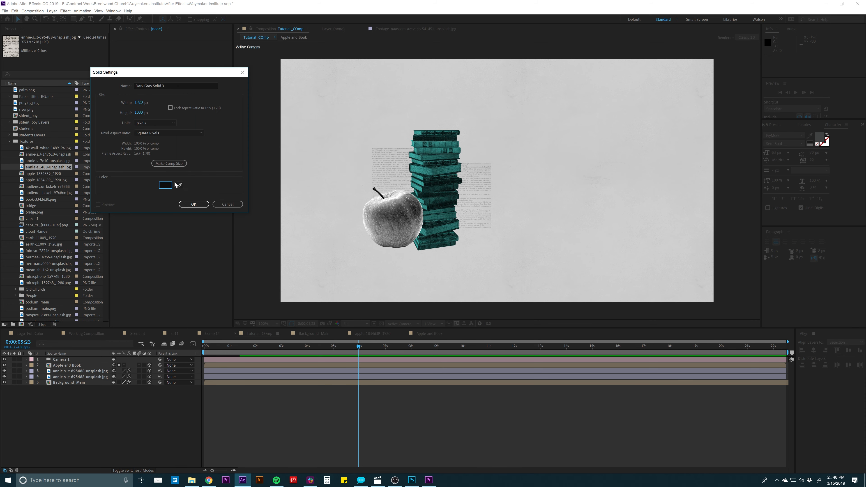
{"action": "key", "text": "Return"}
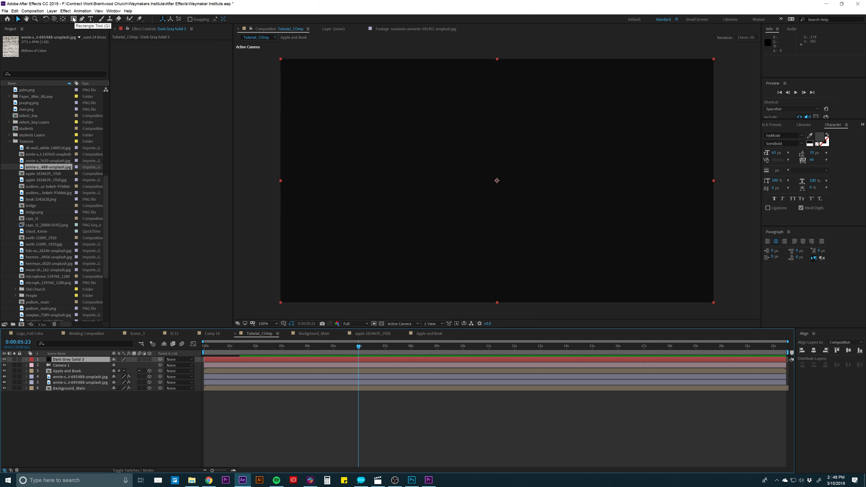
- Mask the dark solid to a flat ellipse about 575 px wide and 70 px tall below the book stack
{"action": "left_click_drag", "start_coordinate": [73, 20], "coordinate": [100, 34]}
{"action": "left_click_drag", "start_coordinate": [387, 255], "coordinate": [401, 256]}
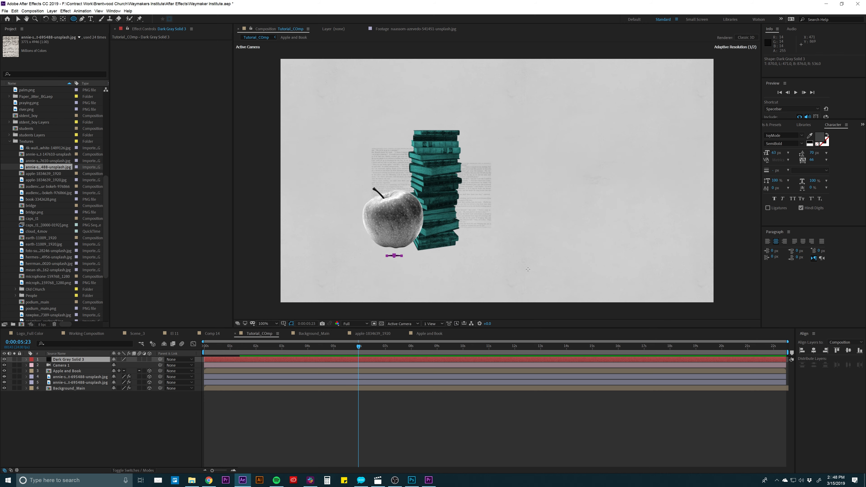
{"action": "left_click_drag", "start_coordinate": [528, 269], "coordinate": [516, 273]}
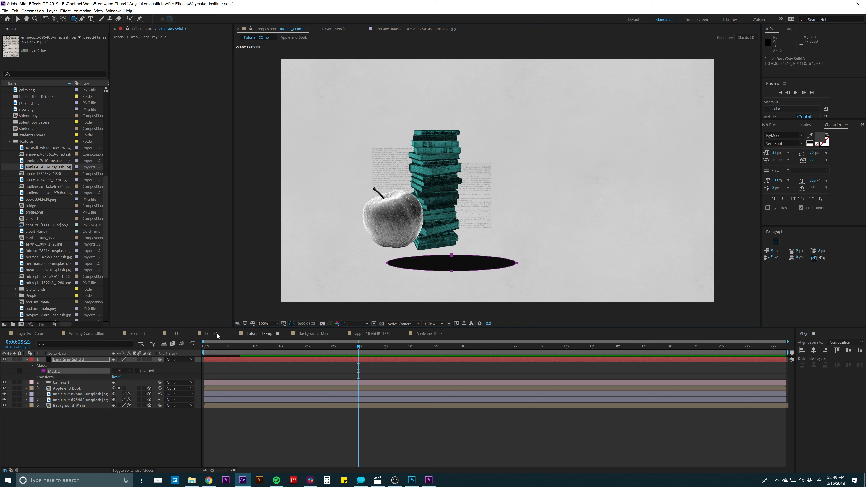
- Set the feather of the dark solid's elliptical mask to 57 pixels to form a soft shadow
{"action": "left_click", "coordinate": [58, 360]}
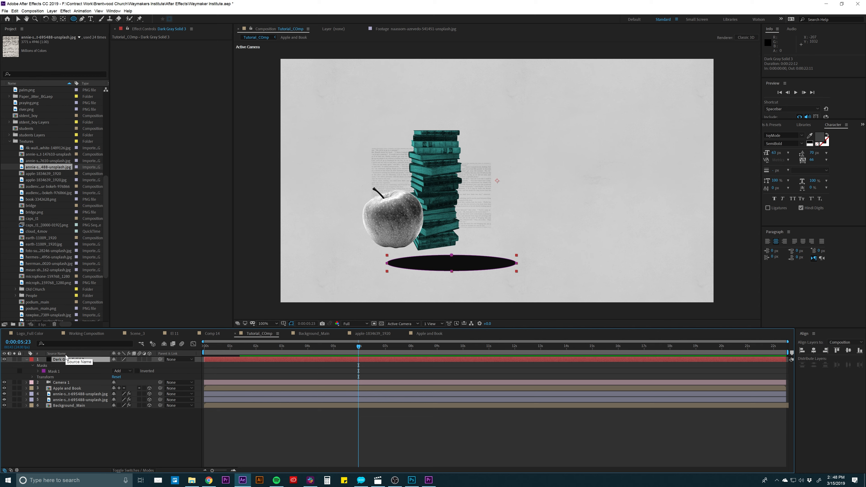
{"action": "key", "text": "m"}
{"action": "key", "text": "m"}
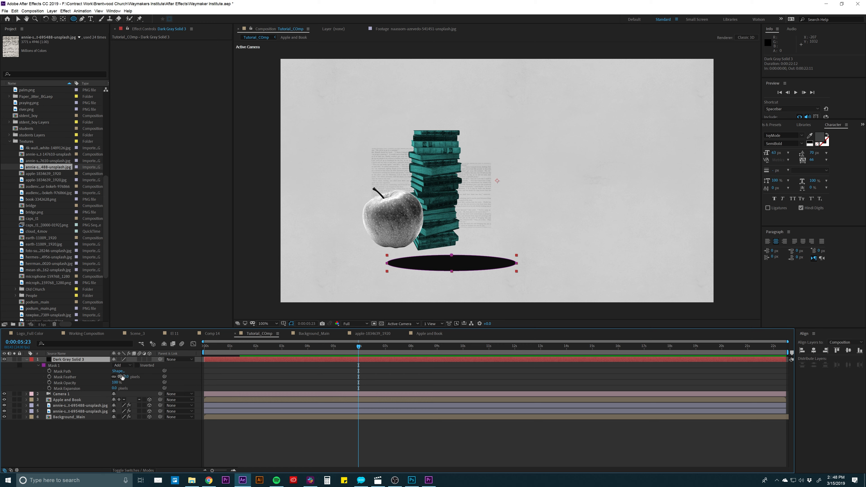
{"action": "left_click_drag", "start_coordinate": [120, 377], "coordinate": [139, 376]}
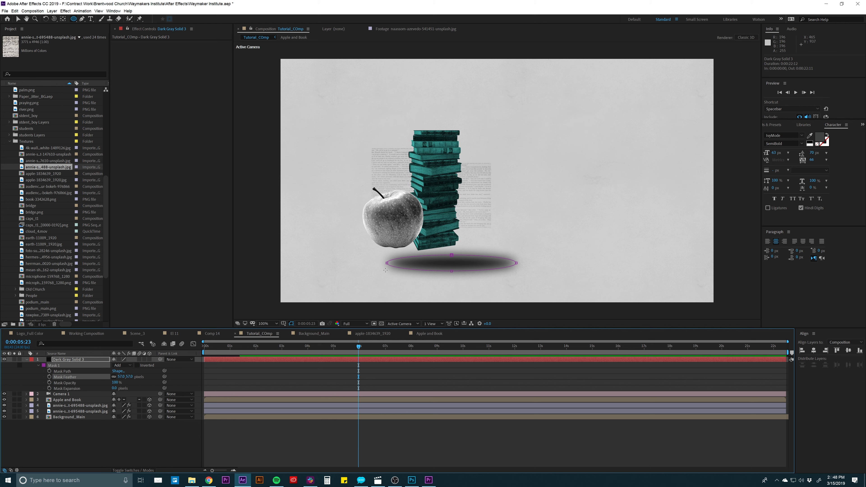
- Reshape the shadow's mask so both ends taper to points and its upper and lower edges are flatter
{"action": "key", "text": "v"}
{"action": "left_click", "coordinate": [386, 264]}
{"action": "left_click_drag", "start_coordinate": [387, 267], "coordinate": [400, 260]}
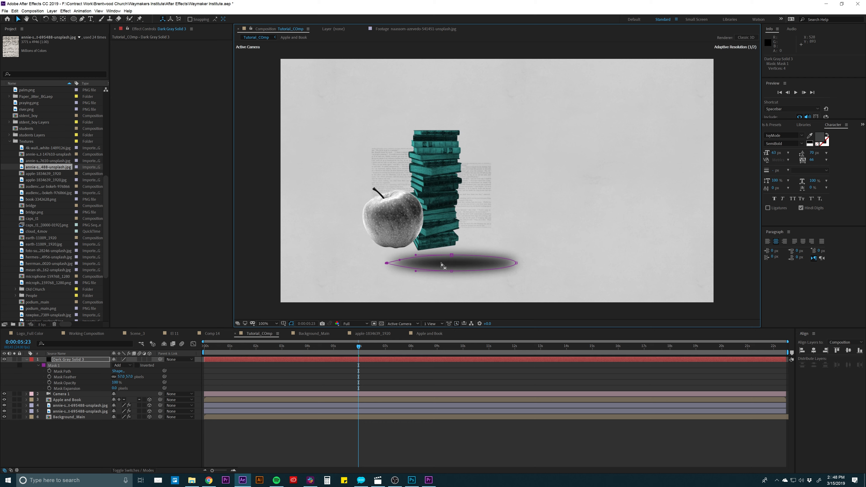
{"action": "left_click", "coordinate": [516, 263]}
{"action": "left_click_drag", "start_coordinate": [516, 267], "coordinate": [450, 269]}
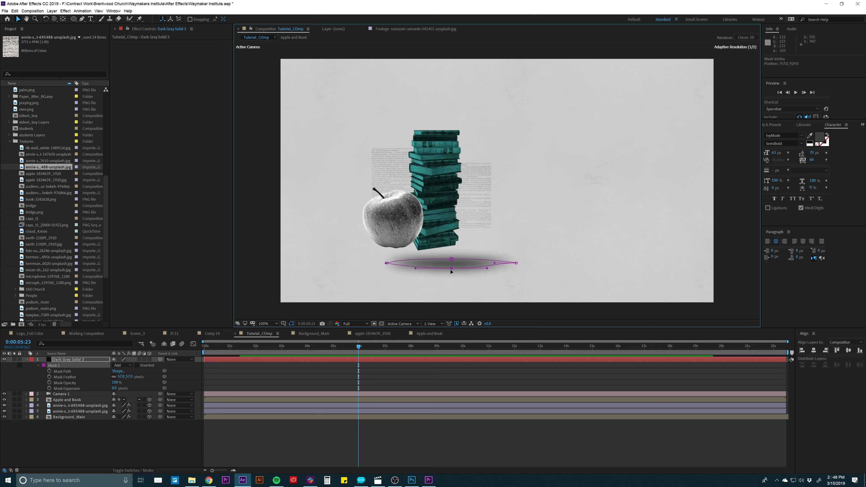
- Move the shadow under the apple and books, scale it to 90% and make it a 3D layer
{"action": "left_click", "coordinate": [97, 359]}
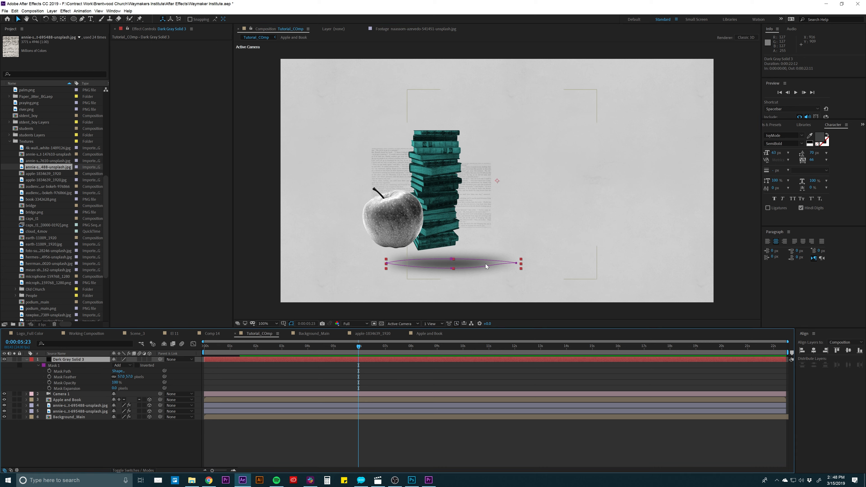
{"action": "left_click_drag", "start_coordinate": [466, 265], "coordinate": [437, 267]}
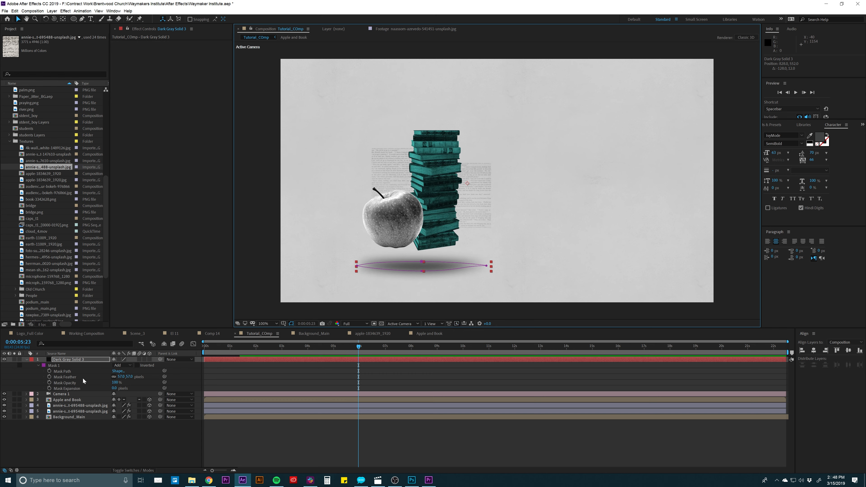
{"action": "key", "text": "s"}
{"action": "left_click_drag", "start_coordinate": [121, 366], "coordinate": [119, 366]}
{"action": "left_click", "coordinate": [149, 359]}
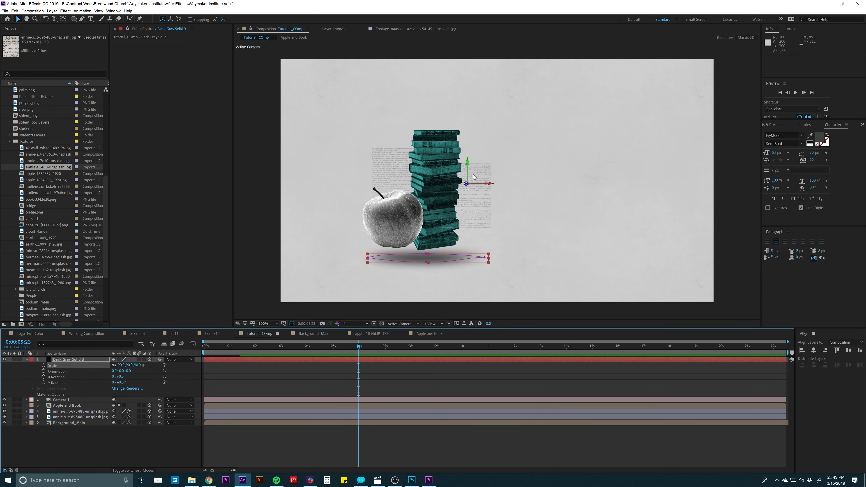
- Place the shadow layer's anchor point at the shadow's centre and lower the shadow slightly beneath the apple and books
{"action": "left_click", "coordinate": [77, 359]}
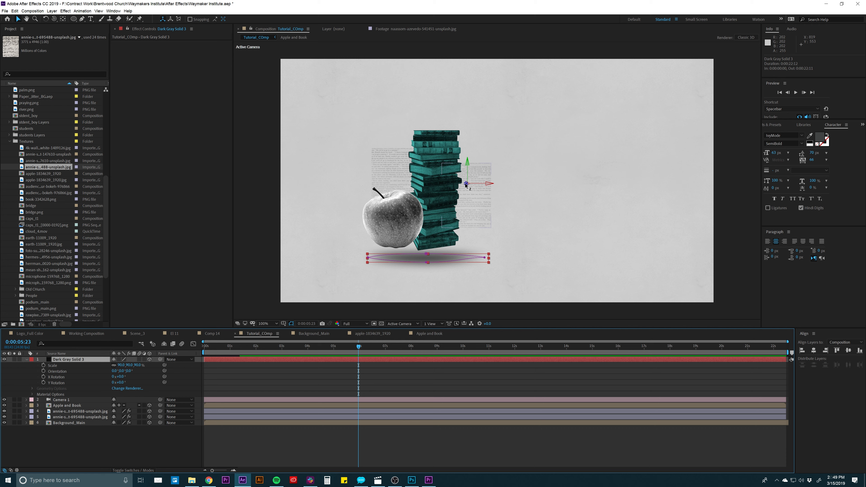
{"action": "key", "text": "y"}
{"action": "left_click_drag", "start_coordinate": [466, 184], "coordinate": [406, 272]}
{"action": "key", "text": "v"}
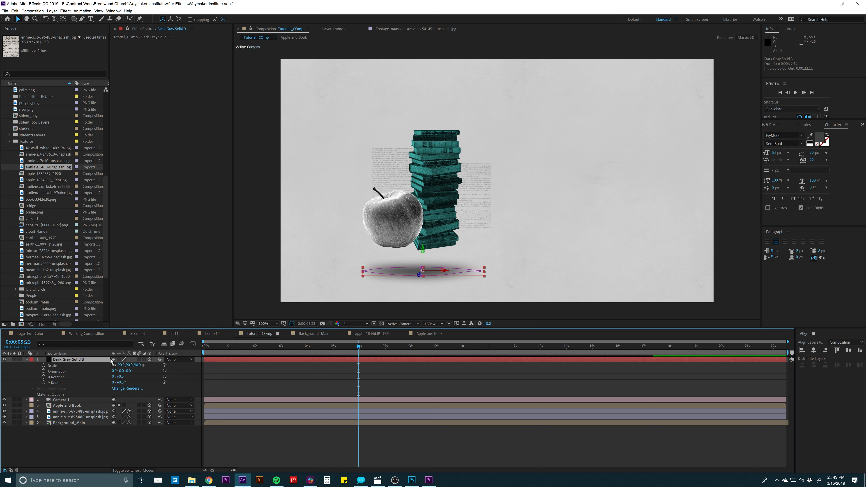
{"action": "left_click", "coordinate": [216, 364]}
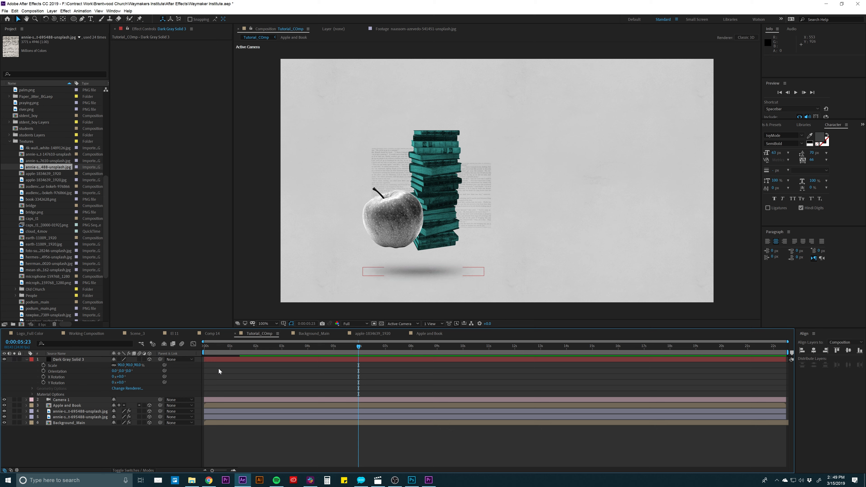
- Widen the shadow's mask slightly at its right end and increase its height at the middle points
{"action": "left_click", "coordinate": [408, 273]}
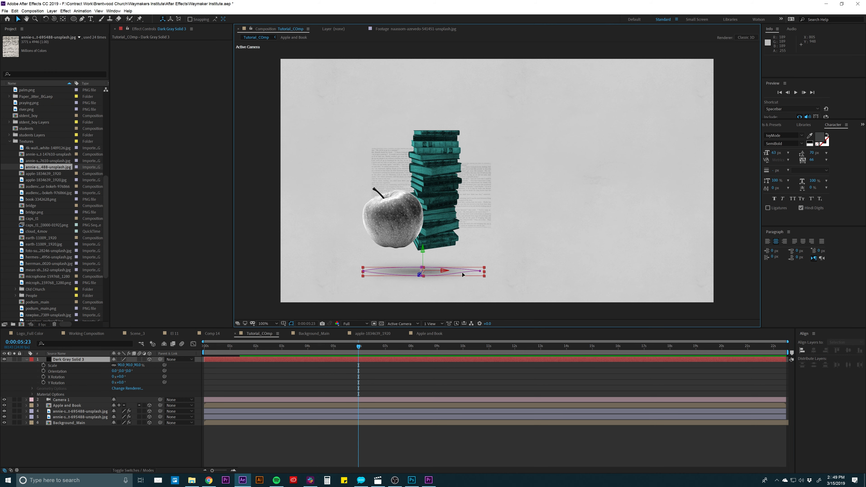
{"action": "left_click_drag", "start_coordinate": [480, 272], "coordinate": [487, 272]}
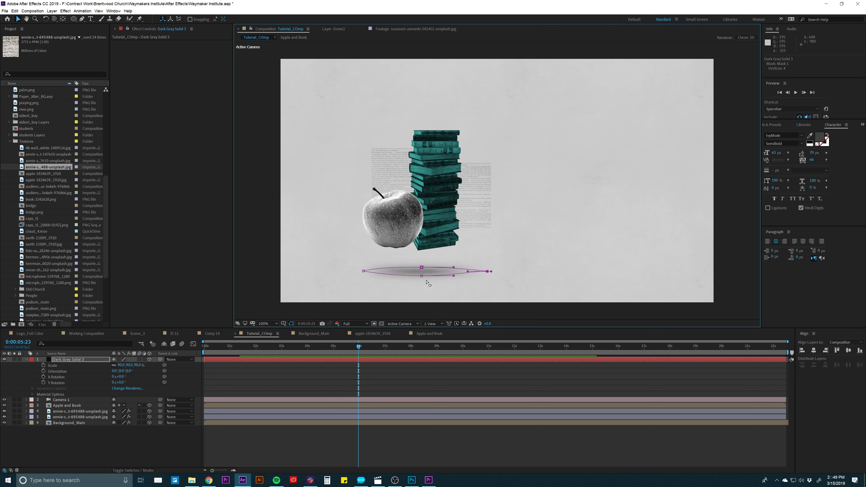
{"action": "left_click_drag", "start_coordinate": [422, 277], "coordinate": [421, 266]}
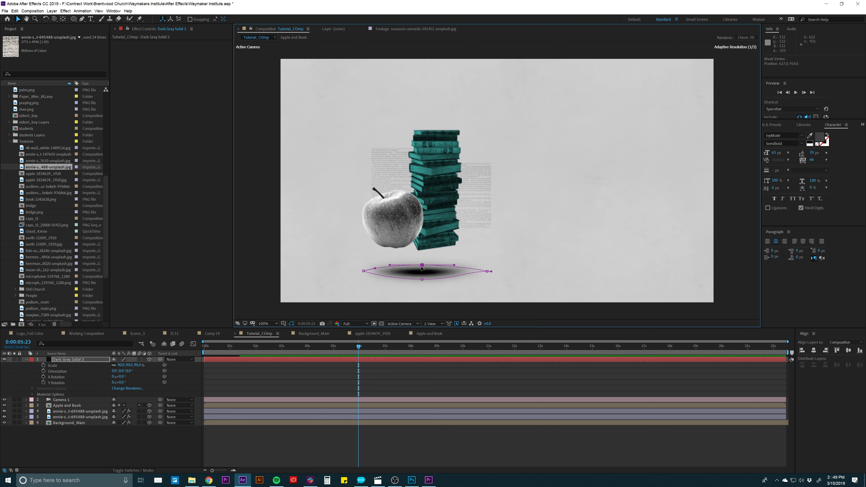
- Set the shadow layer's opacity to 82% and deselect it
{"action": "key", "text": "t"}
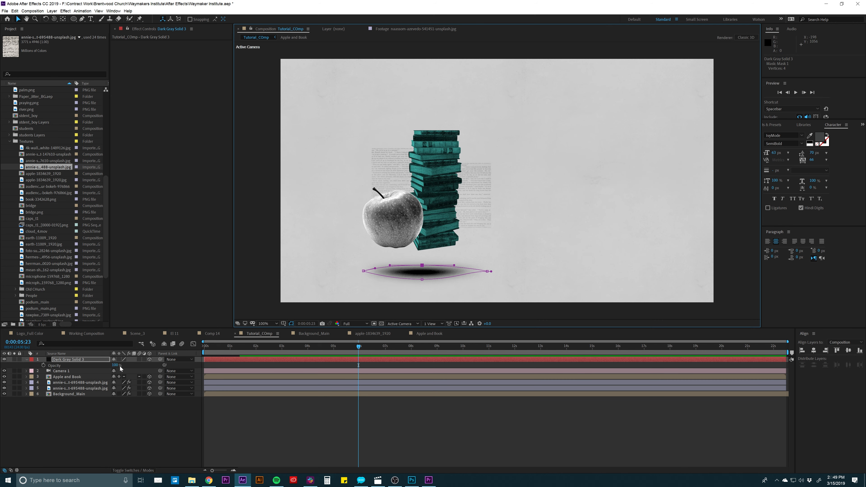
{"action": "left_click_drag", "start_coordinate": [120, 367], "coordinate": [109, 365]}
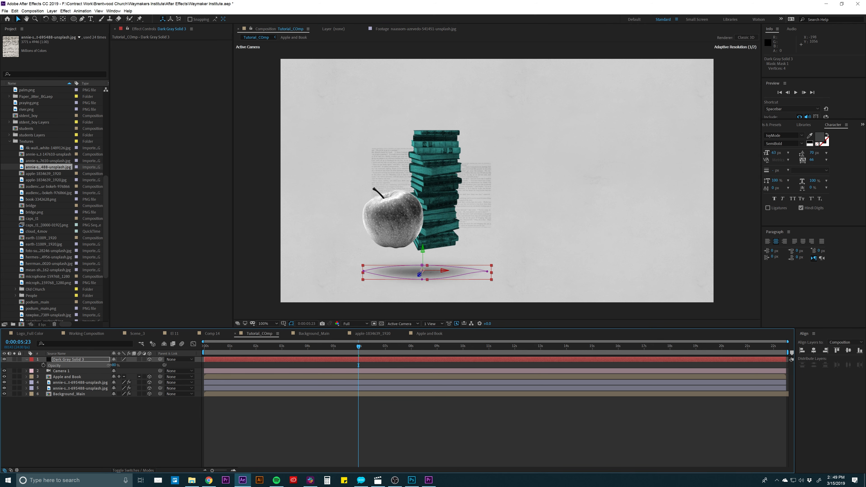
{"action": "left_click", "coordinate": [390, 313]}
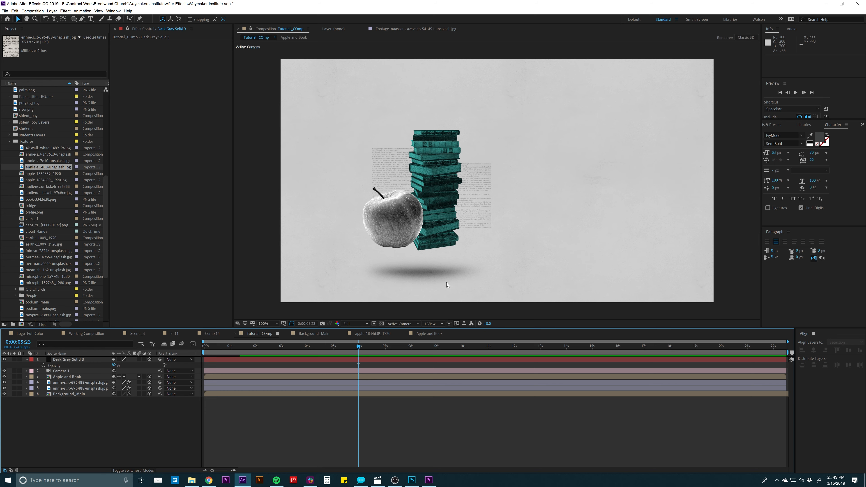
- Preview Scene_3 at 0:00:04:00 and examine its El 11 burst element layer
{"action": "left_click", "coordinate": [140, 334]}
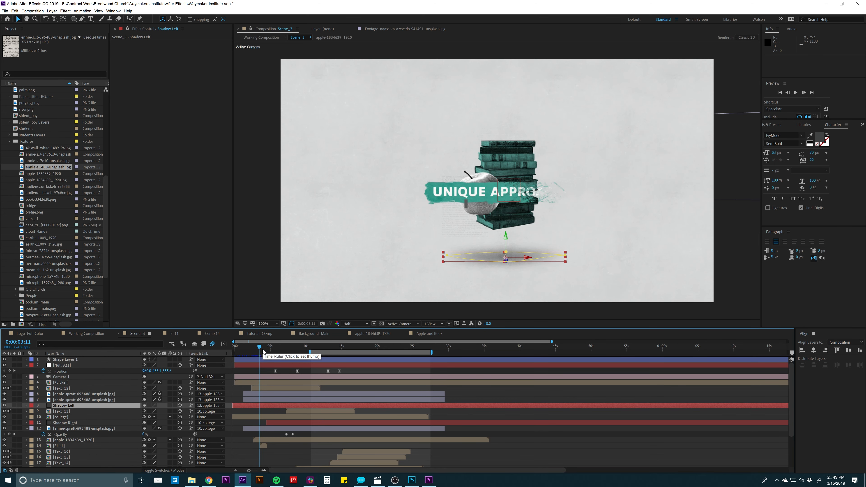
{"action": "mouse_move", "coordinate": [259, 351]}
{"action": "left_mouse_down"}
{"action": "mouse_move", "coordinate": [286, 350]}
{"action": "mouse_move", "coordinate": [258, 350]}
{"action": "mouse_move", "coordinate": [264, 350]}
{"action": "left_mouse_up"}
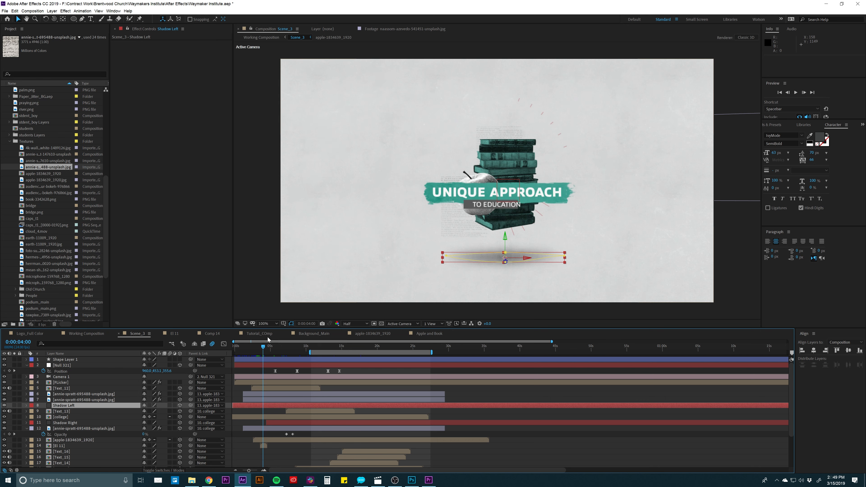
{"action": "left_click", "coordinate": [264, 446]}
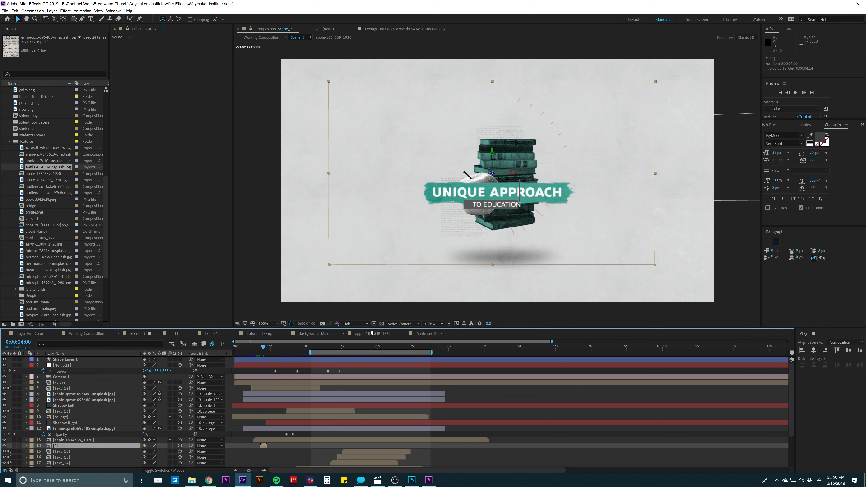
{"action": "left_click", "coordinate": [303, 370]}
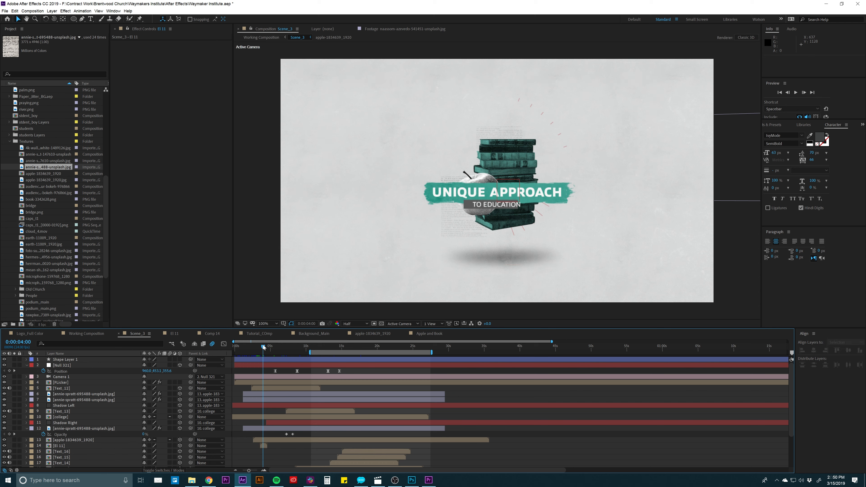
- Create a new composition named Line_Animation inside the Tutorial project folder
{"action": "scroll", "coordinate": [25, 267], "scroll_direction": "down", "scroll_amount": 3}
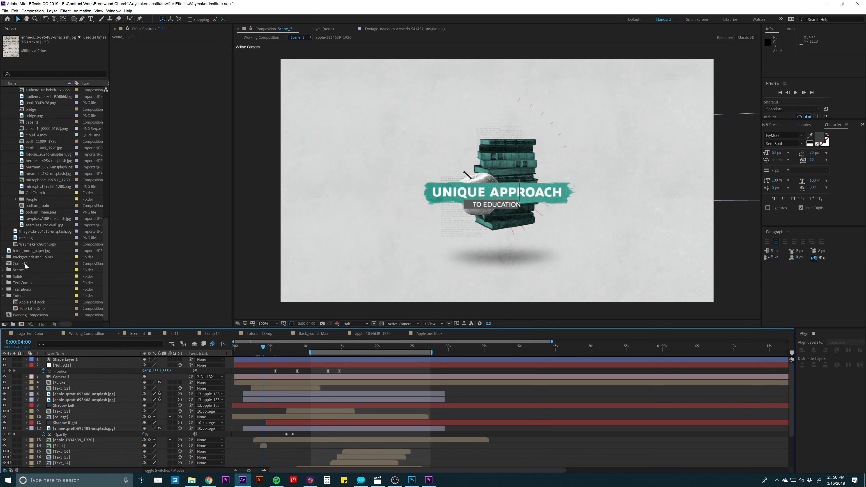
{"action": "left_click", "coordinate": [8, 296]}
{"action": "left_click", "coordinate": [4, 296]}
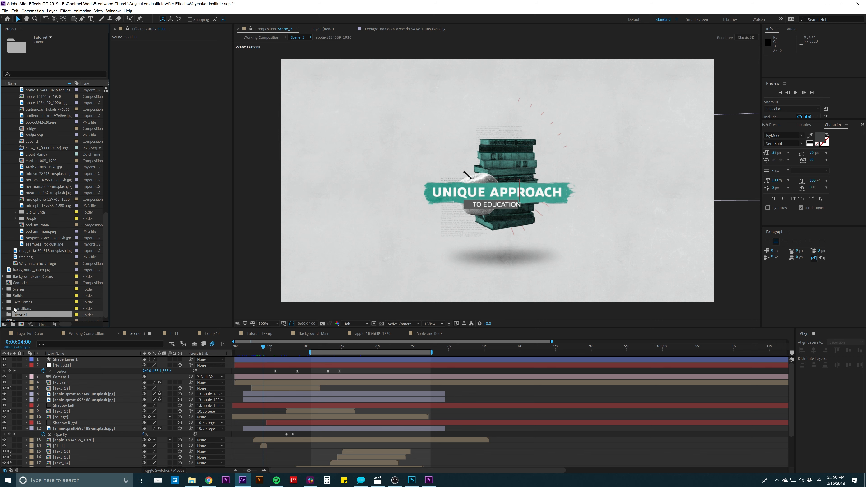
{"action": "left_click", "coordinate": [21, 324]}
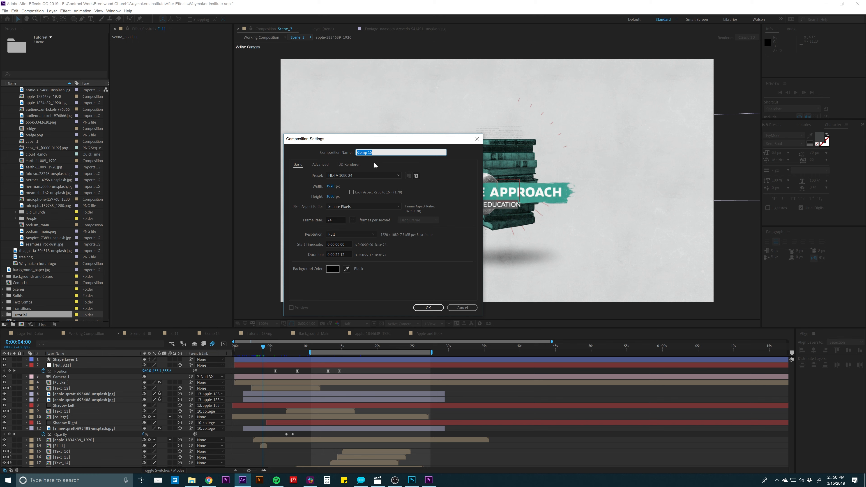
{"action": "type", "text": "Line_Animation"}
{"action": "key", "text": "Return"}
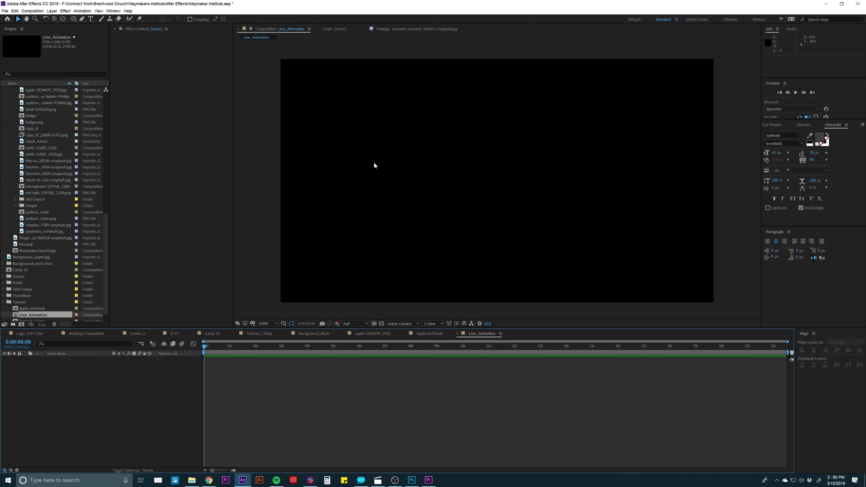
- Draw a straight vertical line with the Pen tool, running from near the composition's centre up to its upper part
{"action": "key", "text": "g"}
{"action": "left_click", "coordinate": [494, 223]}
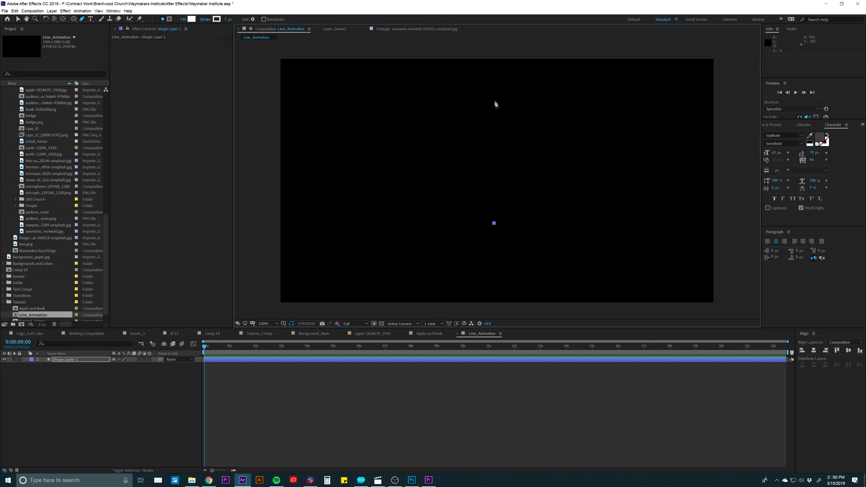
{"action": "left_click", "coordinate": [494, 113]}
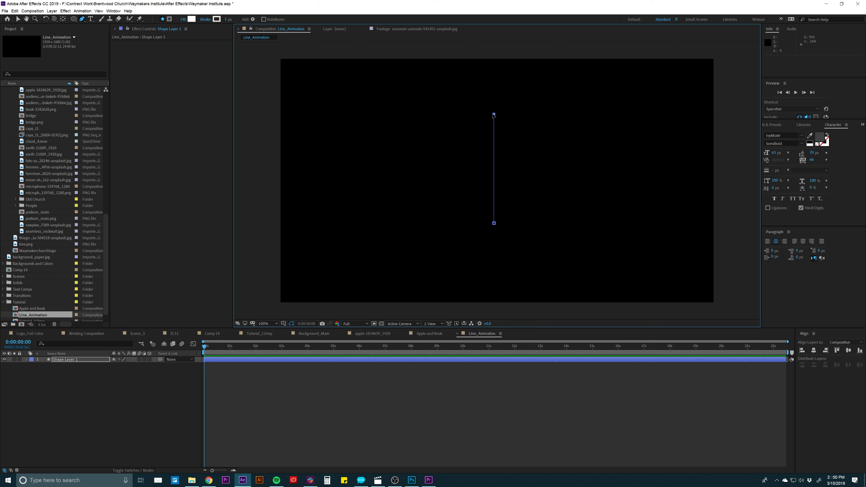
{"action": "left_click", "coordinate": [389, 371]}
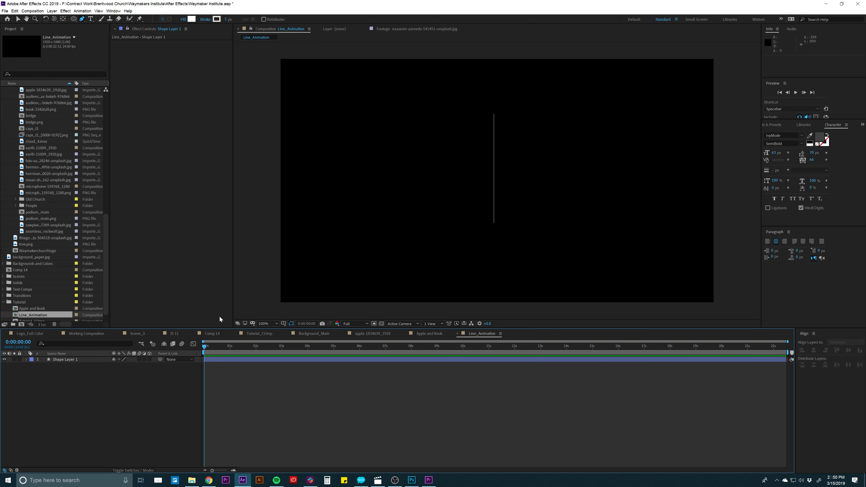
- Add Trim Paths to the line's shape layer and set its End to 0%
{"action": "left_click", "coordinate": [222, 360]}
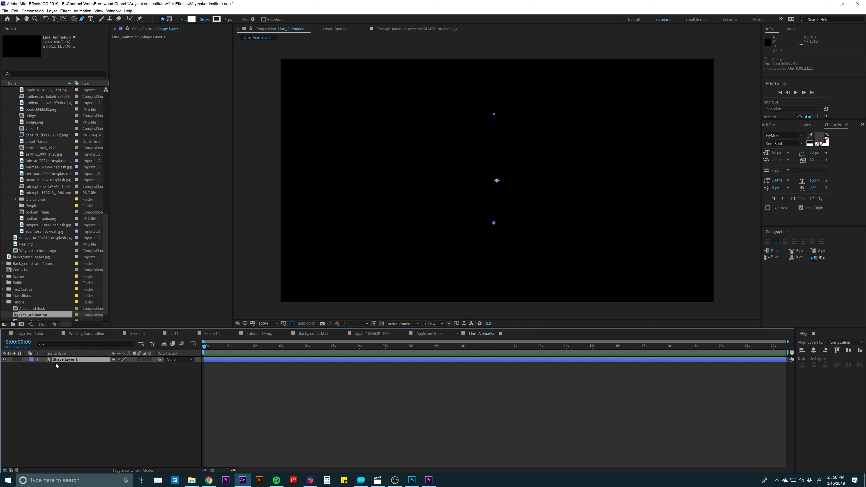
{"action": "left_click", "coordinate": [26, 359]}
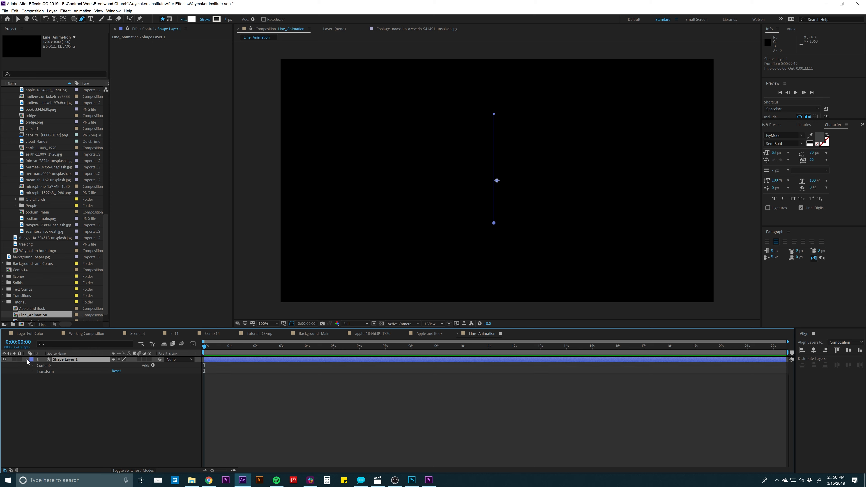
{"action": "left_click", "coordinate": [152, 365]}
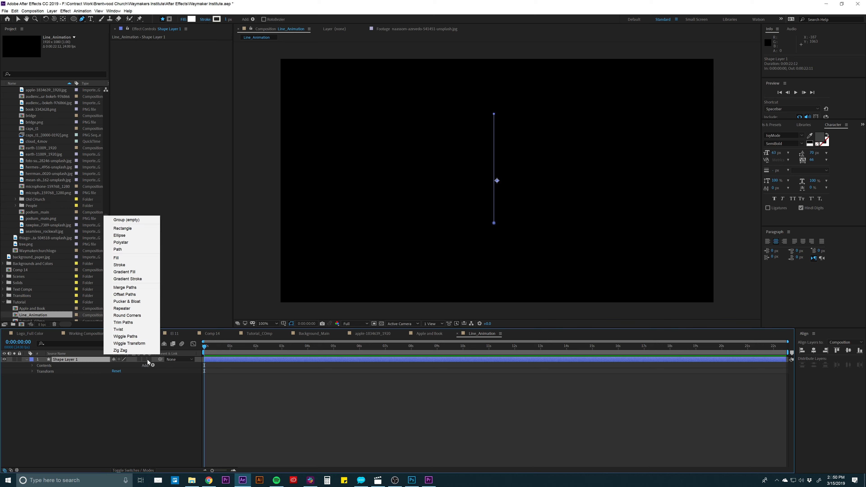
{"action": "left_click", "coordinate": [122, 323]}
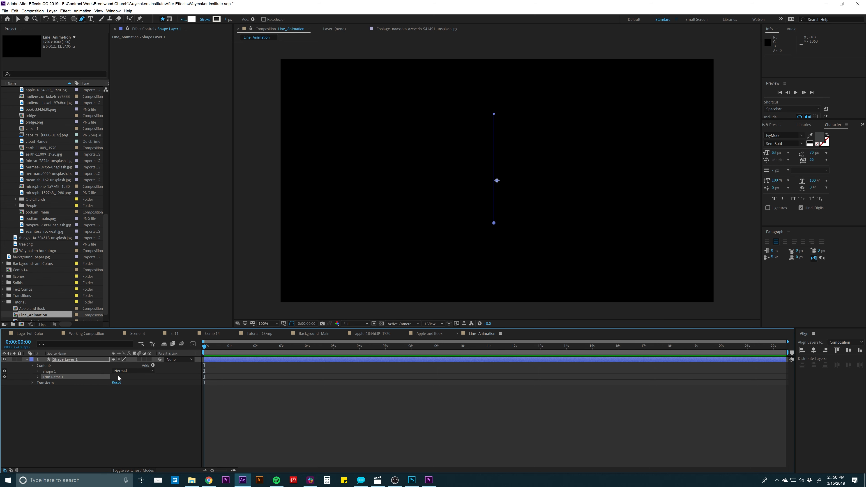
{"action": "left_click", "coordinate": [38, 377]}
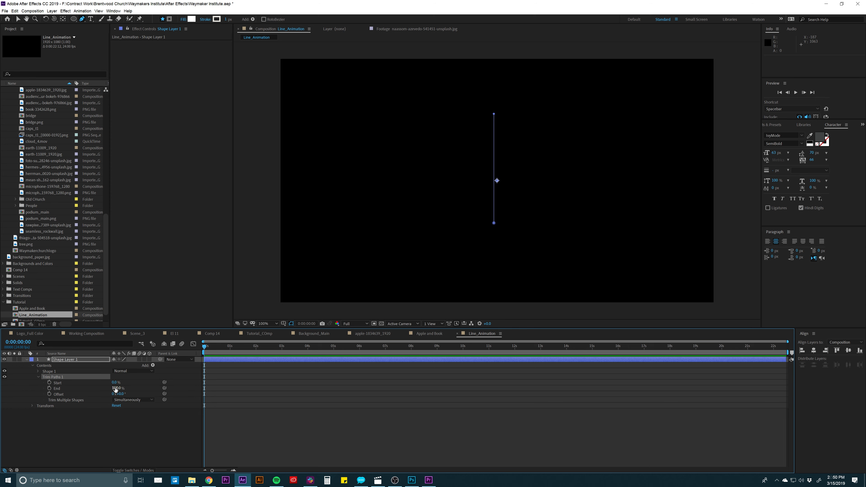
{"action": "left_click_drag", "start_coordinate": [117, 389], "coordinate": [78, 390]}
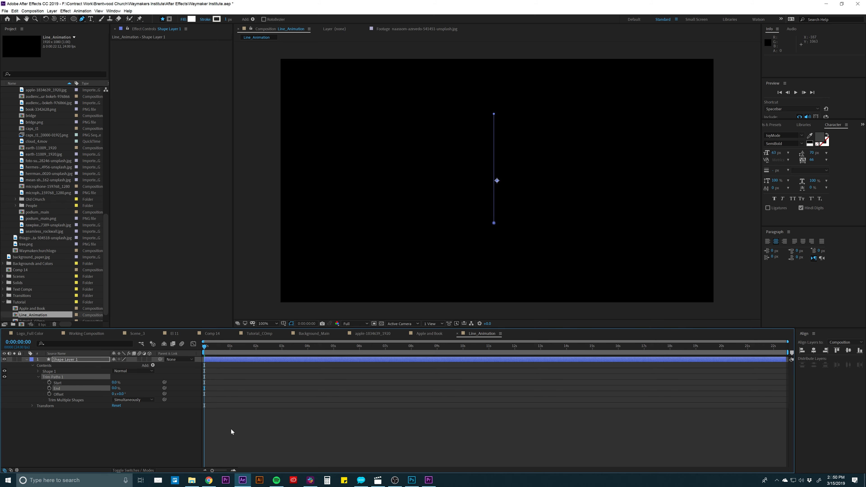
{"action": "left_click", "coordinate": [233, 432]}
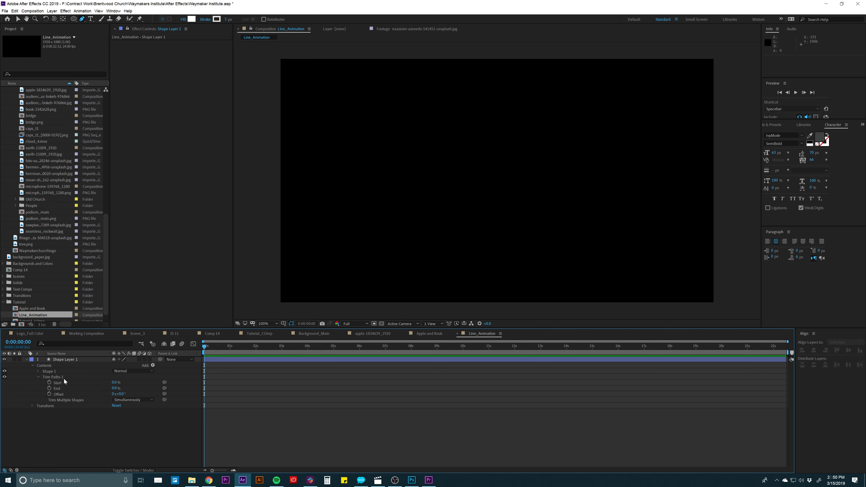
- Try out the Trim Paths End value at 0:00:02:21 and return it to 0%
{"action": "left_click_drag", "start_coordinate": [227, 348], "coordinate": [279, 347]}
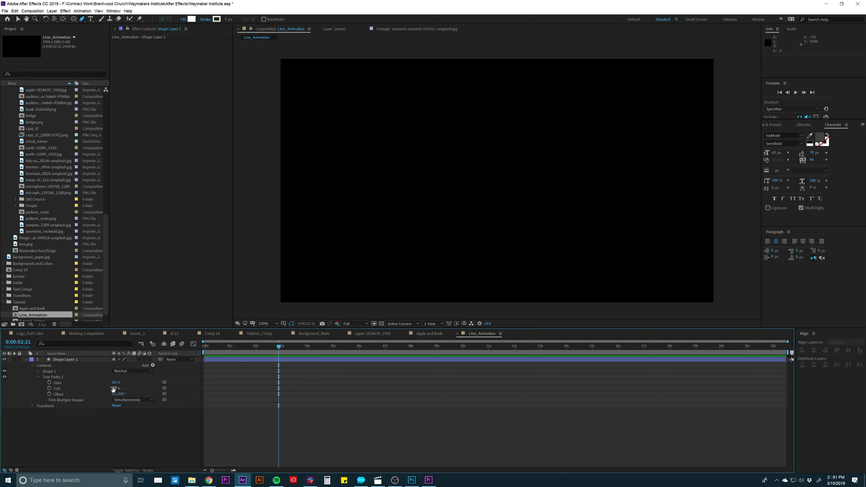
{"action": "left_click_drag", "start_coordinate": [112, 390], "coordinate": [125, 388]}
{"action": "key", "text": "space"}
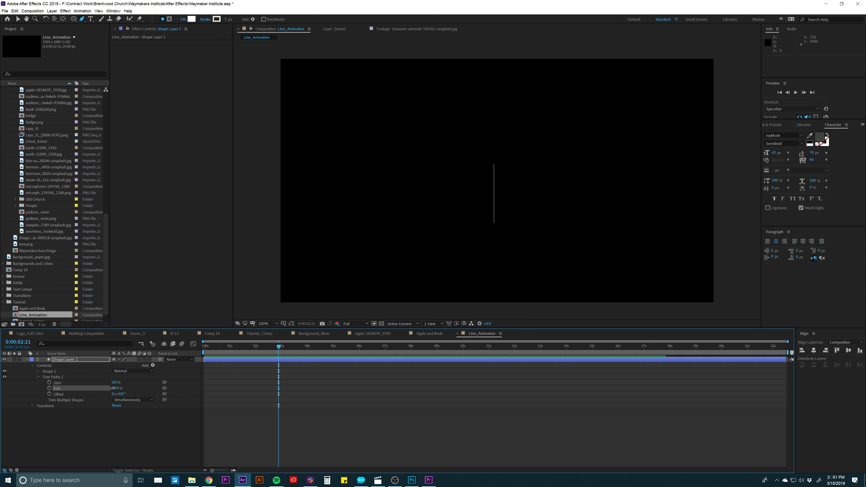
{"action": "left_click_drag", "start_coordinate": [123, 388], "coordinate": [113, 388]}
- Keyframe Trim Paths Start and End from 0% at 0:00:00:00 to 100% at 0:00:02:02 and preview the animation
{"action": "left_click_drag", "start_coordinate": [215, 346], "coordinate": [203, 347]}
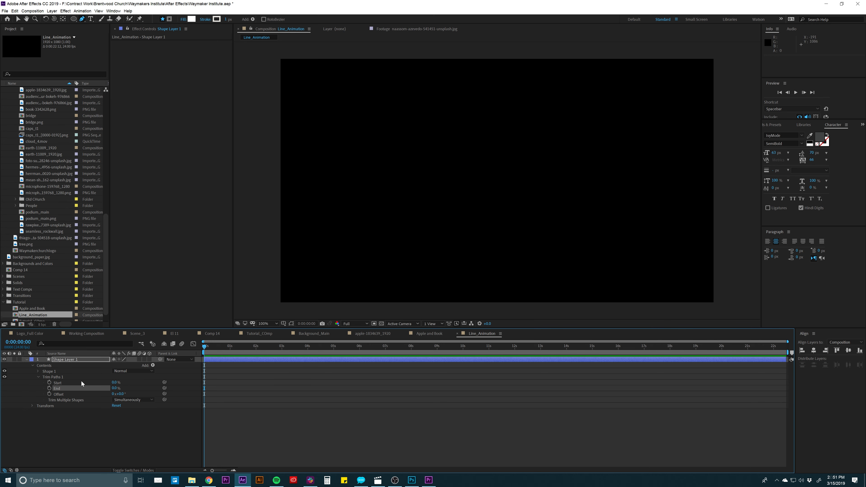
{"action": "left_click", "coordinate": [50, 383]}
{"action": "left_click", "coordinate": [49, 388]}
{"action": "left_click_drag", "start_coordinate": [208, 343], "coordinate": [258, 350]}
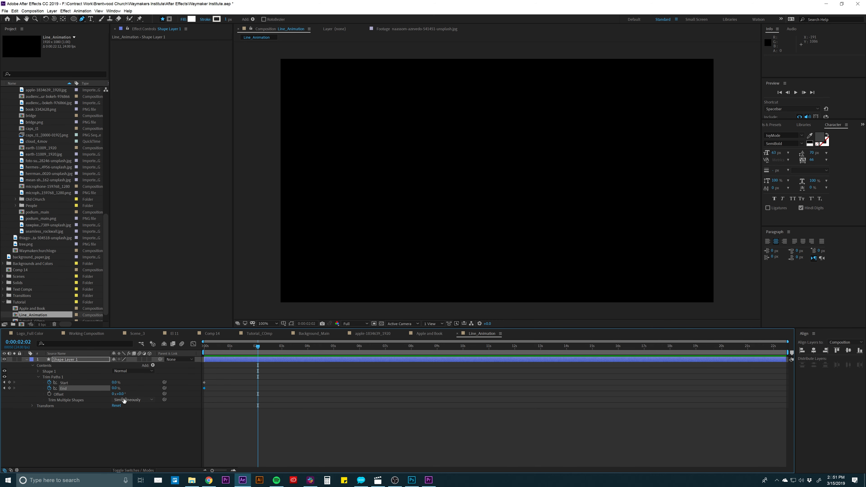
{"action": "left_click", "coordinate": [116, 383]}
{"action": "type", "text": "100"}
{"action": "key", "text": "Return"}
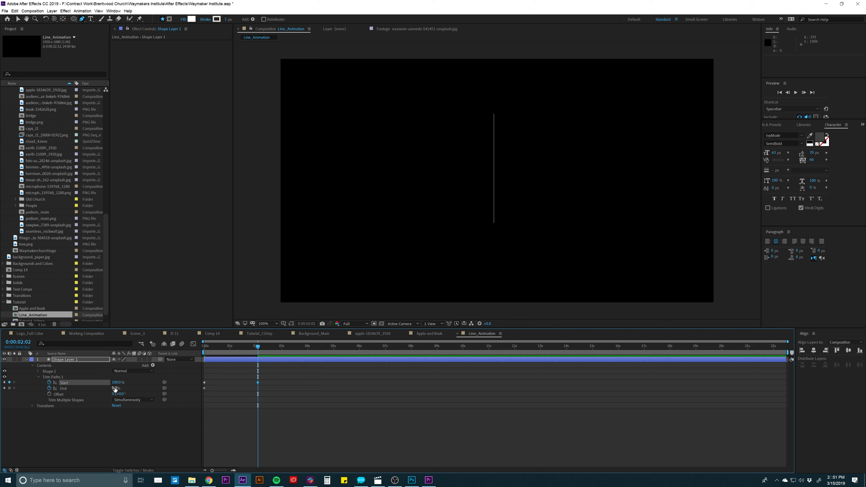
{"action": "left_click_drag", "start_coordinate": [114, 390], "coordinate": [198, 412]}
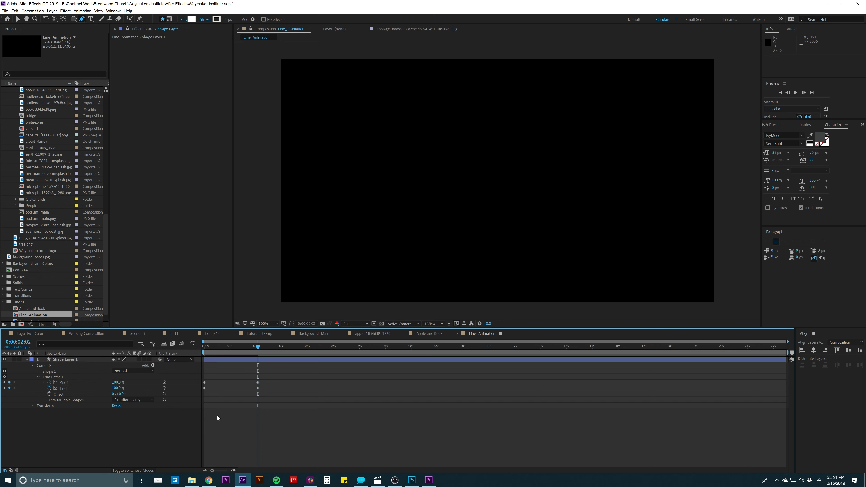
{"action": "key", "text": "space"}
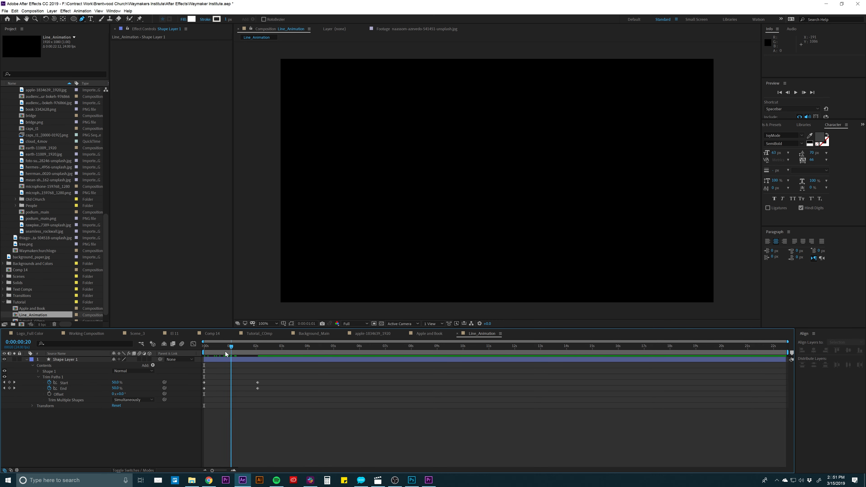
{"action": "key", "text": "space"}
- Apply Easy Ease to all the Trim Paths Start and End keyframes
{"action": "left_click_drag", "start_coordinate": [205, 351], "coordinate": [191, 395]}
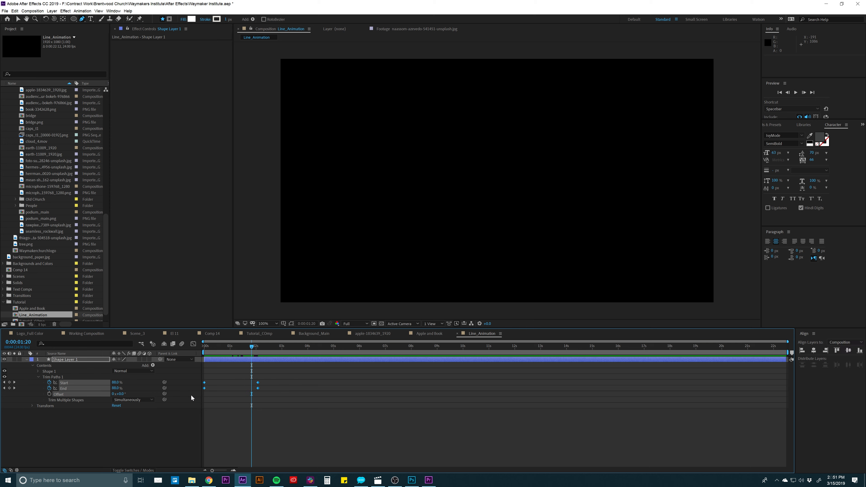
{"action": "right_click", "coordinate": [258, 382]}
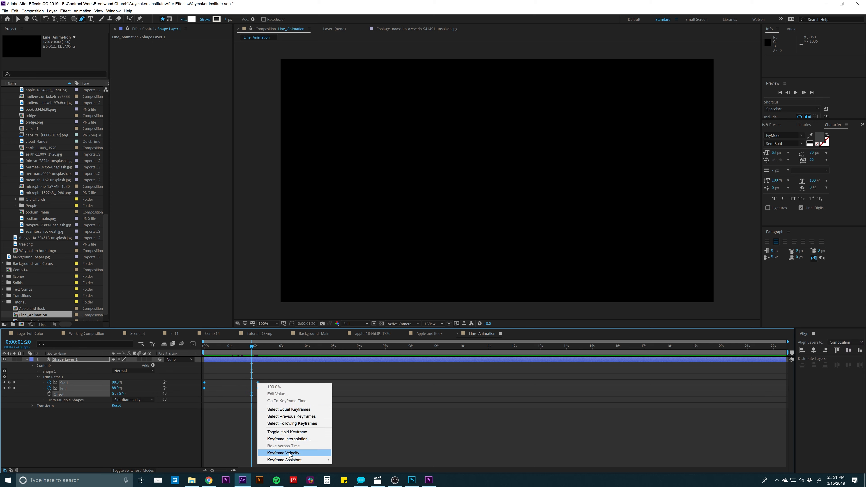
{"action": "mouse_move", "coordinate": [293, 461]}
{"action": "left_click", "coordinate": [368, 419]}
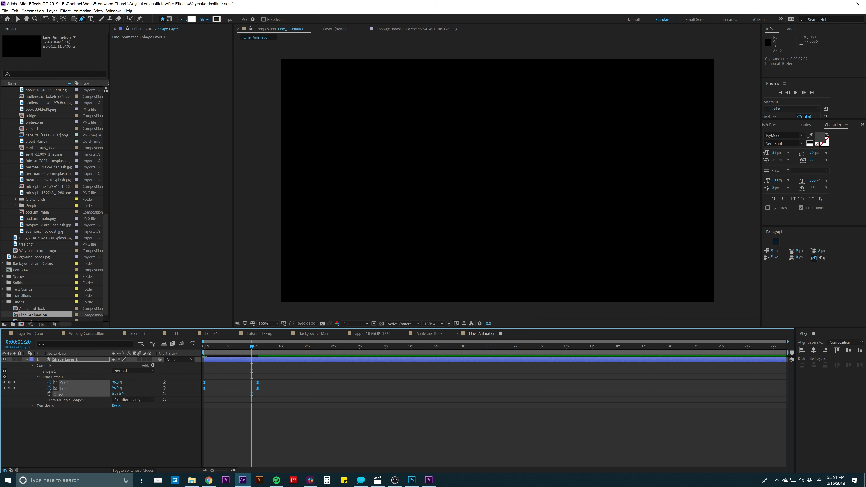
- Reshape the Start and End speed curves in the Graph Editor into offset early peaks, then preview the line
{"action": "left_click", "coordinate": [193, 344]}
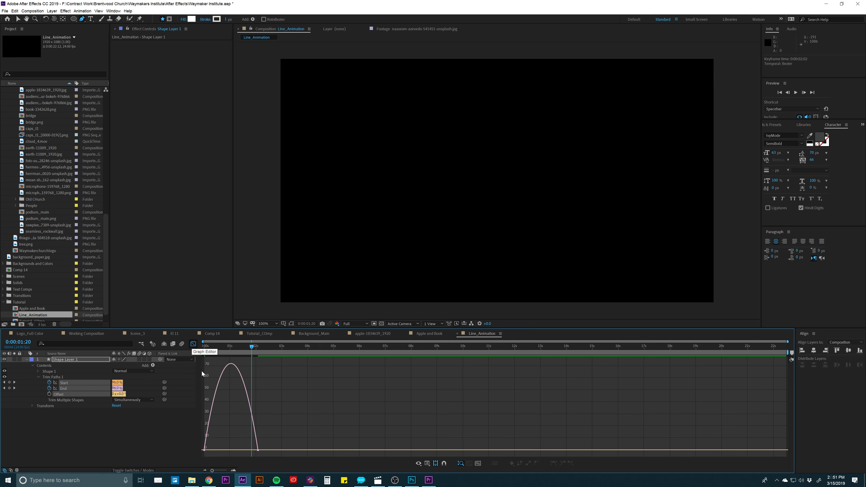
{"action": "left_click_drag", "start_coordinate": [248, 438], "coordinate": [221, 450]}
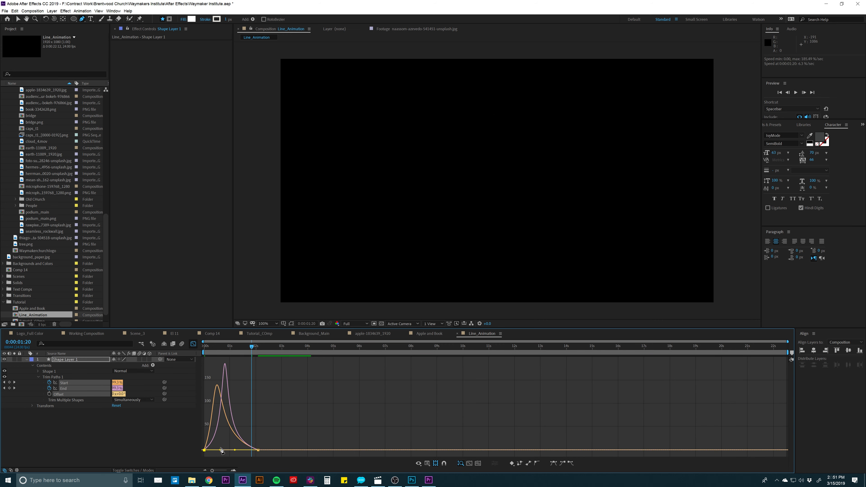
{"action": "left_click", "coordinate": [193, 344]}
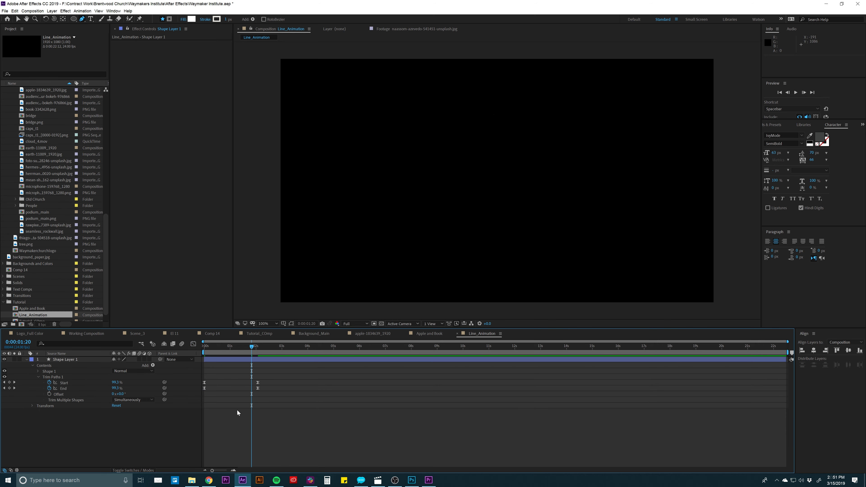
{"action": "key", "text": "space"}
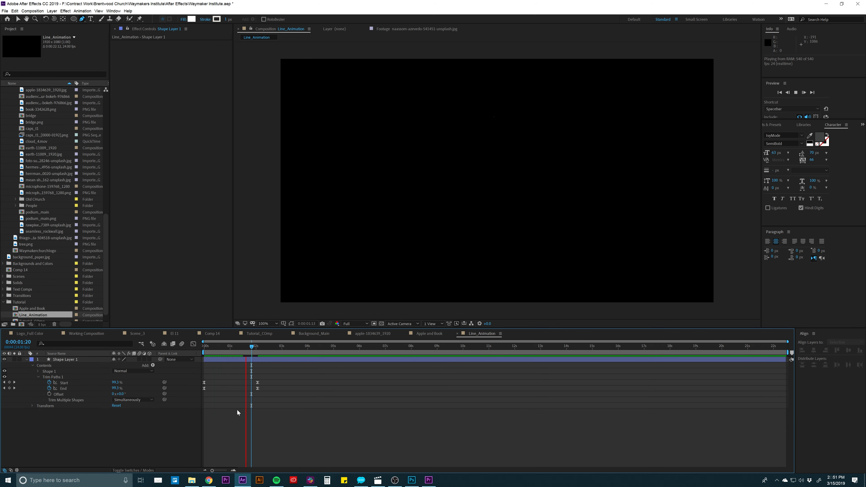
- Move the final Start and End keyframes earlier to about 0:00:01:06 and stop the preview
{"action": "key", "text": "h"}
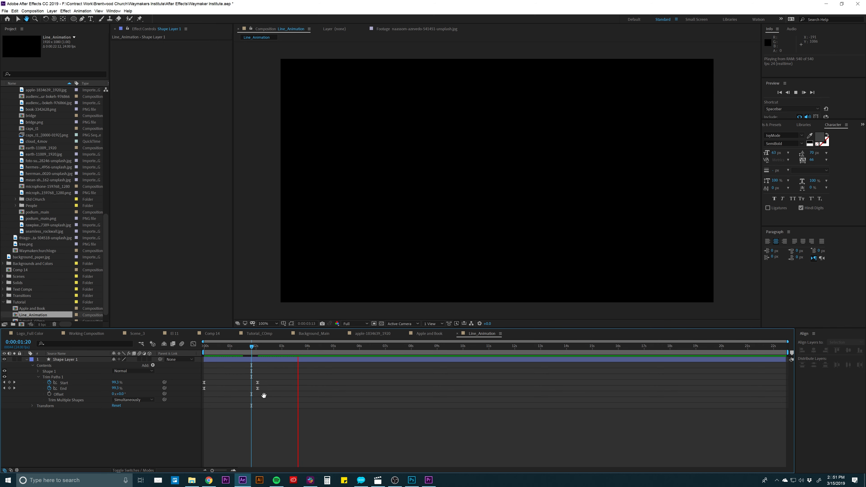
{"action": "mouse_move", "coordinate": [241, 380]}
{"action": "left_mouse_down"}
{"action": "mouse_move", "coordinate": [271, 394]}
{"action": "mouse_move", "coordinate": [238, 390]}
{"action": "left_mouse_up"}
{"action": "left_click", "coordinate": [248, 431]}
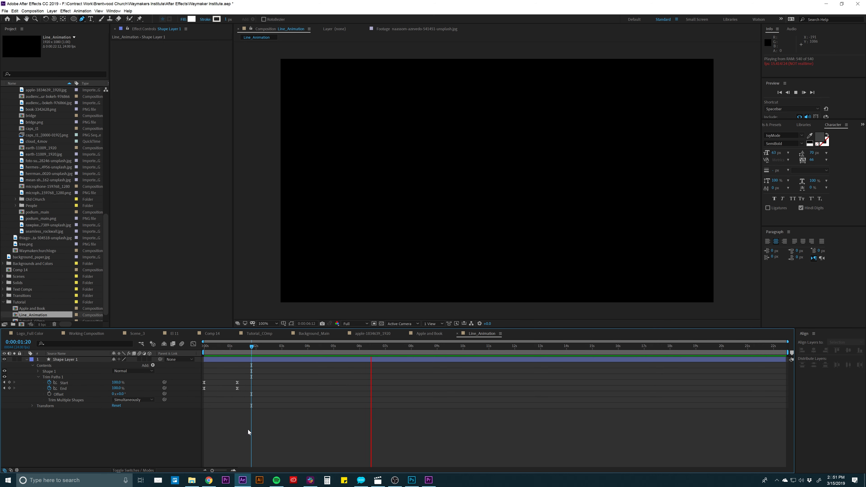
{"action": "key", "text": "space"}
- Select the line's shape layer at 0:00:00:18 and display the title/action safe guides
{"action": "left_click", "coordinate": [218, 346]}
{"action": "left_click_drag", "start_coordinate": [218, 346], "coordinate": [224, 345]}
{"action": "left_click", "coordinate": [223, 358]}
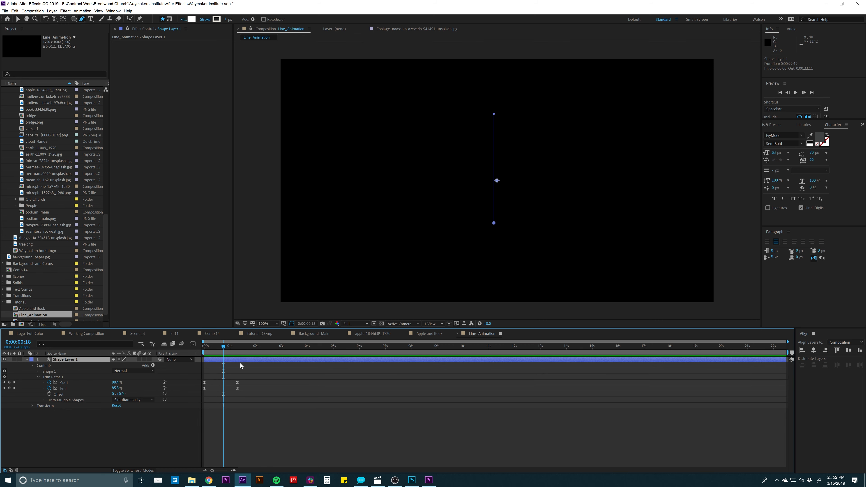
{"action": "left_click", "coordinate": [283, 324]}
{"action": "left_click", "coordinate": [284, 330]}
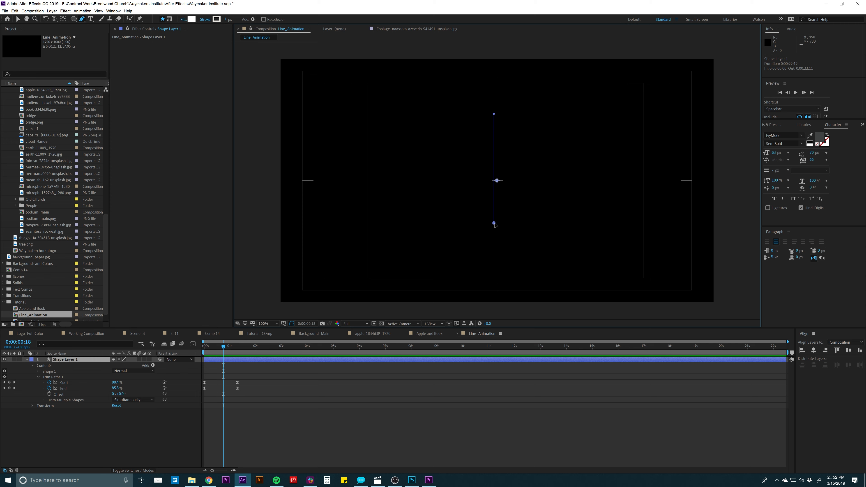
- Shorten the line by raising its lower point to about y 444, nudge its upper point toward the vertical centre, and preview it
{"action": "left_click_drag", "start_coordinate": [494, 223], "coordinate": [494, 159]}
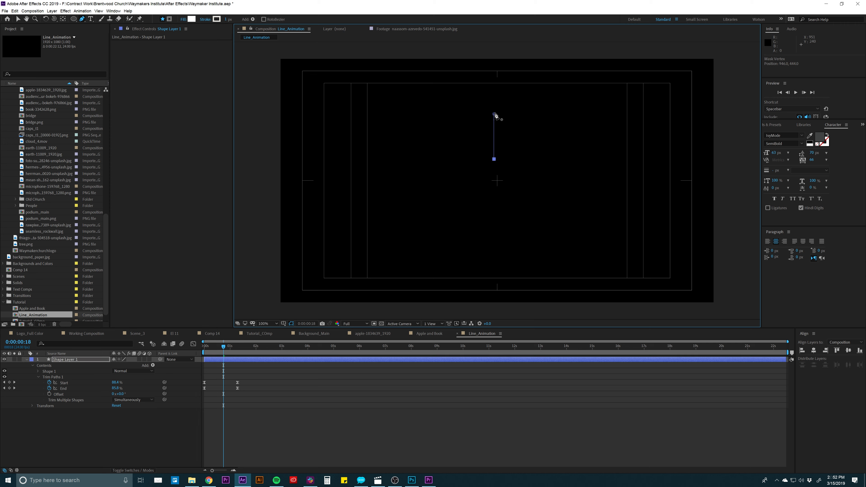
{"action": "key", "text": "v"}
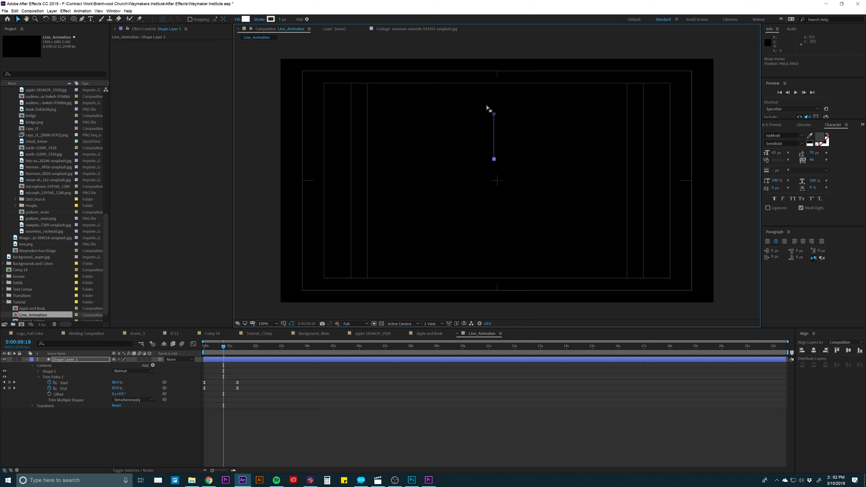
{"action": "left_click_drag", "start_coordinate": [493, 115], "coordinate": [496, 113]}
{"action": "left_click", "coordinate": [285, 388]}
{"action": "key", "text": "space"}
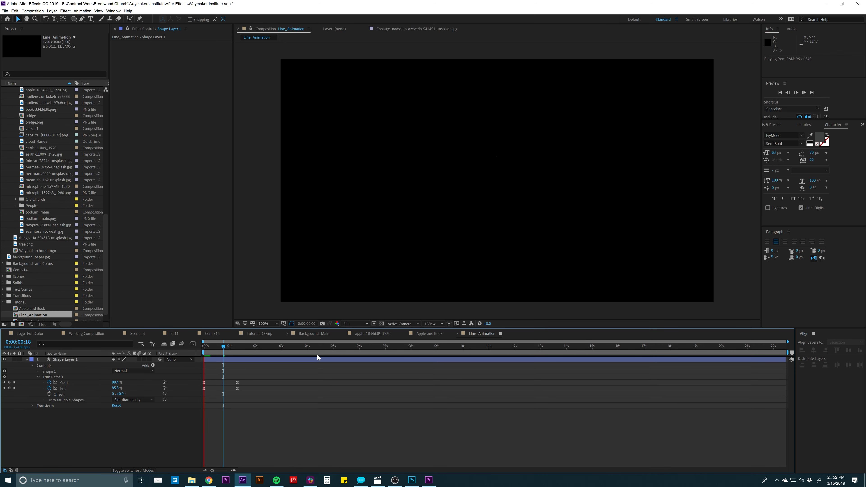
{"action": "key", "text": "space"}
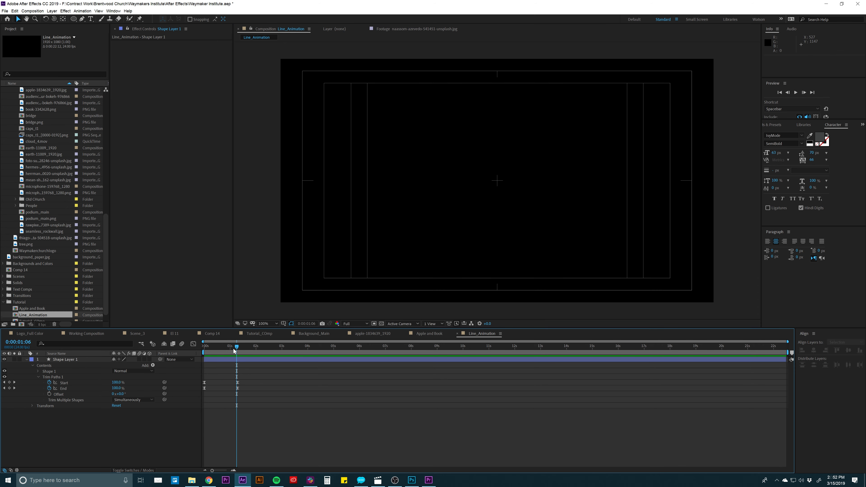
- Lengthen the line at 0:00:00:19 by lowering its lower point to about y 497, and preview the animation
{"action": "left_click_drag", "start_coordinate": [234, 349], "coordinate": [225, 349]}
{"action": "left_click", "coordinate": [227, 360]}
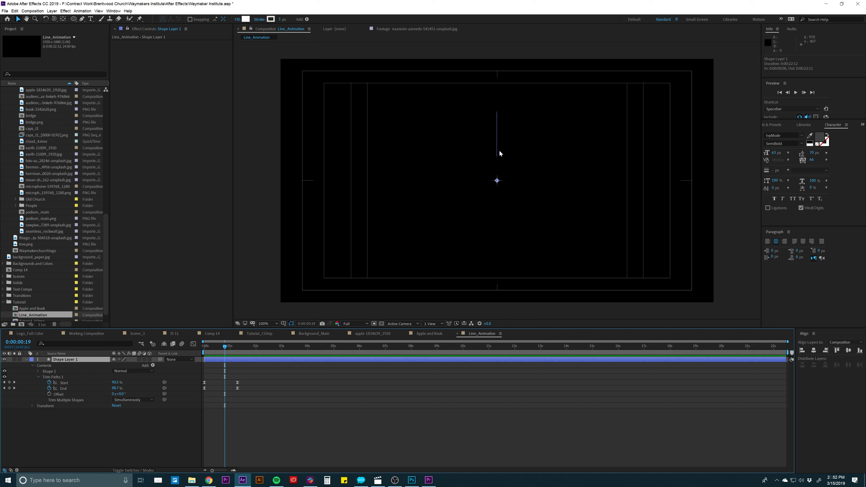
{"action": "key", "text": "g"}
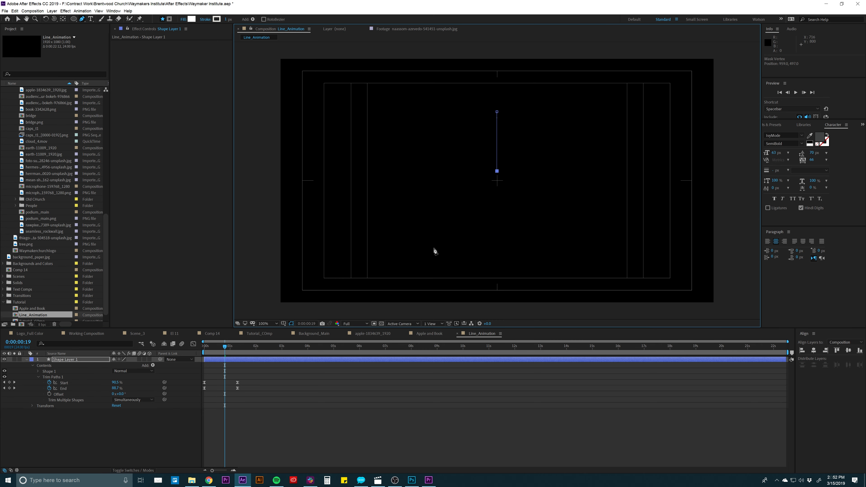
{"action": "left_click", "coordinate": [267, 409]}
{"action": "key", "text": "space"}
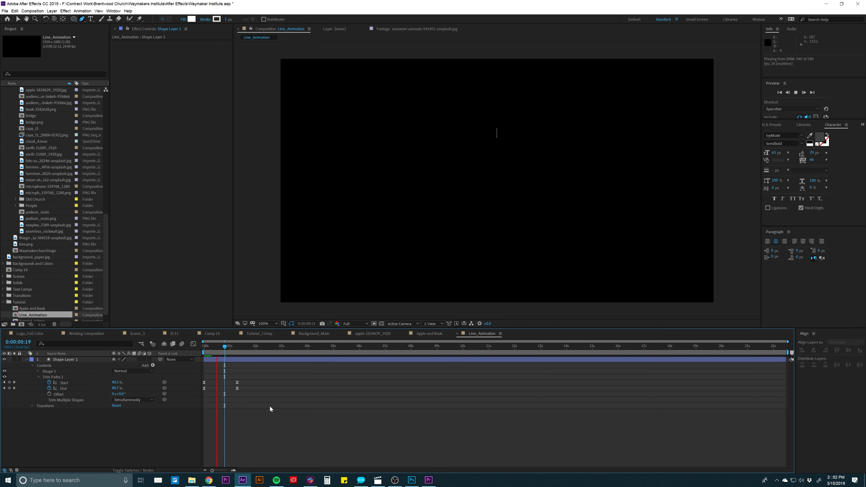
- Duplicate the line's shape layer at 0:00:00:22 and set the copy's rotation to 10°
{"action": "left_click_drag", "start_coordinate": [222, 345], "coordinate": [228, 346]}
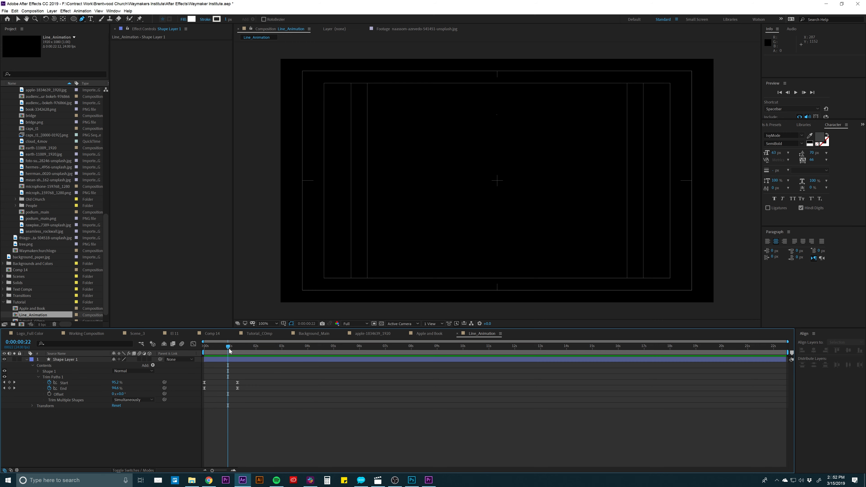
{"action": "left_click", "coordinate": [228, 359]}
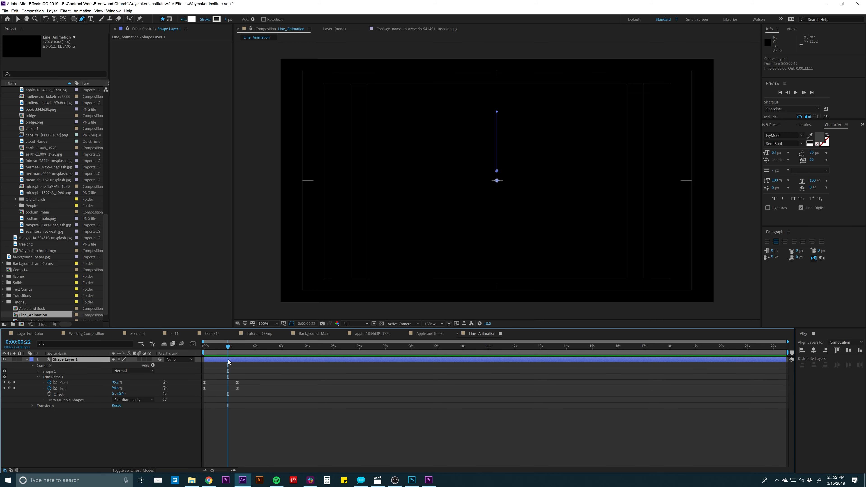
{"action": "key", "text": "ctrl+d"}
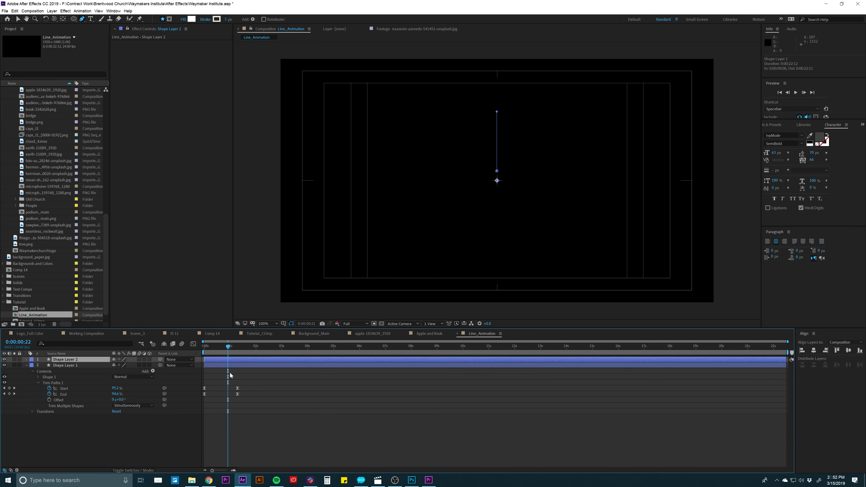
{"action": "key", "text": "r"}
{"action": "left_click", "coordinate": [123, 365]}
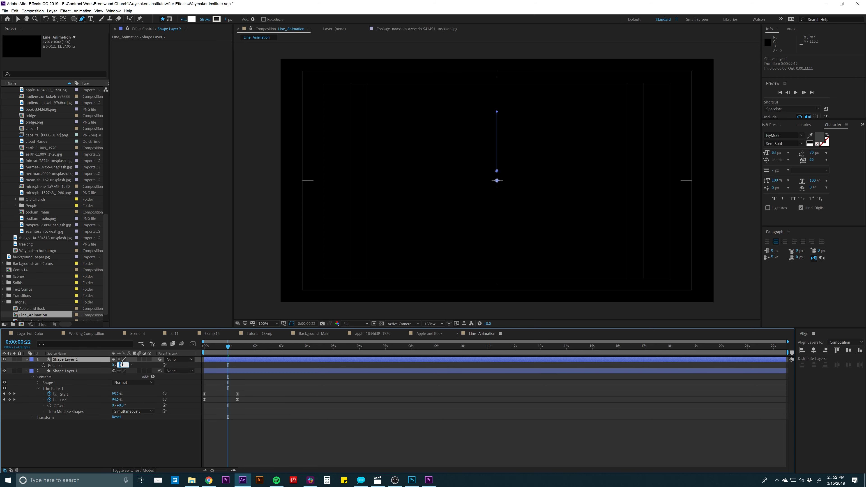
{"action": "type", "text": "10"}
{"action": "key", "text": "Return"}
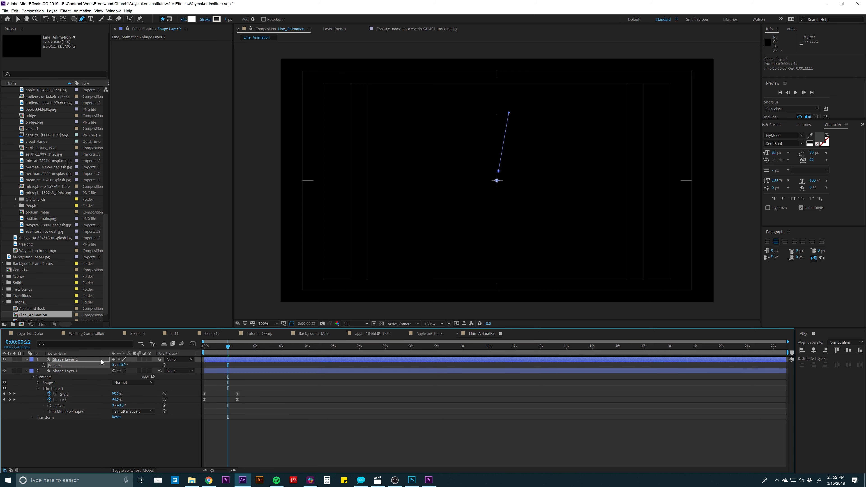
- Duplicate the 10° line layer and set the new copy's rotation to 20°
{"action": "left_click", "coordinate": [101, 359]}
{"action": "key", "text": "ctrl+d"}
{"action": "key", "text": "r"}
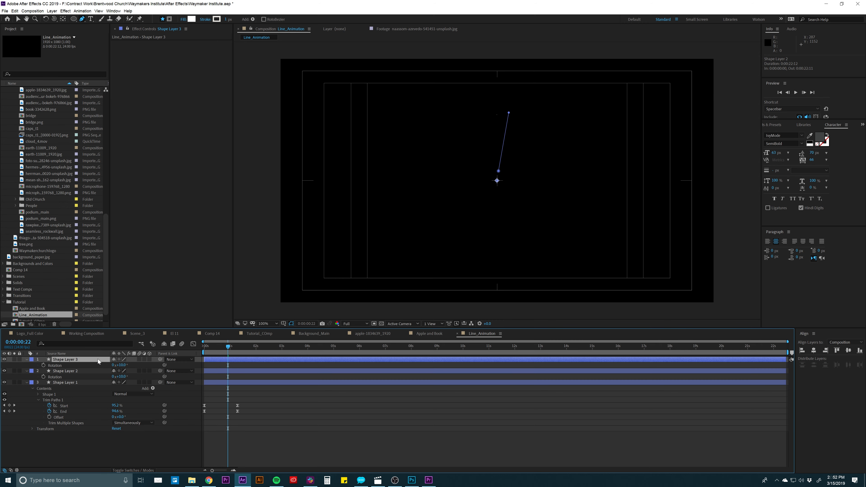
{"action": "left_click", "coordinate": [122, 365]}
{"action": "type", "text": "20"}
{"action": "key", "text": "Return"}
- Duplicate the 20° line layer and set the new copy's rotation to 30°
{"action": "left_click", "coordinate": [94, 358]}
{"action": "key", "text": "ctrl+d"}
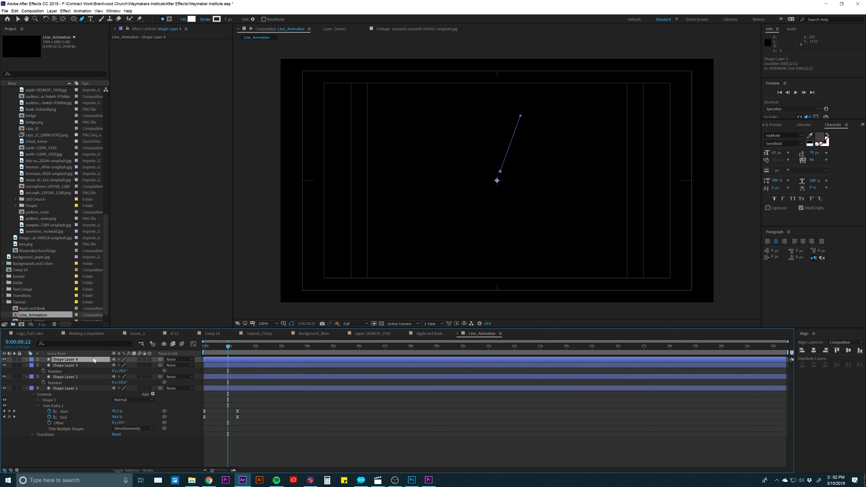
{"action": "key", "text": "r"}
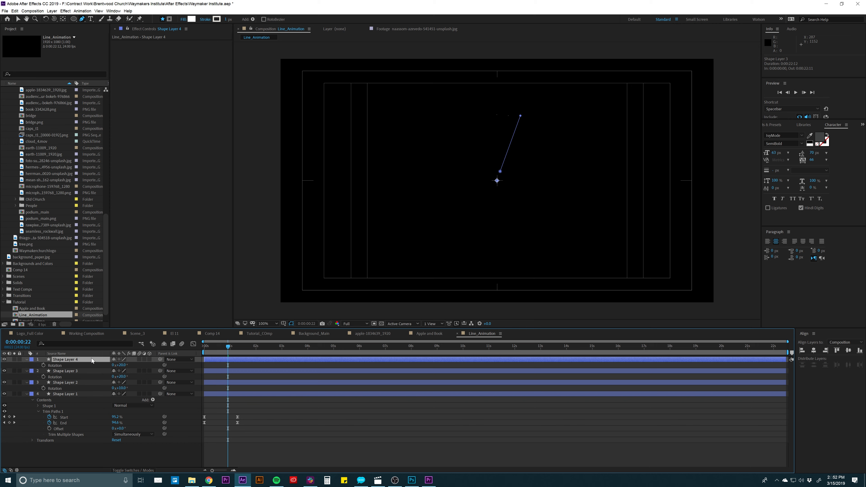
{"action": "left_click", "coordinate": [120, 365]}
{"action": "key", "text": "Return"}
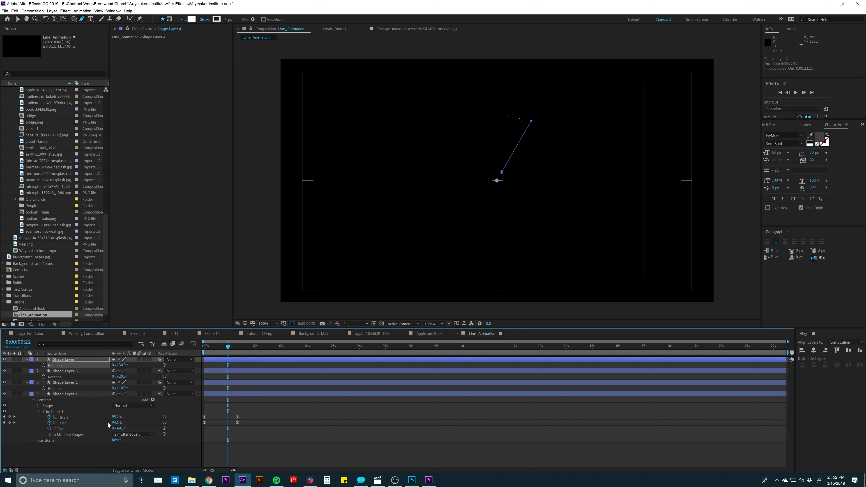
- Collapse the properties of all four shape layers in the timeline and deselect them
{"action": "key", "text": "ctrl+a"}
{"action": "key", "text": "u"}
{"action": "key", "text": "u"}
{"action": "left_click", "coordinate": [221, 434]}
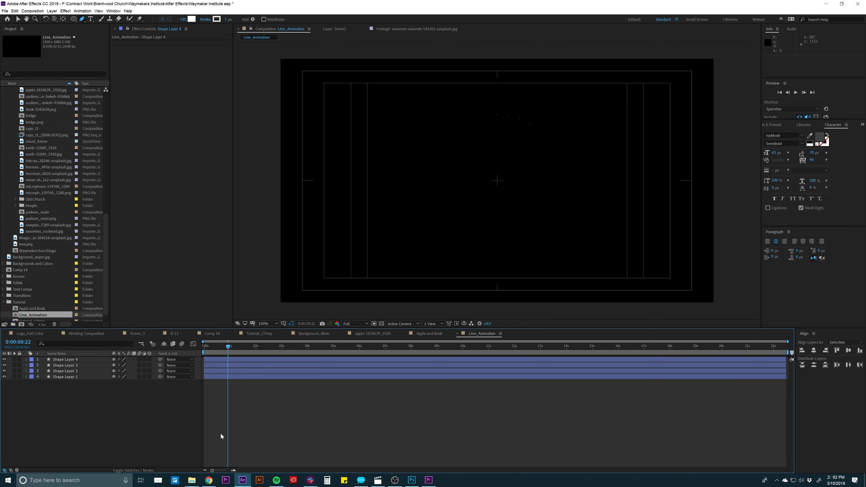
- Stagger Shape Layers 2, 3 and 4 so each starts slightly after the one below it, and preview the burst
{"action": "left_click_drag", "start_coordinate": [211, 372], "coordinate": [219, 361]}
{"action": "left_click", "coordinate": [258, 430]}
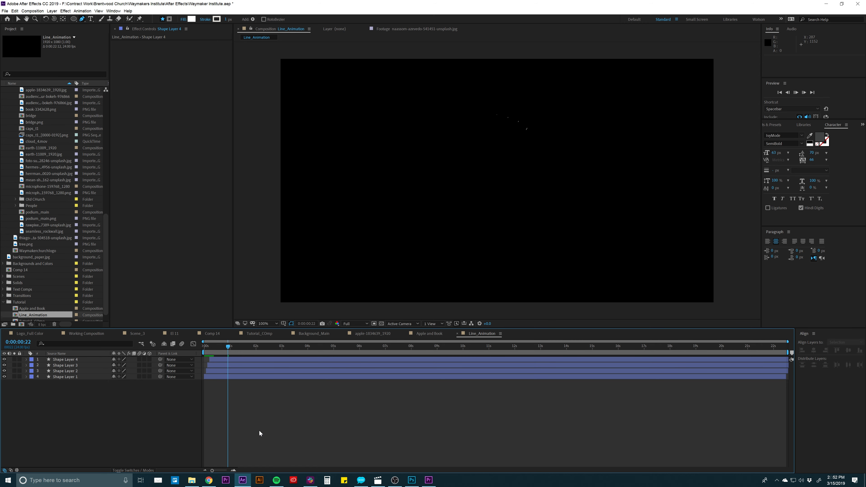
{"action": "key", "text": "space"}
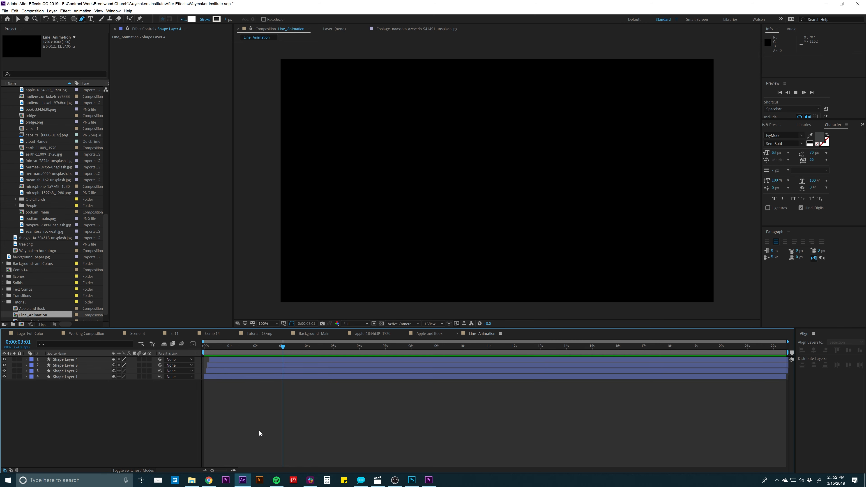
{"action": "key", "text": "space"}
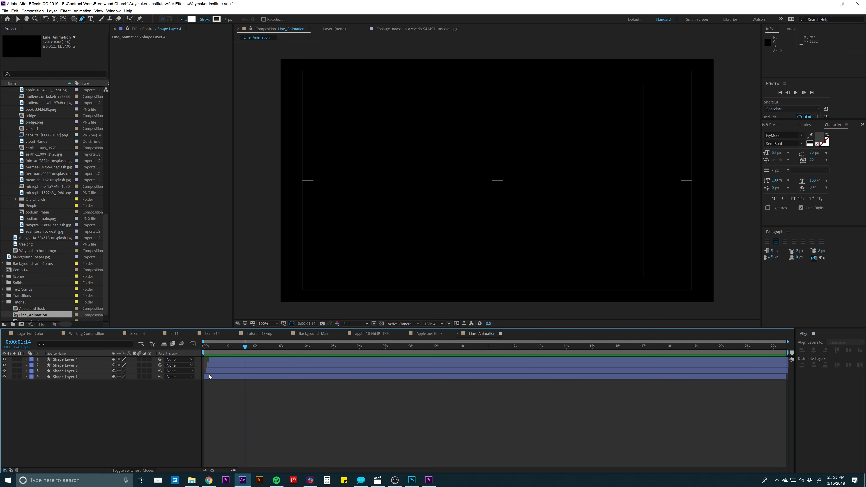
{"action": "key", "text": "space"}
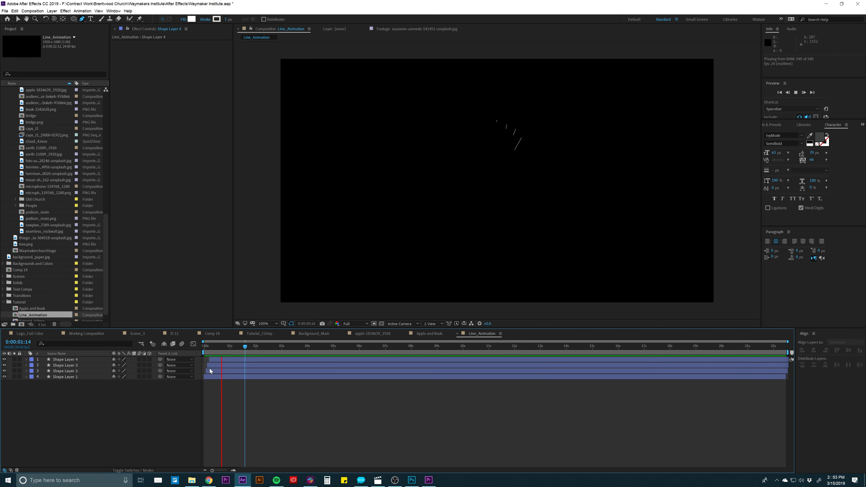
{"action": "key", "text": "space"}
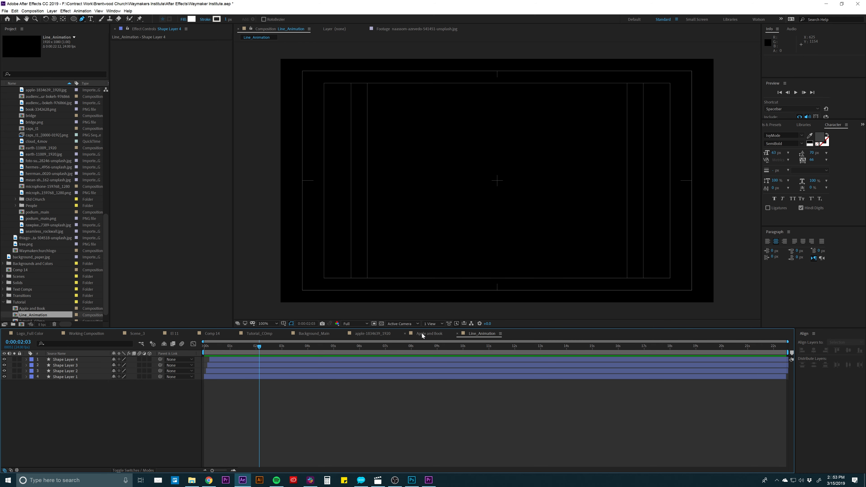
- Examine the finished Scene_3 composition as a reference, scrubbing from 0:00:04:00 to 0:00:10:20
{"action": "left_click", "coordinate": [262, 333]}
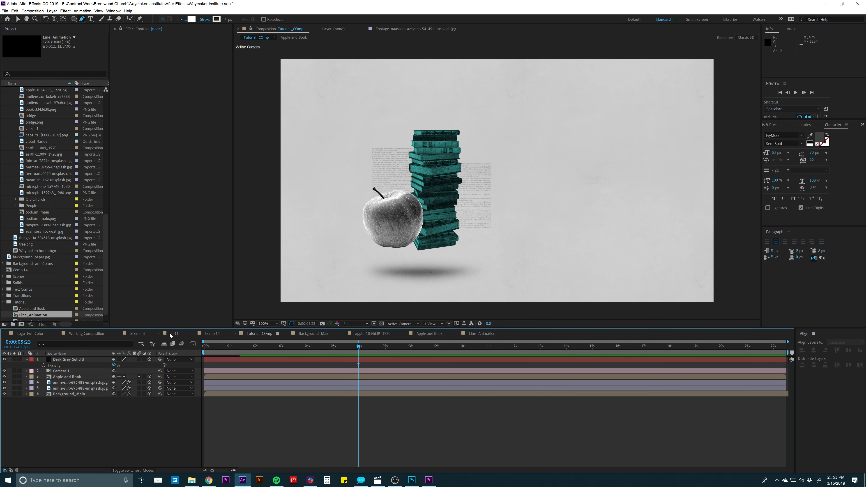
{"action": "left_click", "coordinate": [200, 334]}
{"action": "left_click", "coordinate": [132, 333]}
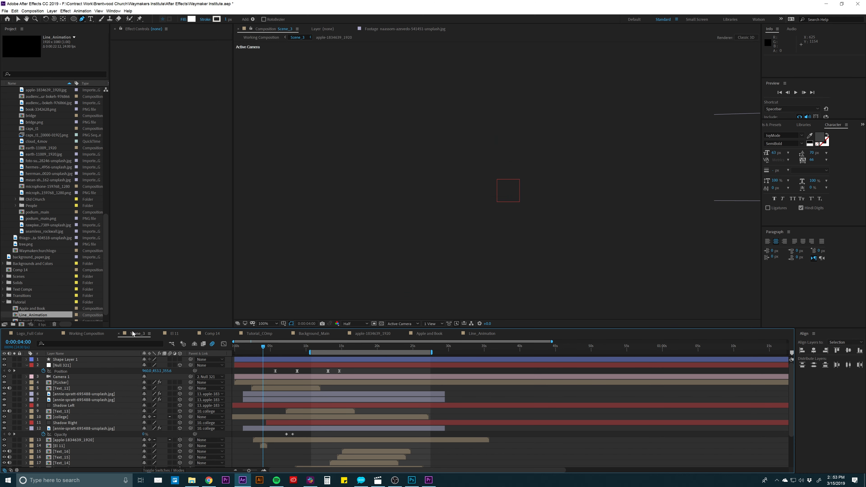
{"action": "left_click", "coordinate": [259, 334]}
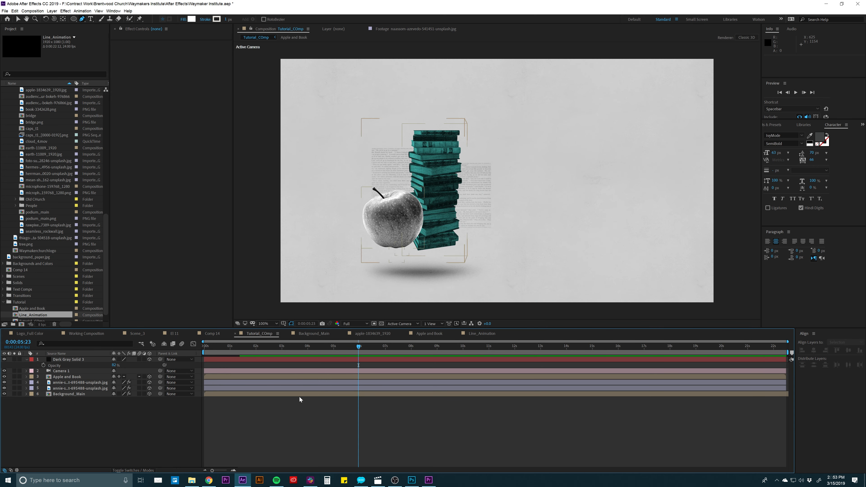
{"action": "left_click", "coordinate": [137, 333]}
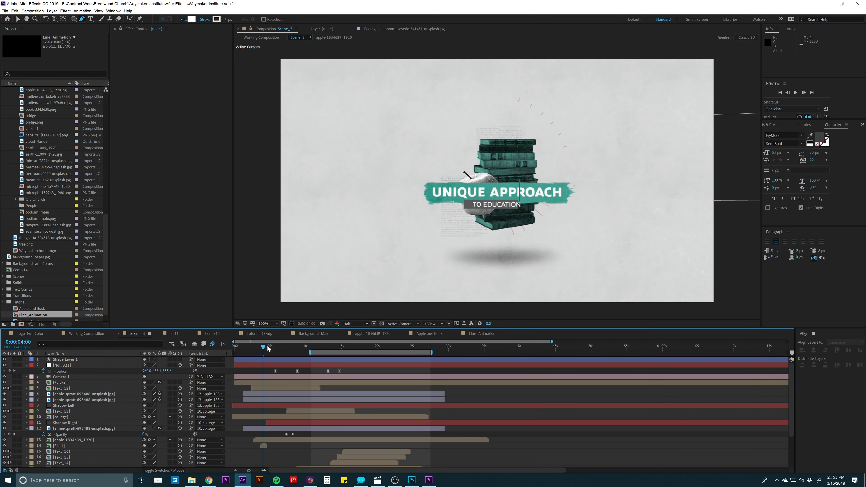
{"action": "left_click_drag", "start_coordinate": [267, 348], "coordinate": [314, 347]}
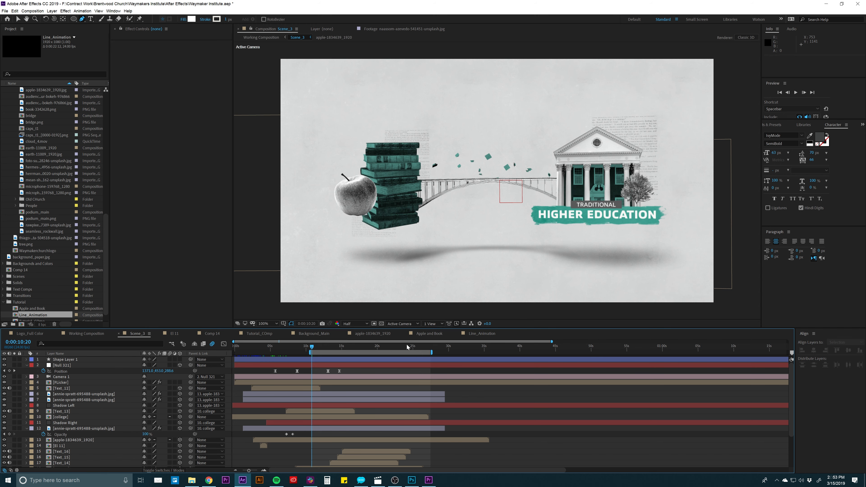
- Return to the Tutorial_COmp composition and collapse the properties of all its layers
{"action": "left_click", "coordinate": [262, 335]}
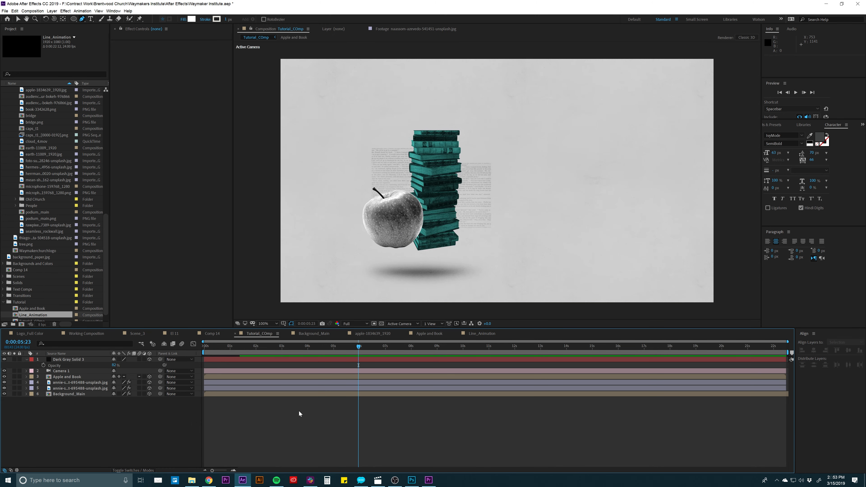
{"action": "left_click", "coordinate": [299, 364]}
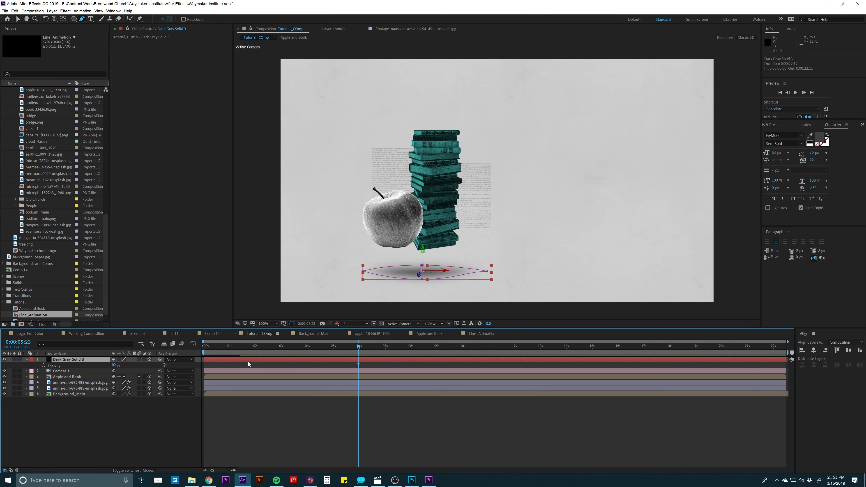
{"action": "key", "text": "ctrl+a"}
{"action": "key", "text": "u"}
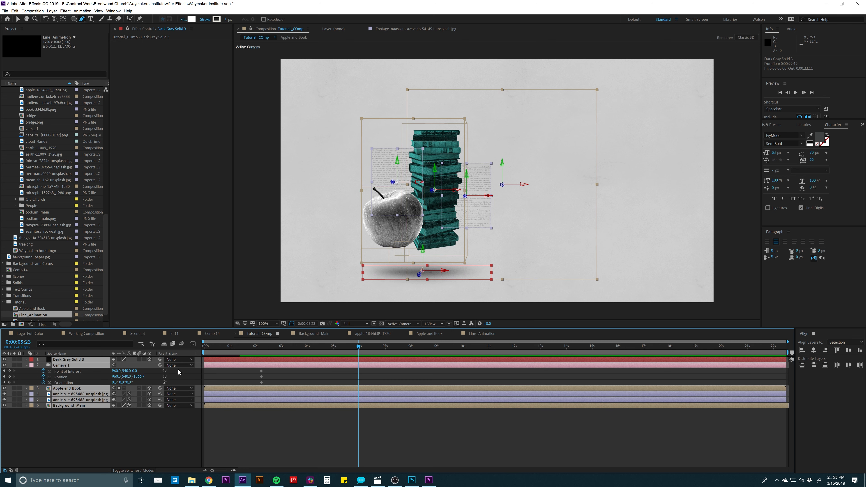
{"action": "left_click", "coordinate": [92, 438]}
- Rename the Dark Gray Solid 3 layer as Shadow, and move it directly beneath the Apple and Book layer
{"action": "left_click", "coordinate": [81, 359]}
{"action": "key", "text": "Return"}
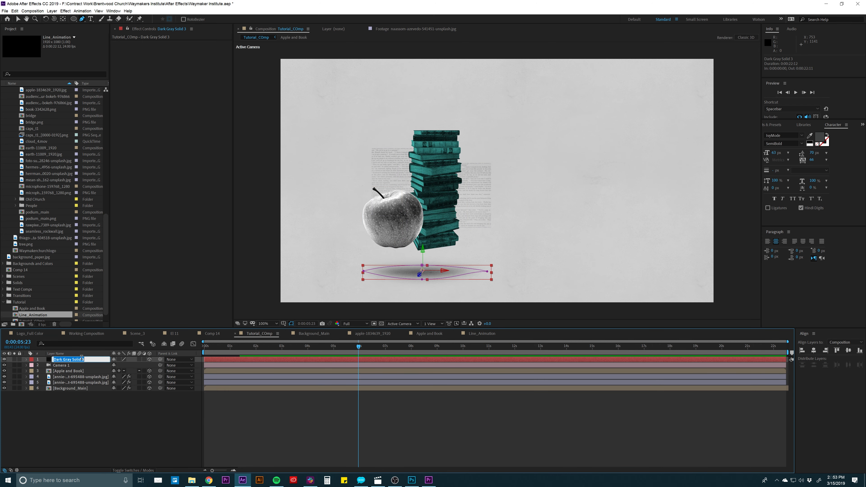
{"action": "type", "text": "Shadow"}
{"action": "key", "text": "Return"}
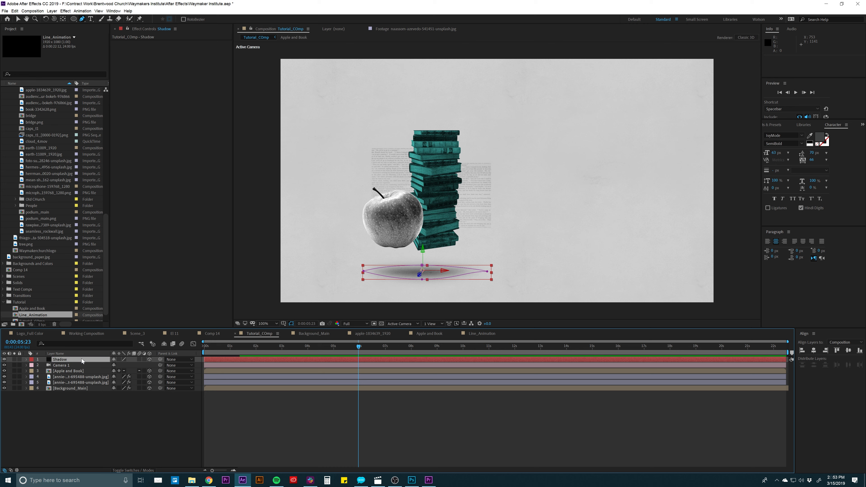
{"action": "left_click_drag", "start_coordinate": [78, 360], "coordinate": [79, 375]}
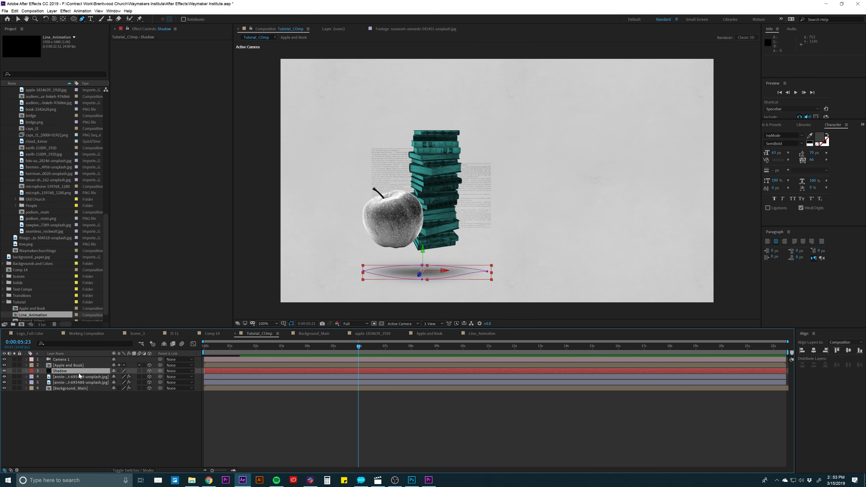
{"action": "left_click", "coordinate": [79, 360]}
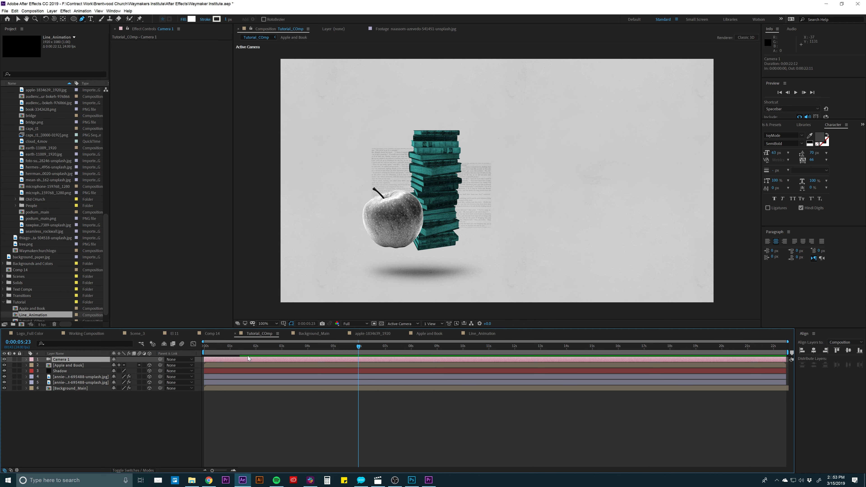
- Delete the Point of Interest, Position and Orientation keyframes from the Camera 1 layer
{"action": "key", "text": "u"}
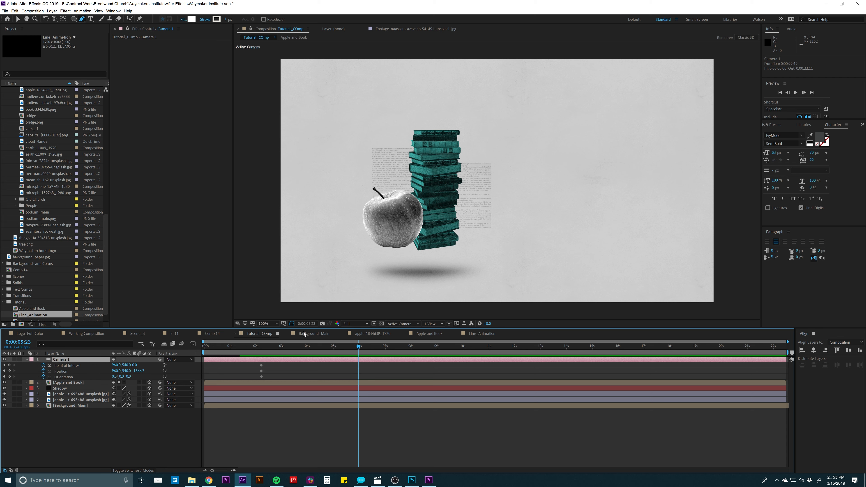
{"action": "left_click_drag", "start_coordinate": [251, 364], "coordinate": [272, 379]}
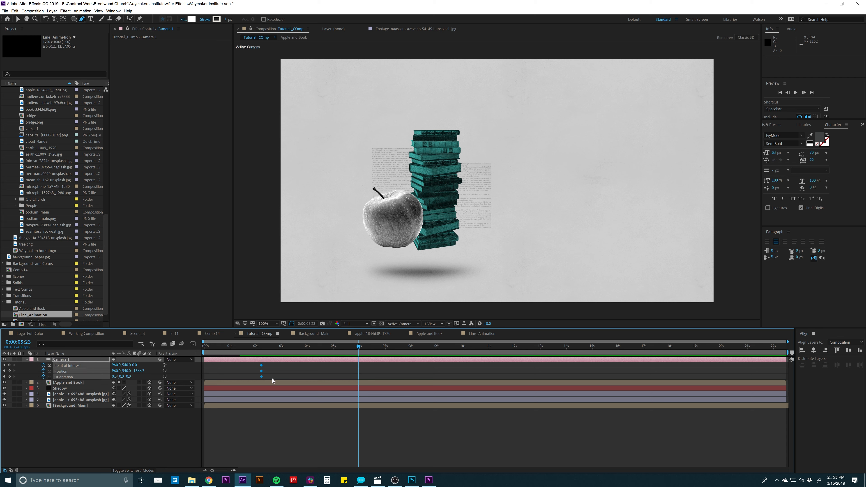
{"action": "key", "text": "Delete"}
- Add a null object to the composition and rename it Camera Movement
{"action": "left_click", "coordinate": [52, 11]}
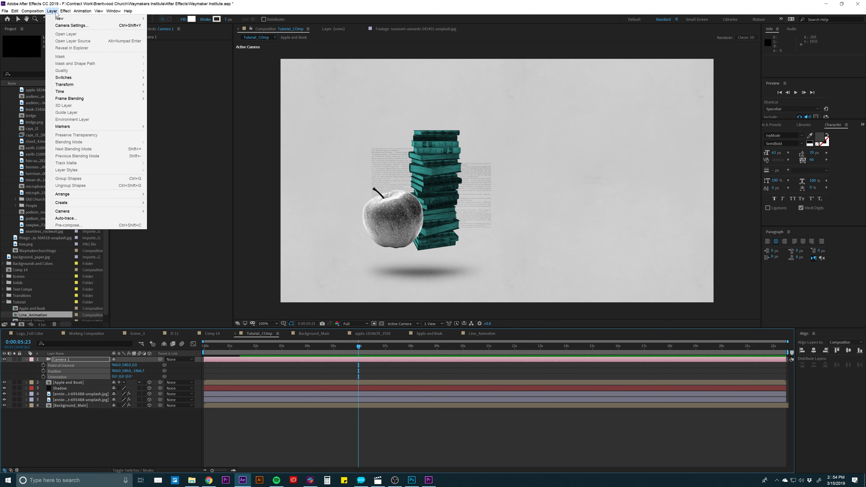
{"action": "mouse_move", "coordinate": [59, 19]}
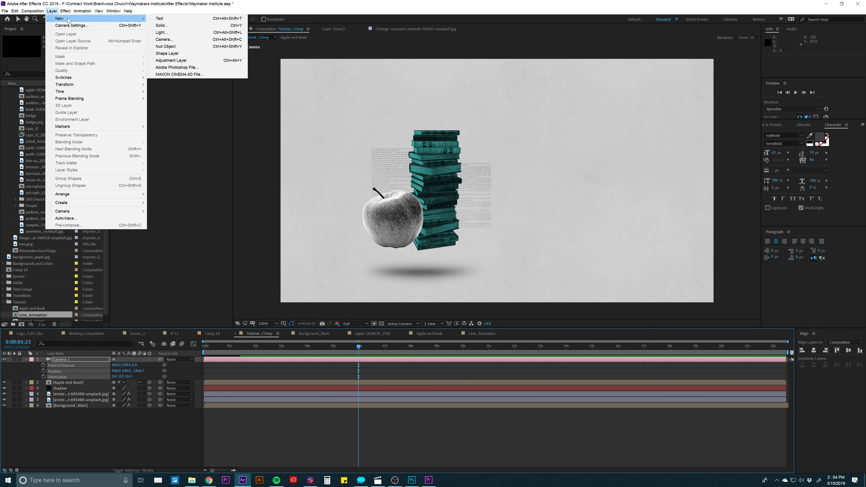
{"action": "left_click", "coordinate": [165, 46]}
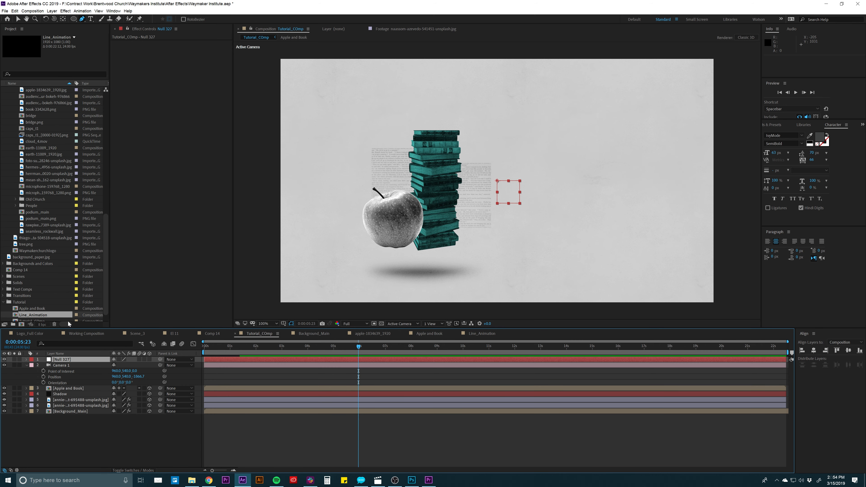
{"action": "left_click", "coordinate": [70, 360]}
{"action": "key", "text": "Return"}
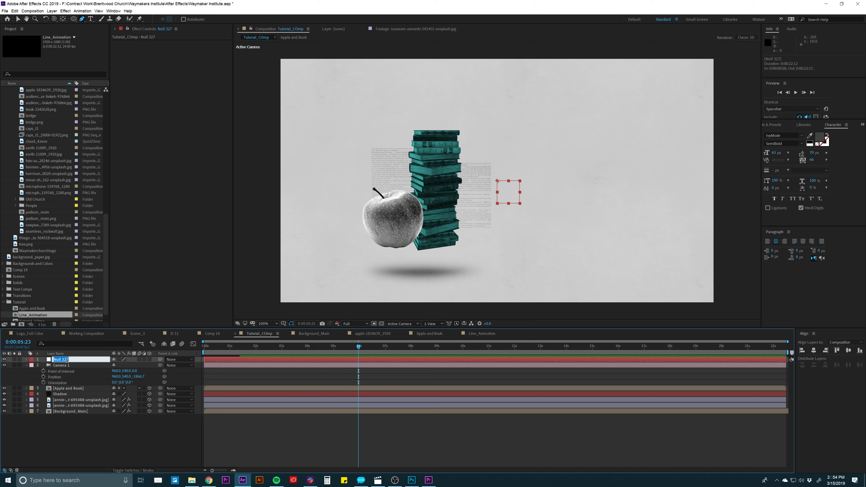
{"action": "type", "text": "Camera Movement"}
{"action": "key", "text": "Return"}
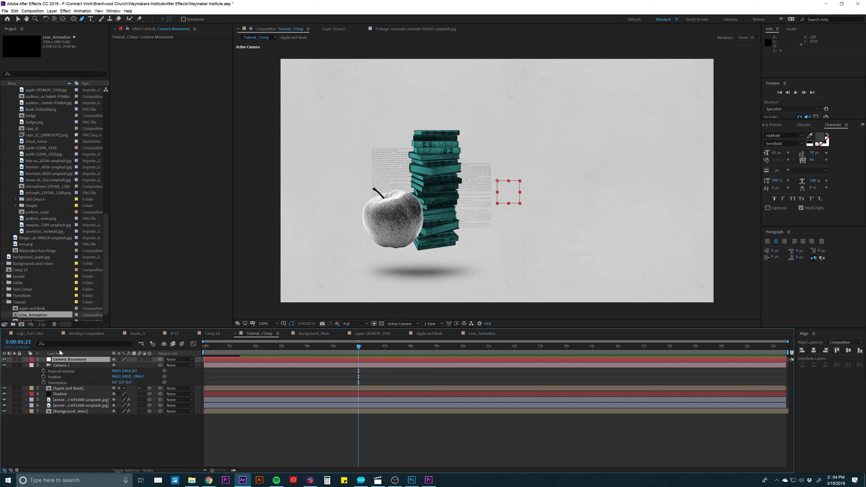
- Make the Camera Movement null a 3D layer, parent Camera 1 to it, and collapse the camera's properties
{"action": "left_click", "coordinate": [150, 360]}
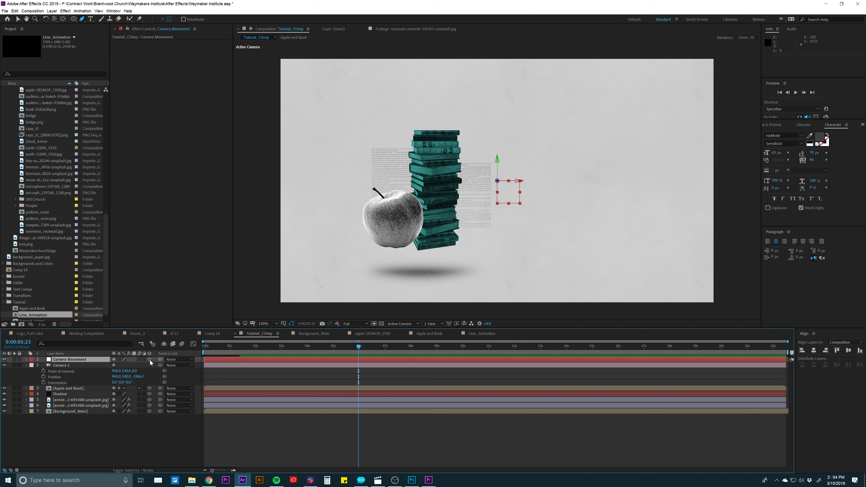
{"action": "left_click", "coordinate": [76, 367]}
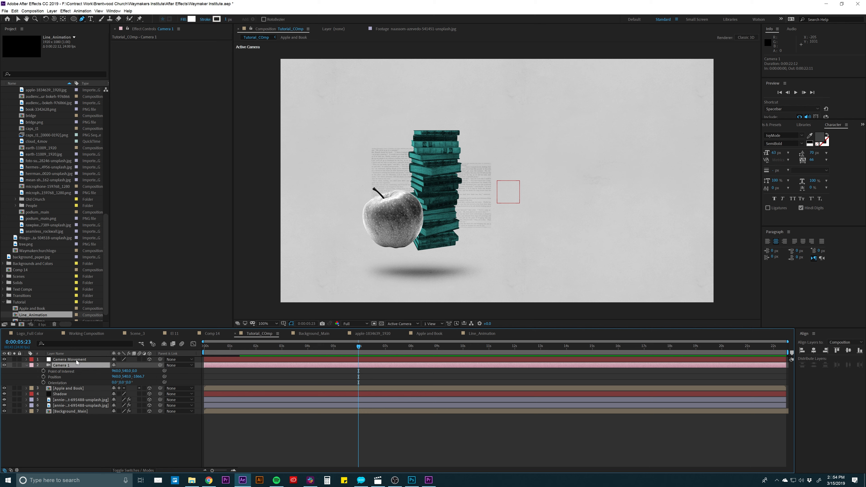
{"action": "left_click_drag", "start_coordinate": [160, 365], "coordinate": [66, 361]}
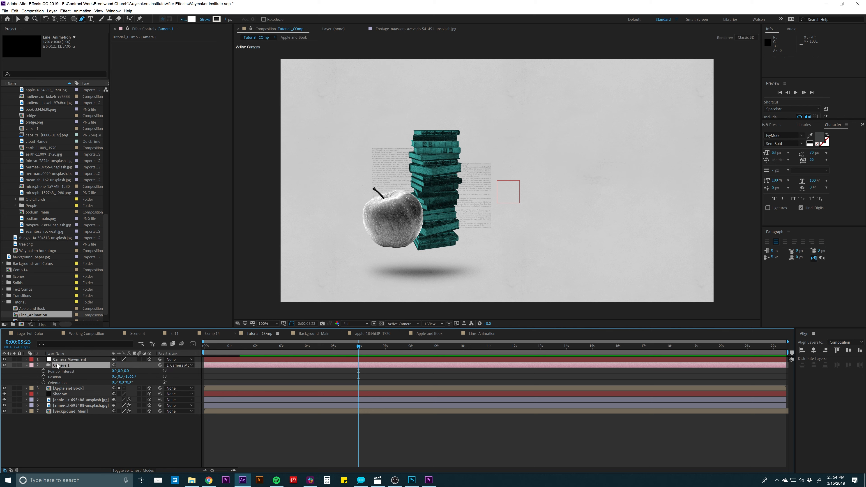
{"action": "left_click", "coordinate": [58, 366]}
{"action": "key", "text": "u"}
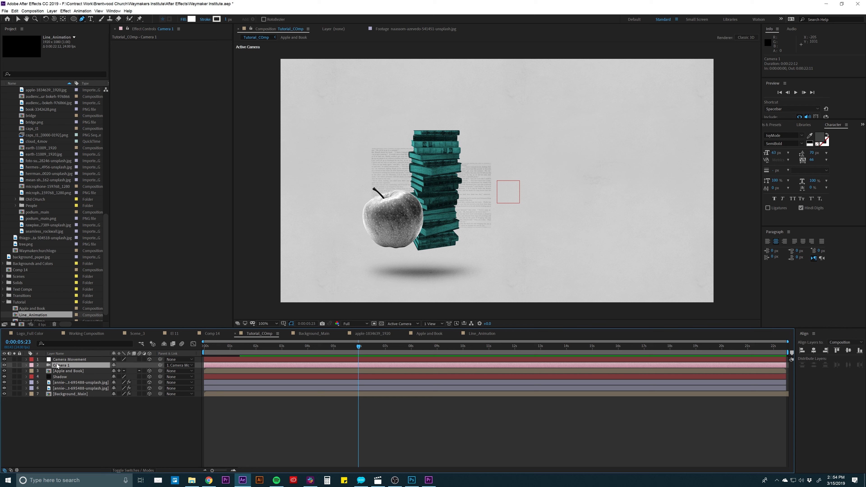
{"action": "left_click", "coordinate": [74, 414]}
- At 0:00:00:17, start Position keyframes on the Camera Movement null and move it to about 649, 567, 0
{"action": "left_click", "coordinate": [70, 362]}
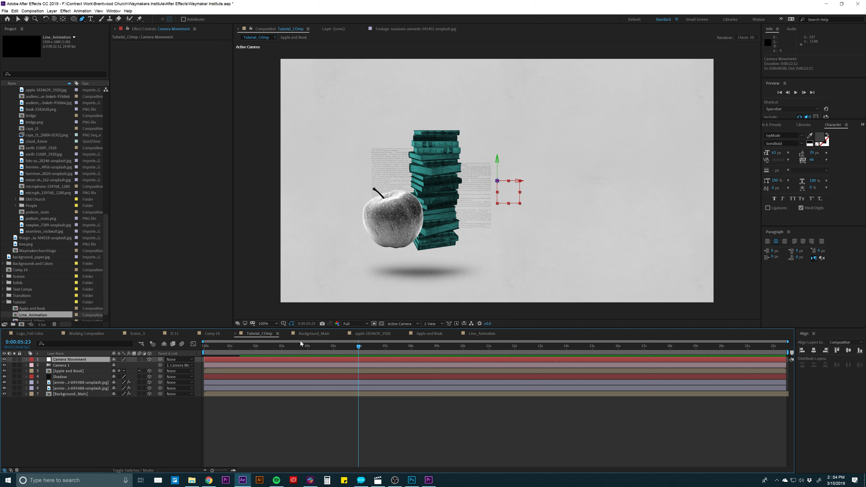
{"action": "left_click_drag", "start_coordinate": [331, 348], "coordinate": [223, 347]}
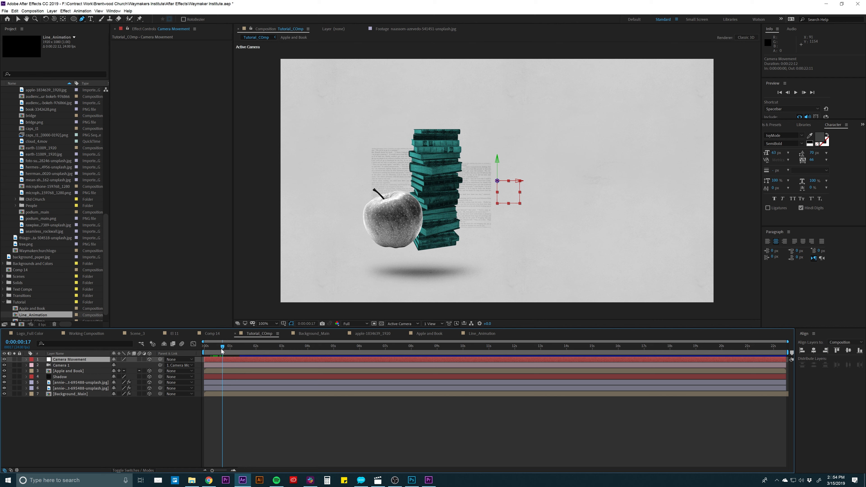
{"action": "left_click", "coordinate": [26, 359]}
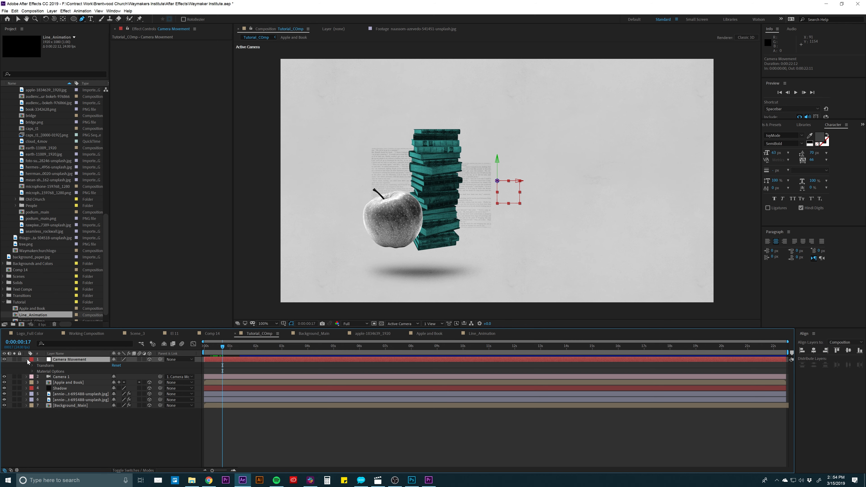
{"action": "left_click", "coordinate": [35, 366]}
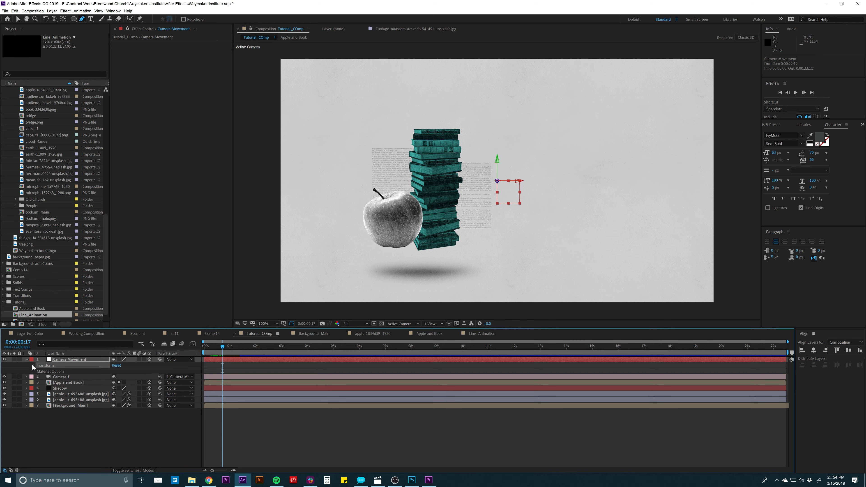
{"action": "left_click", "coordinate": [33, 366]}
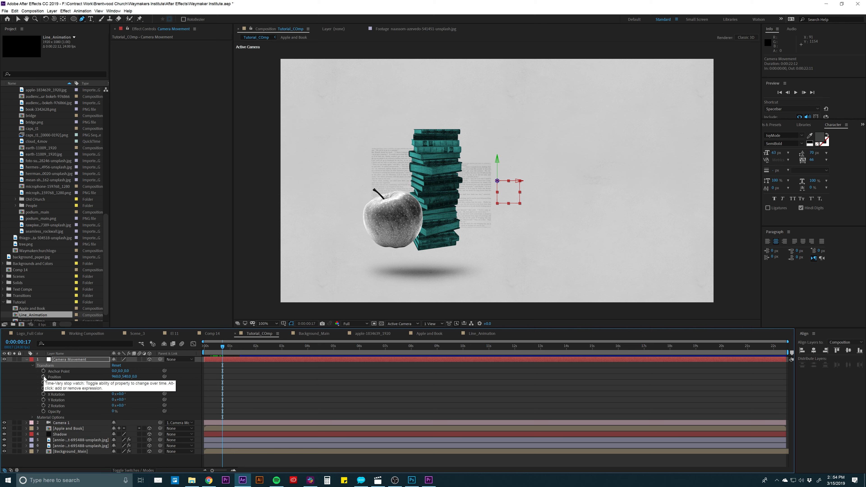
{"action": "left_click", "coordinate": [44, 377]}
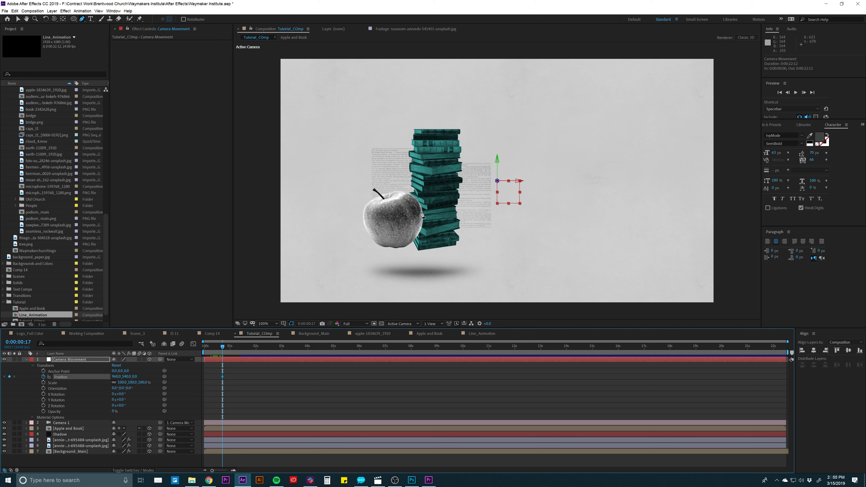
{"action": "key", "text": "v"}
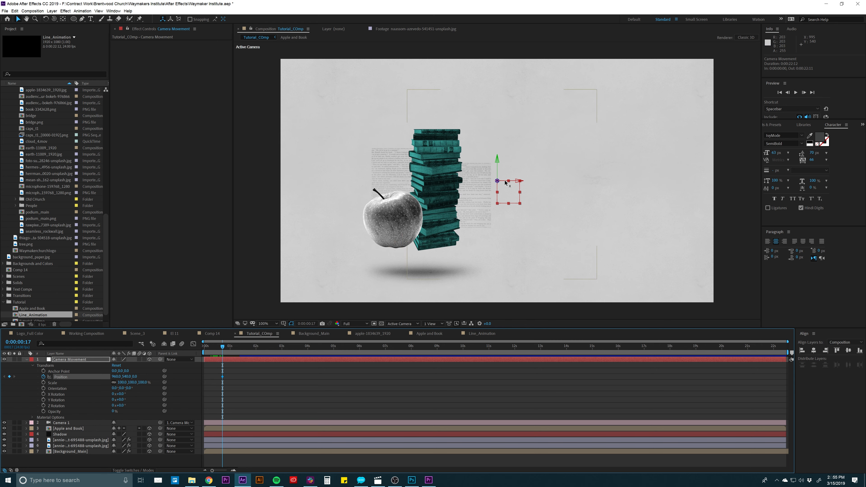
{"action": "left_click_drag", "start_coordinate": [505, 183], "coordinate": [435, 188]}
{"action": "left_click_drag", "start_coordinate": [498, 161], "coordinate": [498, 168]}
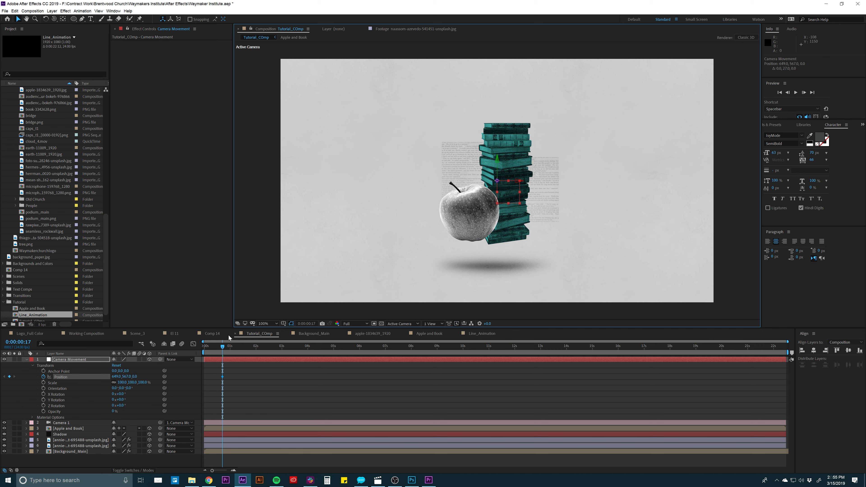
- Duplicate the null's Position keyframe at 0:00:02:01, move the null to about 1103, 567, 0 at 0:00:04:01, and preview the move
{"action": "left_click_drag", "start_coordinate": [223, 347], "coordinate": [256, 351]}
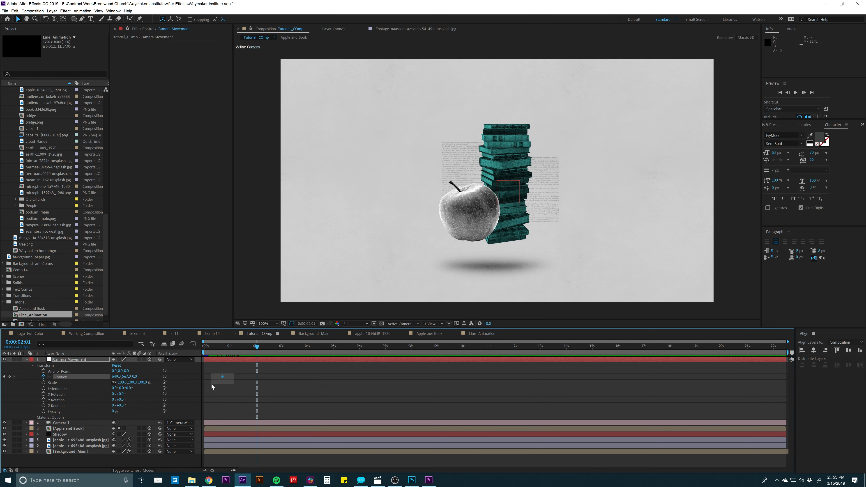
{"action": "key", "text": "ctrl+c"}
{"action": "left_click_drag", "start_coordinate": [255, 346], "coordinate": [308, 348]}
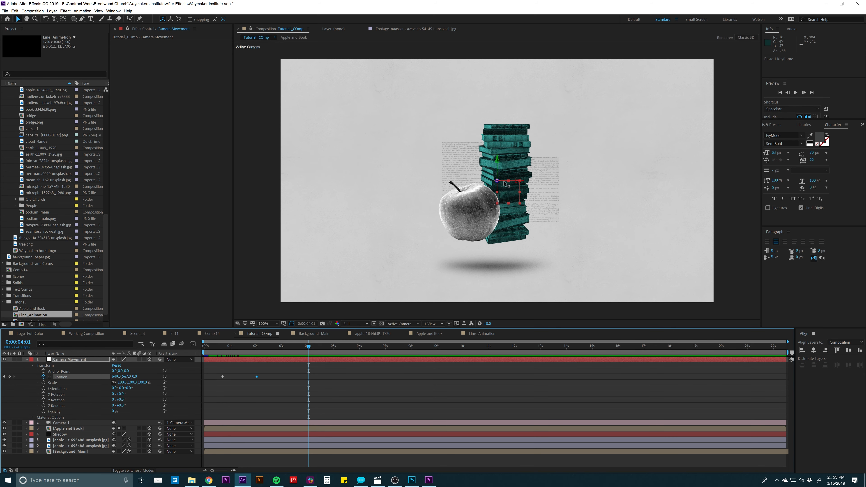
{"action": "left_click_drag", "start_coordinate": [505, 184], "coordinate": [604, 193]}
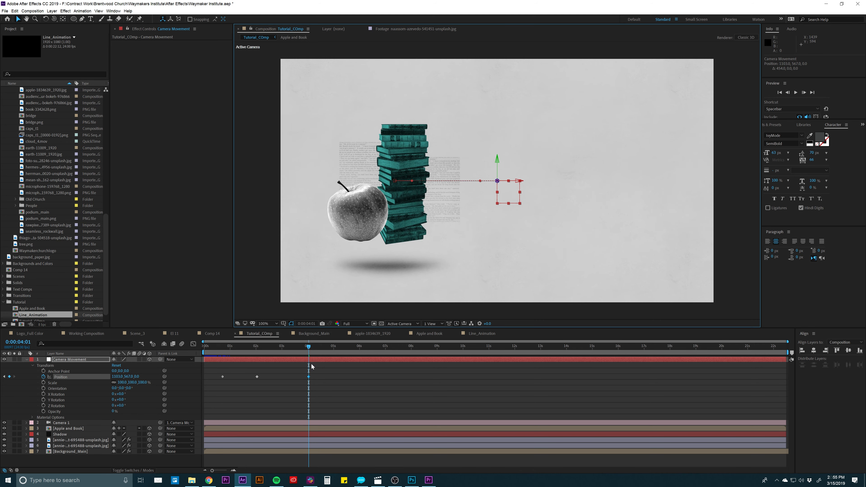
{"action": "mouse_move", "coordinate": [289, 345]}
{"action": "left_mouse_down"}
{"action": "mouse_move", "coordinate": [265, 345]}
{"action": "mouse_move", "coordinate": [296, 346]}
{"action": "mouse_move", "coordinate": [262, 345]}
{"action": "mouse_move", "coordinate": [281, 345]}
{"action": "left_mouse_up"}
{"action": "key", "text": "space"}
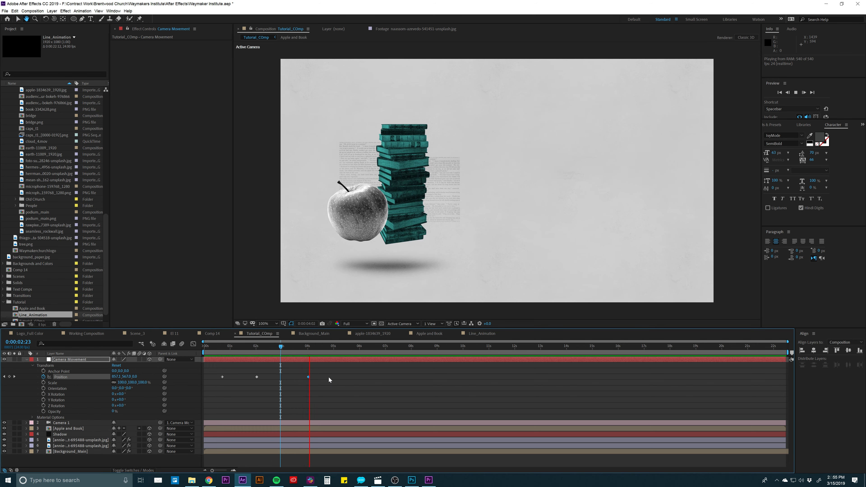
{"action": "key", "text": "space"}
- Apply Easy Ease to all three Position keyframes of the Camera Movement null
{"action": "left_click_drag", "start_coordinate": [330, 370], "coordinate": [220, 388]}
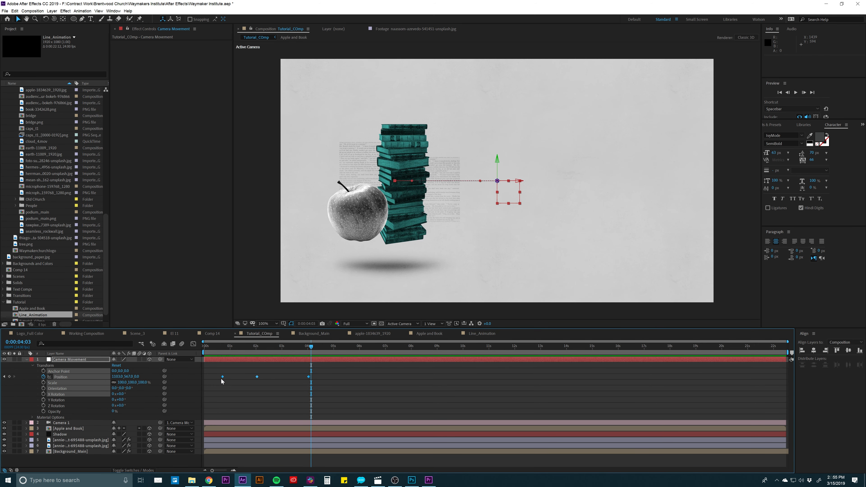
{"action": "right_click", "coordinate": [222, 378]}
{"action": "mouse_move", "coordinate": [253, 454]}
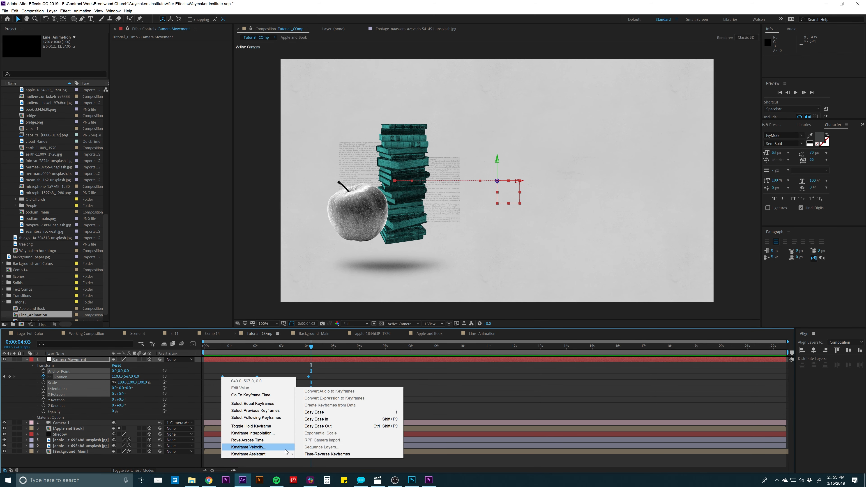
{"action": "left_click", "coordinate": [322, 412]}
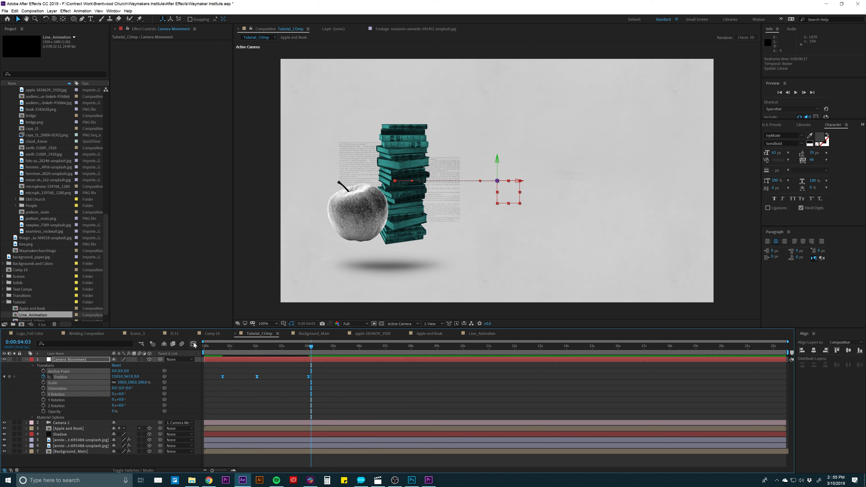
- Reshape the null's Position speed graph into a steeper central peak between the last two keyframes, and return to the layer bar view
{"action": "left_click", "coordinate": [193, 344]}
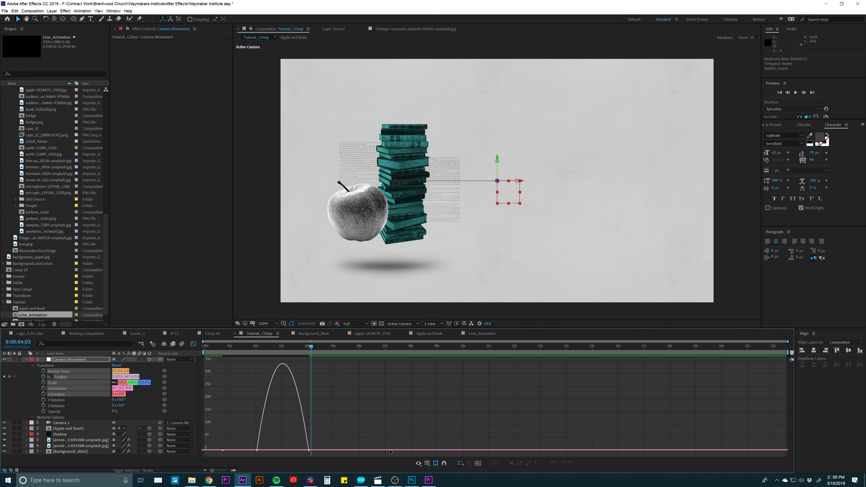
{"action": "left_click", "coordinate": [428, 463]}
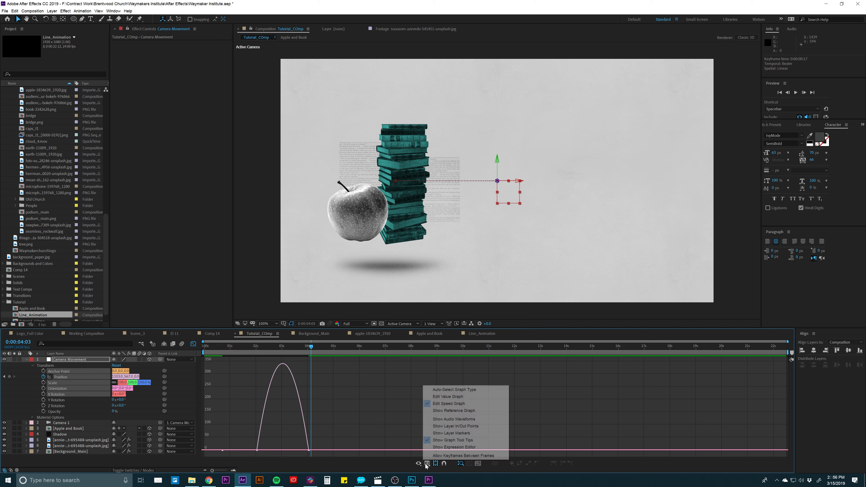
{"action": "left_click", "coordinate": [438, 404]}
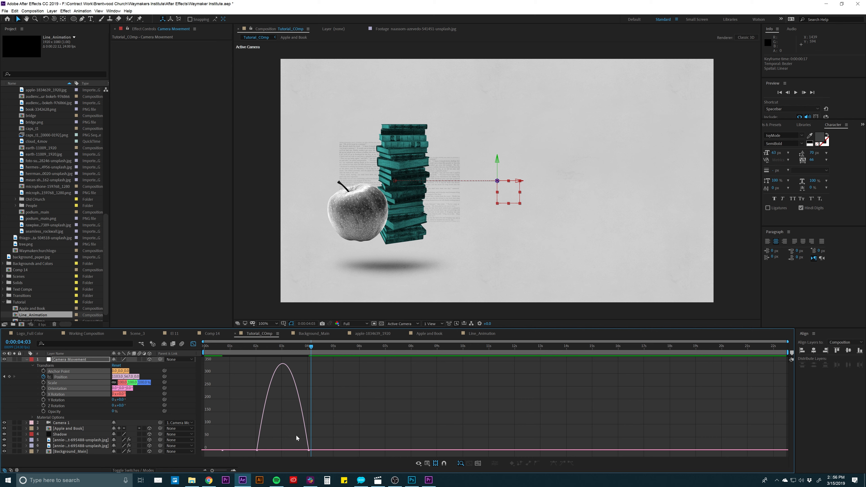
{"action": "left_click_drag", "start_coordinate": [302, 438], "coordinate": [272, 450]}
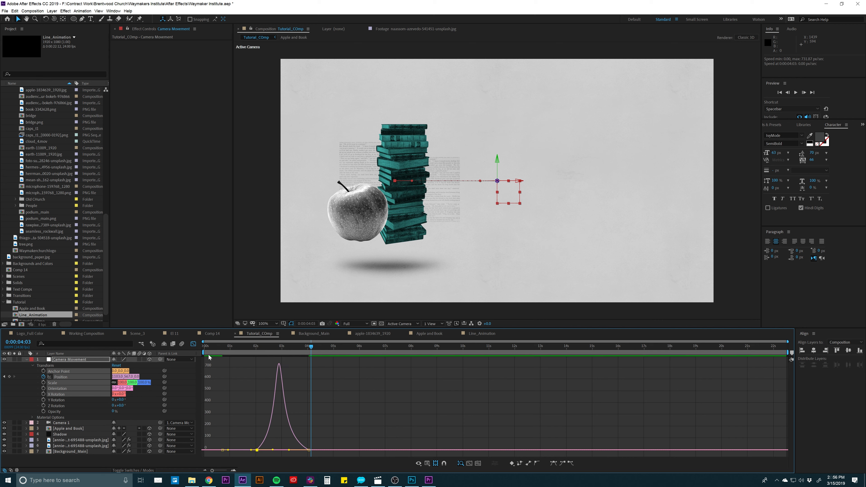
{"action": "left_click", "coordinate": [193, 345]}
{"action": "left_click", "coordinate": [266, 397]}
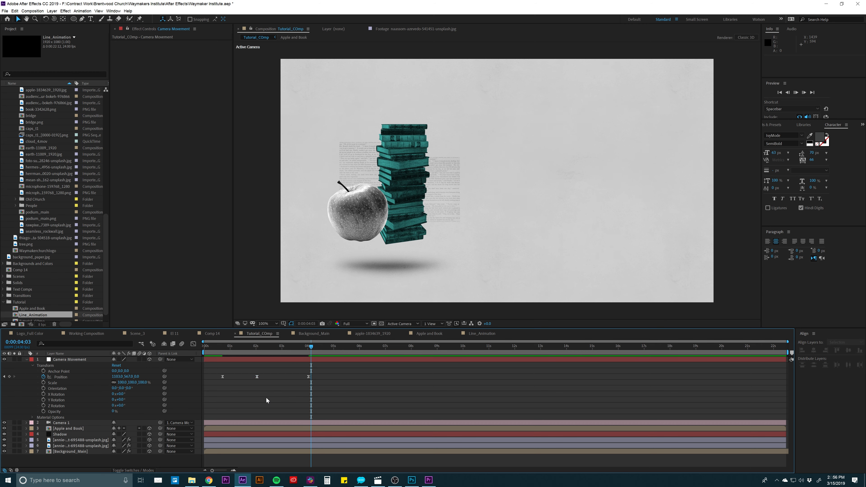
- End the work area at 0:00:04:19, preview the camera move, and scrub to 0:00:04:00
{"action": "key", "text": "space"}
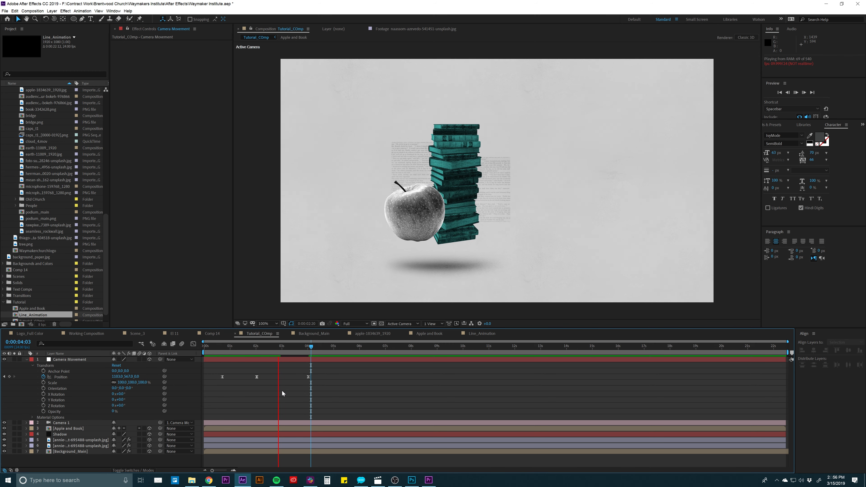
{"action": "left_click", "coordinate": [328, 347]}
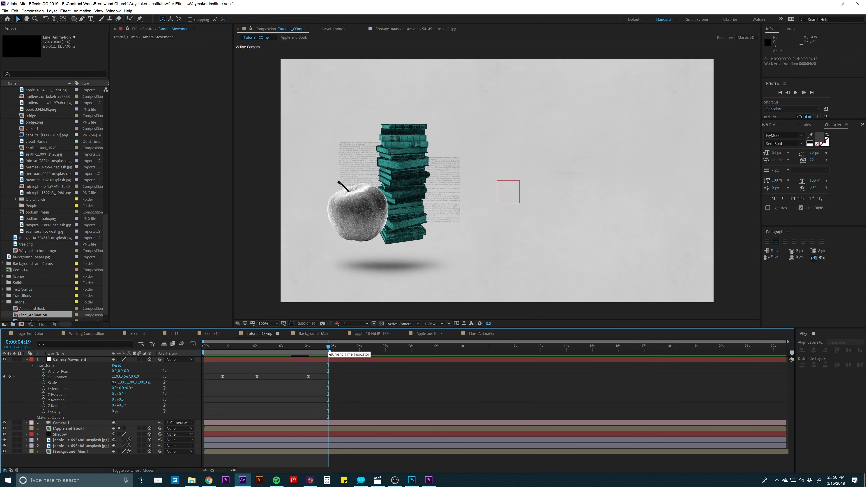
{"action": "key", "text": "space"}
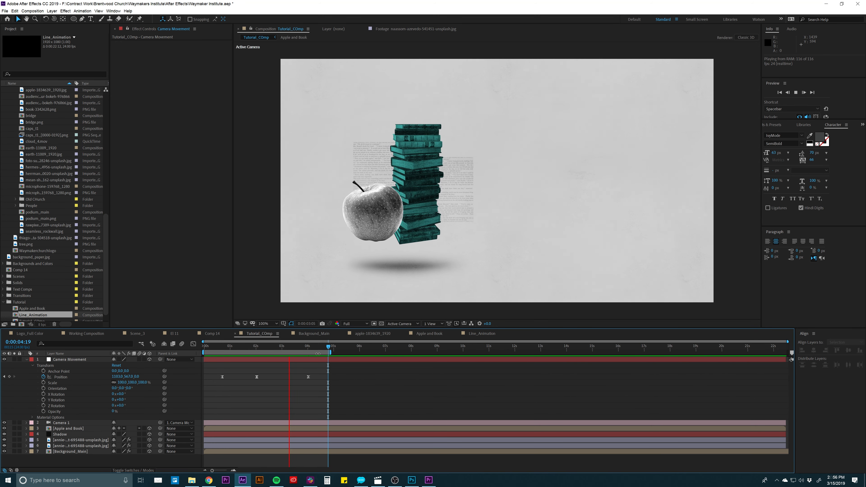
{"action": "mouse_move", "coordinate": [309, 346]}
{"action": "left_mouse_down"}
{"action": "mouse_move", "coordinate": [292, 346]}
{"action": "mouse_move", "coordinate": [299, 347]}
{"action": "left_mouse_up"}
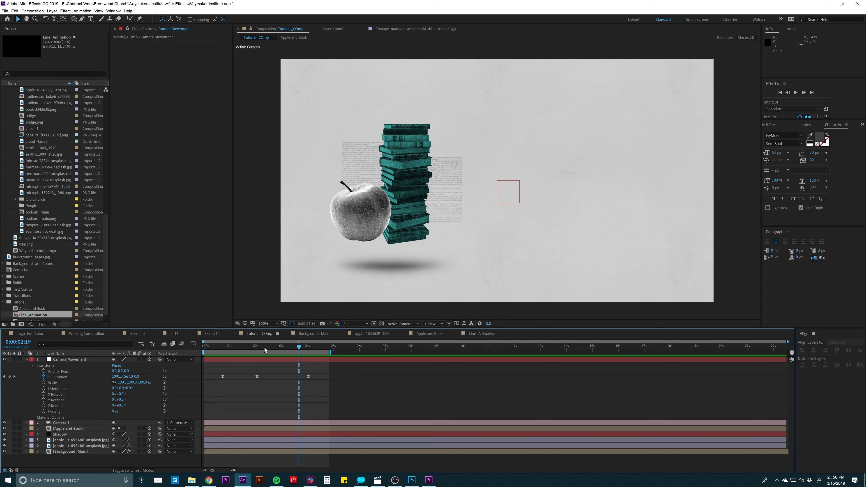
{"action": "left_click_drag", "start_coordinate": [290, 347], "coordinate": [307, 350]}
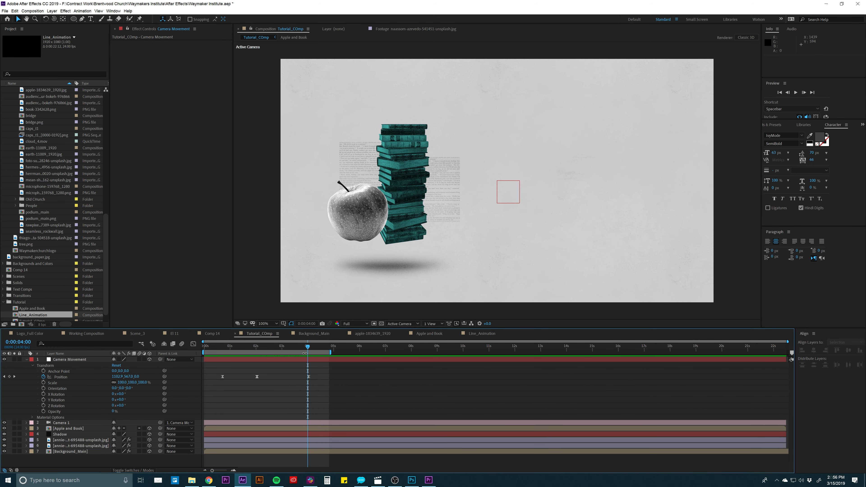
- Switch to File Explorer and browse to Contract Work > Brentwood Church > Waymakers Institute > Assets
{"action": "left_click", "coordinate": [191, 480]}
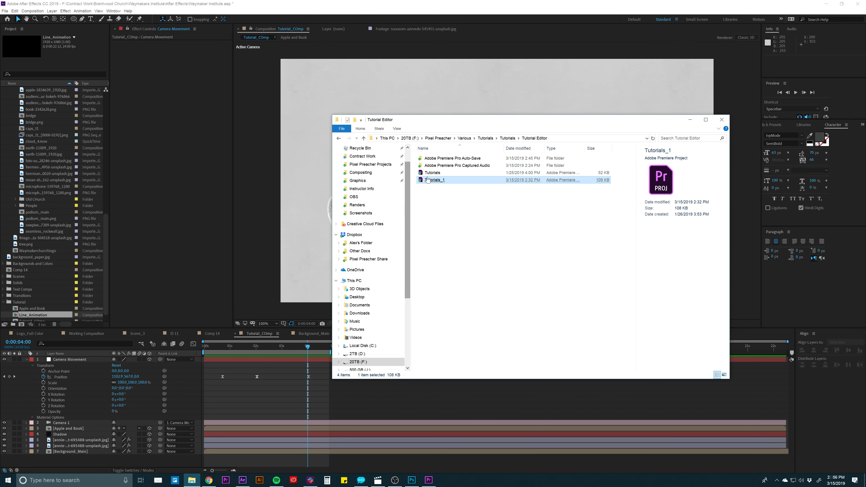
{"action": "left_click_drag", "start_coordinate": [421, 124], "coordinate": [396, 117]}
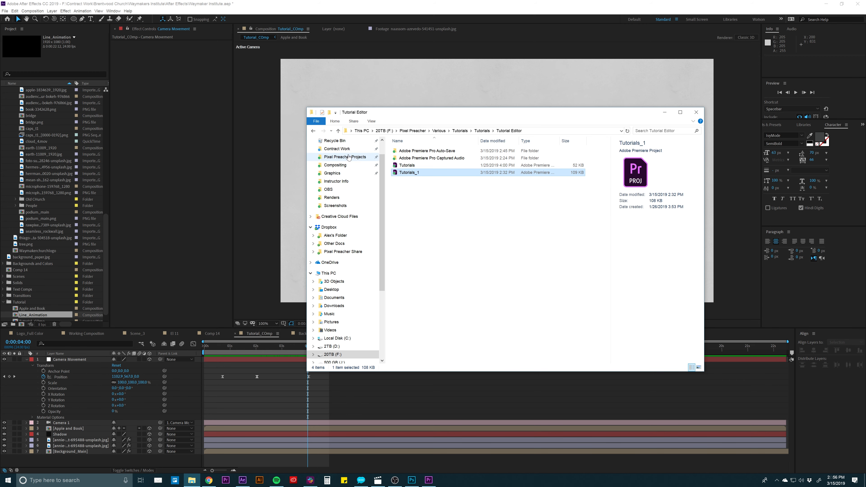
{"action": "left_click", "coordinate": [344, 149]}
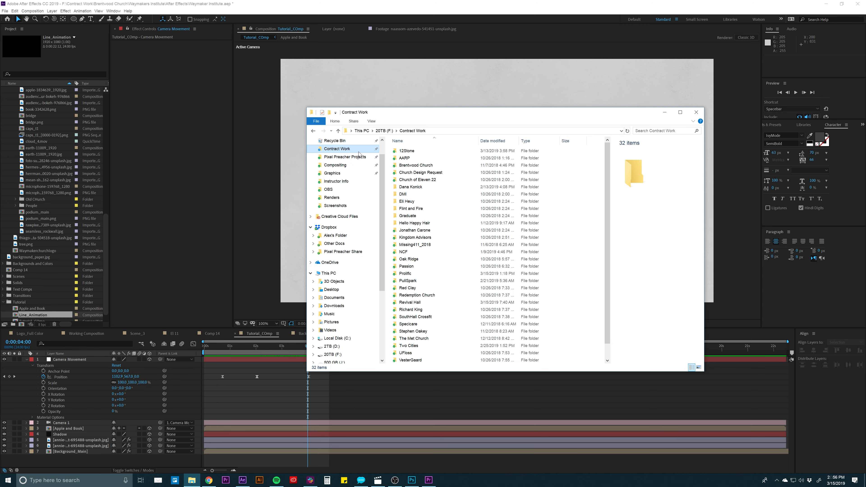
{"action": "double_click", "coordinate": [408, 166]}
{"action": "double_click", "coordinate": [411, 159]}
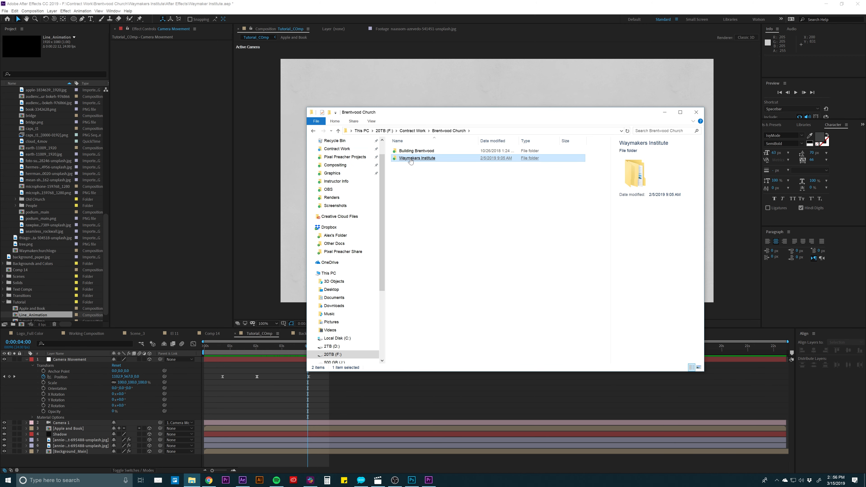
{"action": "double_click", "coordinate": [410, 160]}
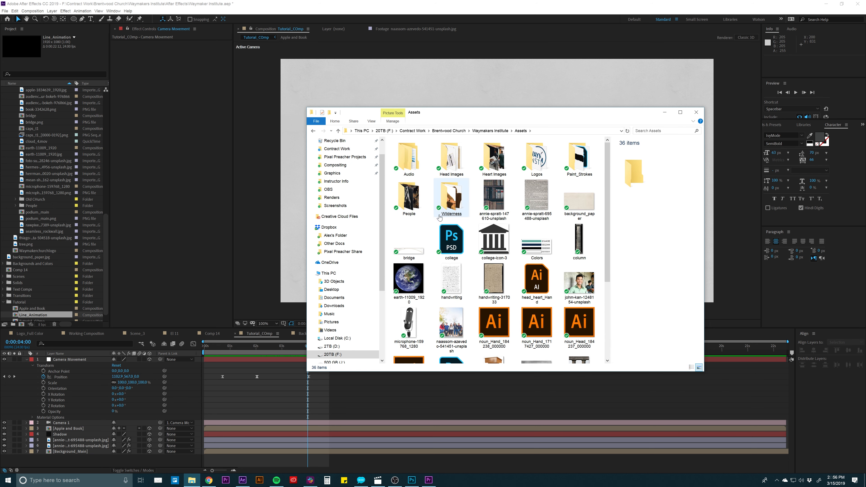
- Look through the Assets, Head Images and People folders, and view the original architecture-autumn-blue bridge photo
{"action": "scroll", "coordinate": [433, 223], "scroll_direction": "down", "scroll_amount": 3}
{"action": "left_click", "coordinate": [436, 223]}
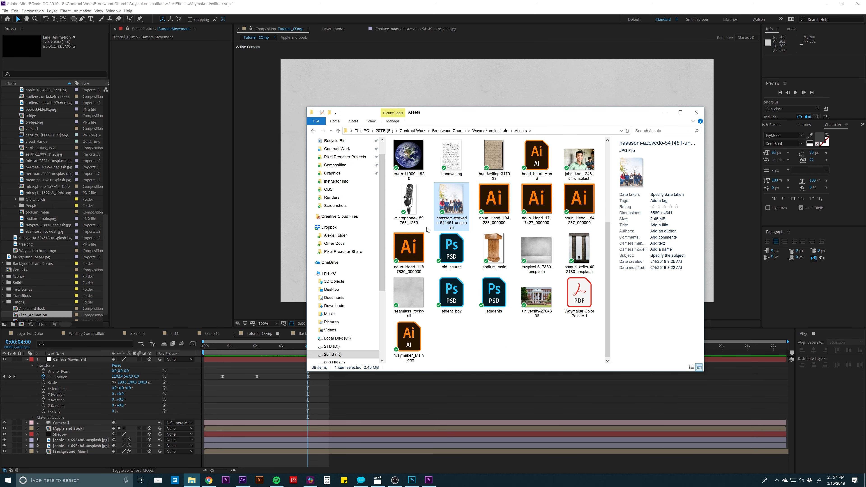
{"action": "scroll", "coordinate": [428, 230], "scroll_direction": "up", "scroll_amount": 3}
{"action": "double_click", "coordinate": [451, 159]}
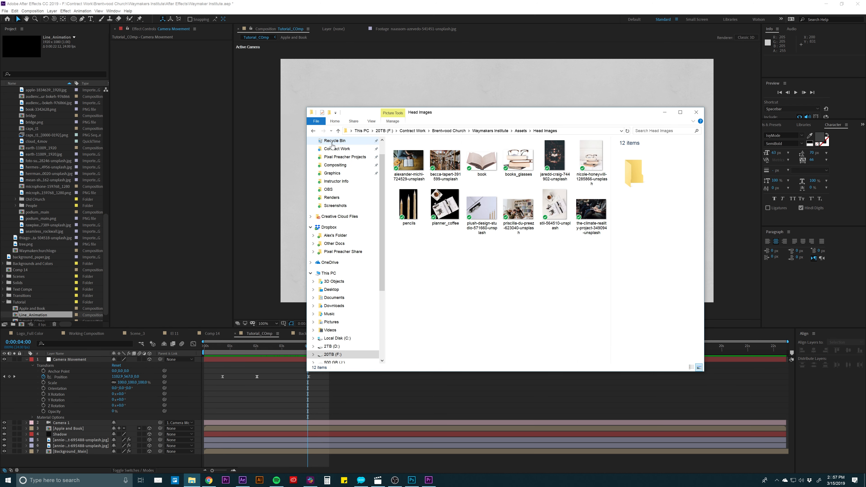
{"action": "left_click", "coordinate": [313, 131]}
{"action": "double_click", "coordinate": [409, 197]}
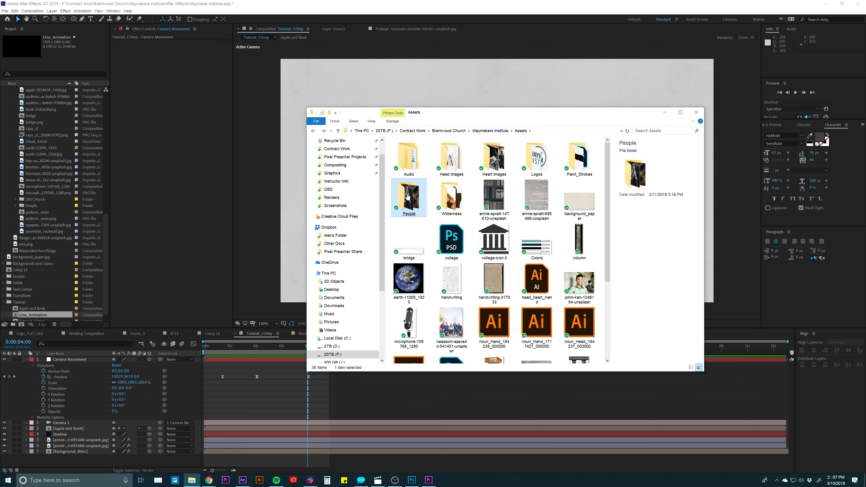
{"action": "double_click", "coordinate": [509, 162]}
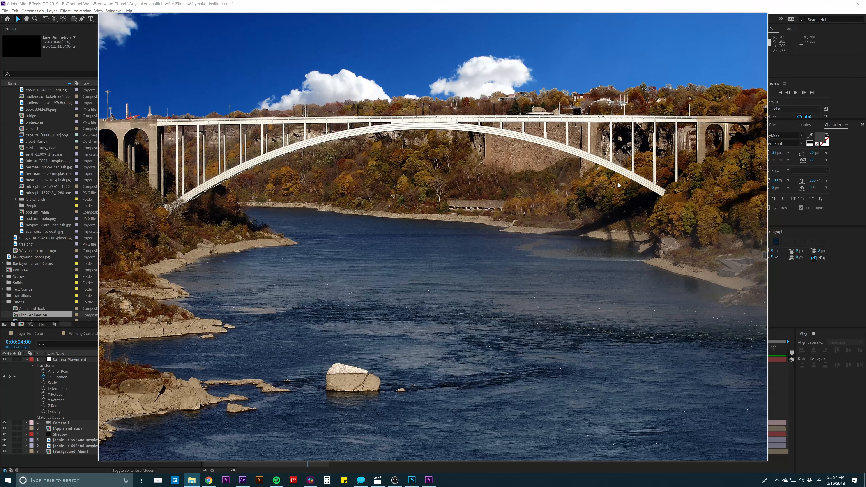
{"action": "key", "text": "space"}
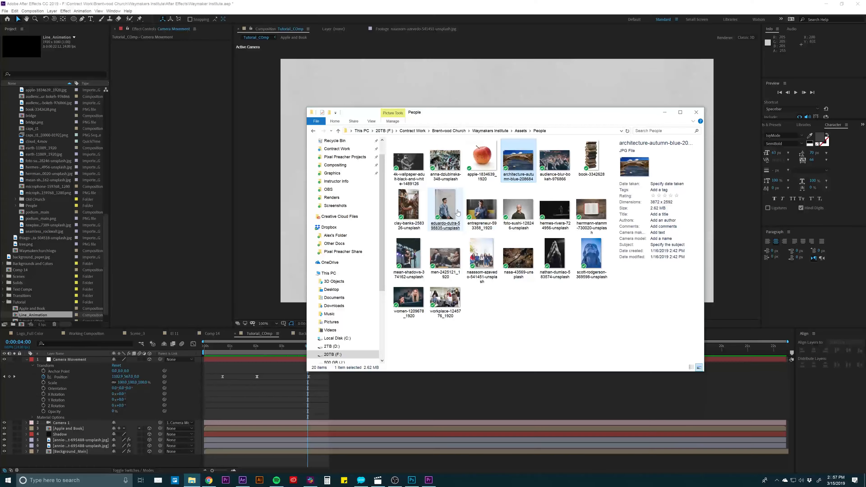
- Switch back to After Effects and open the existing bridge composition from the project's Textures folder
{"action": "left_click", "coordinate": [371, 398]}
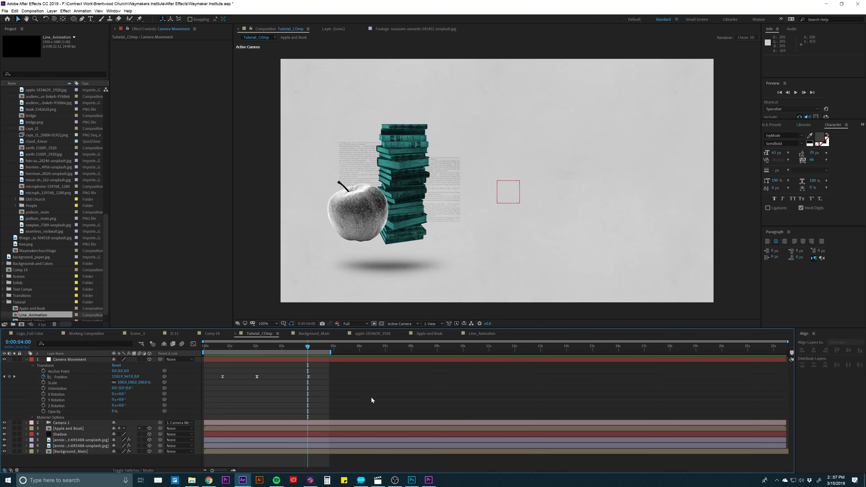
{"action": "left_click", "coordinate": [31, 123]}
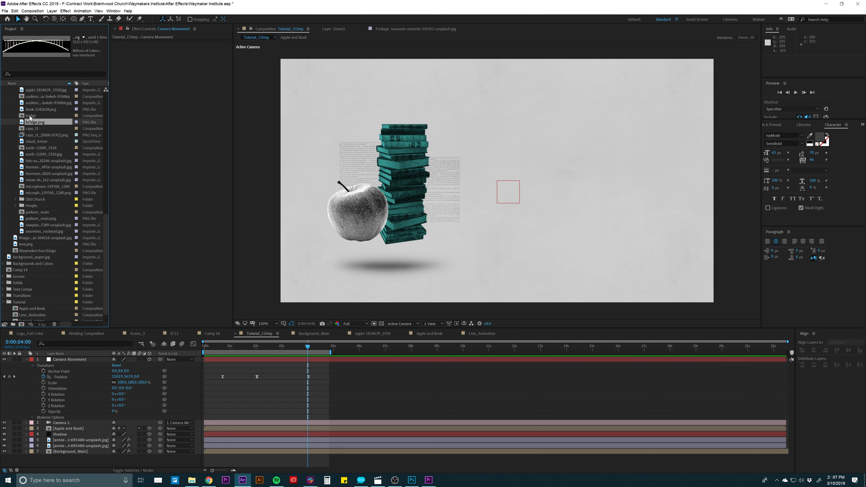
{"action": "double_click", "coordinate": [30, 116]}
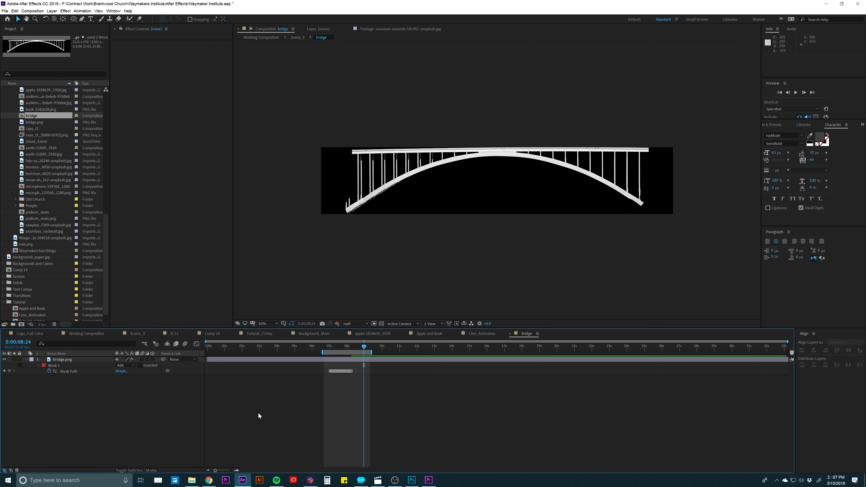
- Try to create a new composition from bridge.png, and undo it
{"action": "left_click_drag", "start_coordinate": [32, 123], "coordinate": [21, 323]}
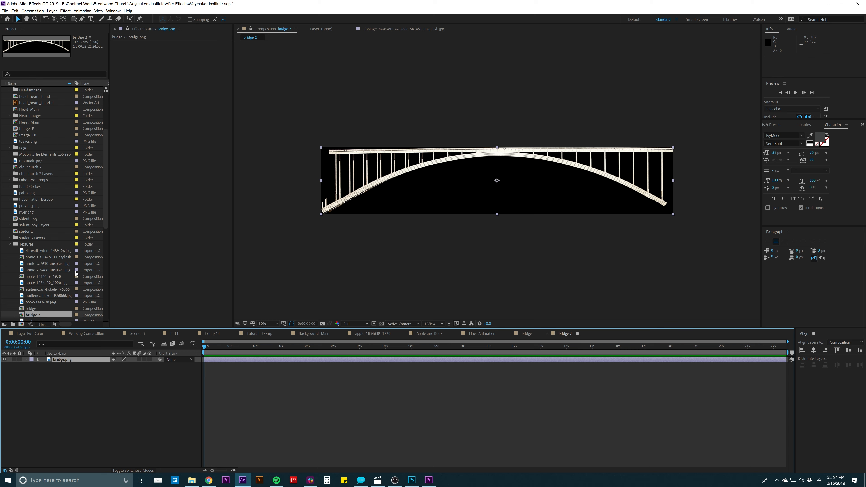
{"action": "key", "text": "ctrl+z"}
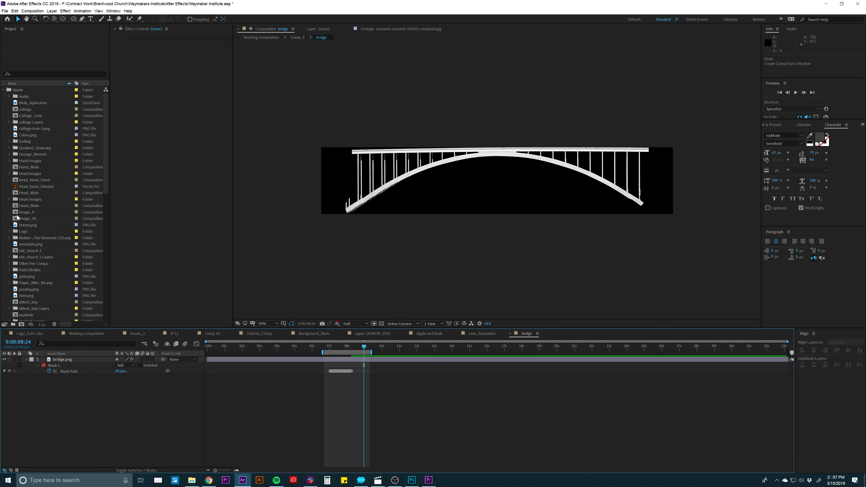
- Locate the bridge composition in the project's Textures folder again and preview its existing mask reveal
{"action": "scroll", "coordinate": [27, 249], "scroll_direction": "down", "scroll_amount": 5}
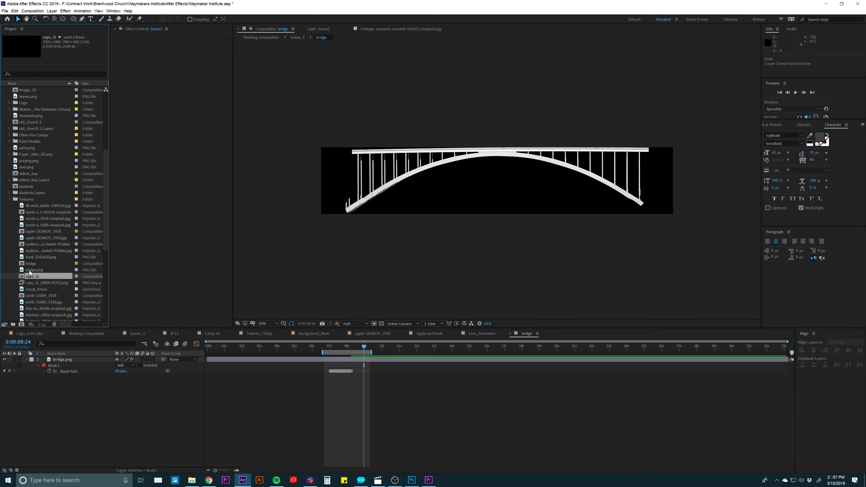
{"action": "left_click", "coordinate": [30, 266]}
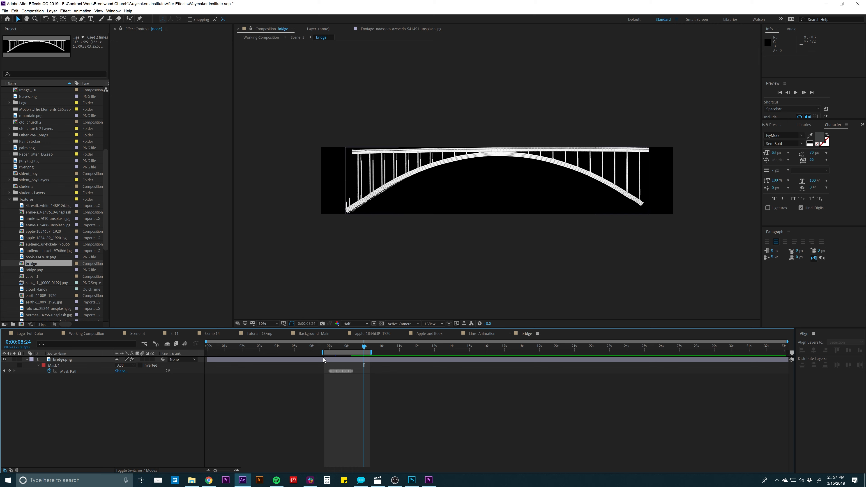
{"action": "key", "text": "space"}
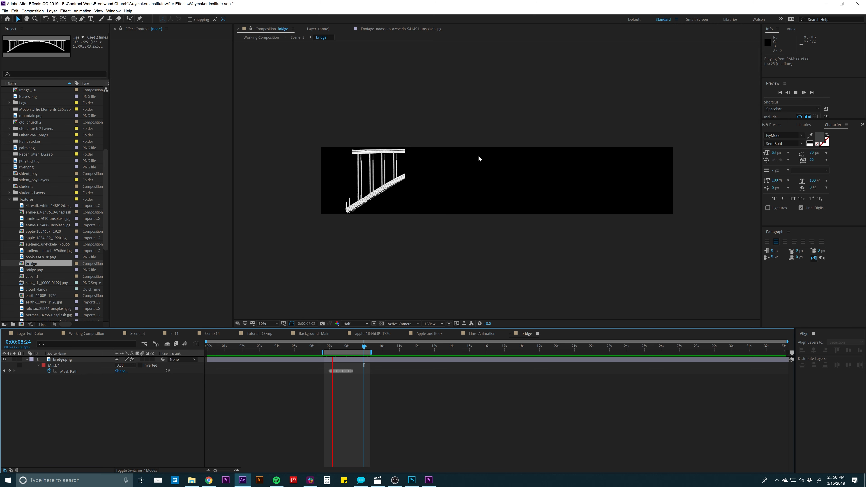
{"action": "key", "text": "space"}
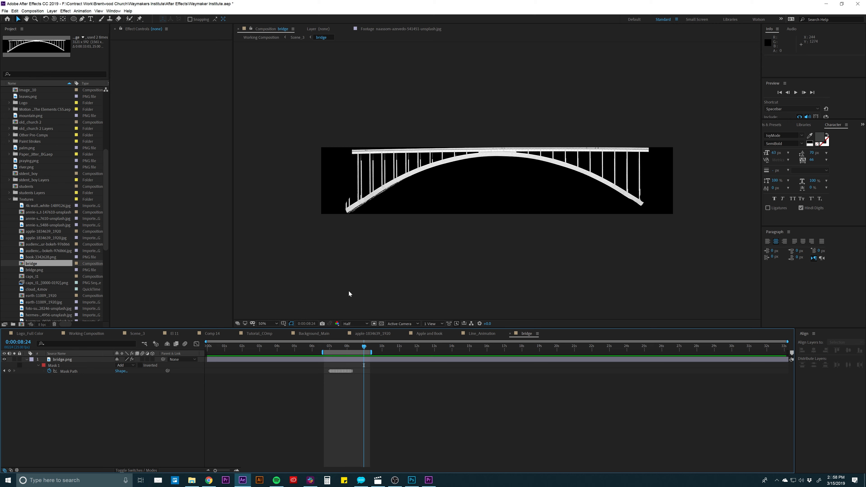
- Remove all Mask Path keyframes from Mask 1 on the bridge.png layer
{"action": "key", "text": "="}
{"action": "key", "text": "="}
{"action": "key", "text": "="}
{"action": "scroll", "coordinate": [307, 364], "scroll_direction": "left", "scroll_amount": 8}
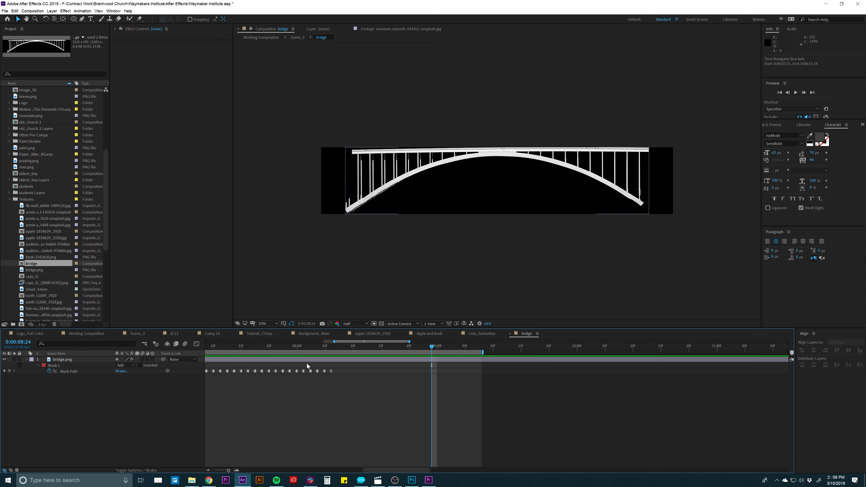
{"action": "left_click", "coordinate": [302, 347]}
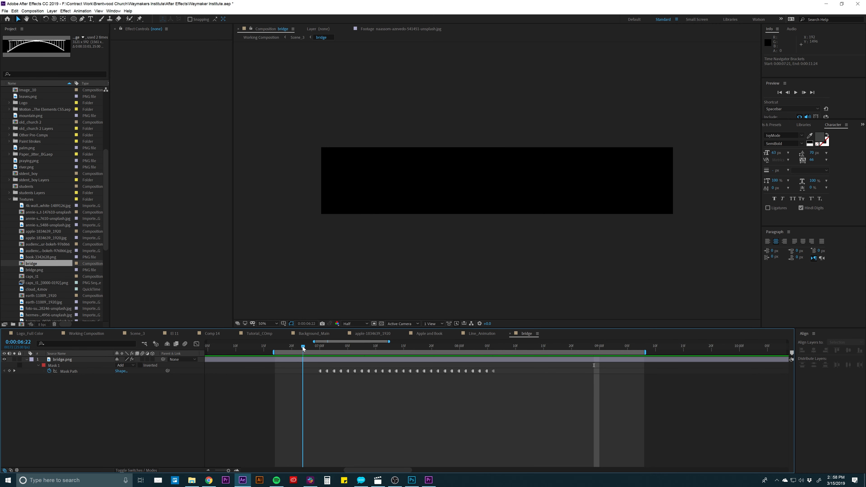
{"action": "left_click", "coordinate": [299, 359]}
{"action": "left_click_drag", "start_coordinate": [300, 347], "coordinate": [300, 392]}
{"action": "key", "text": "Delete"}
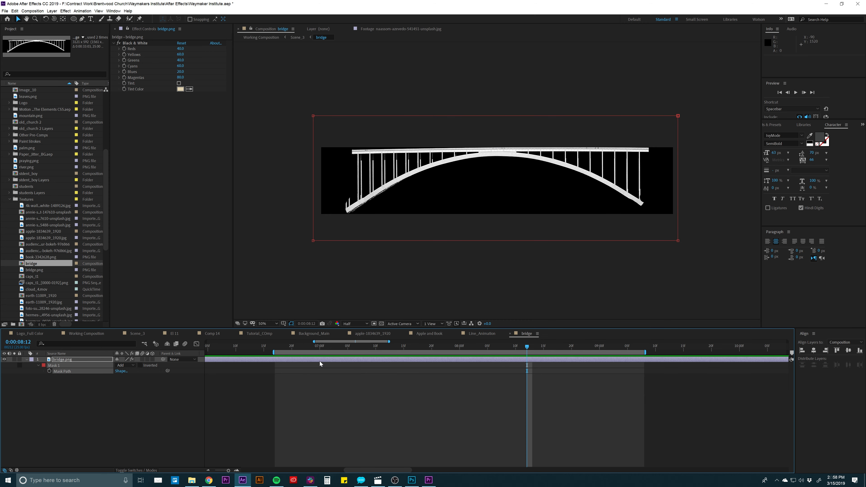
- Go to 0:00:07:01 and delete Mask 1 from the bridge.png layer
{"action": "left_click", "coordinate": [325, 349]}
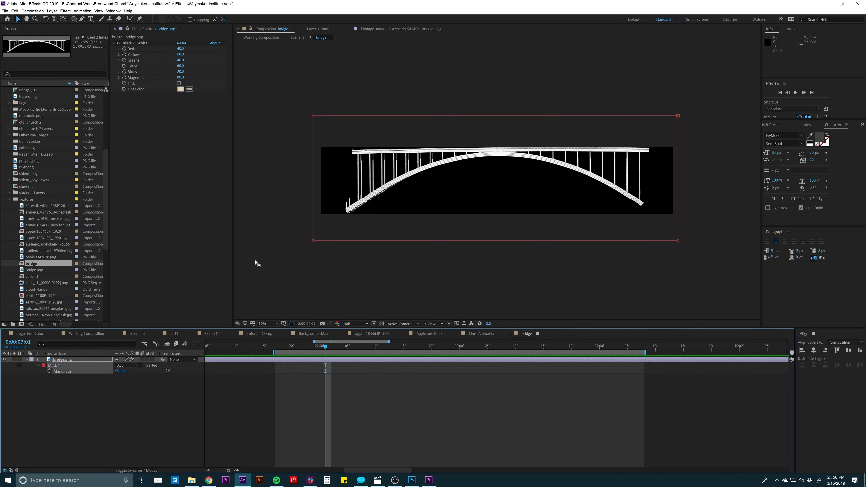
{"action": "left_click", "coordinate": [54, 366]}
{"action": "key", "text": "Delete"}
{"action": "left_click", "coordinate": [246, 402]}
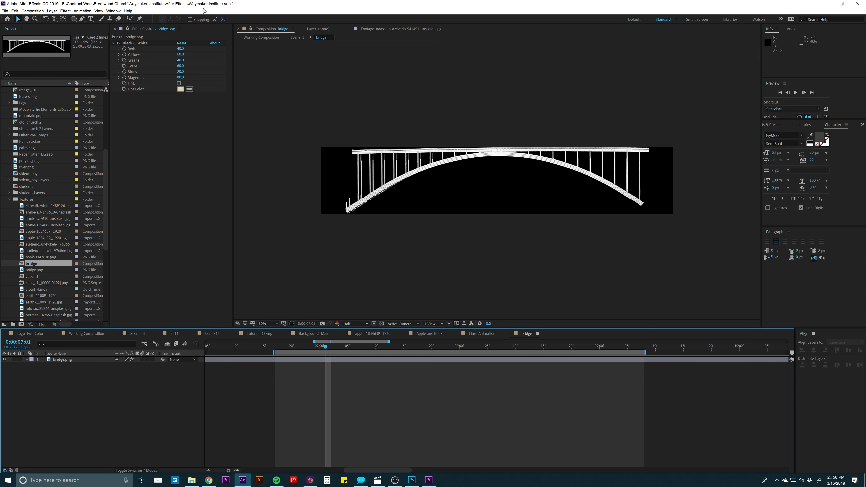
- Draw a rectangular mask around the whole bridge on bridge.png and add a Mask Path keyframe at 0:00:07:01
{"action": "left_click", "coordinate": [73, 19]}
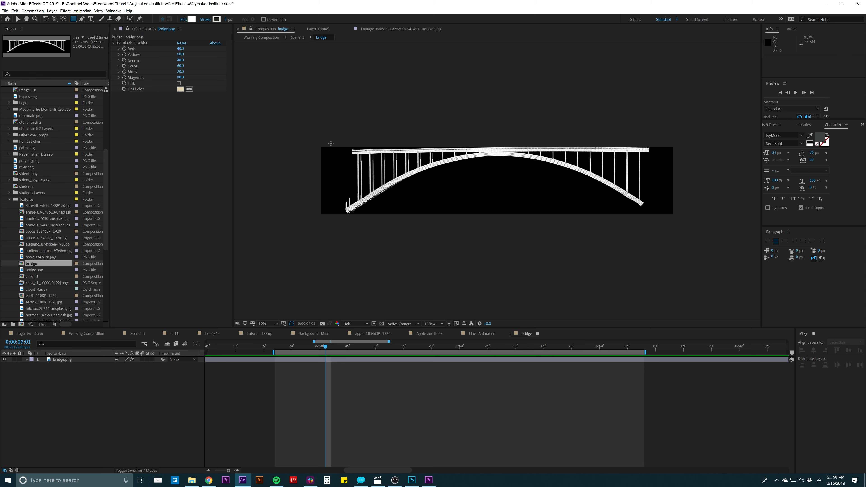
{"action": "left_click", "coordinate": [313, 360]}
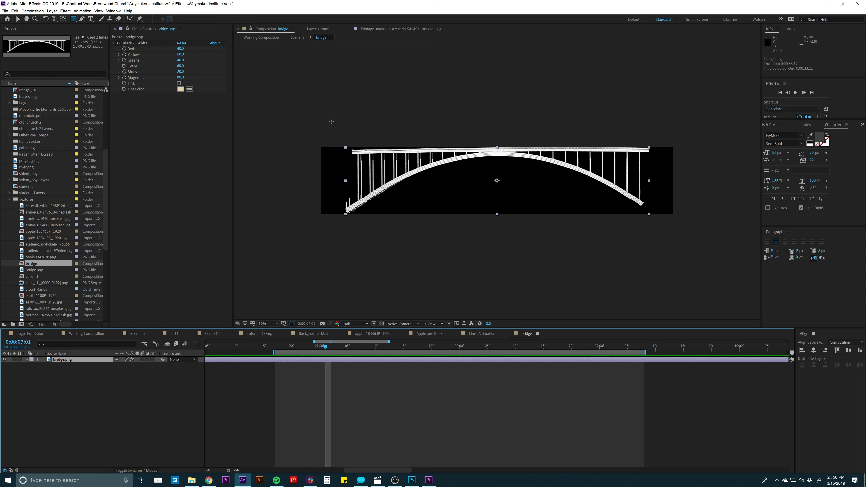
{"action": "left_click_drag", "start_coordinate": [330, 121], "coordinate": [651, 233]}
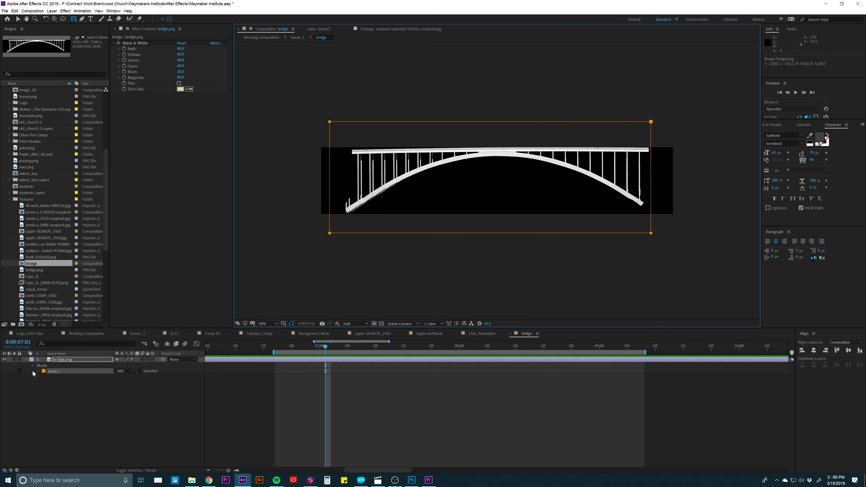
{"action": "key", "text": "m"}
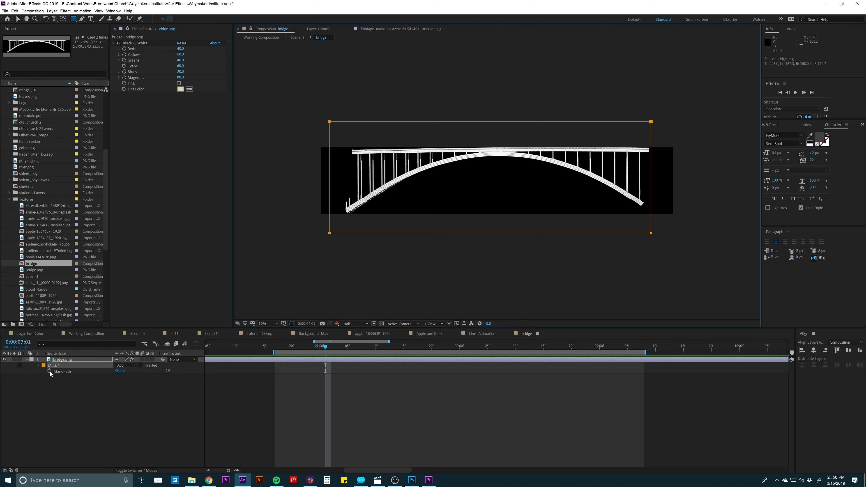
{"action": "left_click", "coordinate": [50, 371]}
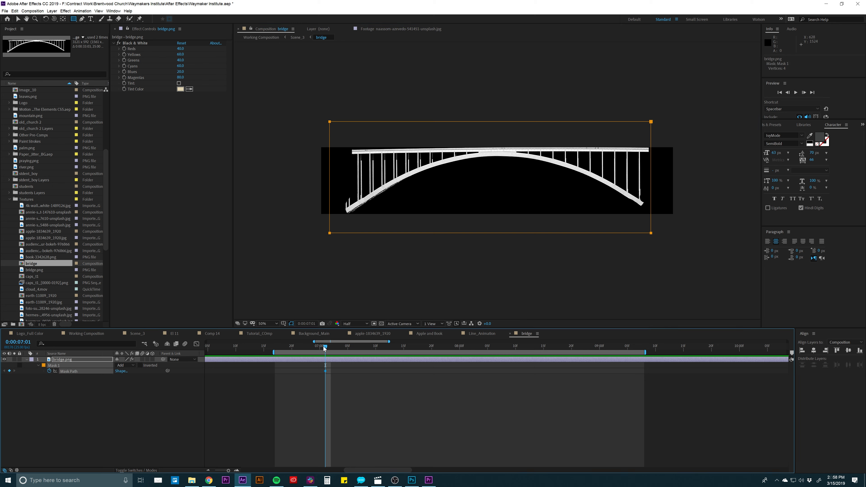
- Move the Mask Path keyframe to about 0:00:07:17, and at 0:00:06:17 collapse the mask to a narrow strip left of the bridge
{"action": "key", "text": "Page_Up"}
{"action": "key", "text": "Page_Up"}
{"action": "key", "text": "Page_Up"}
{"action": "key", "text": "Page_Up"}
{"action": "key", "text": "Page_Up"}
{"action": "key", "text": "Page_Up"}
{"action": "key", "text": "Page_Up"}
{"action": "key", "text": "Page_Up"}
{"action": "key", "text": "Page_Up"}
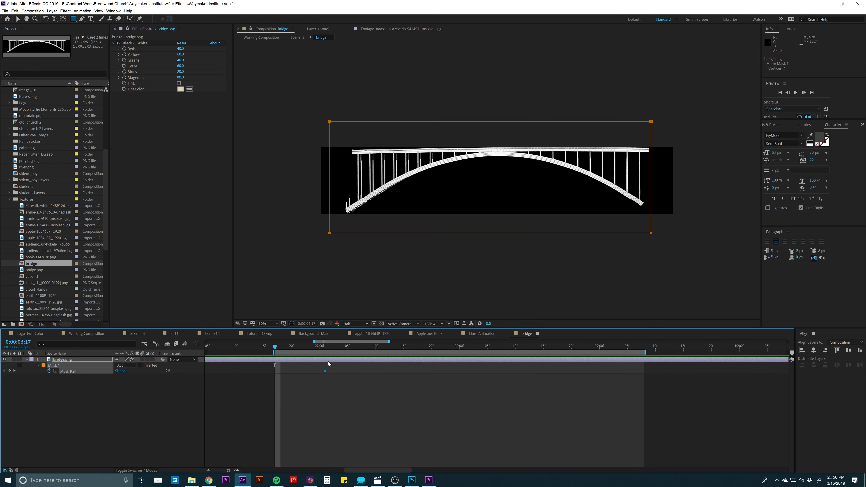
{"action": "left_click_drag", "start_coordinate": [325, 372], "coordinate": [414, 373]}
{"action": "key", "text": "v"}
{"action": "left_click_drag", "start_coordinate": [651, 167], "coordinate": [335, 173]}
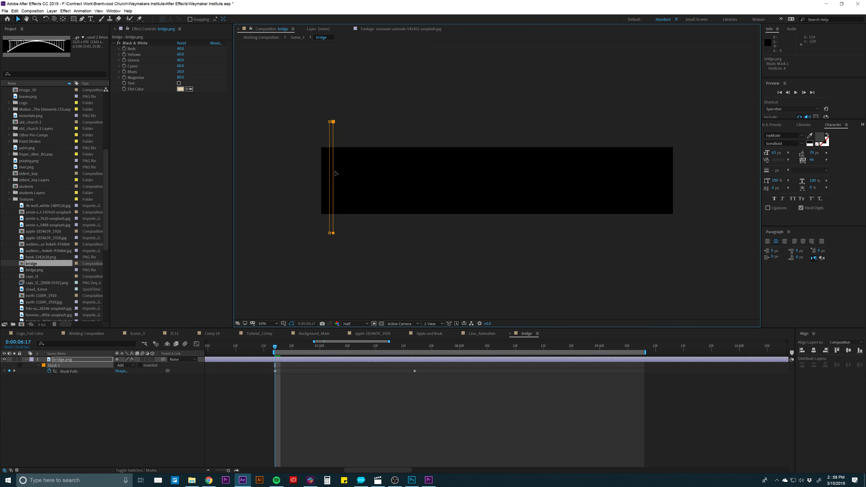
{"action": "left_click", "coordinate": [280, 367]}
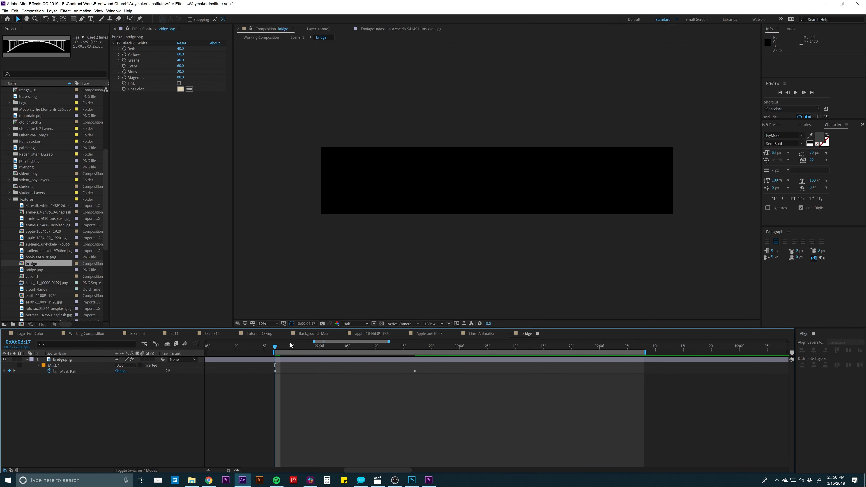
- Check the bridge reveal, end the work area at 0:00:07:20, and preview the mask animation
{"action": "key", "text": "Page_Down"}
{"action": "key", "text": "Page_Down"}
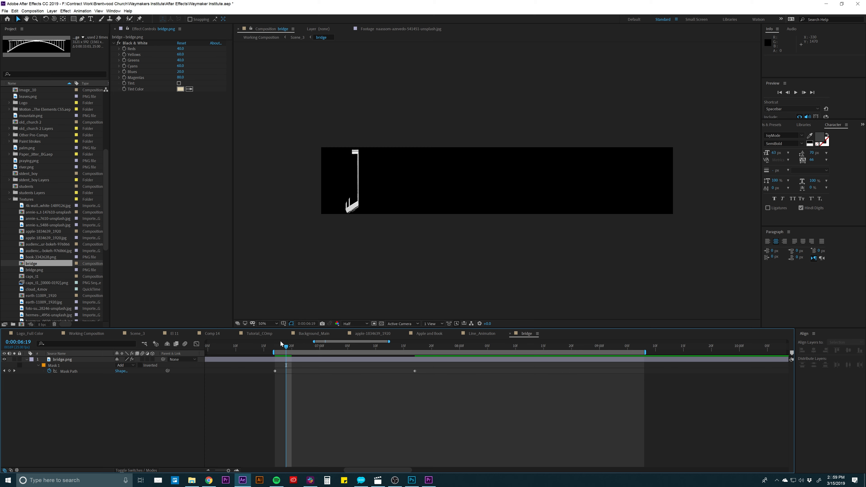
{"action": "key", "text": "space"}
{"action": "key", "text": "space"}
{"action": "left_click", "coordinate": [432, 347]}
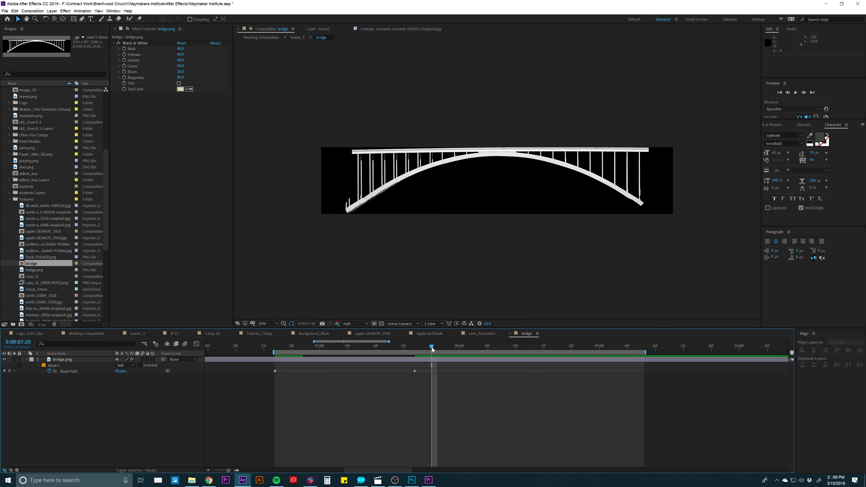
{"action": "key", "text": "n"}
{"action": "key", "text": "space"}
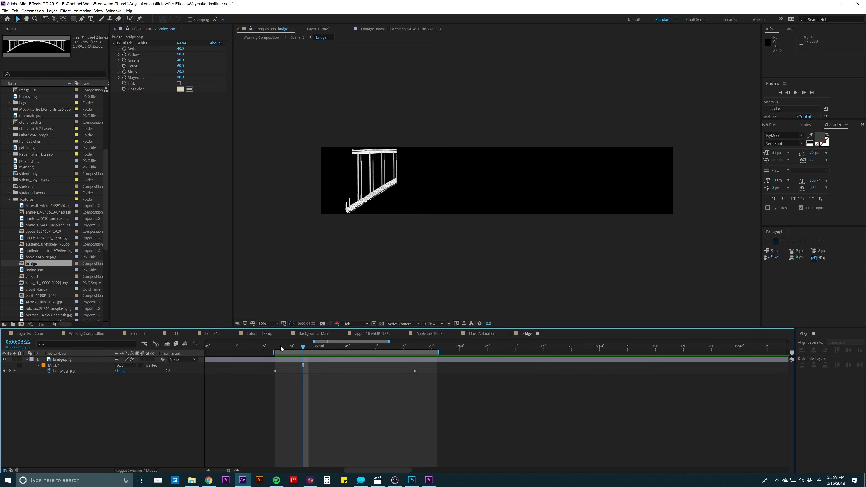
- Add Mask Path keyframes on bridge.png every three frames from 0:00:06:20 through 0:00:07:13
{"action": "mouse_move", "coordinate": [280, 346]}
{"action": "left_mouse_down"}
{"action": "mouse_move", "coordinate": [295, 347]}
{"action": "mouse_move", "coordinate": [277, 350]}
{"action": "left_mouse_up"}
{"action": "key", "text": "Page_Down"}
{"action": "key", "text": "Page_Down"}
{"action": "key", "text": "Page_Down"}
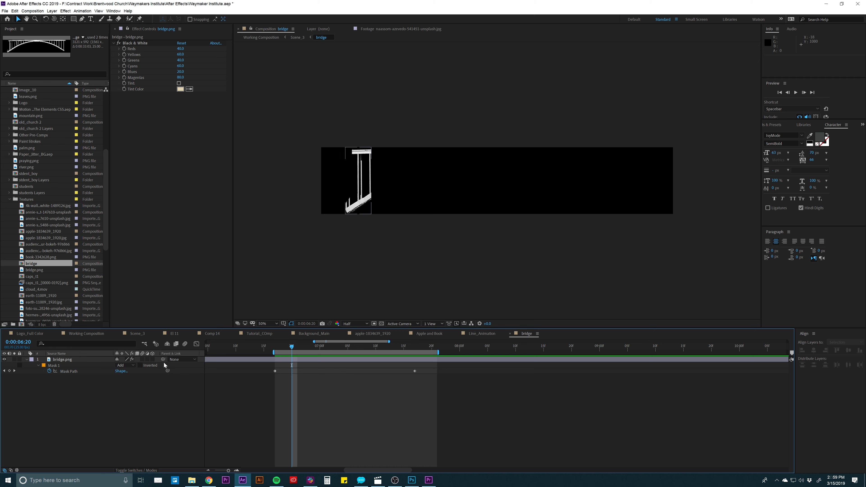
{"action": "left_click", "coordinate": [10, 371]}
{"action": "key", "text": "Page_Down"}
{"action": "key", "text": "Page_Down"}
{"action": "key", "text": "Page_Down"}
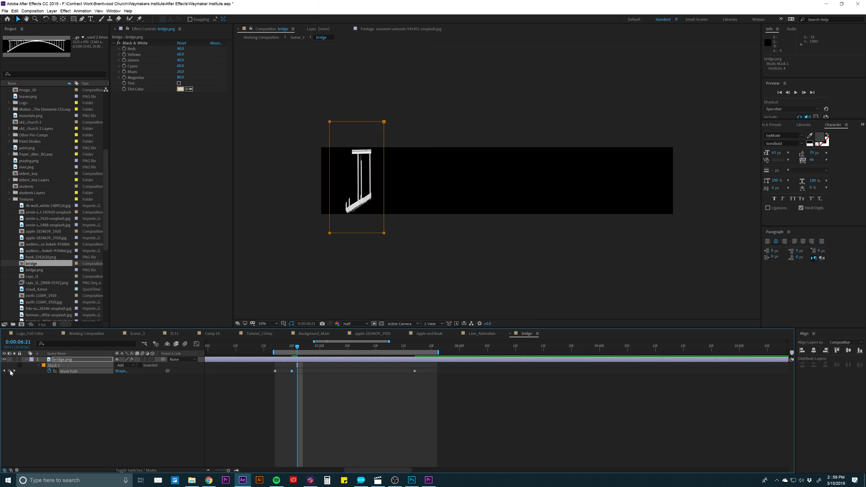
{"action": "left_click", "coordinate": [10, 371]}
{"action": "key", "text": "Page_Down"}
{"action": "key", "text": "Page_Down"}
{"action": "key", "text": "Page_Down"}
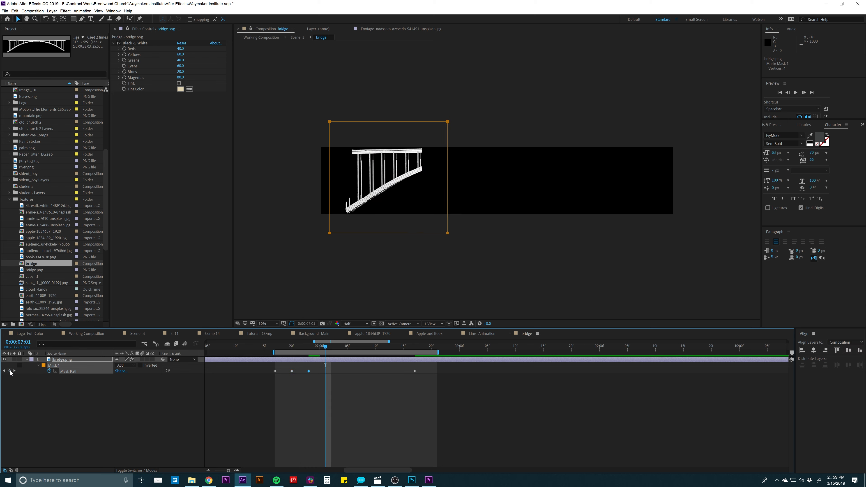
{"action": "left_click", "coordinate": [9, 371]}
{"action": "key", "text": "Page_Down"}
{"action": "key", "text": "Page_Down"}
{"action": "key", "text": "Page_Down"}
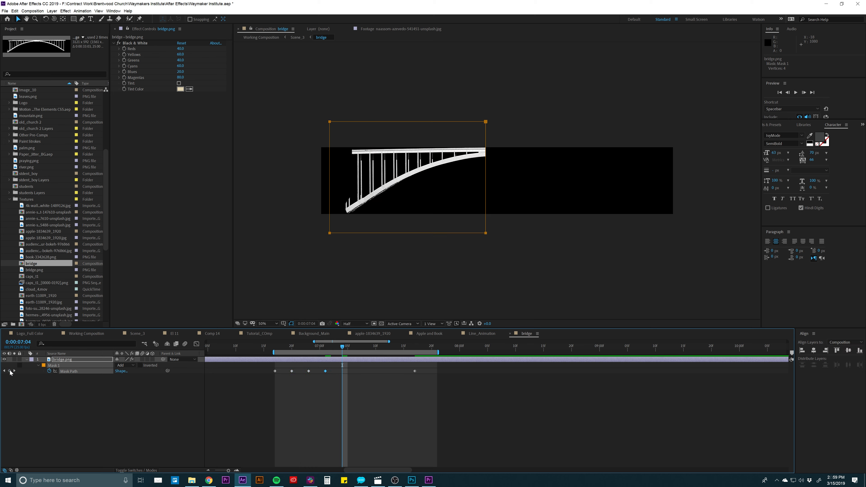
{"action": "key", "text": "Page_Down"}
{"action": "key", "text": "Page_Down"}
{"action": "key", "text": "Page_Down"}
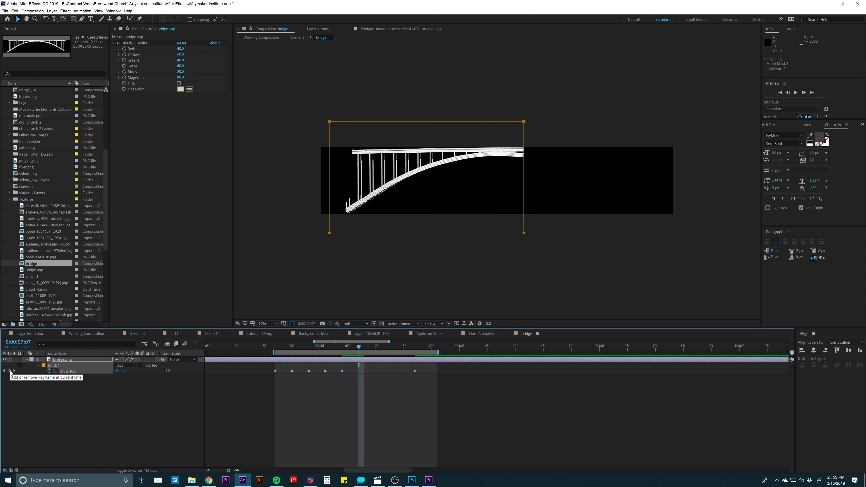
{"action": "left_click", "coordinate": [9, 371]}
{"action": "key", "text": "Page_Down"}
{"action": "key", "text": "Page_Down"}
{"action": "key", "text": "Page_Down"}
{"action": "left_click", "coordinate": [9, 371]}
{"action": "key", "text": "Page_Down"}
{"action": "key", "text": "Page_Down"}
{"action": "key", "text": "Page_Down"}
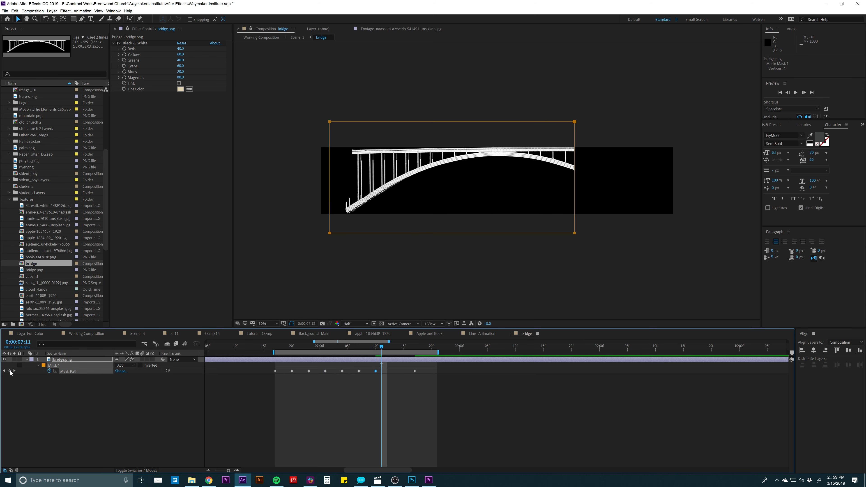
{"action": "left_click", "coordinate": [9, 371]}
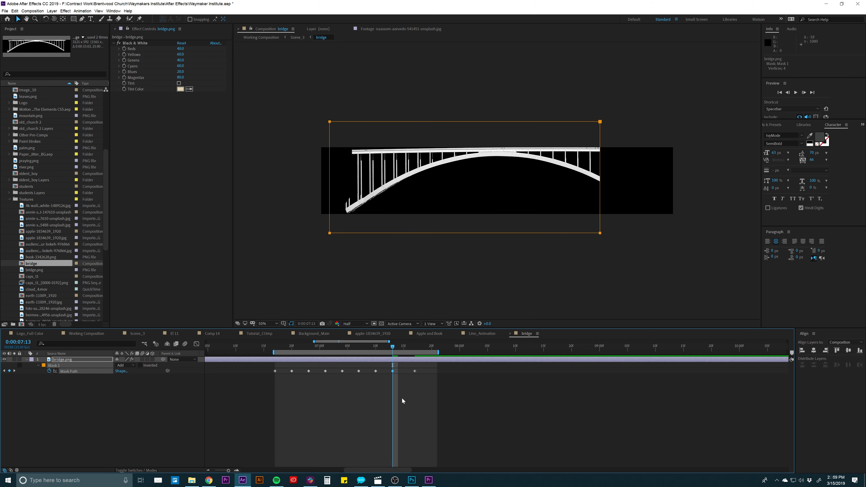
- Convert all the Mask Path keyframes on bridge.png to hold keyframes and preview the stepped bridge reveal
{"action": "left_click_drag", "start_coordinate": [397, 360], "coordinate": [270, 383]}
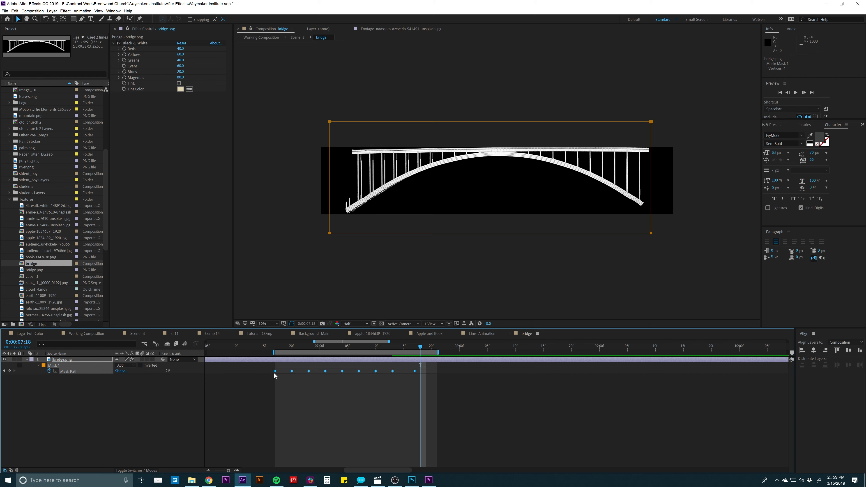
{"action": "right_click", "coordinate": [276, 372]}
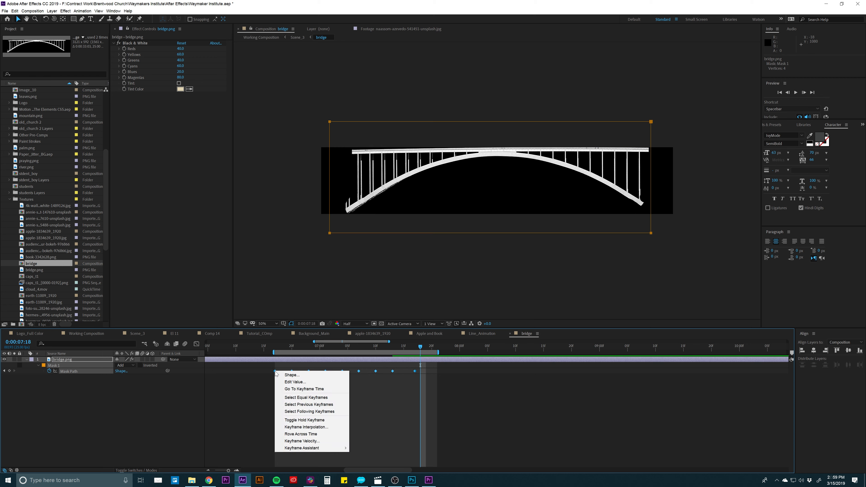
{"action": "left_click", "coordinate": [321, 421]}
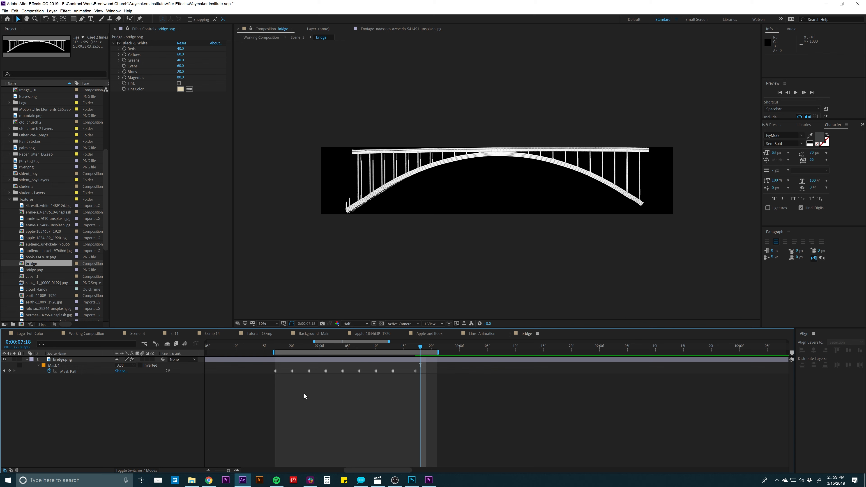
{"action": "key", "text": "space"}
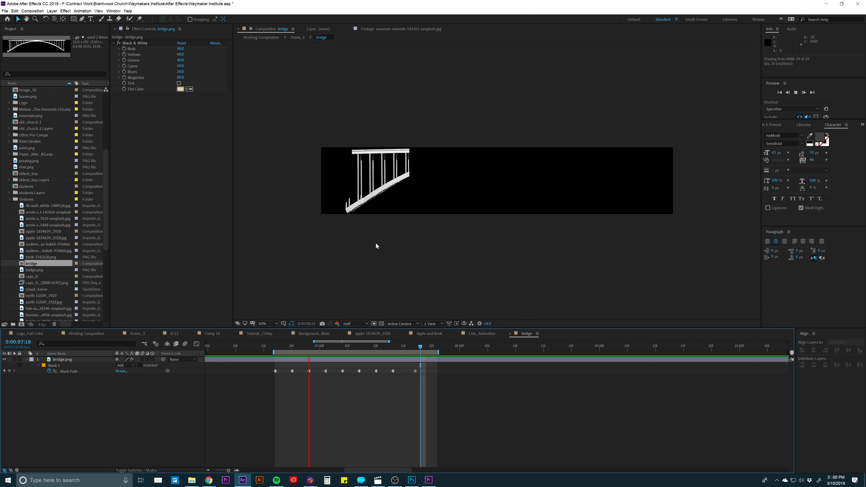
{"action": "key", "text": "space"}
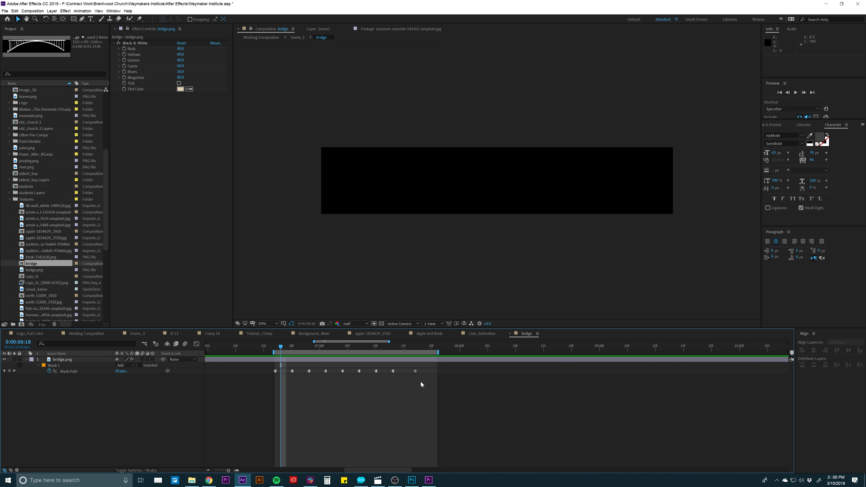
- Compress the Mask Path keyframe spacing proportionally so the last keyframe falls at about 0:00:07:10, and preview the faster reveal
{"action": "left_click_drag", "start_coordinate": [421, 384], "coordinate": [253, 369]}
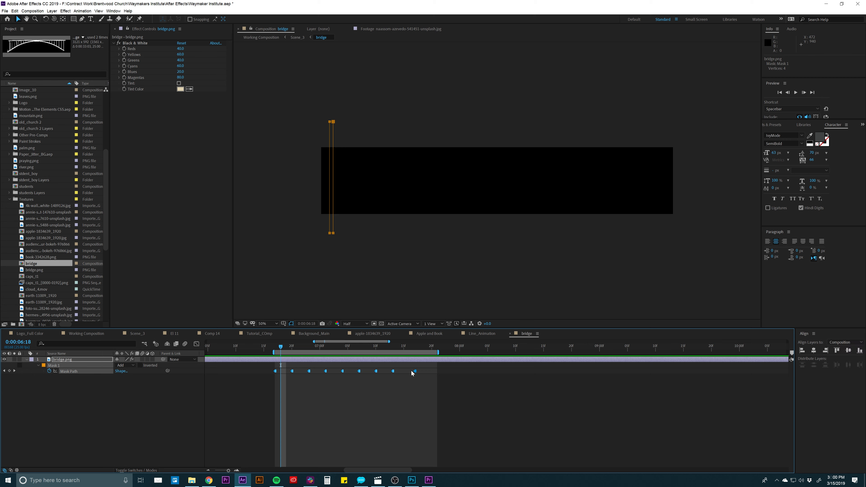
{"action": "left_click_drag", "start_coordinate": [412, 373], "coordinate": [356, 374]}
{"action": "key", "text": "space"}
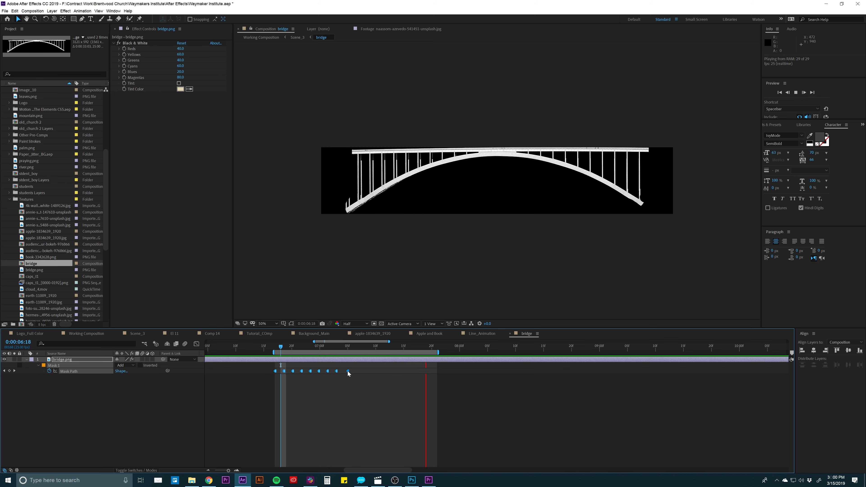
{"action": "left_click_drag", "start_coordinate": [348, 373], "coordinate": [376, 374]}
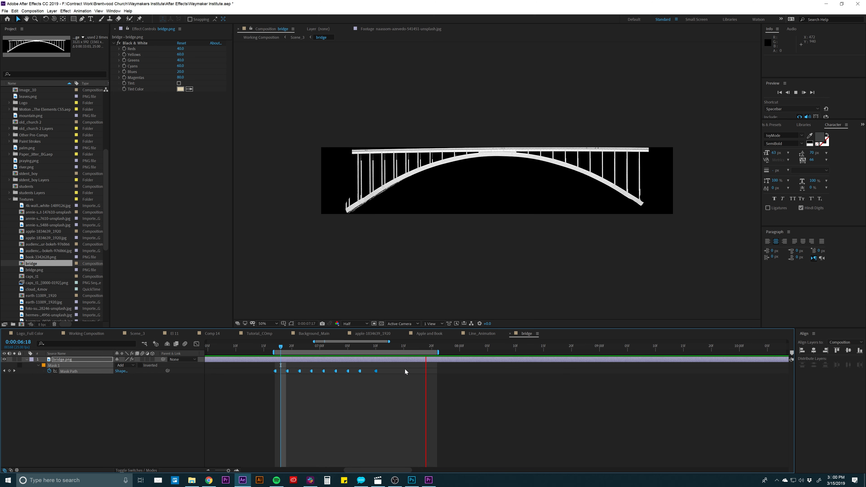
{"action": "left_click", "coordinate": [420, 360]}
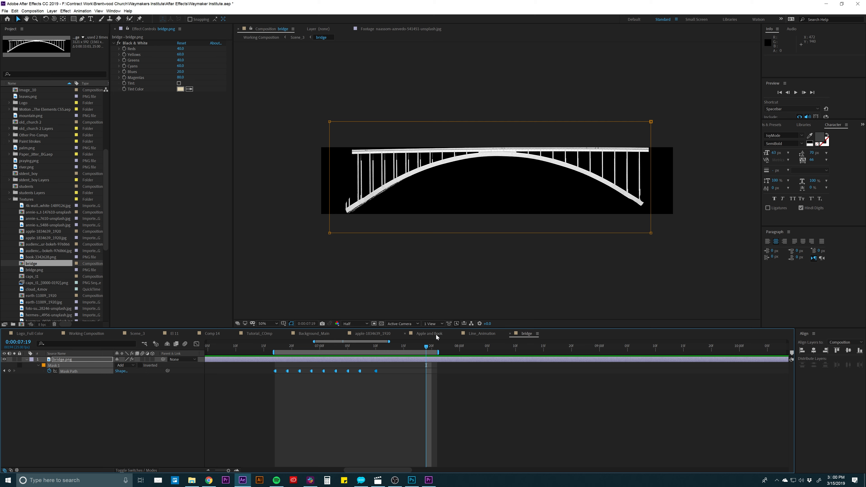
- Add the bridge composition to Tutorial_COmp directly beneath the Apple and Book layer and make it a 3D layer
{"action": "left_click", "coordinate": [259, 333]}
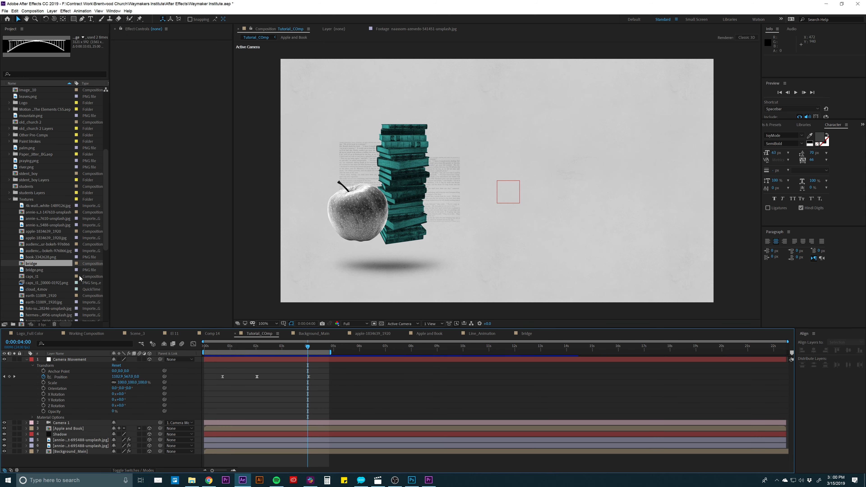
{"action": "left_click_drag", "start_coordinate": [38, 267], "coordinate": [70, 434]}
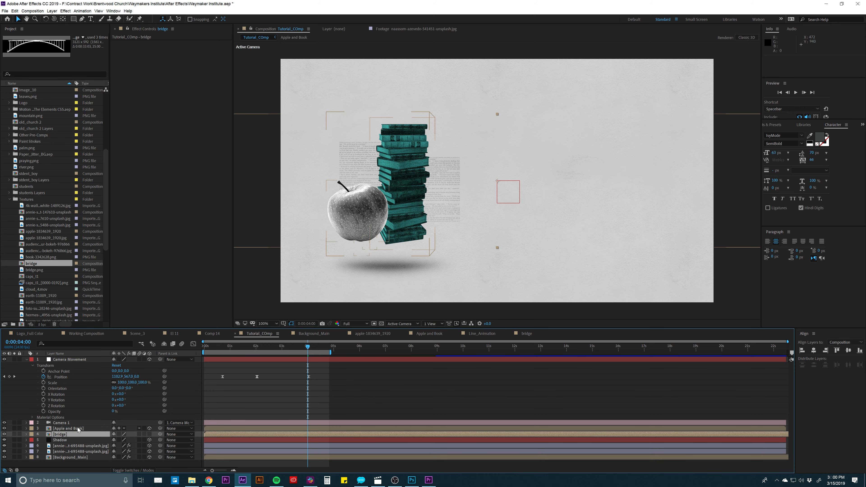
{"action": "left_click", "coordinate": [149, 435]}
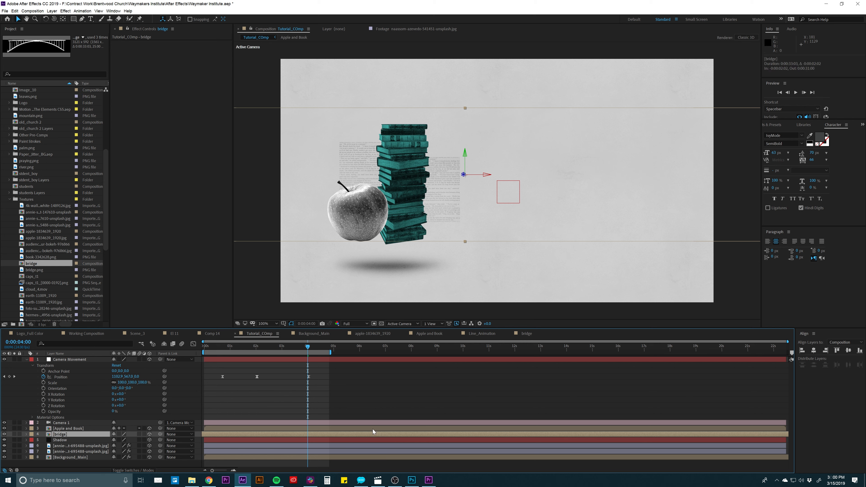
{"action": "left_click_drag", "start_coordinate": [373, 429], "coordinate": [316, 425]}
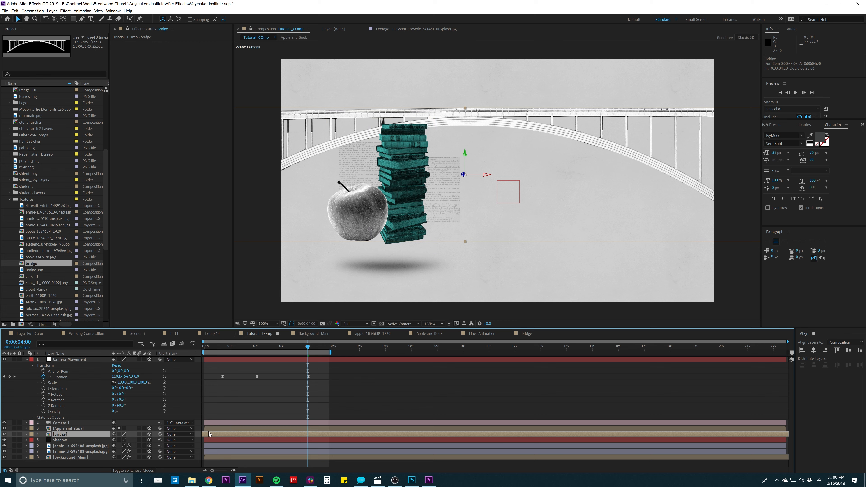
{"action": "key", "text": "ctrl+z"}
- Open the bridge composition and move all its Mask Path keyframes to the beginning of the timeline
{"action": "double_click", "coordinate": [305, 434]}
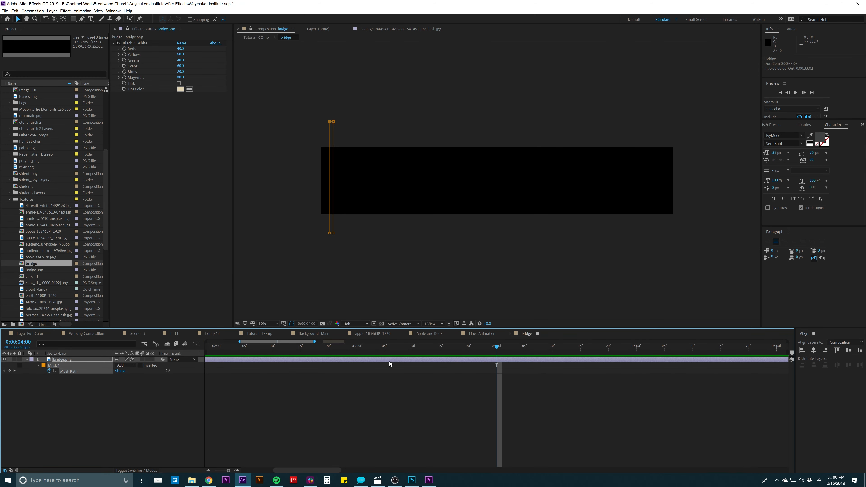
{"action": "key", "text": "semicolon"}
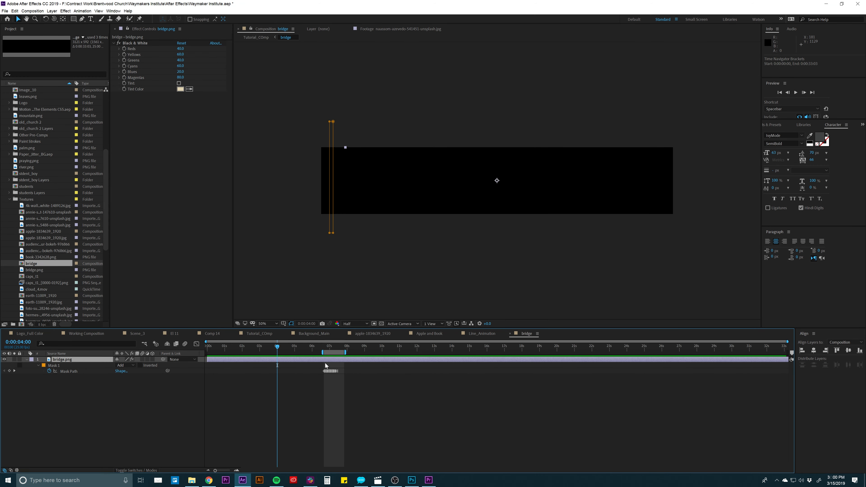
{"action": "left_click_drag", "start_coordinate": [333, 365], "coordinate": [214, 372]}
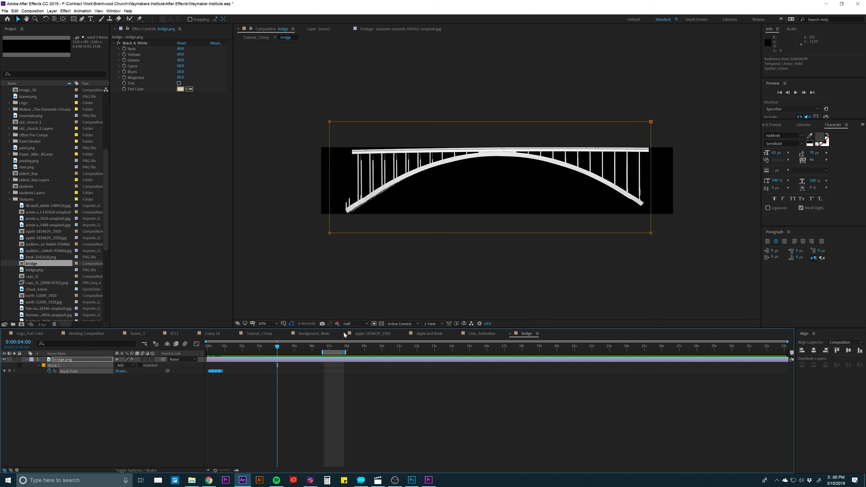
- Return to Tutorial_COmp, check the bridge timing from the start, and shift the bridge layer to begin at 0:00:01:23
{"action": "left_click", "coordinate": [261, 334]}
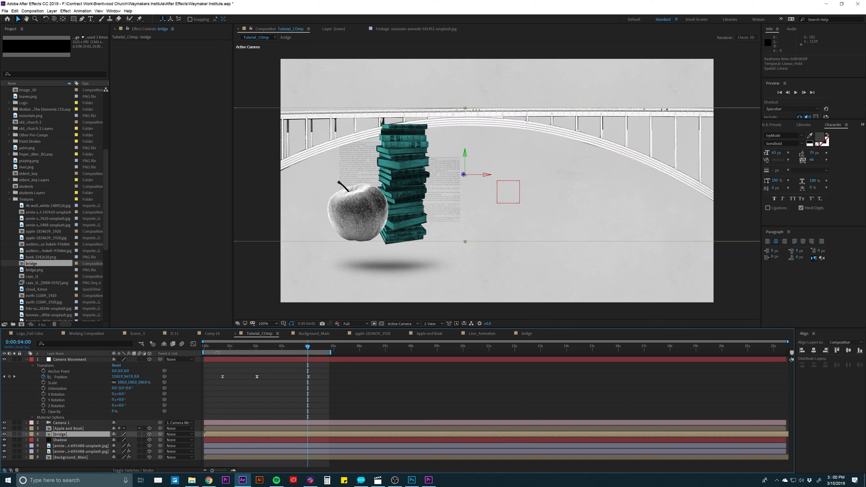
{"action": "key", "text": "Home"}
{"action": "key", "text": "space"}
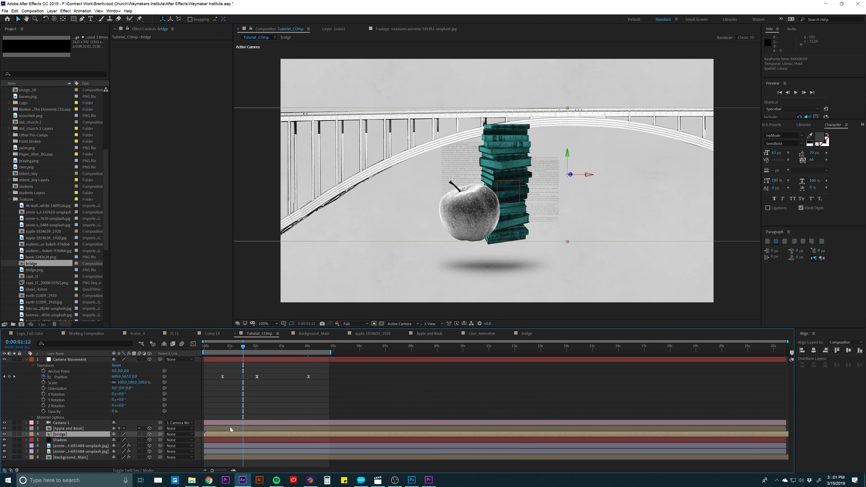
{"action": "left_click_drag", "start_coordinate": [227, 435], "coordinate": [274, 434]}
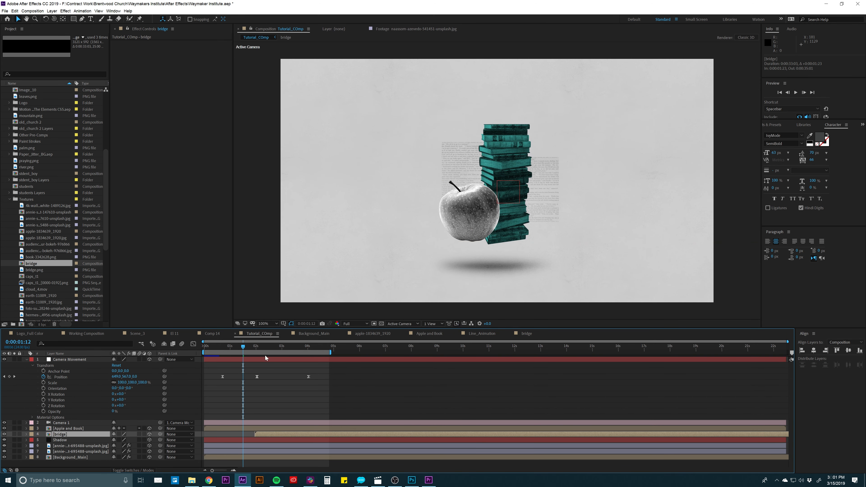
- Scale the bridge layer down to 31% and position it extending from behind the right side of the book stack
{"action": "left_click_drag", "start_coordinate": [258, 348], "coordinate": [319, 351]}
{"action": "key", "text": "s"}
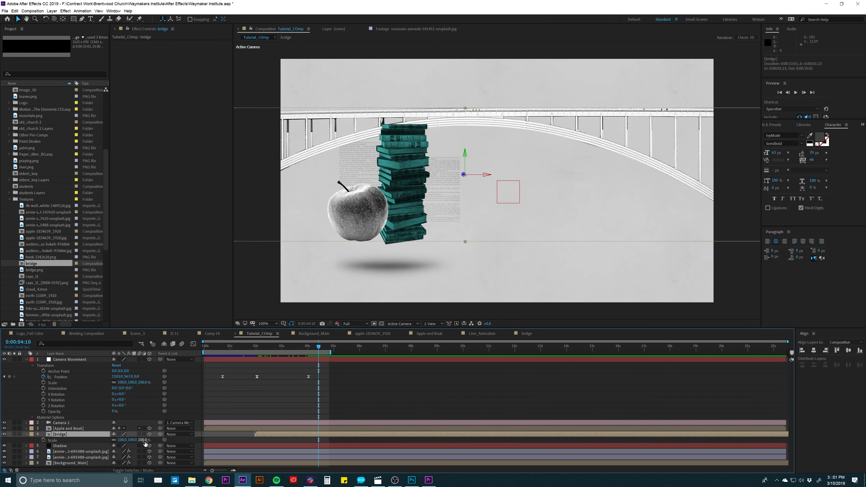
{"action": "left_click_drag", "start_coordinate": [143, 441], "coordinate": [127, 443]}
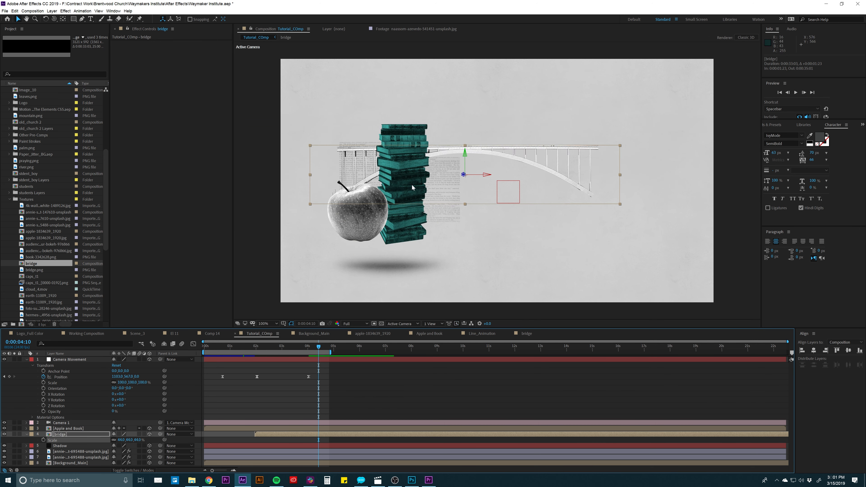
{"action": "left_click_drag", "start_coordinate": [402, 169], "coordinate": [455, 184]}
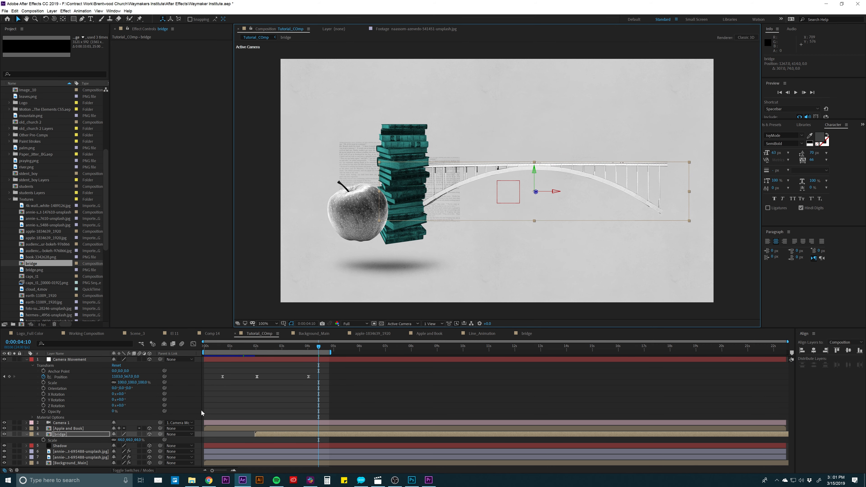
{"action": "left_click_drag", "start_coordinate": [139, 441], "coordinate": [137, 440]}
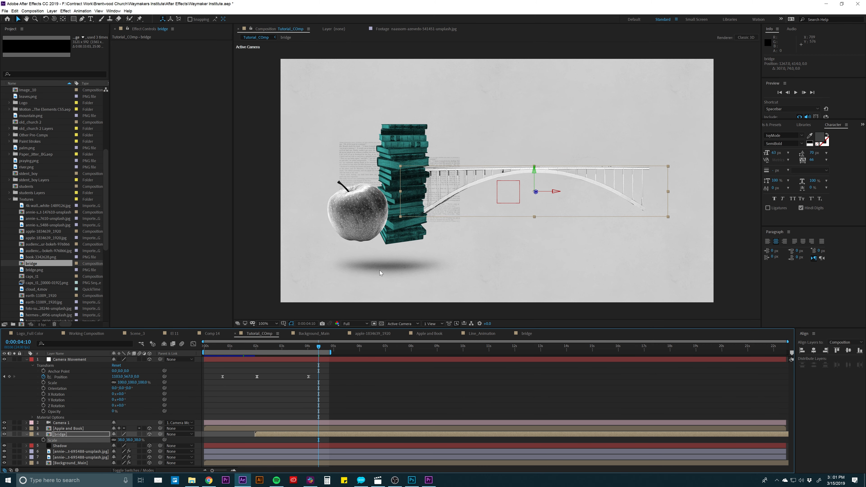
{"action": "left_click_drag", "start_coordinate": [436, 199], "coordinate": [427, 198]}
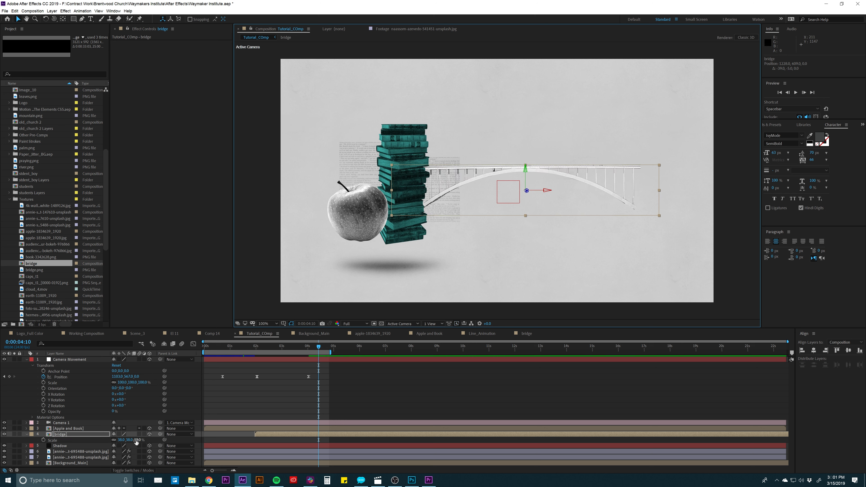
{"action": "left_click_drag", "start_coordinate": [137, 440], "coordinate": [134, 440]}
{"action": "left_click_drag", "start_coordinate": [458, 185], "coordinate": [438, 185]}
{"action": "left_click", "coordinate": [347, 408]}
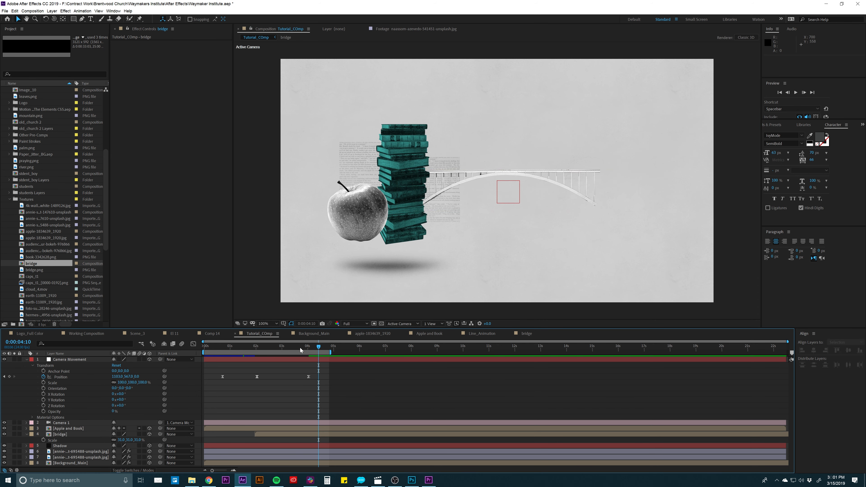
{"action": "mouse_move", "coordinate": [300, 348]}
{"action": "left_mouse_down"}
{"action": "mouse_move", "coordinate": [242, 349]}
{"action": "mouse_move", "coordinate": [315, 353]}
{"action": "left_mouse_up"}
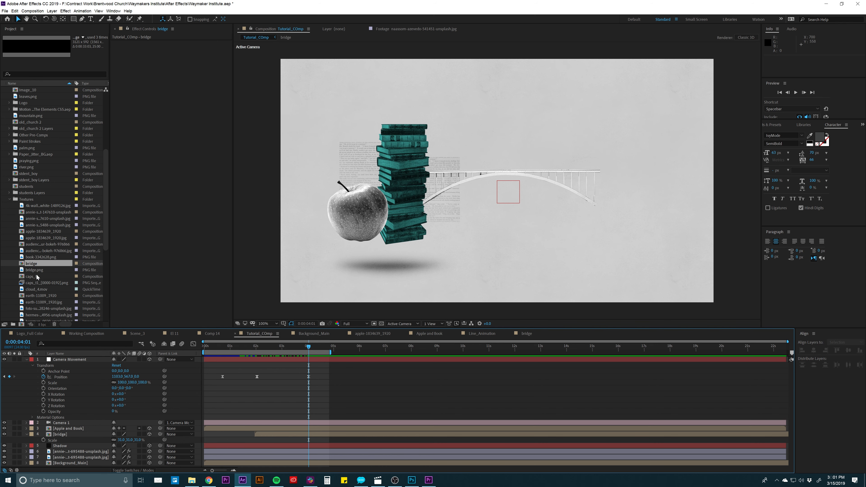
- Open the caps_t1 composition and preview its graduation cap animation
{"action": "double_click", "coordinate": [33, 277]}
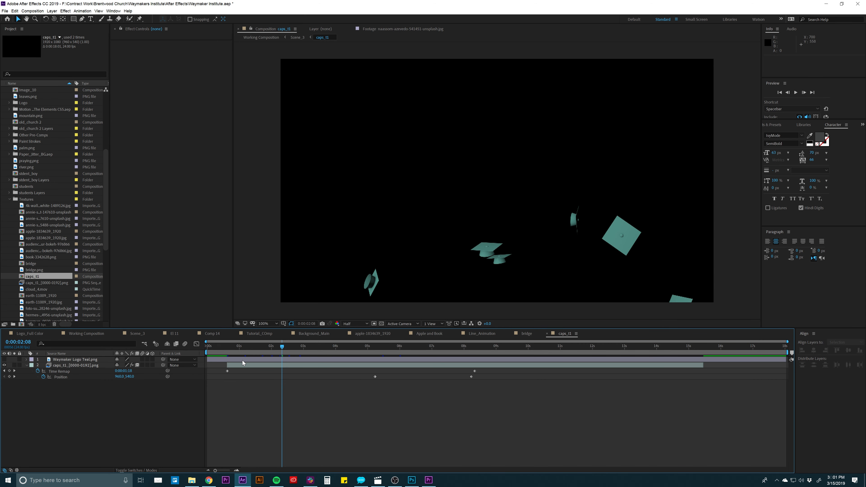
{"action": "key", "text": "space"}
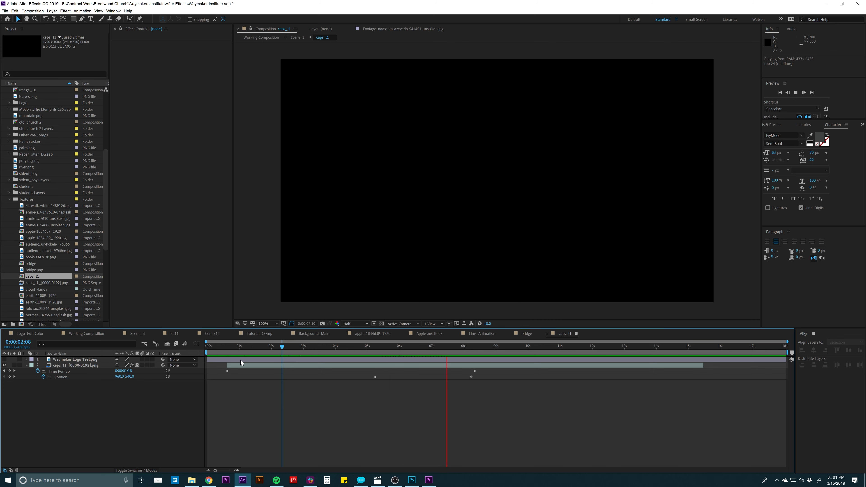
- Scrub the end of the caps_t1 animation and add caps_t1 to Tutorial_COmp directly beneath the bridge layer
{"action": "left_click_drag", "start_coordinate": [242, 346], "coordinate": [459, 341]}
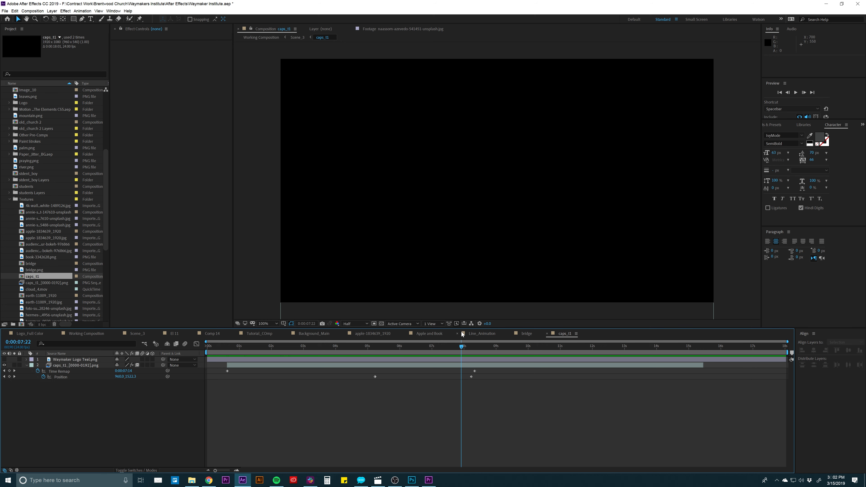
{"action": "left_click", "coordinate": [251, 334]}
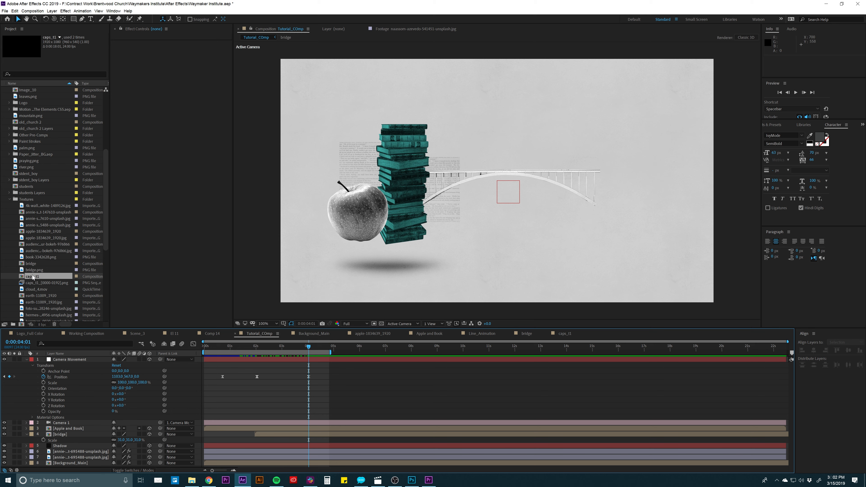
{"action": "left_click_drag", "start_coordinate": [33, 277], "coordinate": [69, 442]}
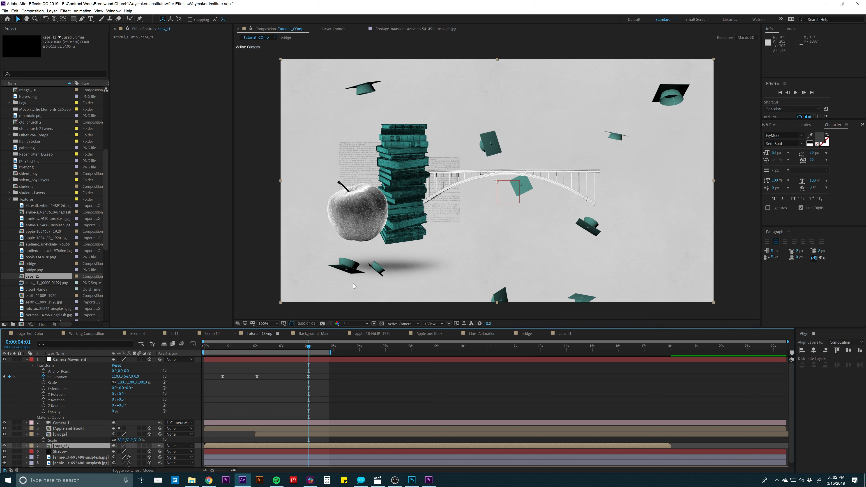
- Make the caps_t1 layer 3D, scale it to 34%, and position the graduation caps above the bridge
{"action": "key", "text": "s"}
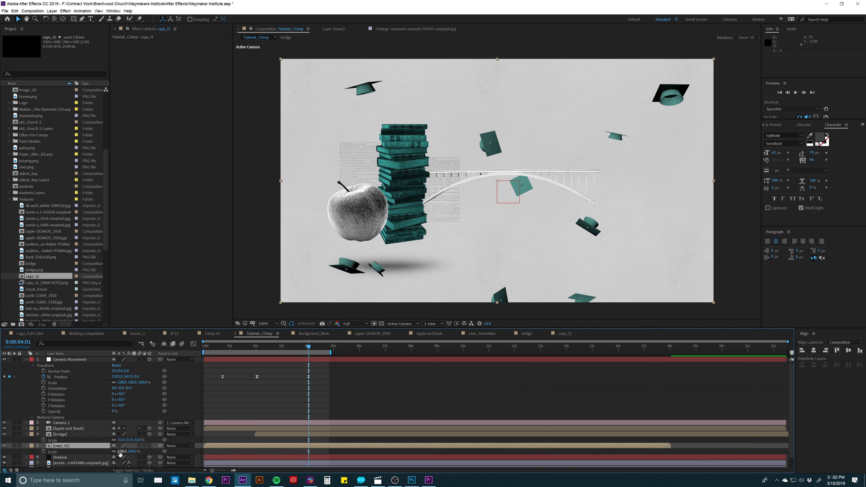
{"action": "left_click_drag", "start_coordinate": [120, 452], "coordinate": [106, 454]}
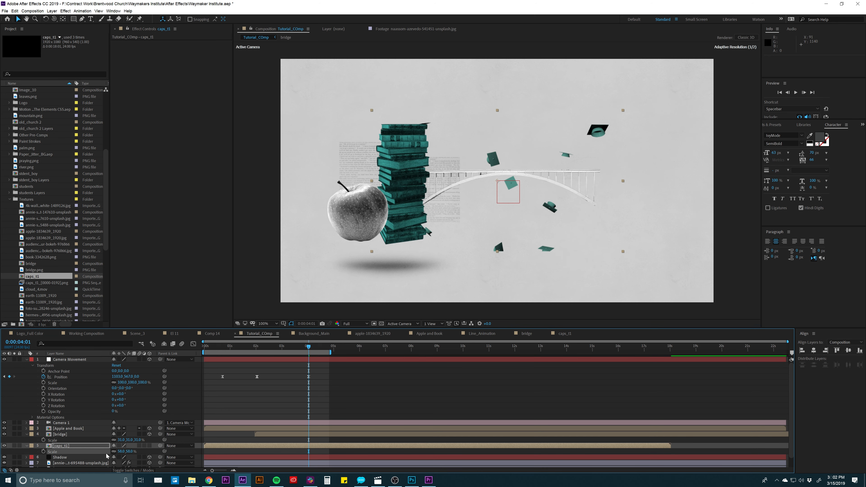
{"action": "left_click", "coordinate": [149, 445]}
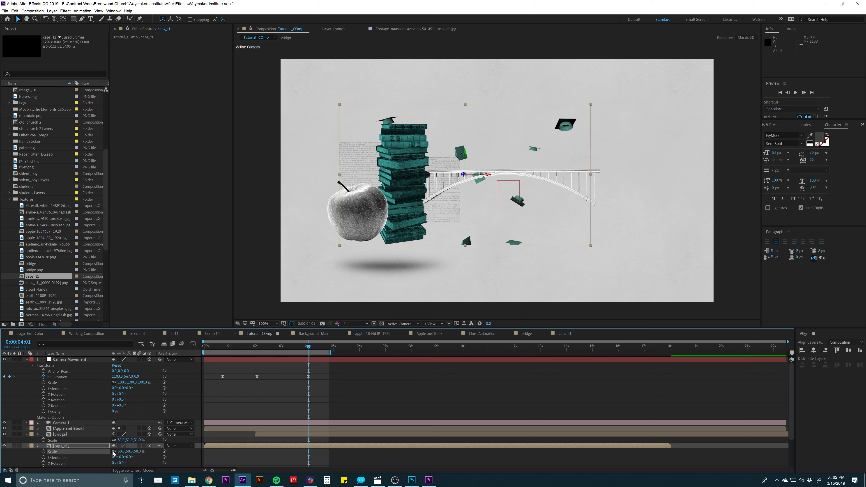
{"action": "left_click_drag", "start_coordinate": [120, 452], "coordinate": [111, 451]}
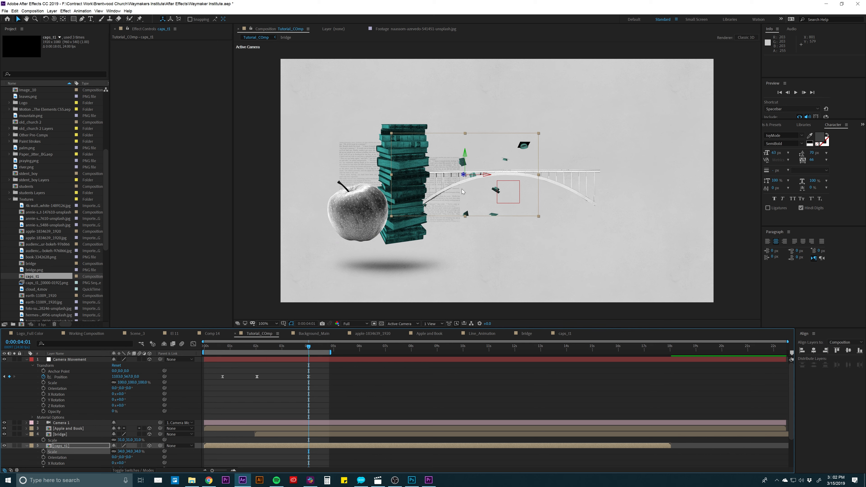
{"action": "left_click_drag", "start_coordinate": [462, 191], "coordinate": [504, 176]}
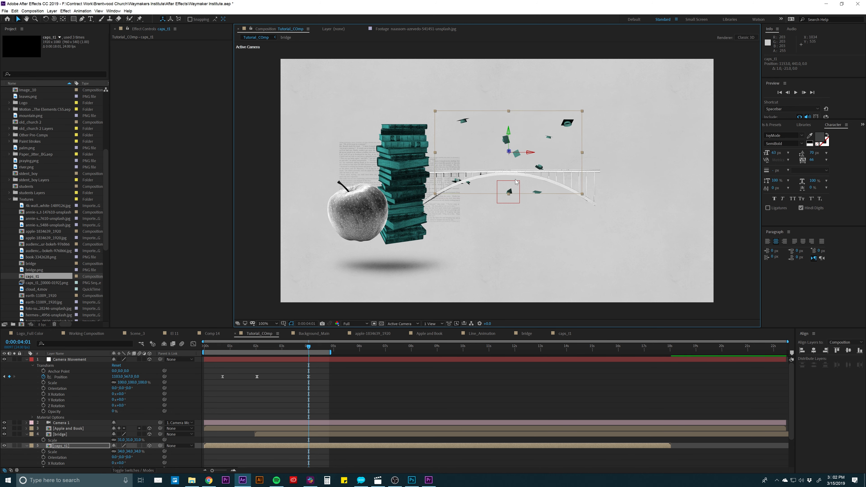
- Draw a rectangular mask on the caps_t1 layer that keeps only the caps above the bridge deck
{"action": "left_click", "coordinate": [73, 20]}
{"action": "left_click_drag", "start_coordinate": [412, 88], "coordinate": [609, 171]}
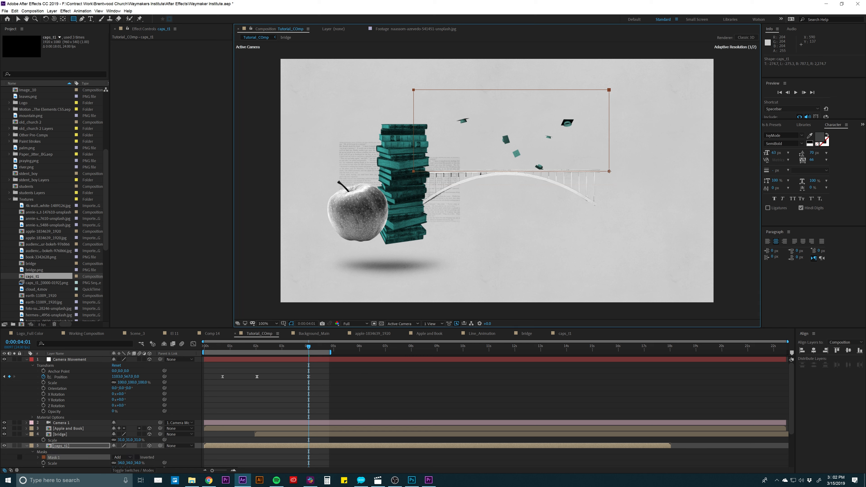
{"action": "left_click", "coordinate": [302, 374]}
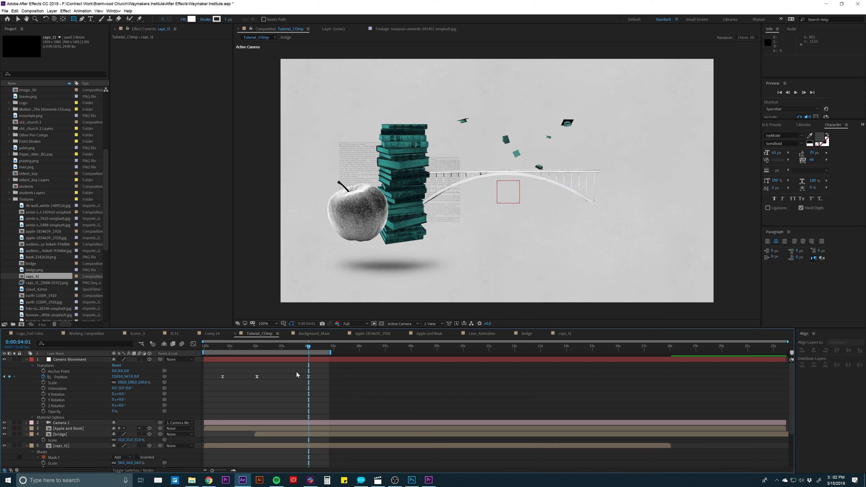
- Shift the caps_t1 layer to begin at 0:00:00:17 and scrub the timeline to check the caps' timing
{"action": "left_click_drag", "start_coordinate": [209, 447], "coordinate": [290, 447]}
{"action": "left_click", "coordinate": [247, 345]}
{"action": "left_click_drag", "start_coordinate": [257, 350], "coordinate": [295, 362]}
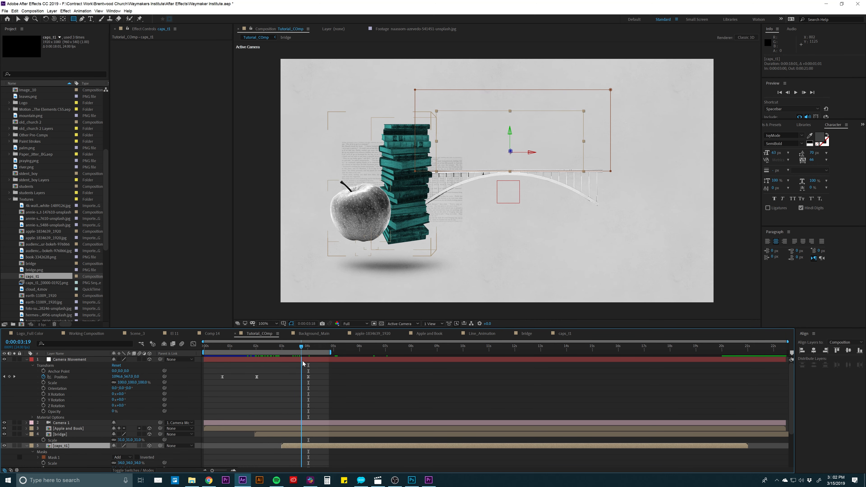
{"action": "left_click_drag", "start_coordinate": [295, 445], "coordinate": [240, 445]}
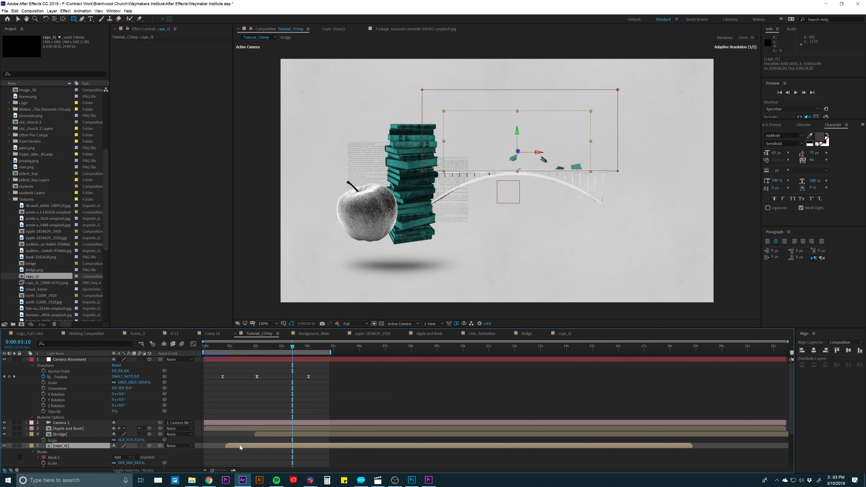
{"action": "left_click_drag", "start_coordinate": [258, 347], "coordinate": [385, 347]}
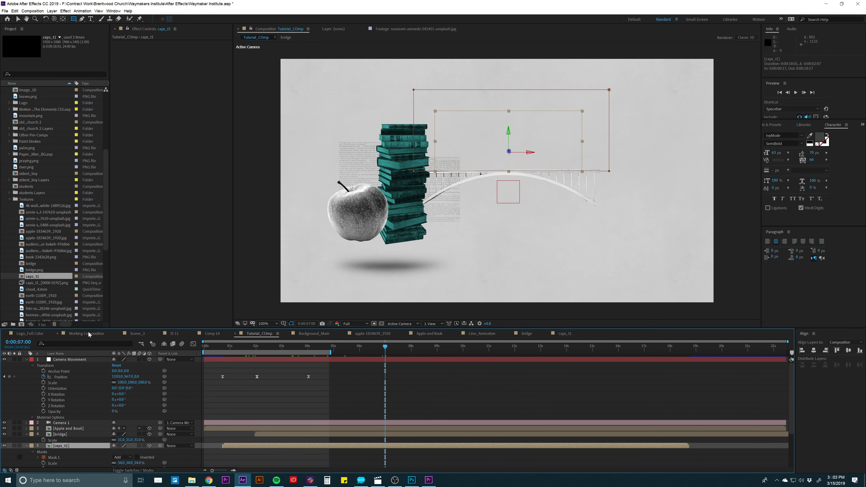
- Open the Scene_3 composition and scrub back through it to examine how the college building and bridge animate in
{"action": "left_click", "coordinate": [121, 335]}
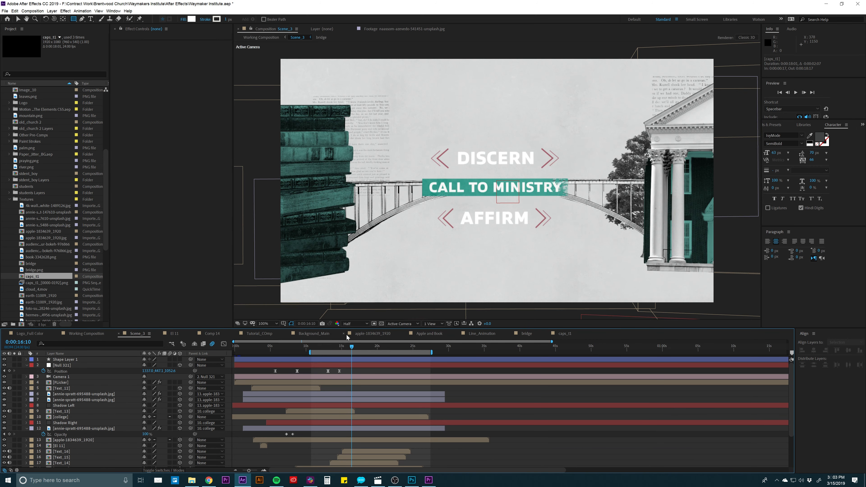
{"action": "left_click_drag", "start_coordinate": [354, 351], "coordinate": [296, 346]}
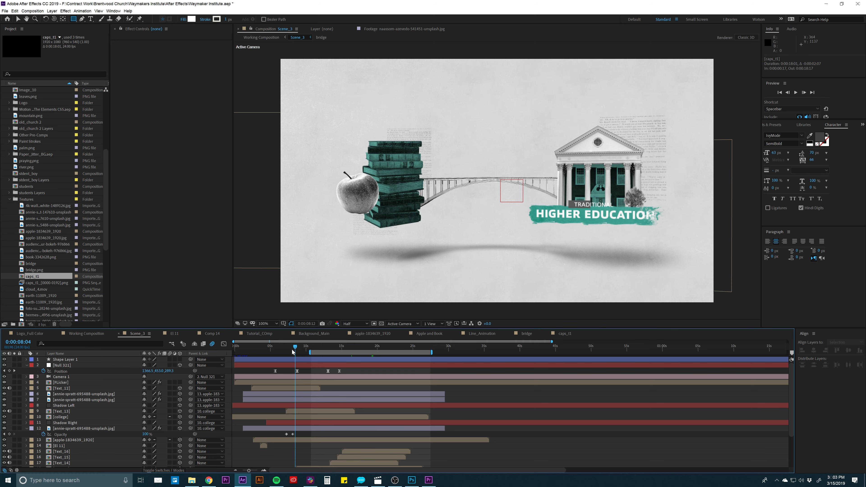
{"action": "left_click_drag", "start_coordinate": [292, 352], "coordinate": [290, 350]}
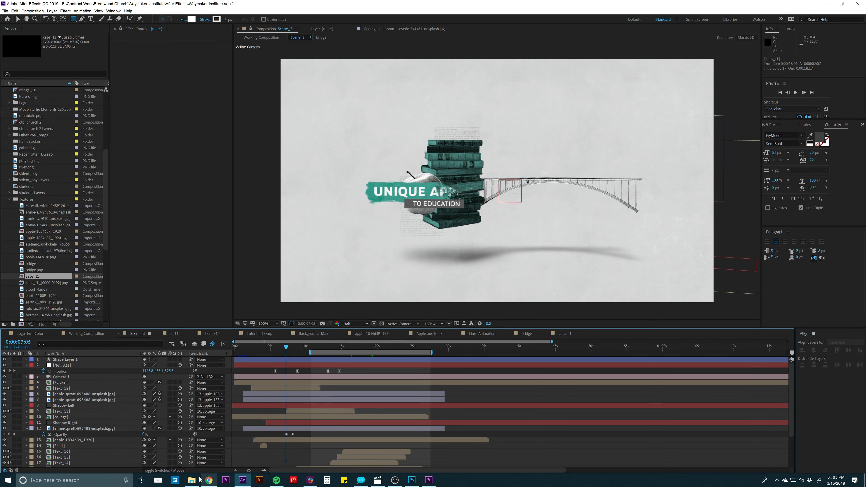
- Switch to File Explorer, open the university-2704306 photo from the Assets folder to examine it, and return to After Effects
{"action": "left_click", "coordinate": [192, 480]}
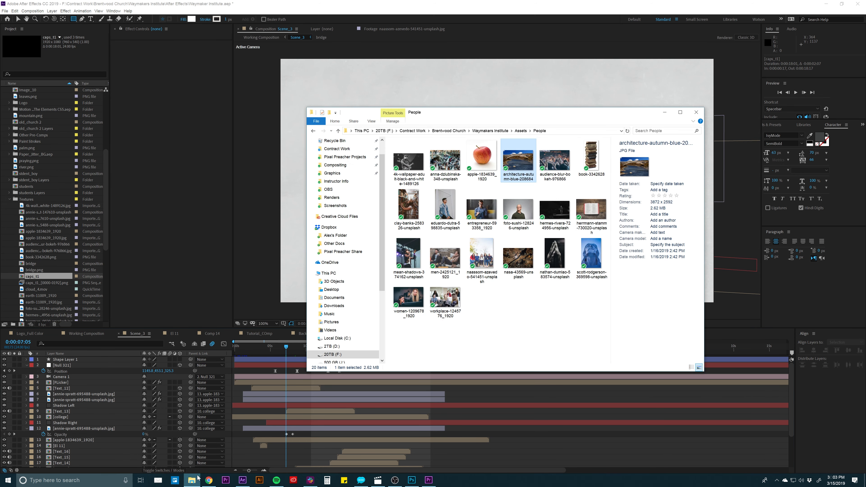
{"action": "left_click", "coordinate": [313, 131]}
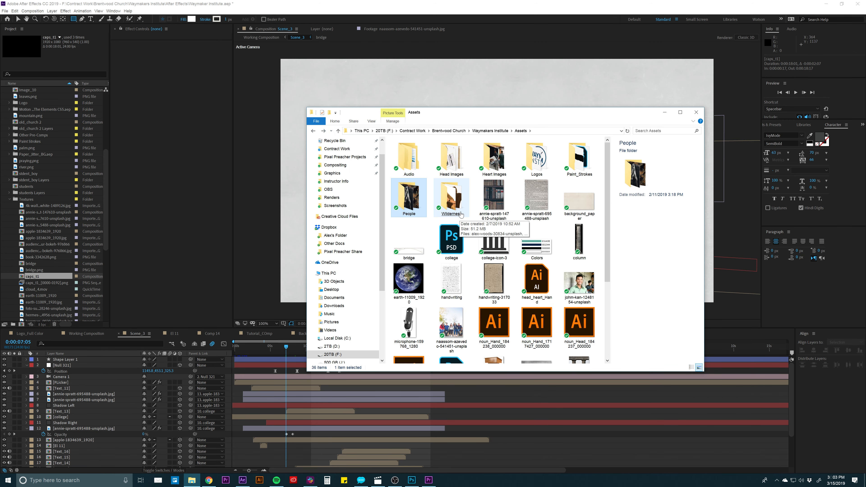
{"action": "left_click", "coordinate": [458, 215]}
{"action": "scroll", "coordinate": [458, 218], "scroll_direction": "down", "scroll_amount": 3}
{"action": "left_click", "coordinate": [531, 303]}
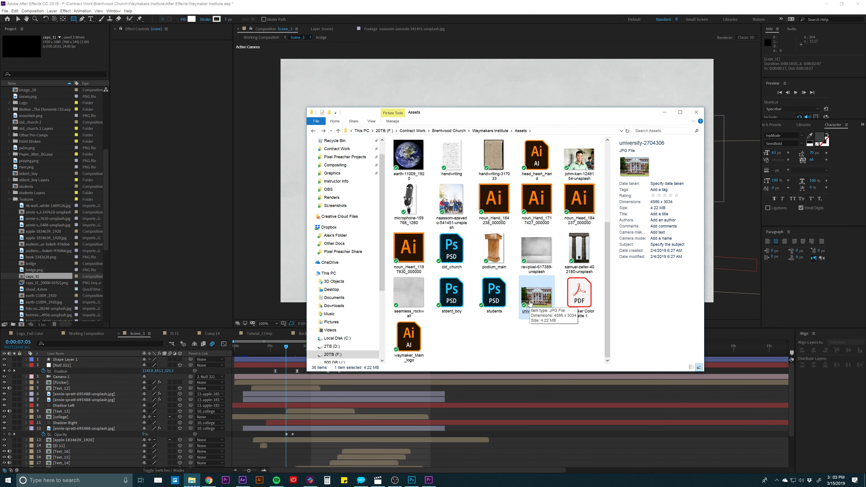
{"action": "double_click", "coordinate": [531, 304]}
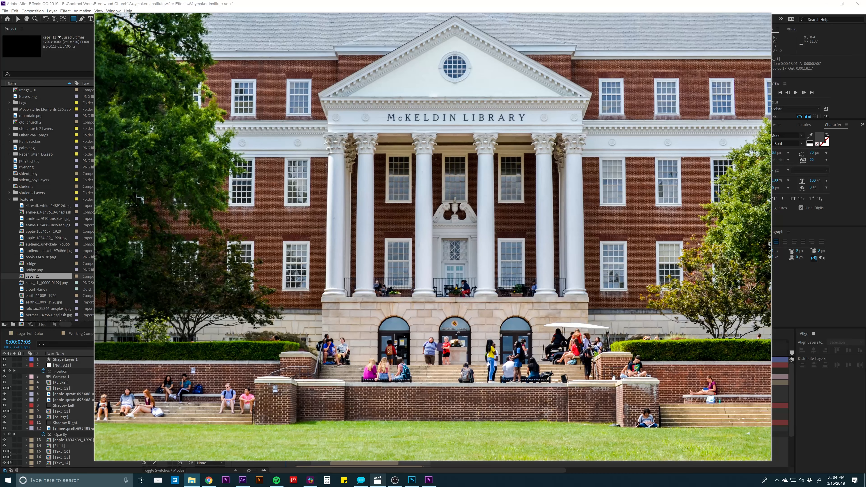
{"action": "left_click", "coordinate": [246, 481]}
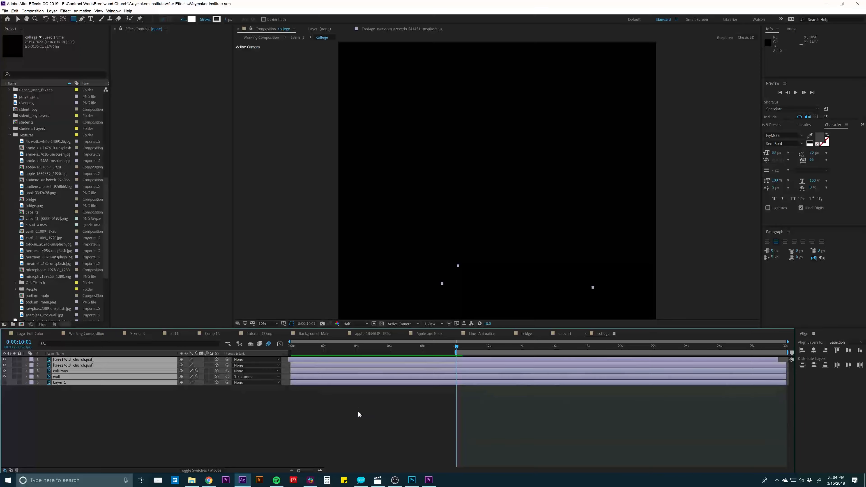
- Switch to Photoshop and examine the layers of college.psd by hiding columns and wall and toggling the wall layer
{"action": "left_click", "coordinate": [412, 481]}
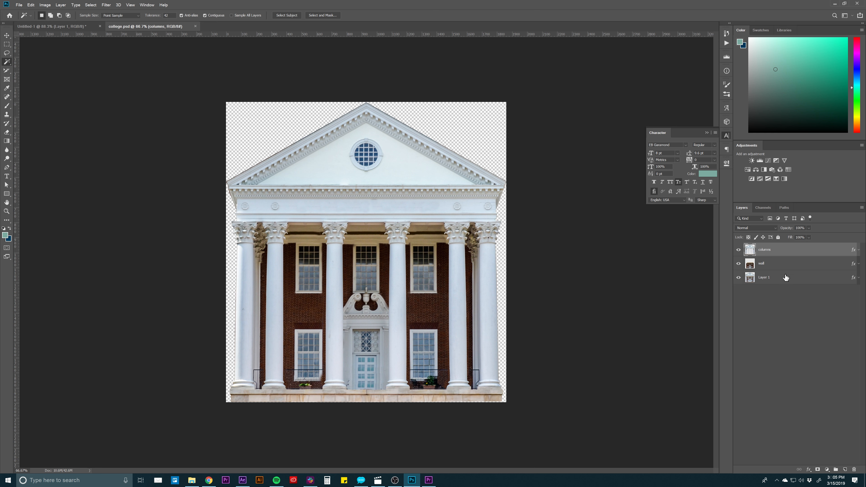
{"action": "left_click", "coordinate": [763, 291]}
{"action": "left_click", "coordinate": [768, 282]}
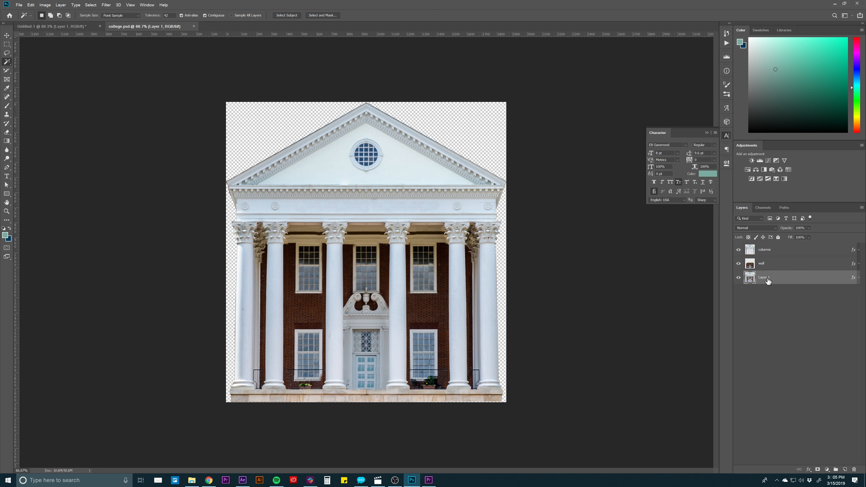
{"action": "left_click_drag", "start_coordinate": [738, 264], "coordinate": [739, 249]}
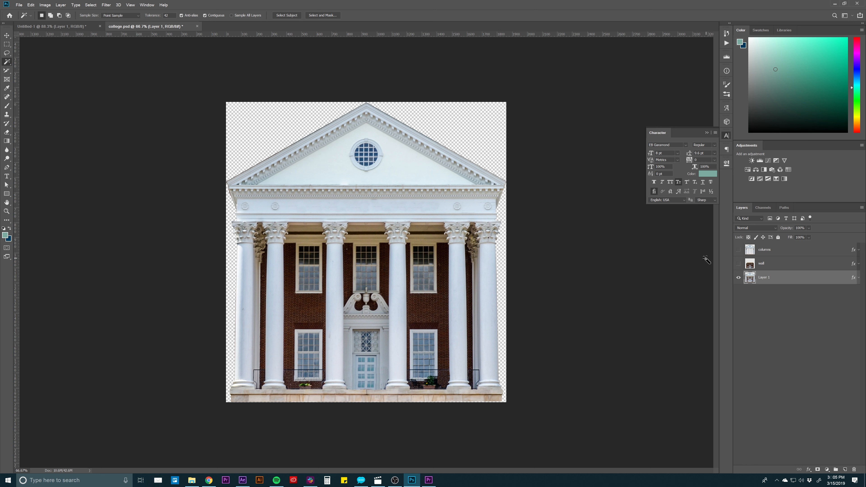
{"action": "left_click", "coordinate": [739, 264]}
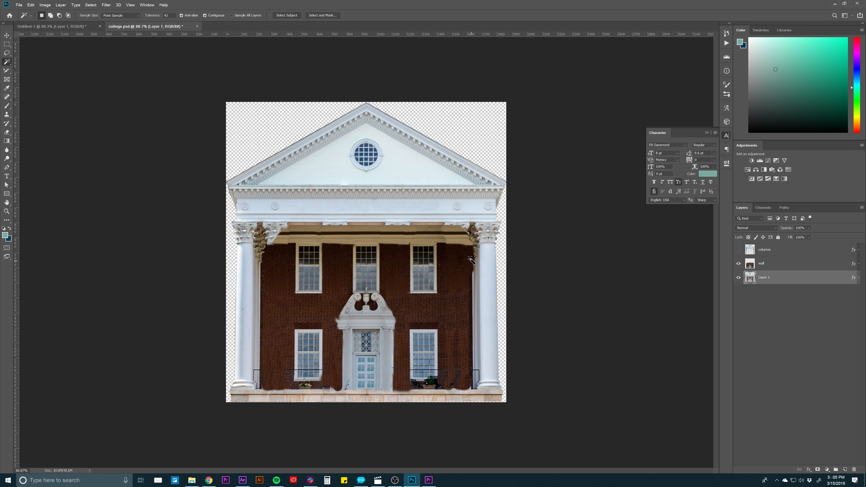
{"action": "left_click", "coordinate": [739, 265]}
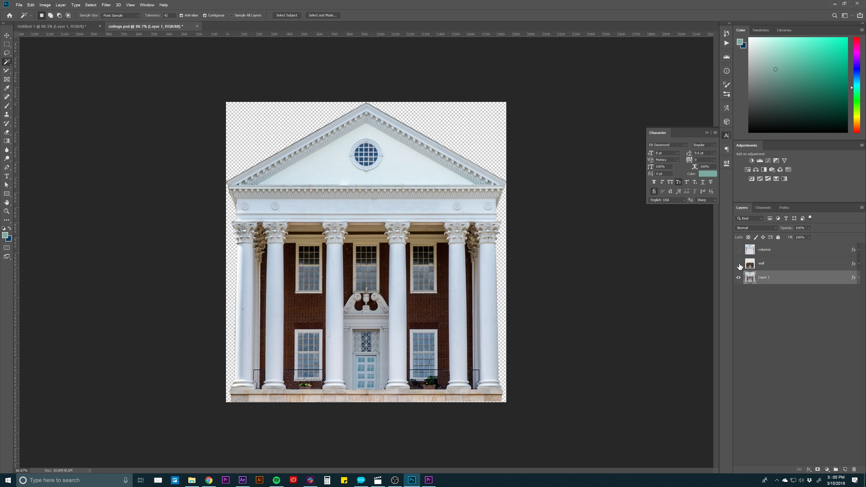
{"action": "left_click", "coordinate": [769, 263]}
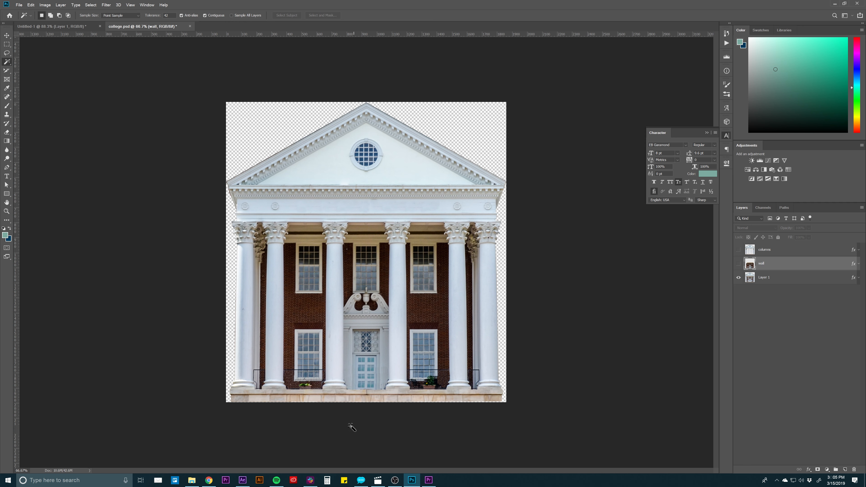
- Switch back to After Effects and collapse the Textures and Assets folders to reach the Tutorial folder in the project
{"action": "left_click", "coordinate": [243, 481]}
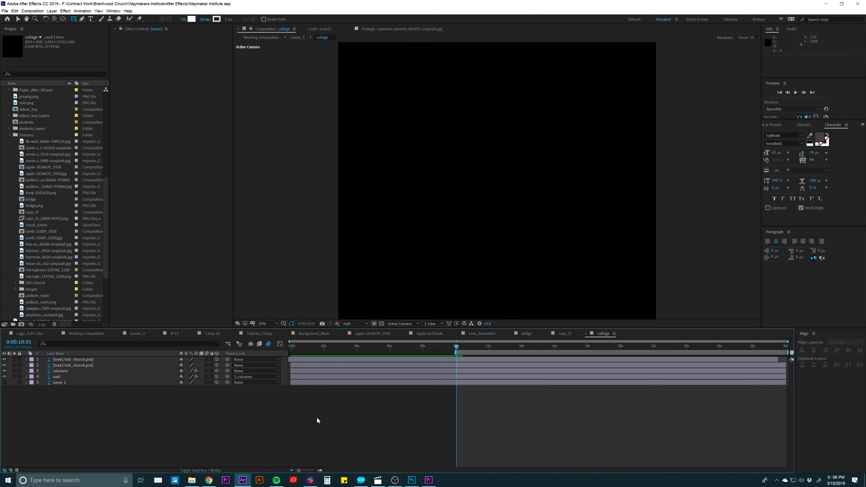
{"action": "left_click", "coordinate": [17, 134]}
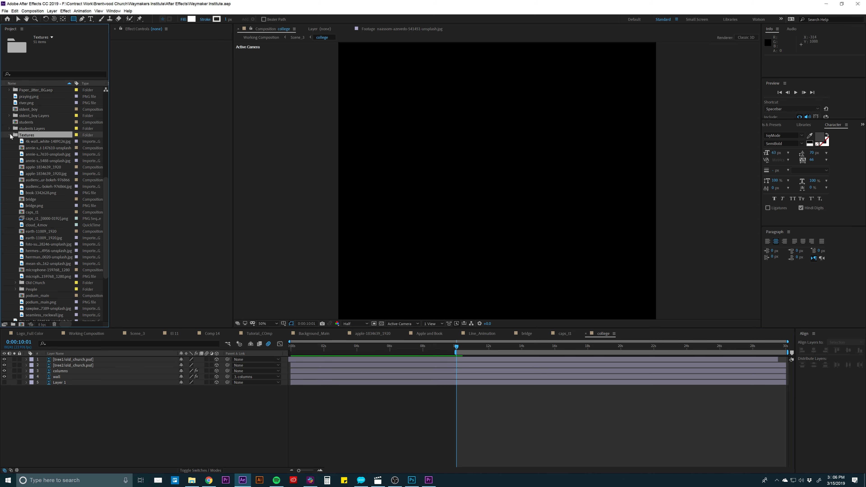
{"action": "left_click", "coordinate": [9, 135]}
{"action": "scroll", "coordinate": [11, 100], "scroll_direction": "up", "scroll_amount": 5}
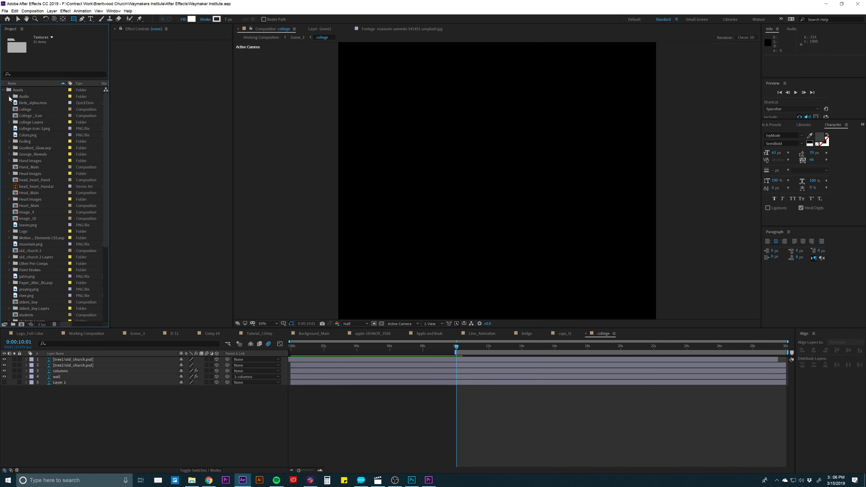
{"action": "left_click", "coordinate": [5, 91]}
{"action": "left_click", "coordinate": [5, 91]}
{"action": "left_click", "coordinate": [8, 141]}
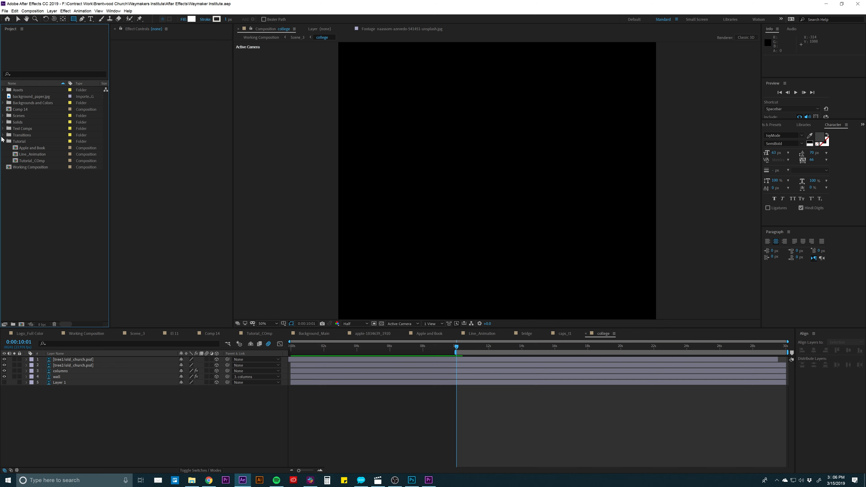
- Choose college.psd from the Assets folder for import and open its import kind options
{"action": "key", "text": "ctrl+i"}
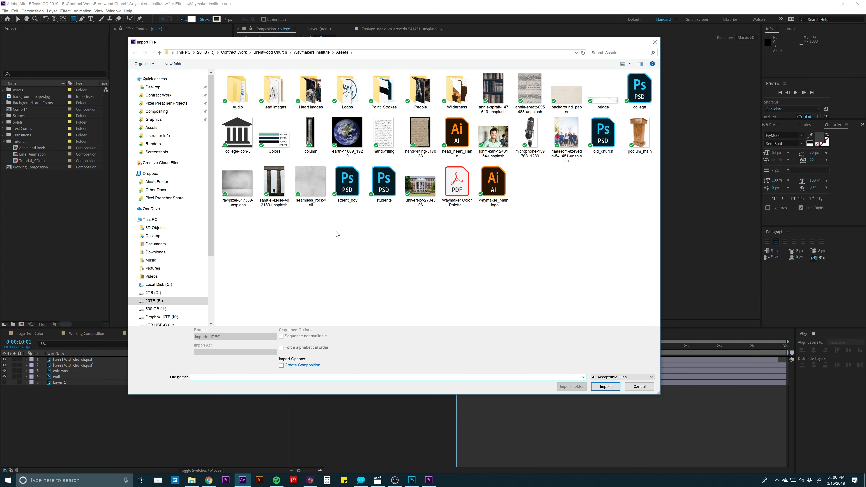
{"action": "double_click", "coordinate": [640, 86]}
{"action": "left_click_drag", "start_coordinate": [368, 157], "coordinate": [412, 144]}
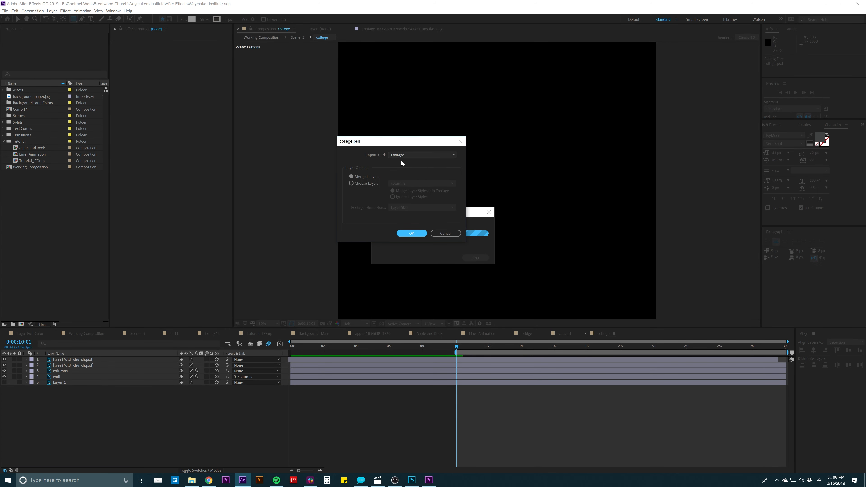
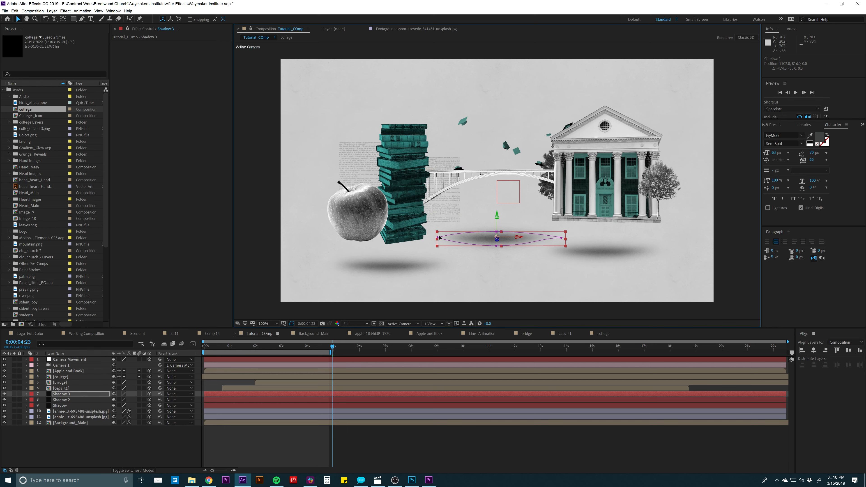
- Reshape the Shadow 3 mask into a wide arch under the bridge, extending its two ends toward the book and college shadows
{"action": "left_click_drag", "start_coordinate": [438, 238], "coordinate": [398, 260]}
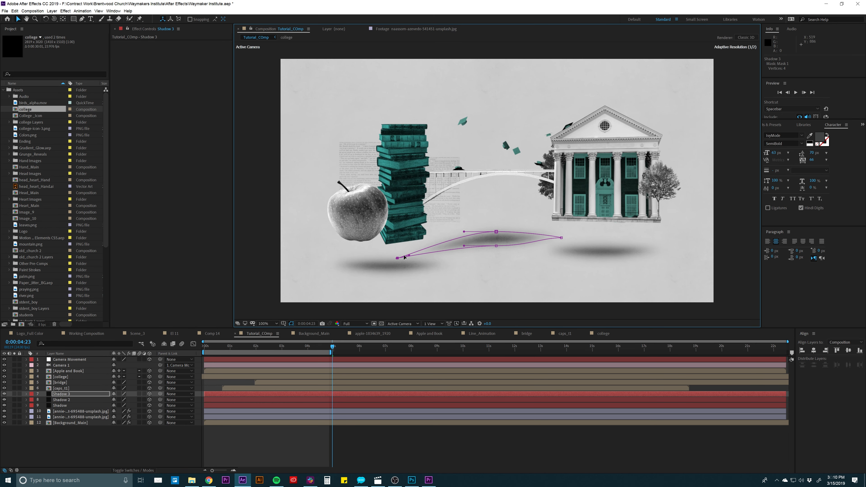
{"action": "left_click", "coordinate": [561, 238]}
{"action": "left_click_drag", "start_coordinate": [562, 238], "coordinate": [591, 247]}
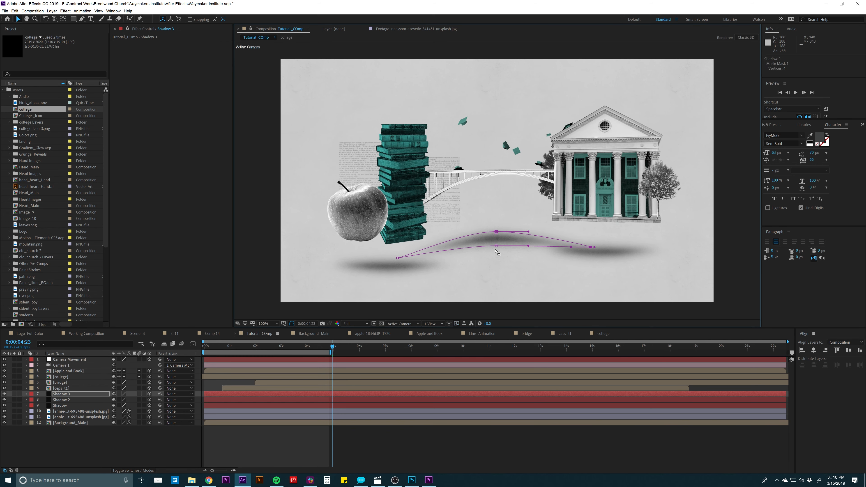
{"action": "left_click_drag", "start_coordinate": [497, 247], "coordinate": [549, 232]}
{"action": "left_click", "coordinate": [497, 232]}
- Lower the opacity of the Shadow 3 layer and check the softened shadow around 0:00:02:13
{"action": "key", "text": "t"}
{"action": "left_click_drag", "start_coordinate": [114, 400], "coordinate": [107, 400]}
{"action": "left_click", "coordinate": [266, 447]}
{"action": "left_click", "coordinate": [270, 347]}
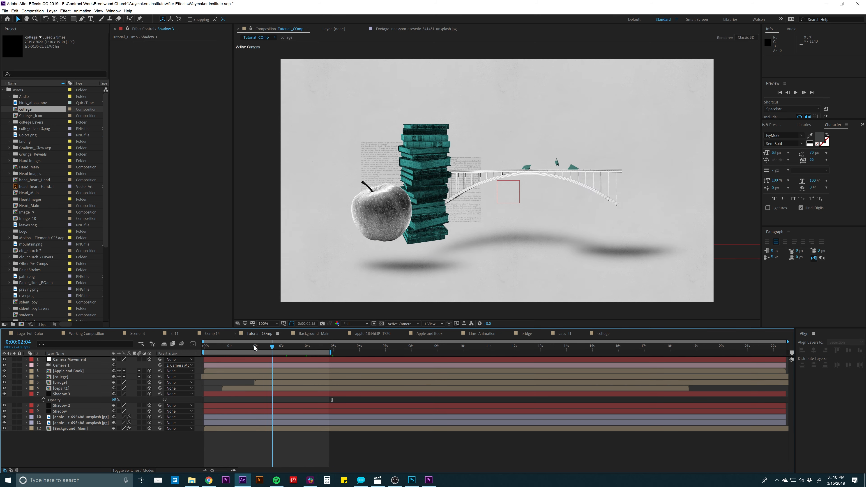
- Examine the finished Scene_3 around 0:00:10:01 and 0:00:14:03, and return to Tutorial_COmp to compare its shadows at 0:00:04:10
{"action": "left_click", "coordinate": [132, 334]}
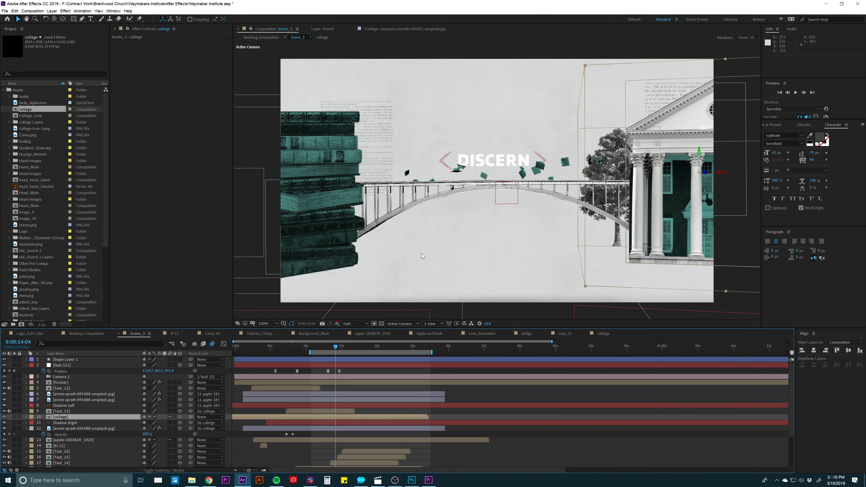
{"action": "left_click", "coordinate": [306, 347]}
{"action": "left_click_drag", "start_coordinate": [306, 348], "coordinate": [307, 348]}
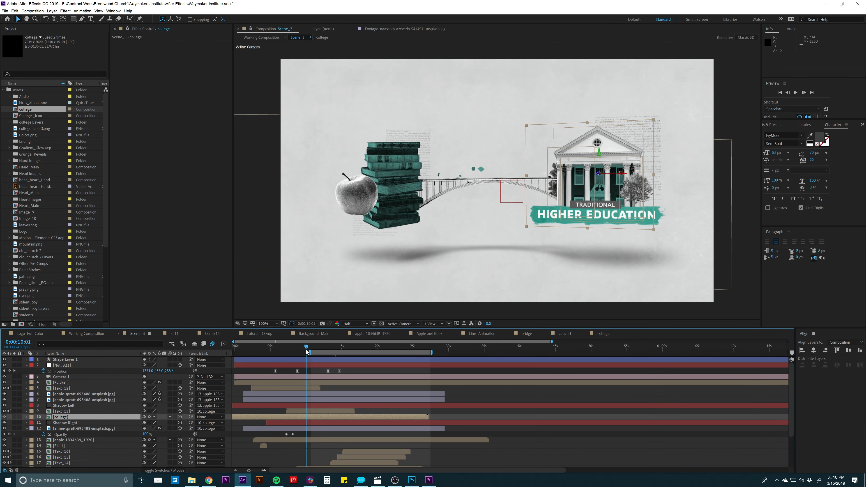
{"action": "left_click_drag", "start_coordinate": [324, 347], "coordinate": [335, 346]}
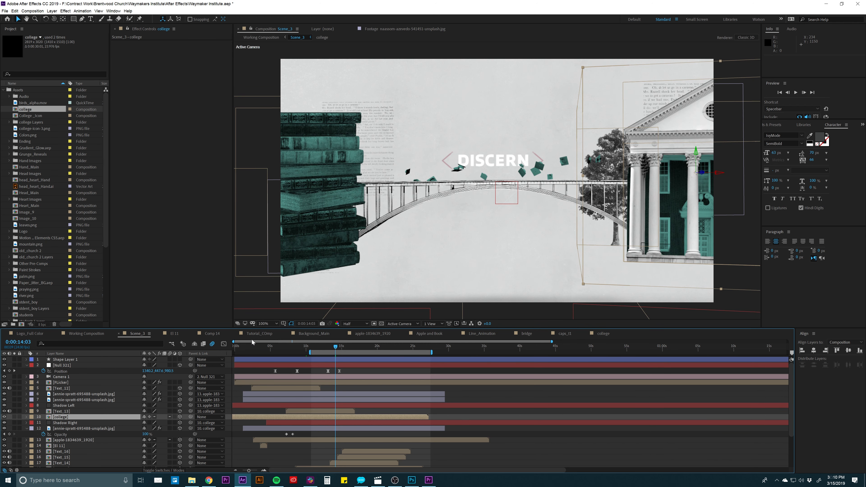
{"action": "left_click", "coordinate": [255, 334]}
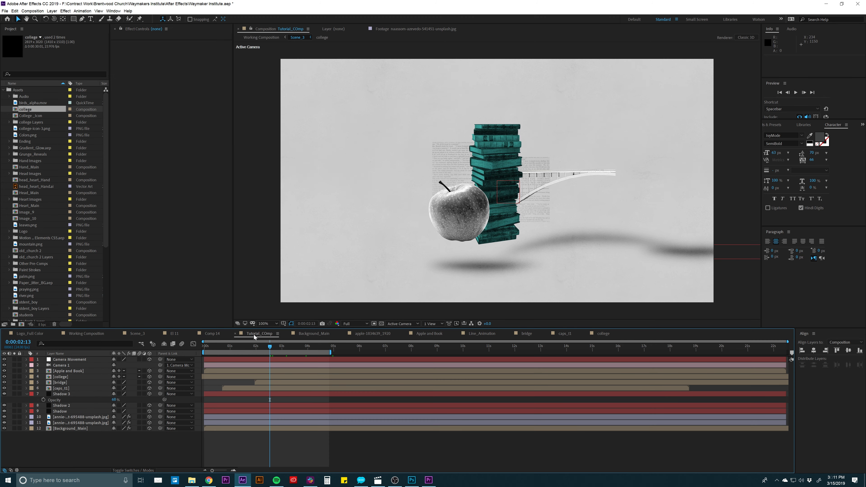
{"action": "left_click_drag", "start_coordinate": [285, 345], "coordinate": [318, 348]}
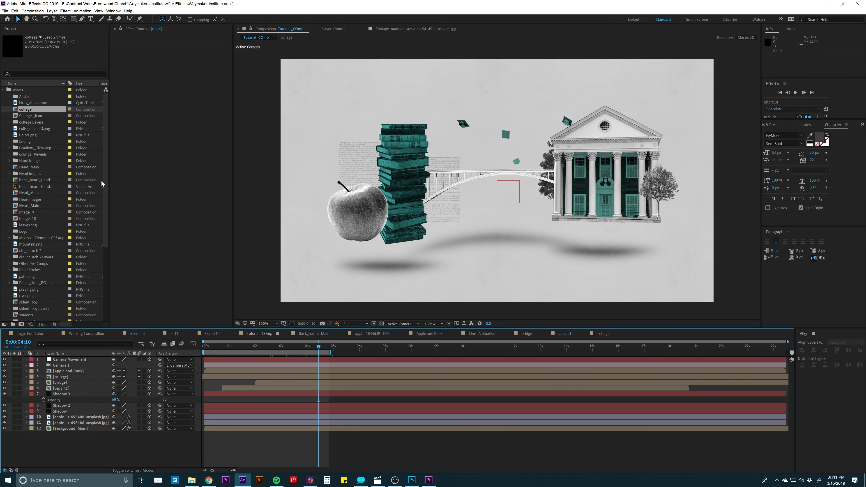
- Create a new 1920 x 1080 composition named Text1 inside the project's Tutorial folder
{"action": "left_click_drag", "start_coordinate": [109, 179], "coordinate": [137, 178]}
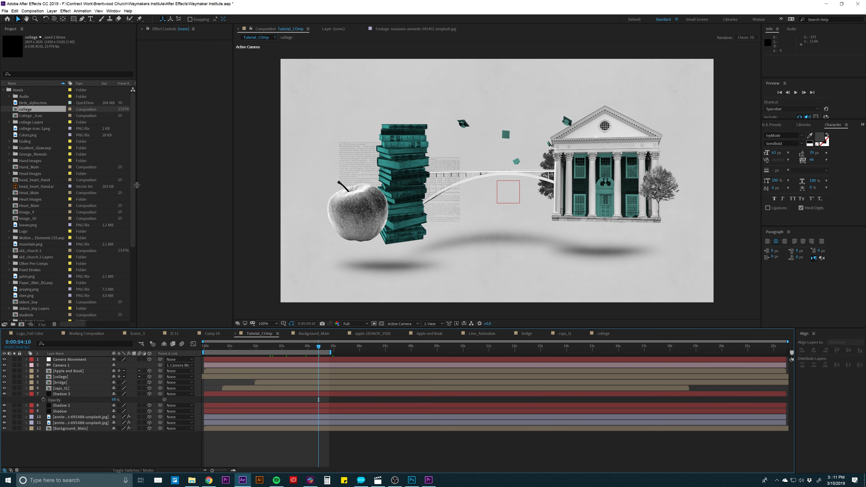
{"action": "scroll", "coordinate": [18, 265], "scroll_direction": "down", "scroll_amount": 6}
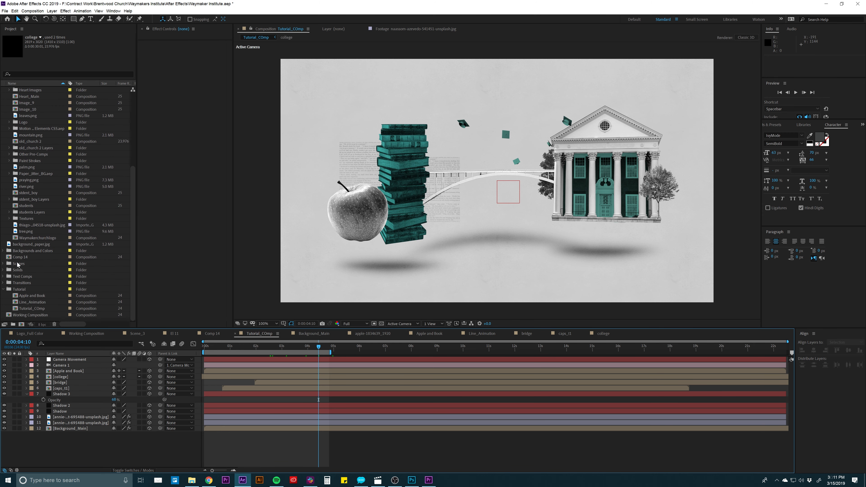
{"action": "left_click", "coordinate": [19, 289]}
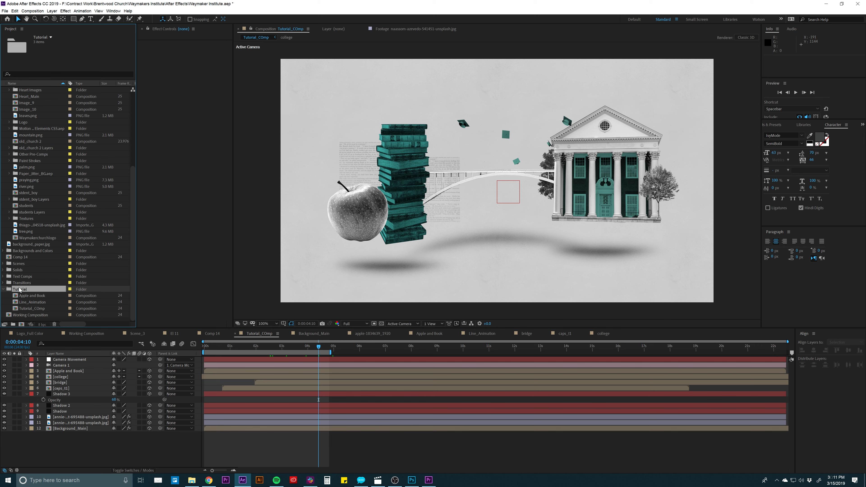
{"action": "left_click", "coordinate": [21, 324]}
{"action": "type", "text": "Text"}
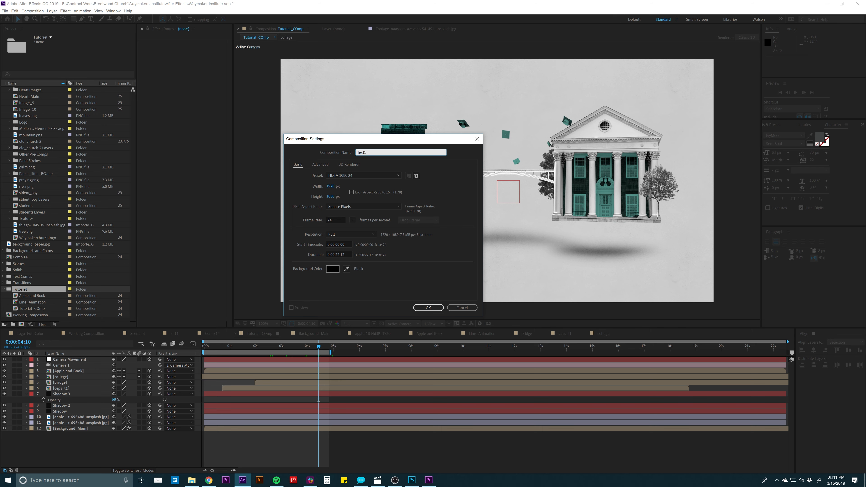
{"action": "type", "text": "1"}
{"action": "key", "text": "Return"}
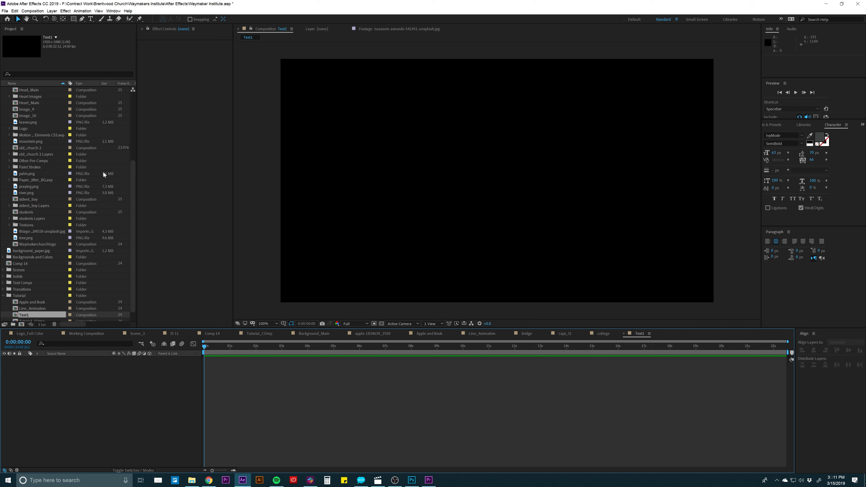
- Add stroke_1.png from the Paint Strokes folder to the Text1 composition
{"action": "scroll", "coordinate": [23, 118], "scroll_direction": "up", "scroll_amount": 5}
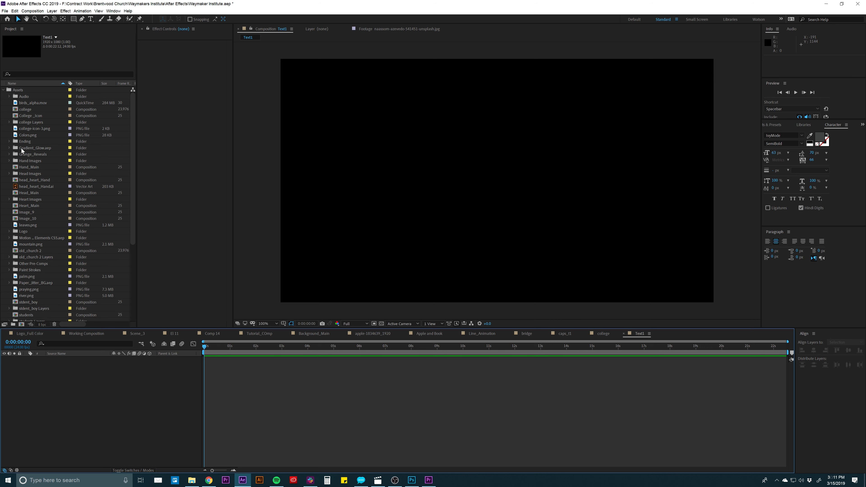
{"action": "double_click", "coordinate": [16, 270]}
{"action": "scroll", "coordinate": [15, 268], "scroll_direction": "down", "scroll_amount": 3}
{"action": "left_click", "coordinate": [29, 219]}
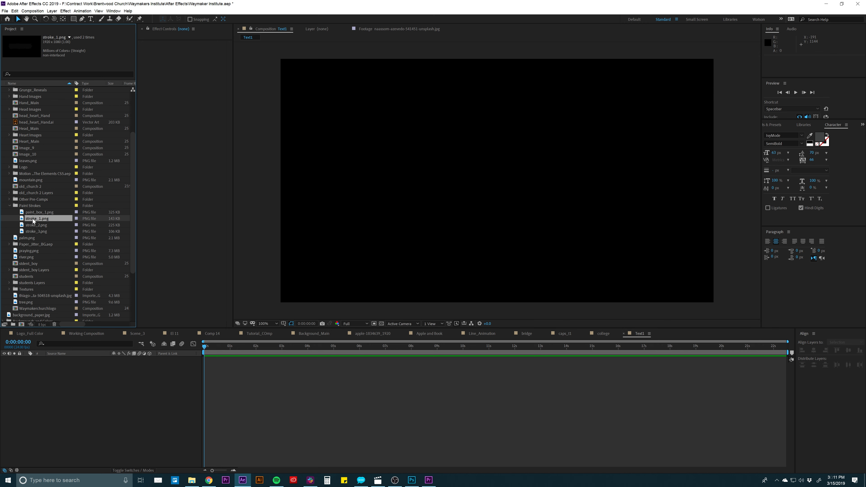
{"action": "left_click_drag", "start_coordinate": [29, 220], "coordinate": [82, 365]}
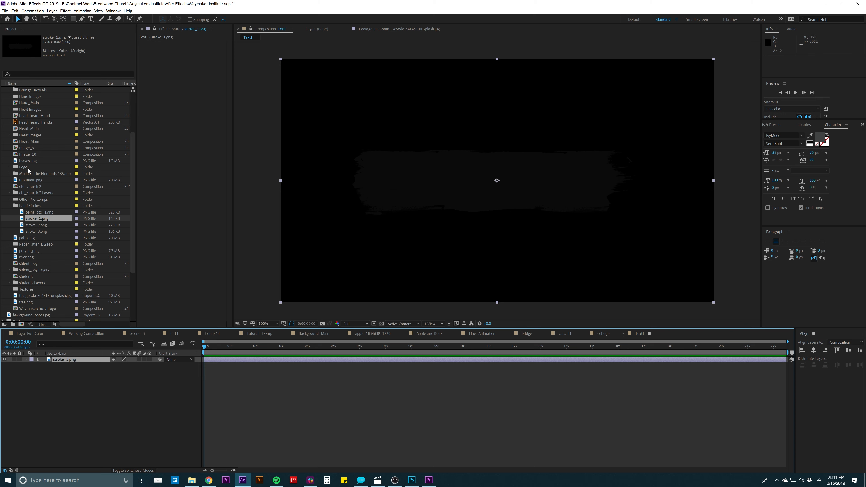
- Locate the title in Scene_3 at 0:00:04:22 and open its Text_12 composition for reference
{"action": "left_click", "coordinate": [152, 337]}
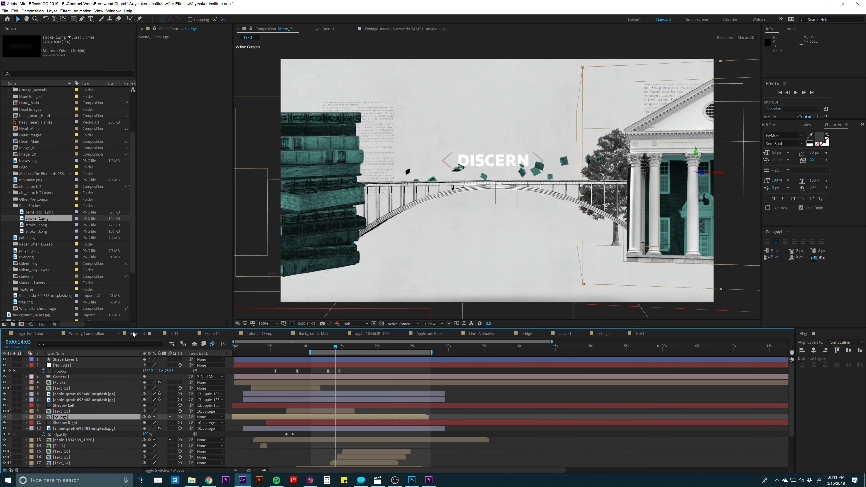
{"action": "left_click", "coordinate": [253, 412]}
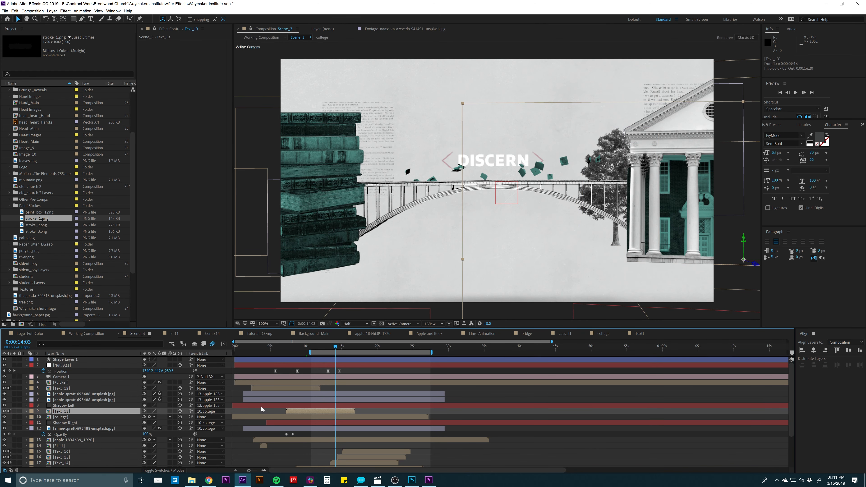
{"action": "left_click", "coordinate": [270, 349]}
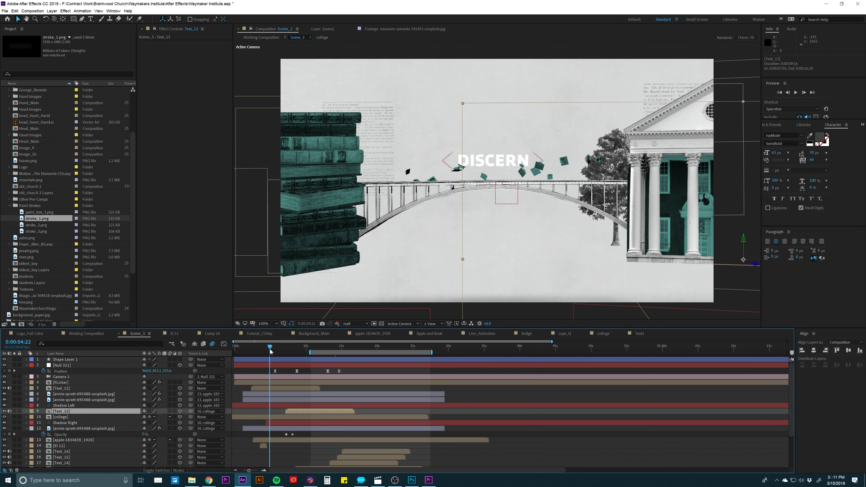
{"action": "left_click", "coordinate": [266, 388]}
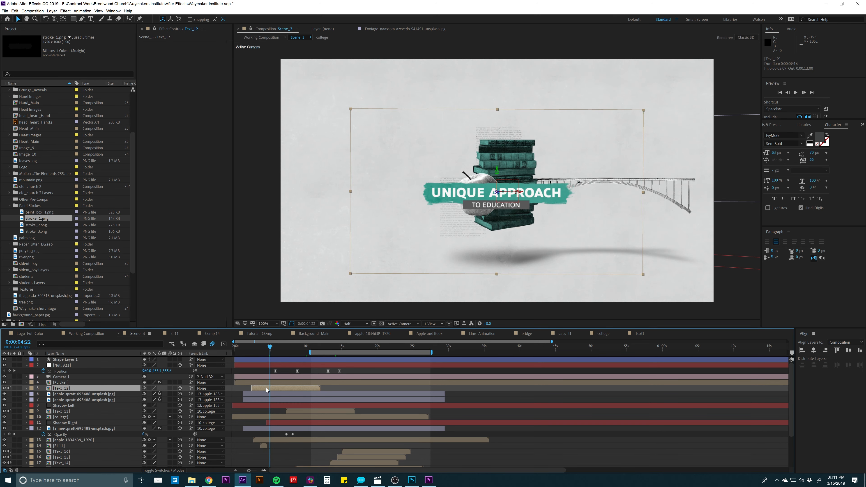
{"action": "double_click", "coordinate": [266, 388]}
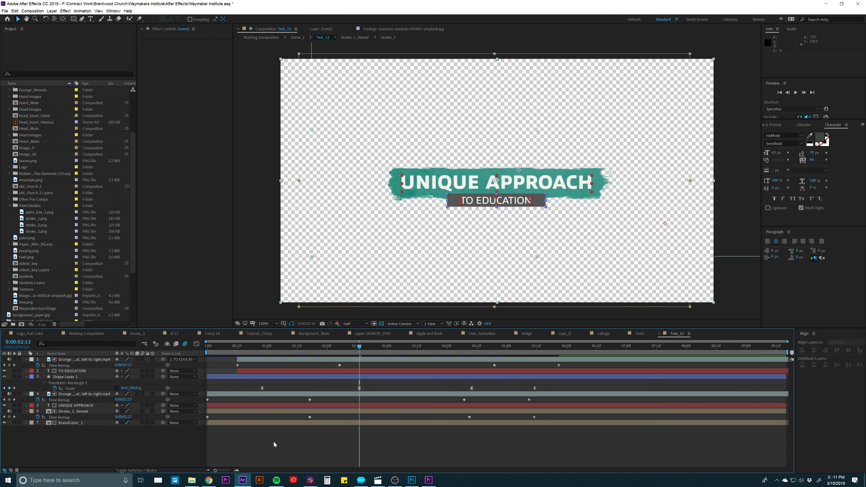
- Collapse the keyframed properties in Text_12 and examine the Stroke_1_Reveal, Shape Layer 1 and BrandColor_1 layers
{"action": "key", "text": "ctrl+a"}
{"action": "key", "text": "u"}
{"action": "left_click", "coordinate": [268, 442]}
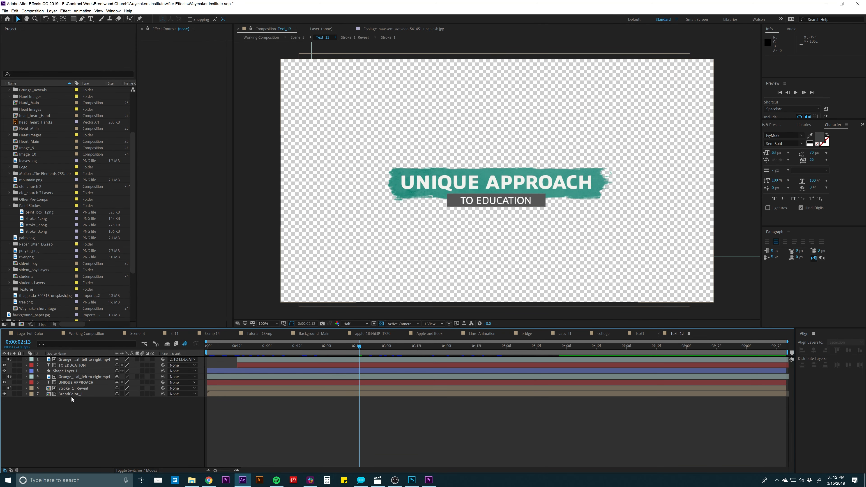
{"action": "left_click", "coordinate": [73, 388]}
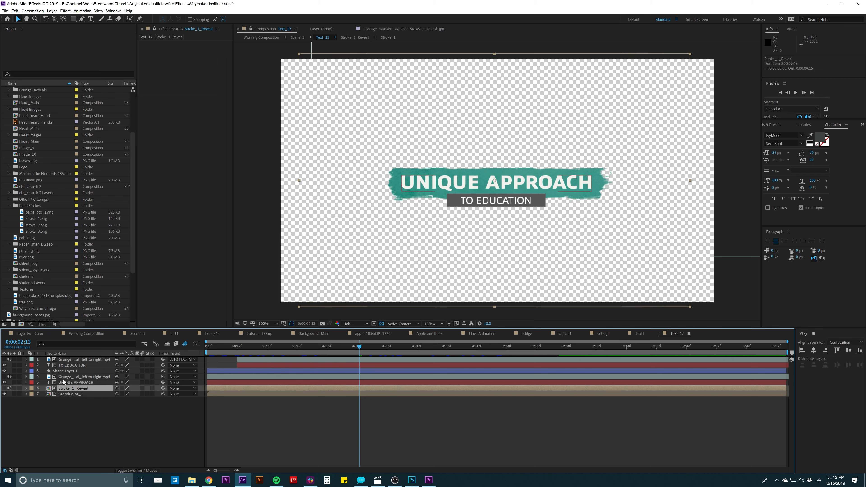
{"action": "left_click", "coordinate": [64, 372]}
{"action": "left_click", "coordinate": [66, 394]}
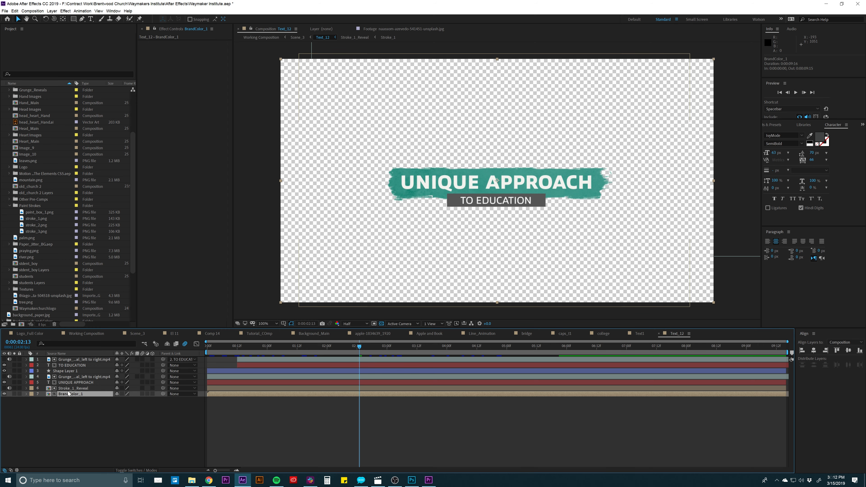
{"action": "left_click", "coordinate": [68, 389]}
- Open the Stroke_1_Reveal composition and examine its grunge matte and Stroke_1 layers, scrubbing the reveal to 0:00:01:03
{"action": "double_click", "coordinate": [70, 389]}
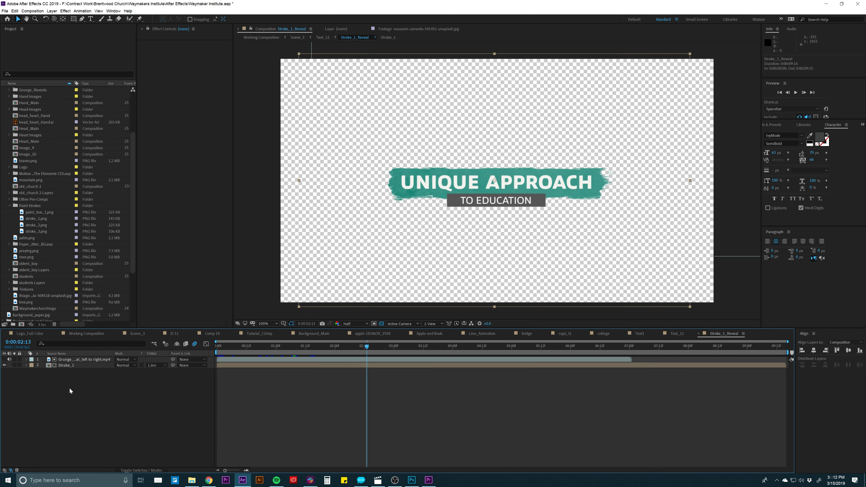
{"action": "left_click", "coordinate": [106, 357]}
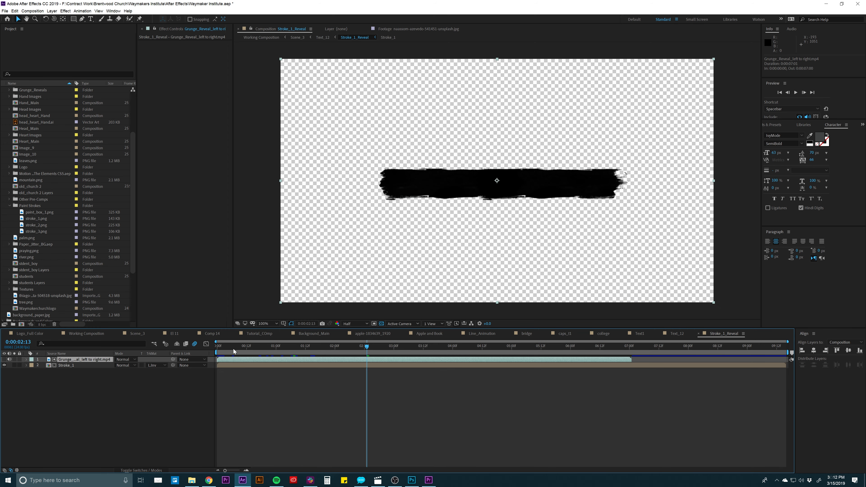
{"action": "left_click", "coordinate": [90, 366]}
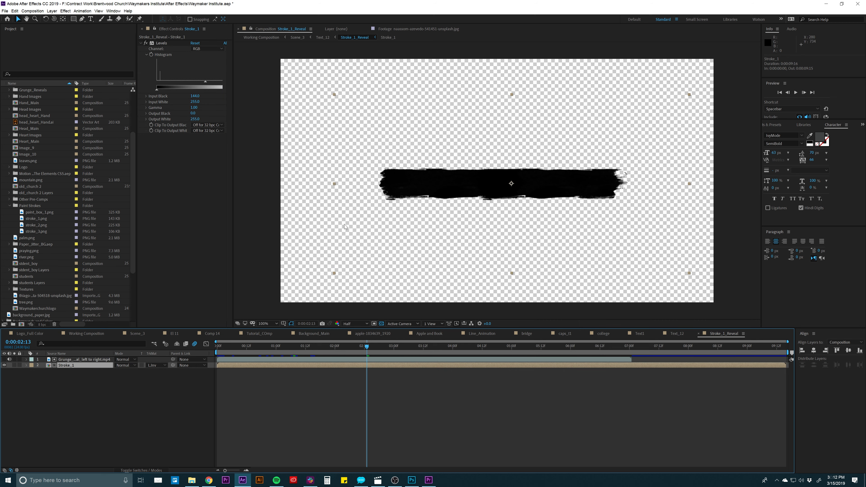
{"action": "mouse_move", "coordinate": [243, 343]}
{"action": "left_mouse_down"}
{"action": "mouse_move", "coordinate": [226, 345]}
{"action": "mouse_move", "coordinate": [284, 344]}
{"action": "left_mouse_up"}
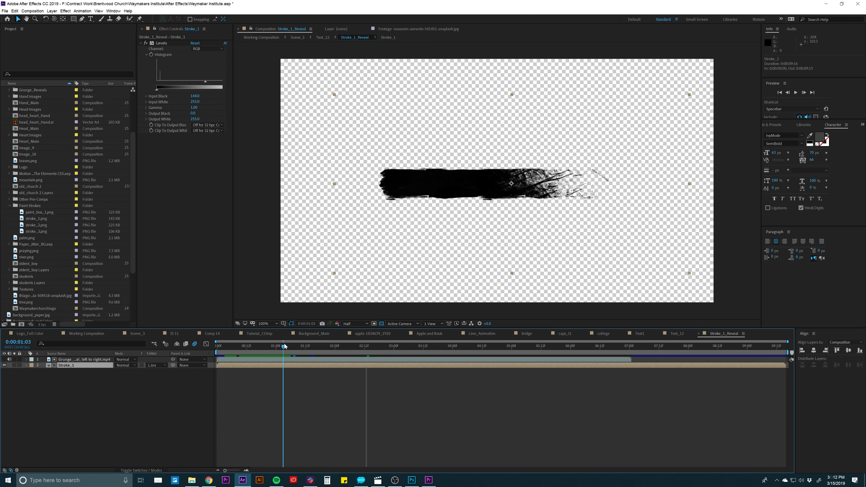
- Make the Grunge_Reveal left-to-right matte visible and play and scrub through it to examine its black-and-white wipe
{"action": "left_click", "coordinate": [256, 358]}
{"action": "left_click", "coordinate": [4, 360]}
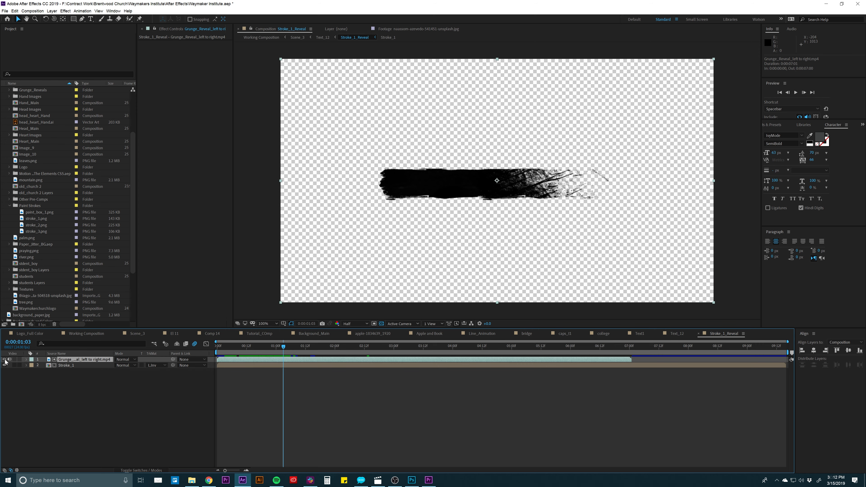
{"action": "left_click", "coordinate": [231, 346]}
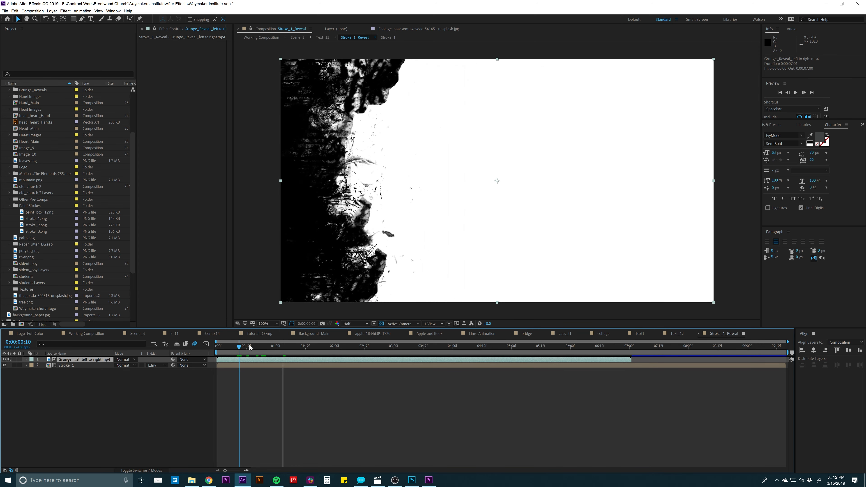
{"action": "key", "text": "space"}
{"action": "key", "text": "space"}
{"action": "left_click_drag", "start_coordinate": [231, 344], "coordinate": [249, 341]}
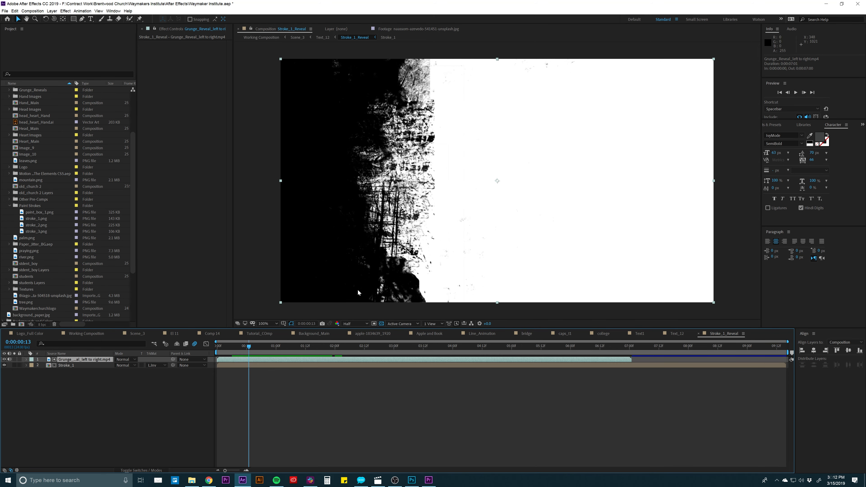
{"action": "left_click_drag", "start_coordinate": [251, 346], "coordinate": [301, 336]}
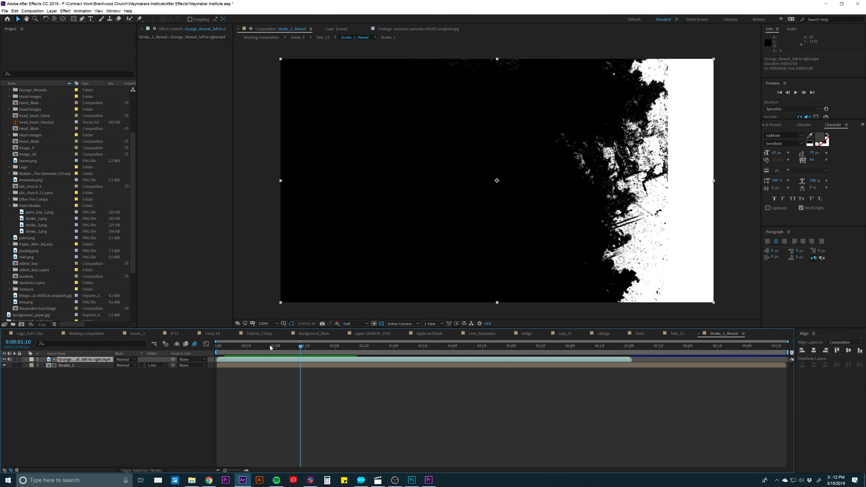
{"action": "mouse_move", "coordinate": [270, 346]}
{"action": "left_mouse_down"}
{"action": "mouse_move", "coordinate": [222, 349]}
{"action": "mouse_move", "coordinate": [286, 345]}
{"action": "left_mouse_up"}
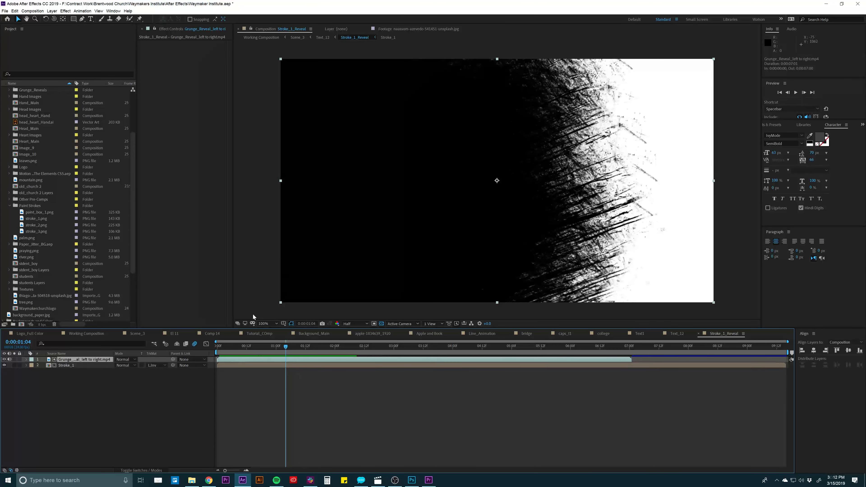
{"action": "left_click", "coordinate": [131, 385]}
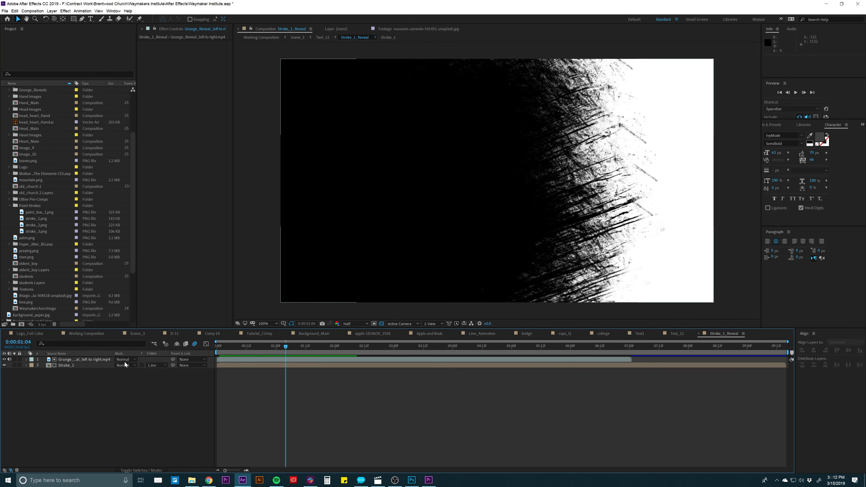
{"action": "left_click_drag", "start_coordinate": [226, 345], "coordinate": [283, 344]}
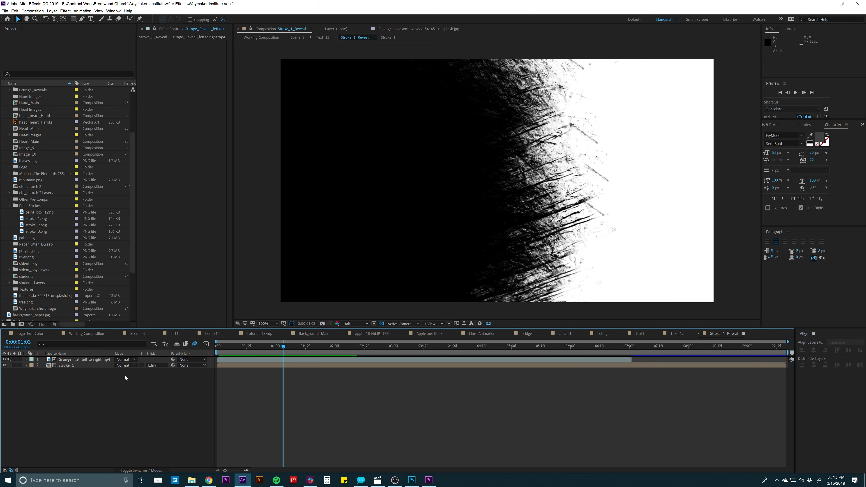
- Check Stroke_1's track matte options and compare the layer with the Grunge_Reveal left-to-right matte above it
{"action": "left_click", "coordinate": [150, 365]}
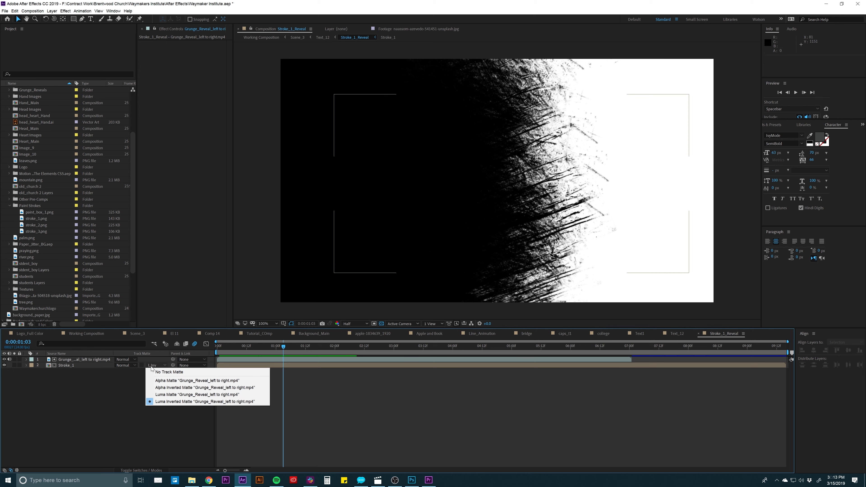
{"action": "left_click", "coordinate": [89, 391]}
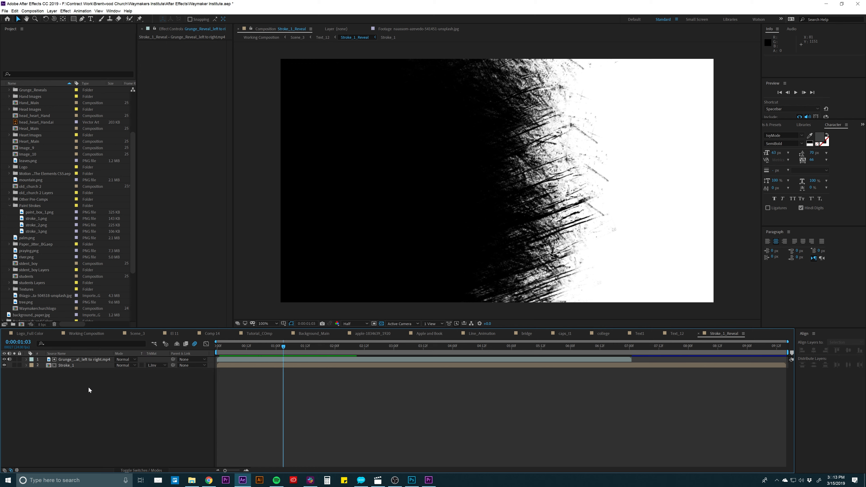
{"action": "left_click", "coordinate": [77, 359]}
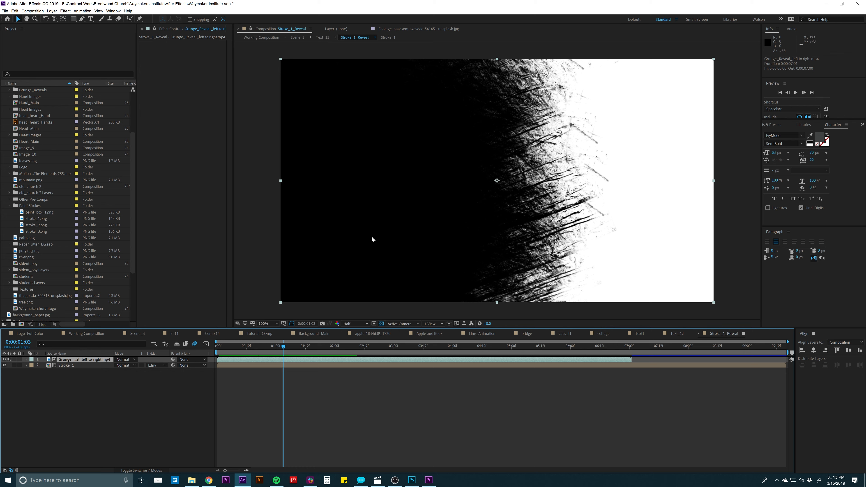
{"action": "left_click", "coordinate": [69, 365]}
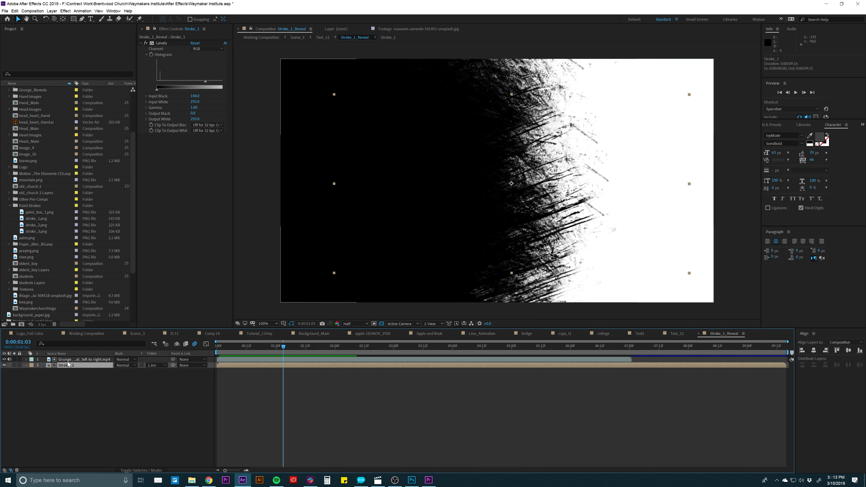
- Hide the Grunge_Reveal left-to-right layer and keep Stroke_1's track matte set to Luma Inverted Matte
{"action": "left_click", "coordinate": [4, 359]}
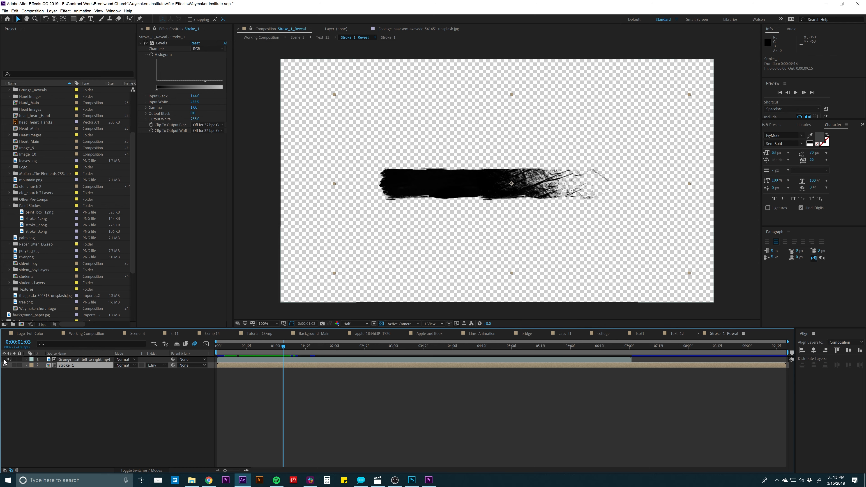
{"action": "left_click", "coordinate": [120, 373]}
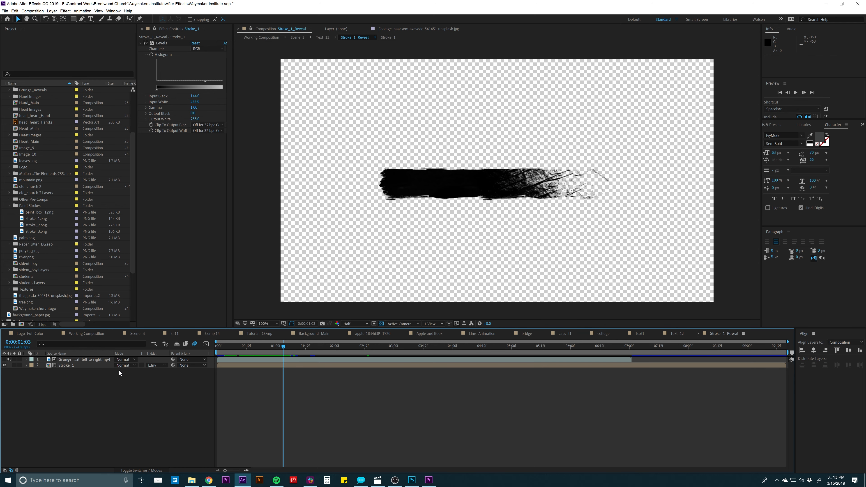
{"action": "left_click", "coordinate": [153, 366]}
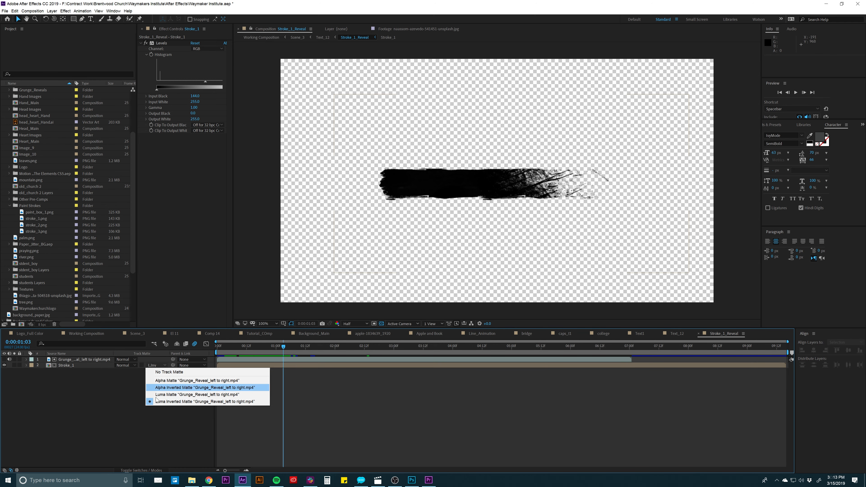
{"action": "left_click", "coordinate": [165, 403]}
{"action": "left_click", "coordinate": [69, 361]}
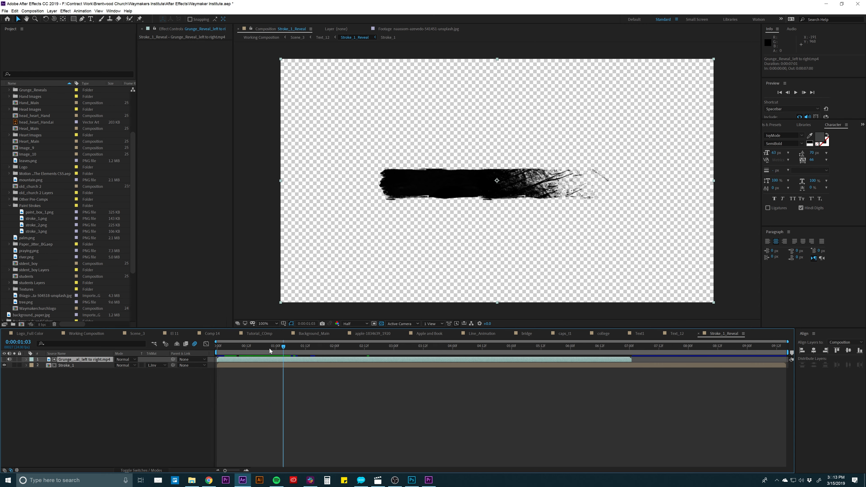
- Play and scrub the matted Stroke_1 reveal to 0:00:01:16
{"action": "key", "text": "space"}
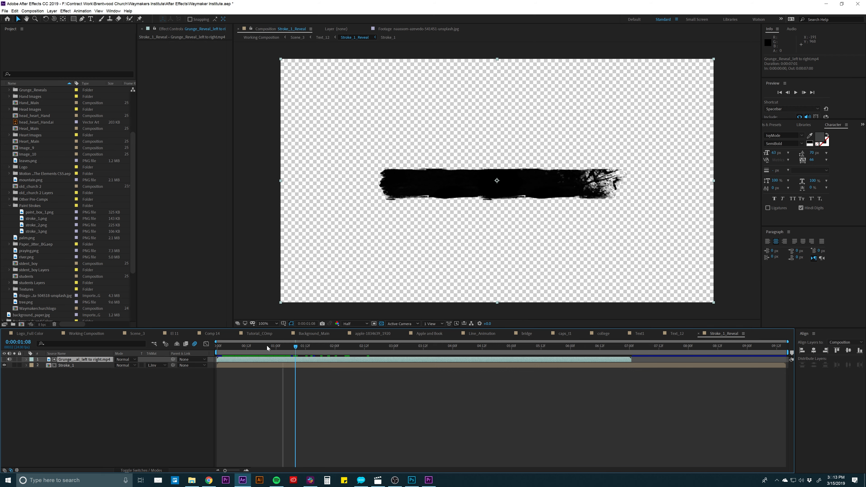
{"action": "mouse_move", "coordinate": [267, 345]}
{"action": "left_mouse_down"}
{"action": "mouse_move", "coordinate": [330, 342]}
{"action": "mouse_move", "coordinate": [232, 337]}
{"action": "mouse_move", "coordinate": [315, 340]}
{"action": "left_mouse_up"}
{"action": "left_click", "coordinate": [248, 366]}
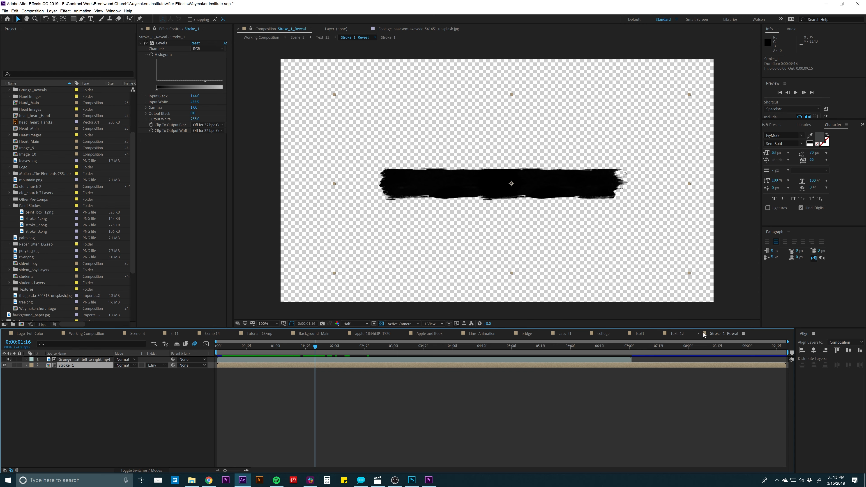
- Return to the Text_12 composition and scrub the UNIQUE APPROACH text reveal to 0:00:00:22
{"action": "left_click", "coordinate": [677, 333]}
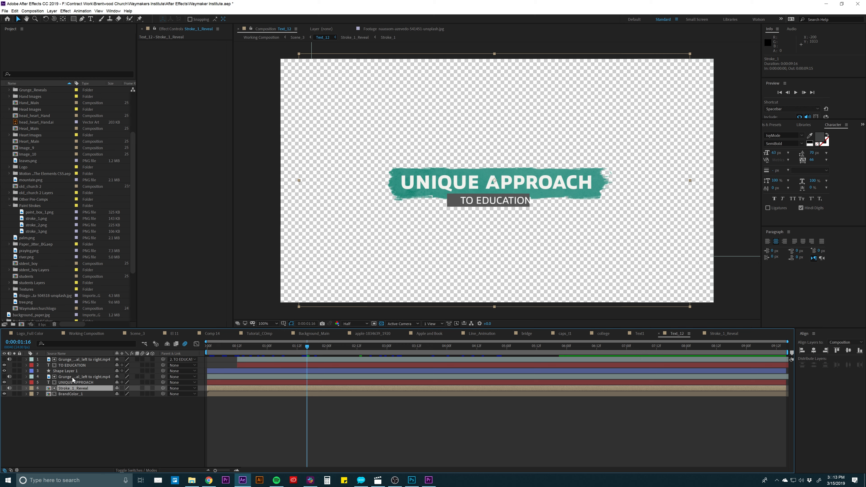
{"action": "left_click", "coordinate": [66, 382]}
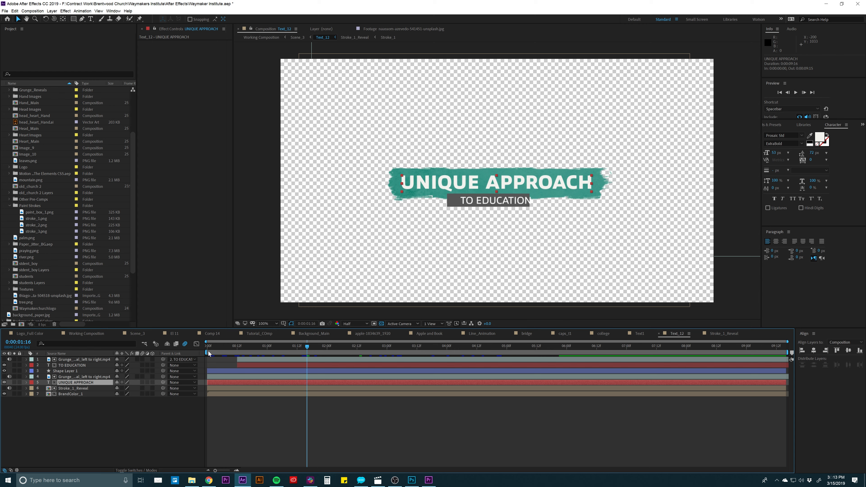
{"action": "left_click_drag", "start_coordinate": [219, 347], "coordinate": [263, 346]}
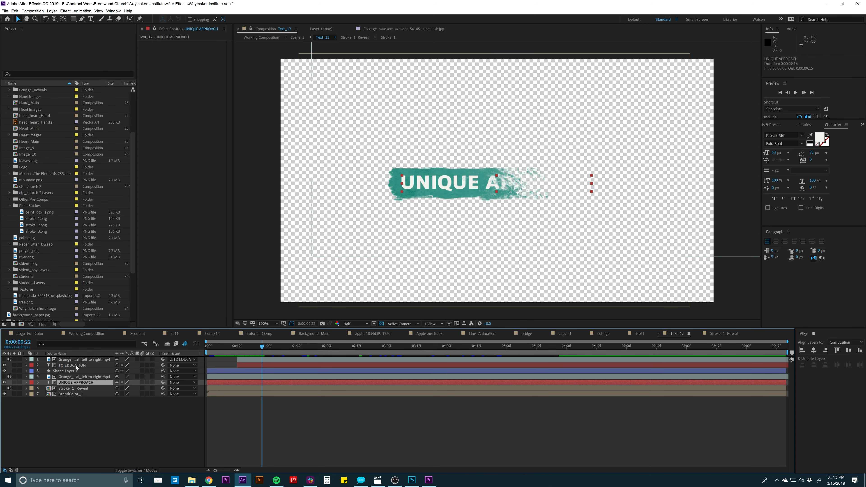
- Examine the UNIQUE APPROACH layer's track matte options and the Grunge_Reveal matte layer above it
{"action": "left_click", "coordinate": [74, 377]}
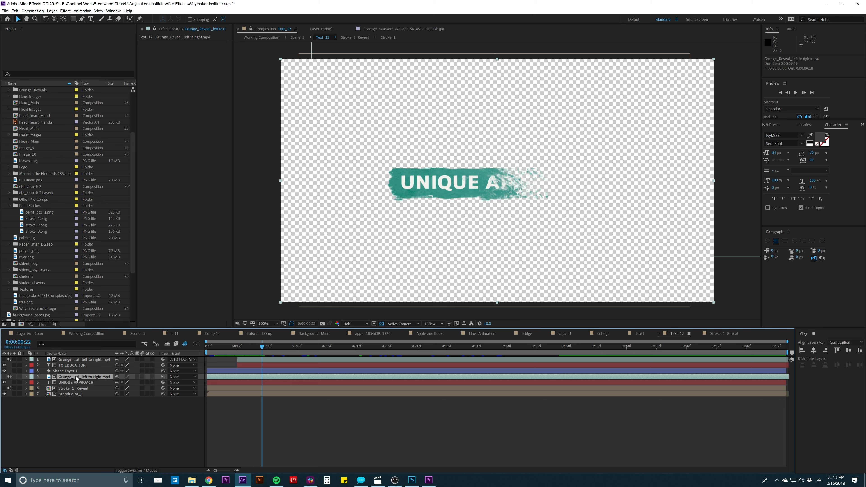
{"action": "left_click", "coordinate": [75, 382]}
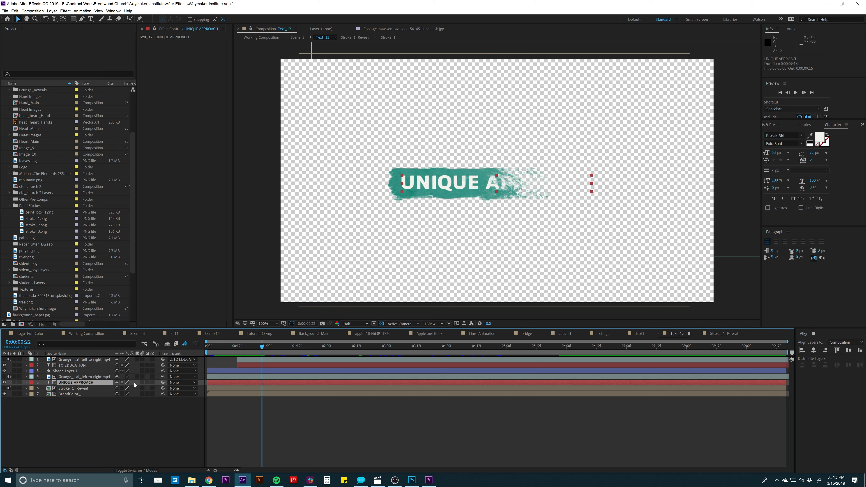
{"action": "left_click", "coordinate": [153, 470]}
{"action": "left_click", "coordinate": [156, 383]}
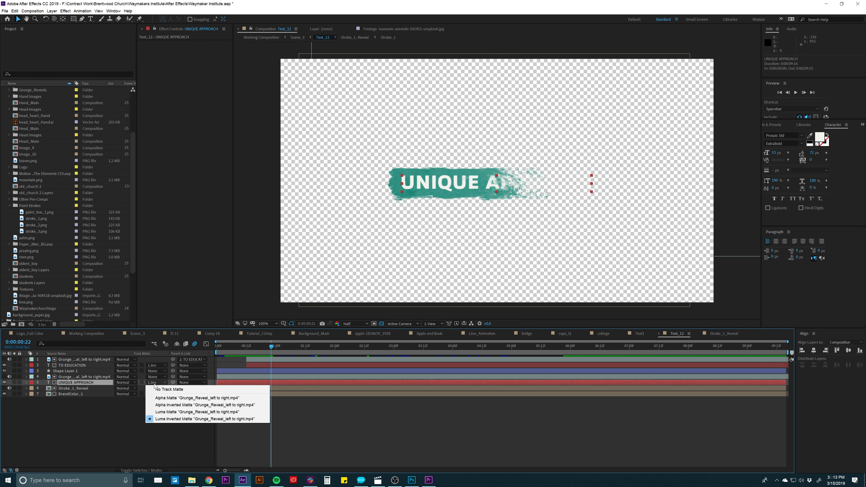
{"action": "left_click", "coordinate": [123, 423]}
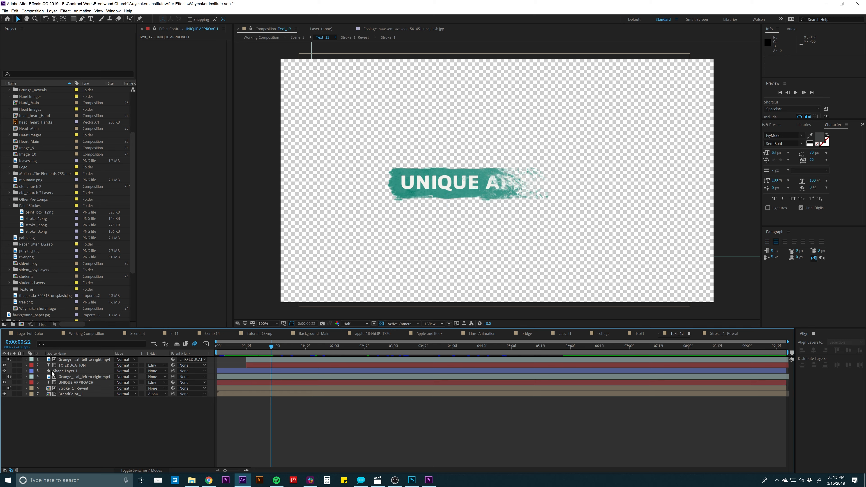
- Examine Shape Layer 1 in Text_12, then play and scrub through the whole title animation, including 0:00:03:17
{"action": "left_click", "coordinate": [63, 371]}
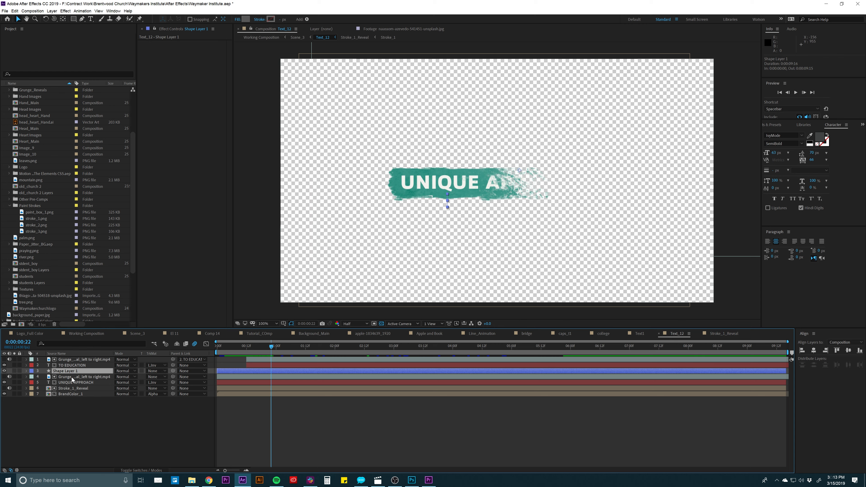
{"action": "left_click", "coordinate": [277, 424]}
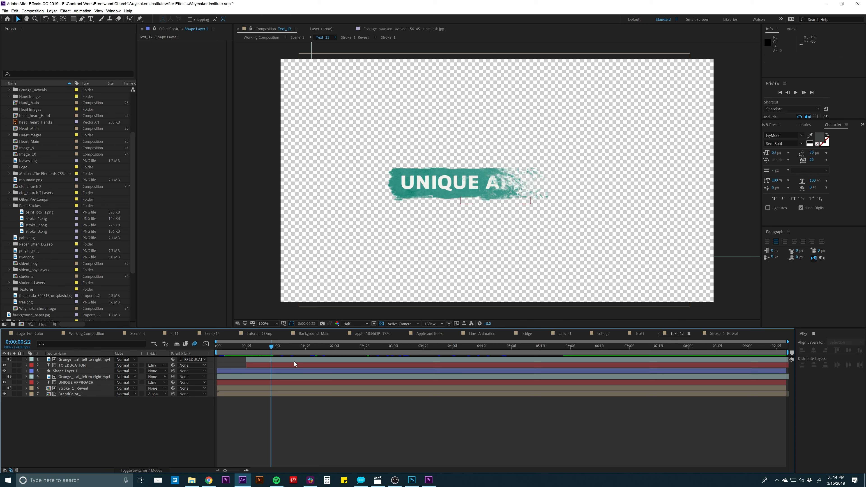
{"action": "key", "text": "space"}
{"action": "left_click_drag", "start_coordinate": [297, 345], "coordinate": [367, 345]}
{"action": "mouse_move", "coordinate": [436, 344]}
{"action": "left_mouse_down"}
{"action": "mouse_move", "coordinate": [199, 338]}
{"action": "mouse_move", "coordinate": [425, 327]}
{"action": "mouse_move", "coordinate": [436, 345]}
{"action": "left_mouse_up"}
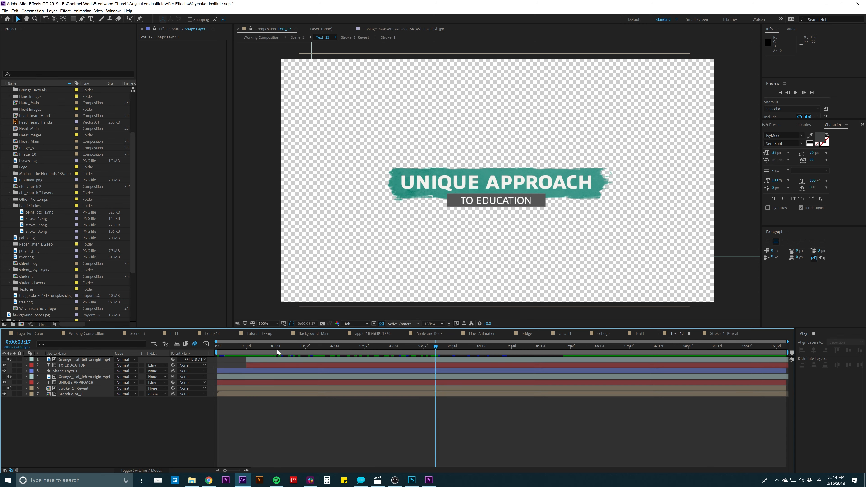
{"action": "left_click", "coordinate": [160, 469]}
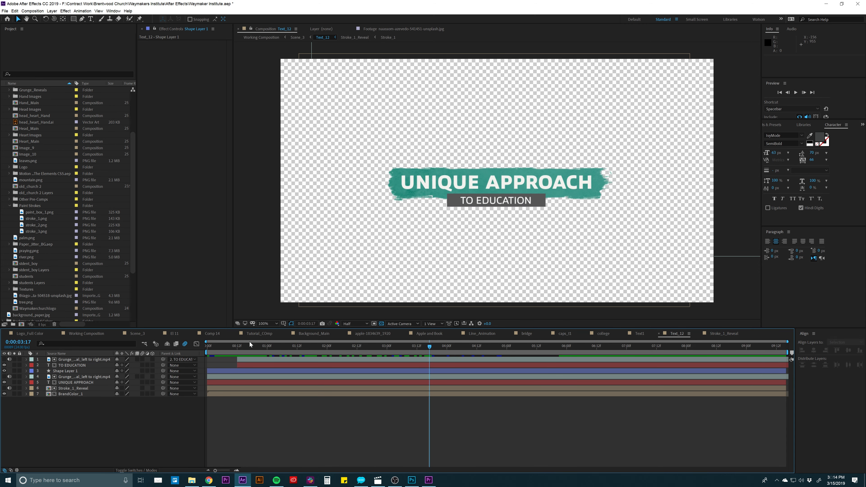
{"action": "left_click_drag", "start_coordinate": [250, 342], "coordinate": [389, 342]}
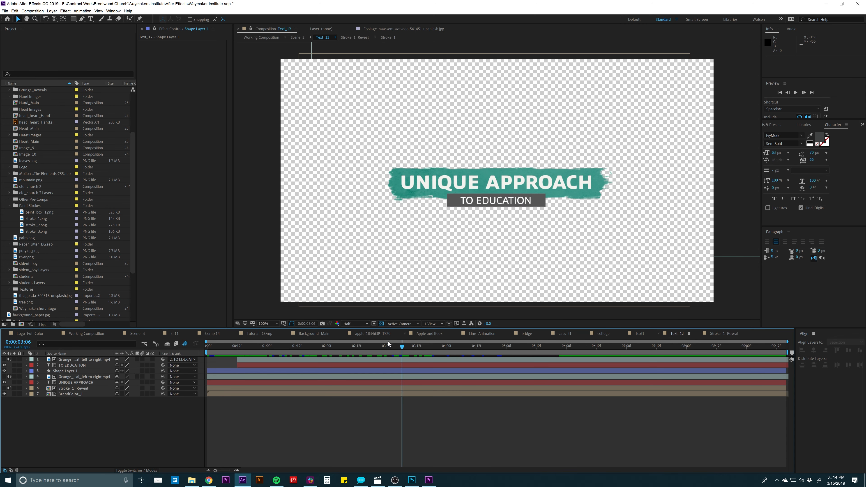
- Add Text_12 from the Text Comps folder to Tutorial_COmp above the Apple and Book layer and make it a 3D layer
{"action": "left_click", "coordinate": [254, 334]}
{"action": "scroll", "coordinate": [37, 169], "scroll_direction": "down", "scroll_amount": 4}
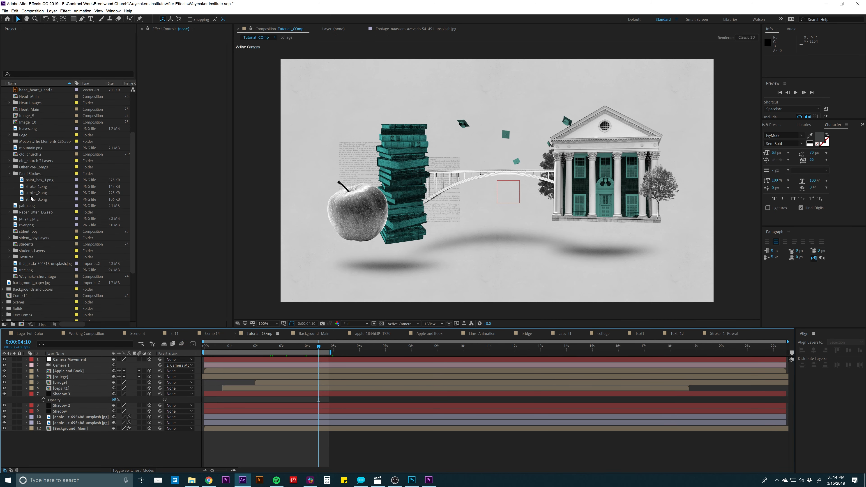
{"action": "left_click", "coordinate": [4, 270]}
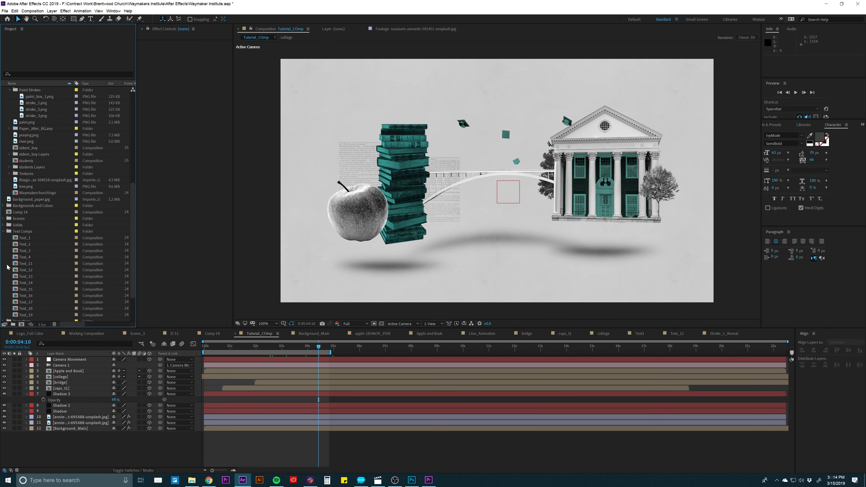
{"action": "left_click_drag", "start_coordinate": [14, 272], "coordinate": [64, 372]}
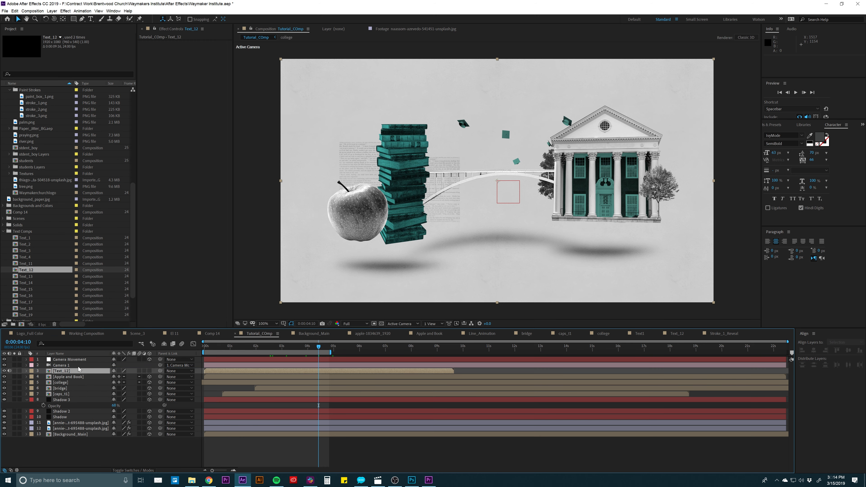
{"action": "left_click", "coordinate": [149, 372]}
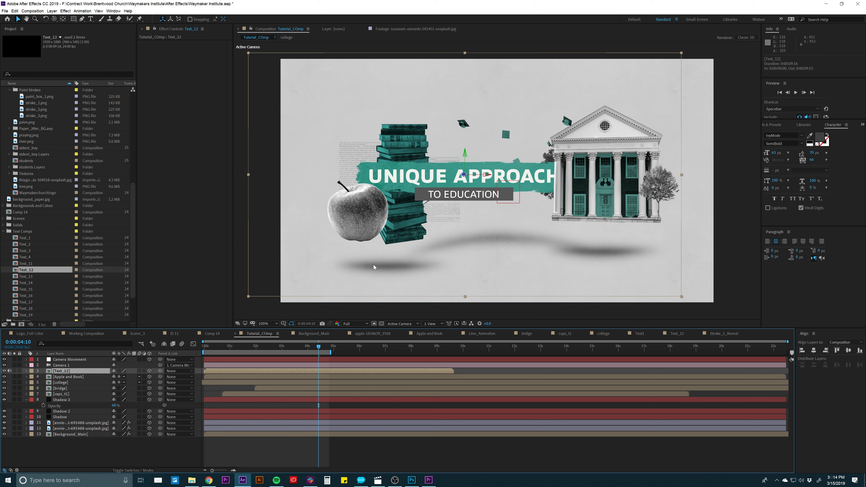
- Scale Text_12 to 58% and move it over the apple, in front of it, at about position 599, 622, -265
{"action": "key", "text": "s"}
{"action": "left_click_drag", "start_coordinate": [141, 376], "coordinate": [128, 377]}
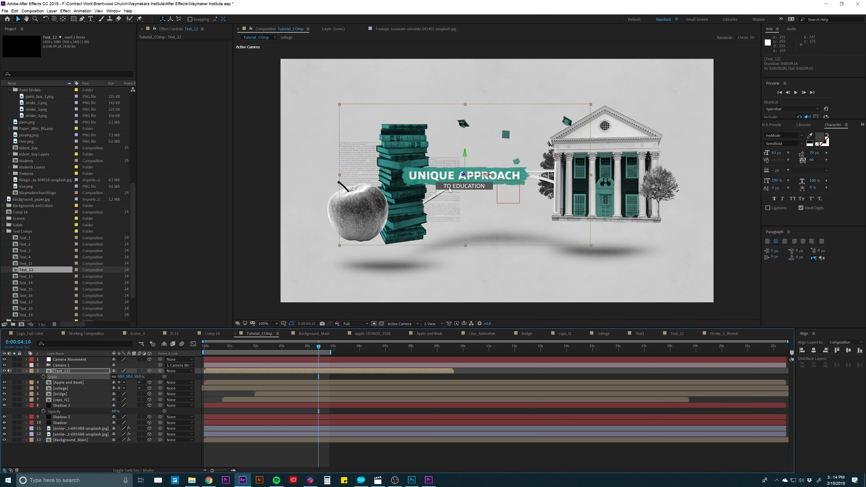
{"action": "left_click_drag", "start_coordinate": [451, 190], "coordinate": [366, 211]}
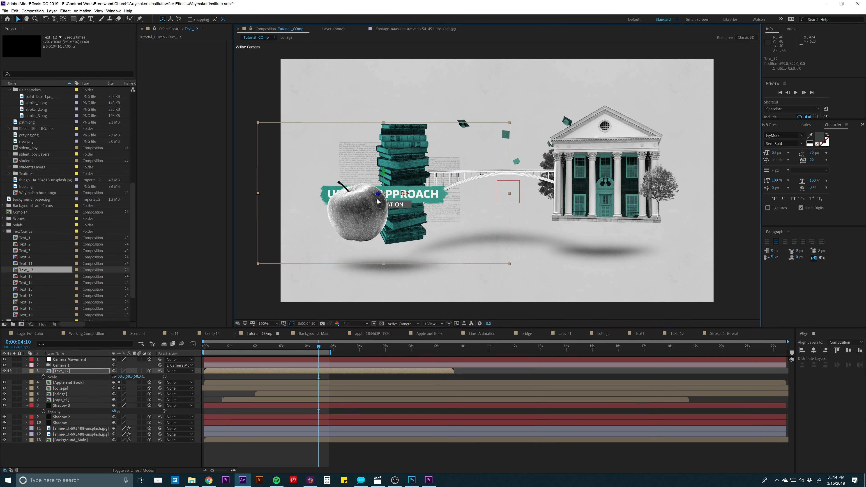
{"action": "left_click_drag", "start_coordinate": [372, 198], "coordinate": [322, 228]}
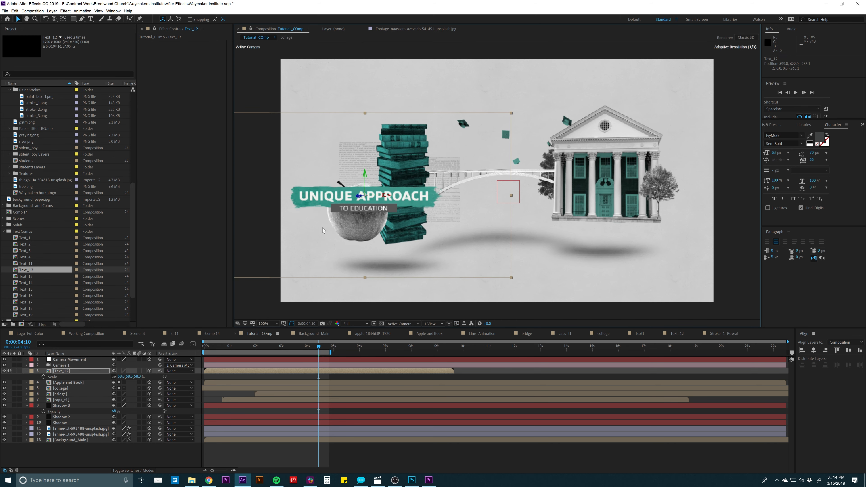
- In the Apple and Book composition, push the Position and Scale_Apple null back in depth by about 104, then return to Tutorial_COmp
{"action": "double_click", "coordinate": [80, 382]}
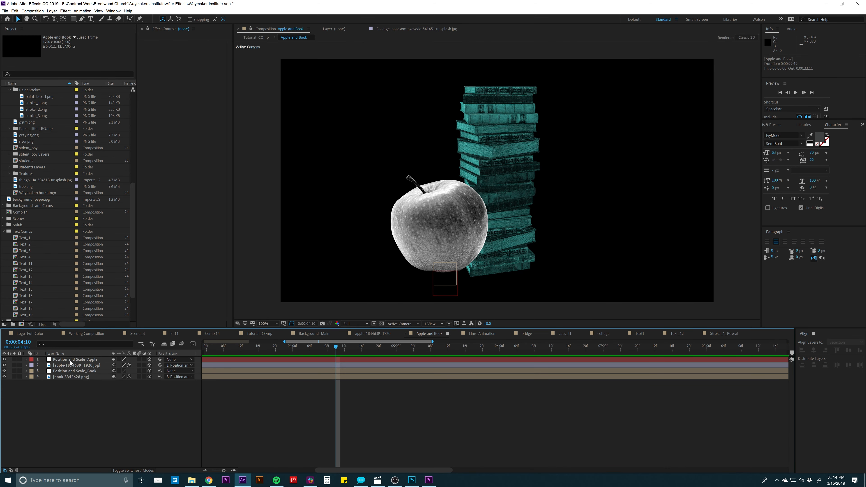
{"action": "left_click", "coordinate": [70, 361]}
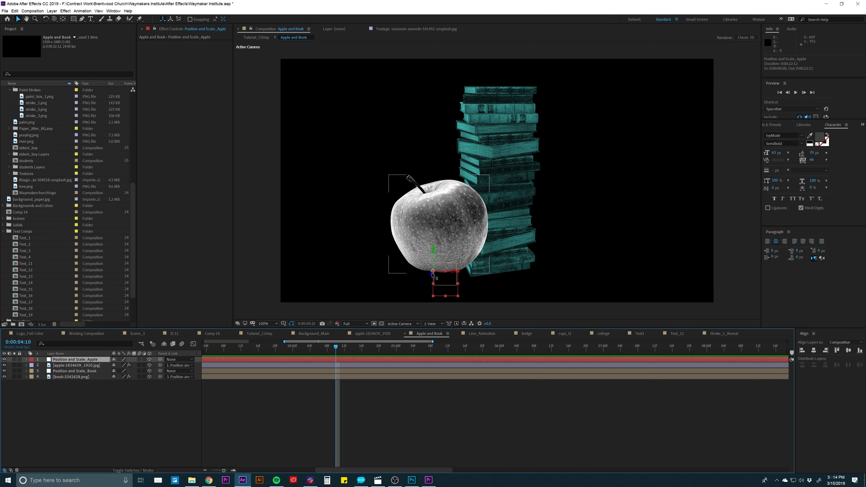
{"action": "left_click_drag", "start_coordinate": [432, 275], "coordinate": [400, 288]}
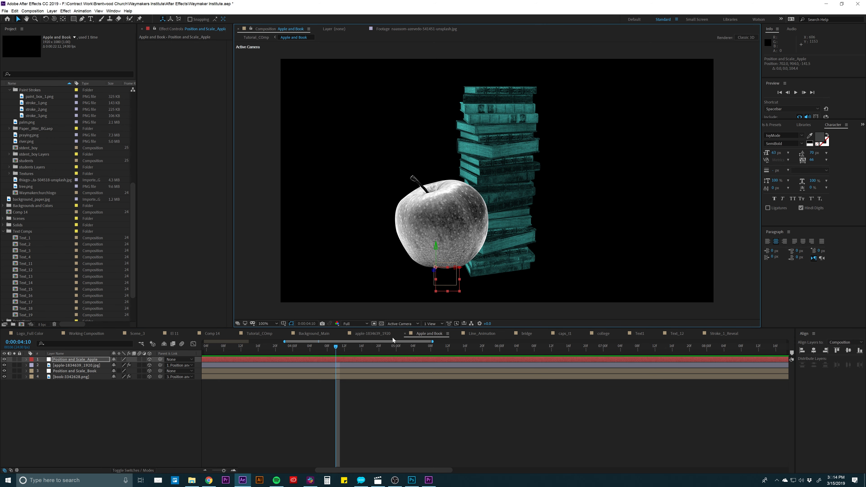
{"action": "left_click", "coordinate": [255, 334]}
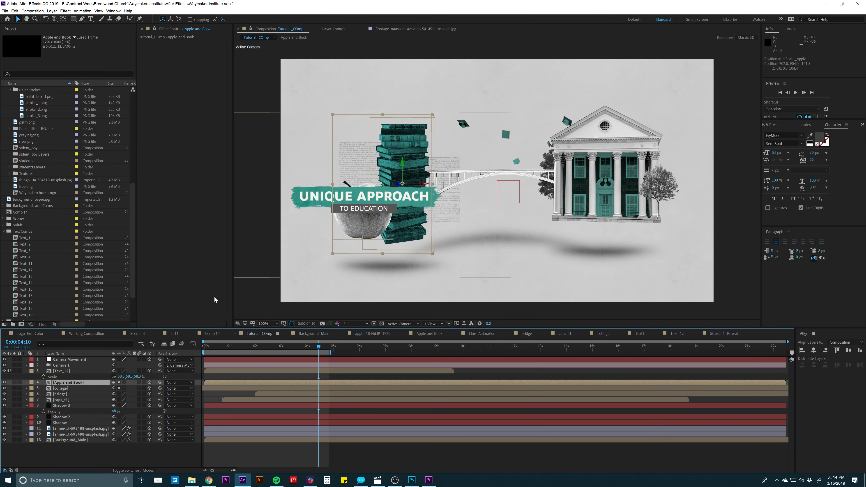
- Reposition the Text_12 title across the apple and books at about 674, 607, -265, and select Text_14 in the project
{"action": "left_click", "coordinate": [63, 372]}
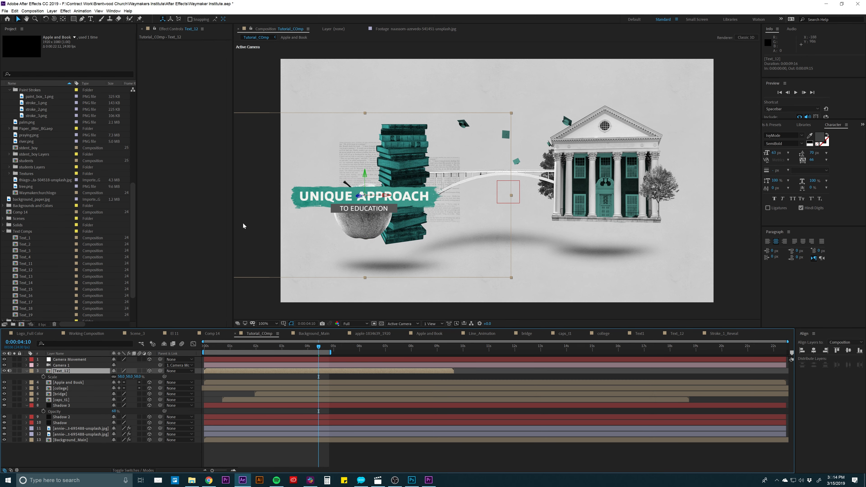
{"action": "left_click_drag", "start_coordinate": [315, 210], "coordinate": [339, 203]}
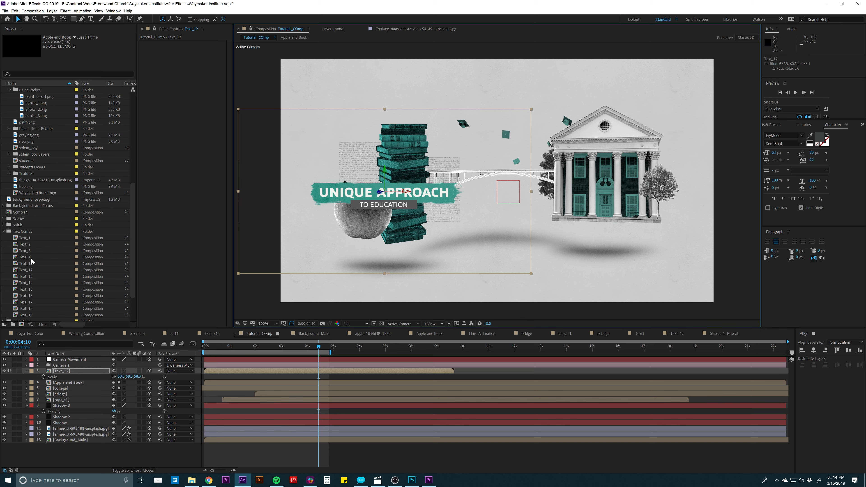
{"action": "left_click", "coordinate": [23, 283]}
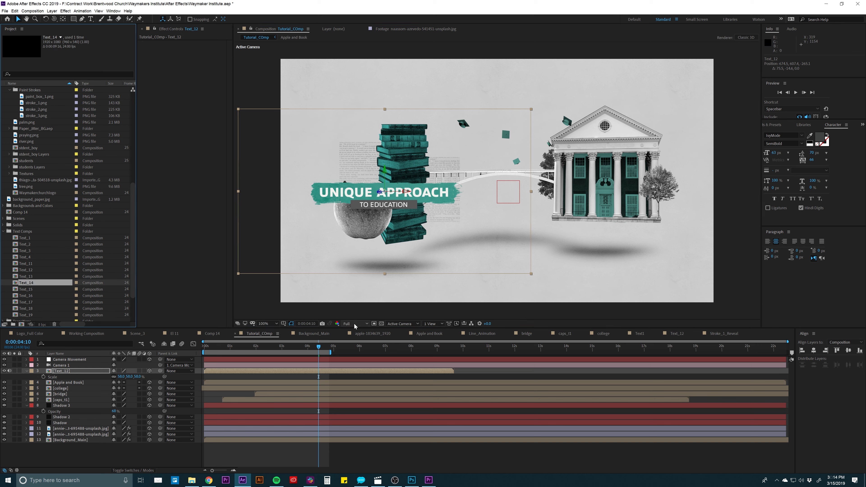
- Add Text_13 from the Text Comps folder above Text_12 in Tutorial_COmp, place it over the college and make it a 3D layer
{"action": "mouse_move", "coordinate": [333, 350]}
{"action": "left_mouse_down"}
{"action": "mouse_move", "coordinate": [508, 341]}
{"action": "mouse_move", "coordinate": [236, 345]}
{"action": "mouse_move", "coordinate": [323, 337]}
{"action": "left_mouse_up"}
{"action": "left_click", "coordinate": [62, 372]}
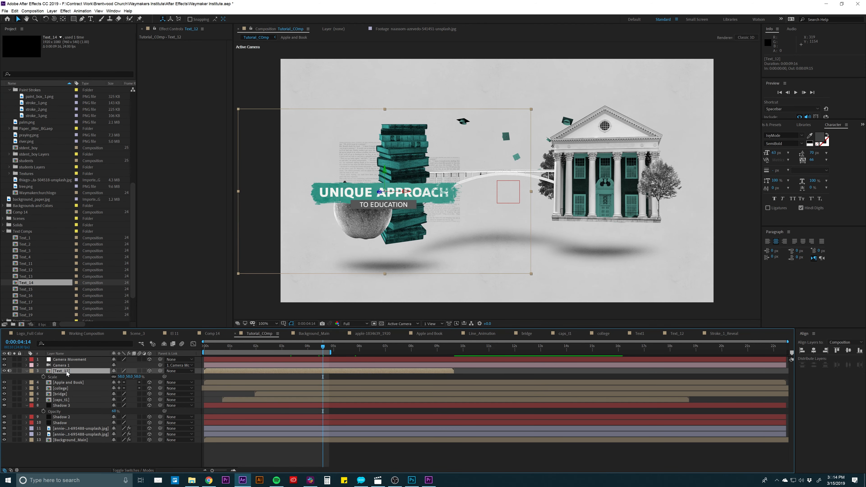
{"action": "left_click_drag", "start_coordinate": [29, 277], "coordinate": [62, 368]}
{"action": "left_click_drag", "start_coordinate": [452, 192], "coordinate": [558, 203]}
{"action": "left_click", "coordinate": [149, 372]}
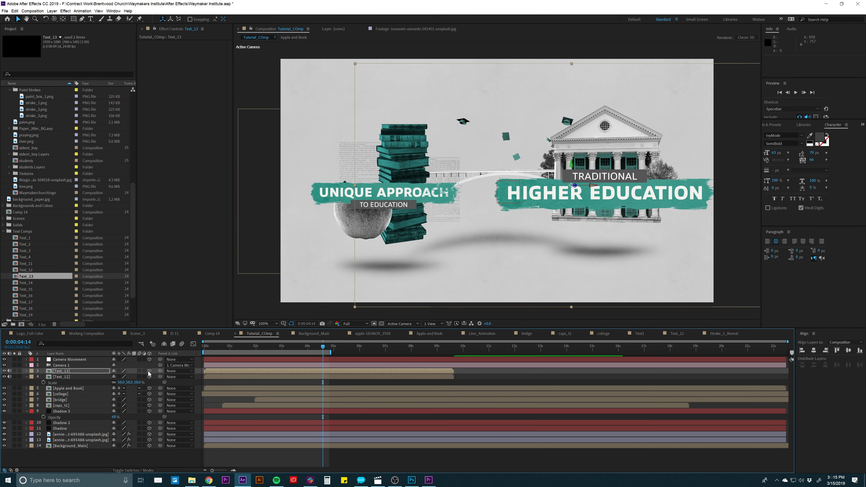
- Scale Text_13 to 52% and move it in front of the college's base, at about position 1467, 709, -488
{"action": "key", "text": "s"}
{"action": "left_click_drag", "start_coordinate": [121, 377], "coordinate": [104, 376]}
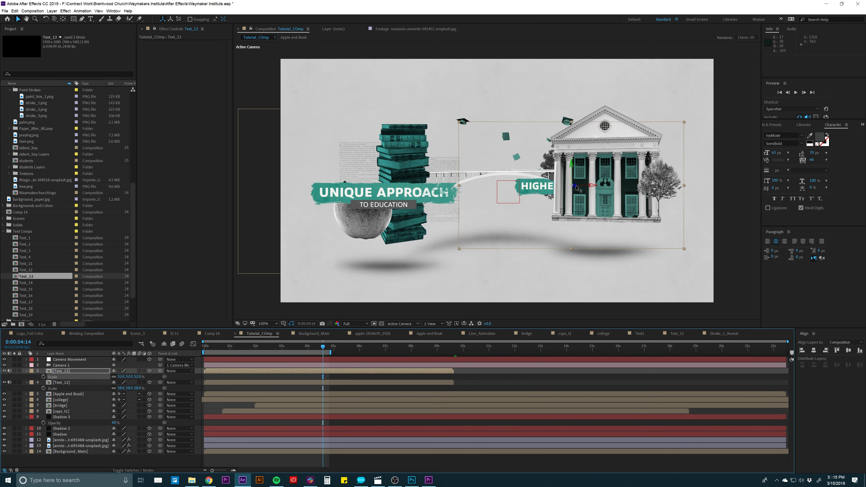
{"action": "left_click_drag", "start_coordinate": [576, 187], "coordinate": [679, 169]}
{"action": "left_click_drag", "start_coordinate": [631, 199], "coordinate": [642, 238]}
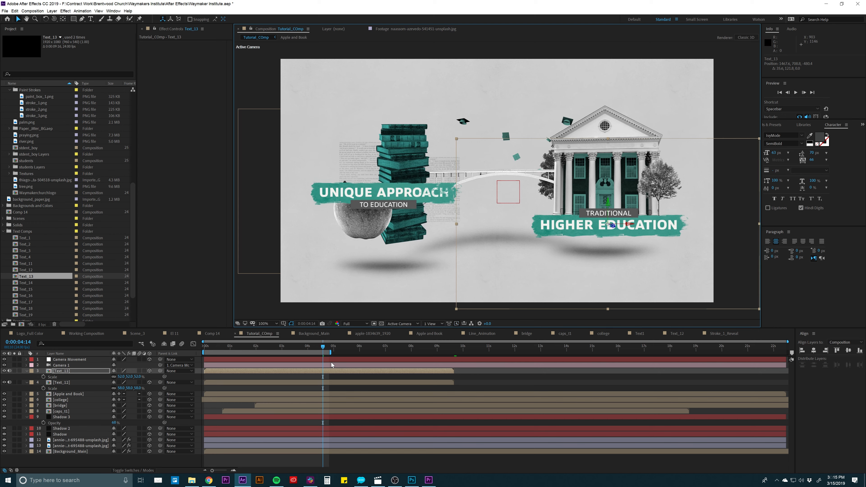
- Keyframe the Camera Movement null's position at 0:00:05:06, pushing it forward in depth to 1130 toward the bridge
{"action": "mouse_move", "coordinate": [324, 347]}
{"action": "left_mouse_down"}
{"action": "mouse_move", "coordinate": [267, 349]}
{"action": "mouse_move", "coordinate": [307, 352]}
{"action": "left_mouse_up"}
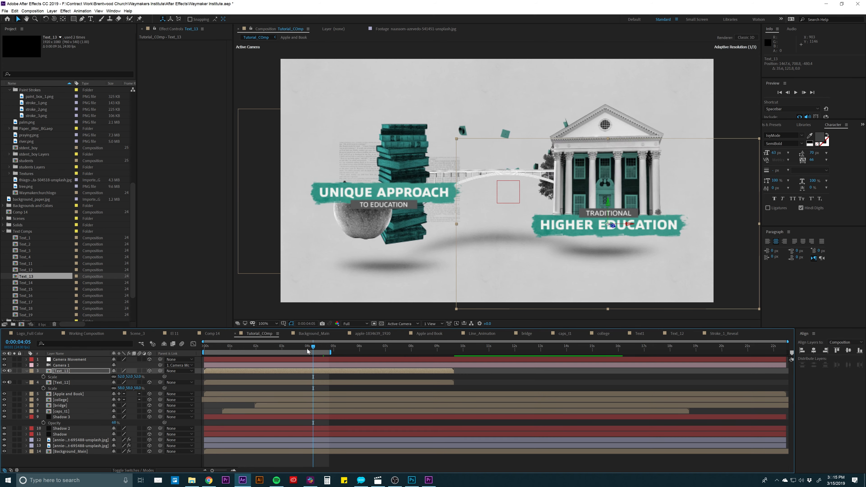
{"action": "left_click", "coordinate": [69, 360]}
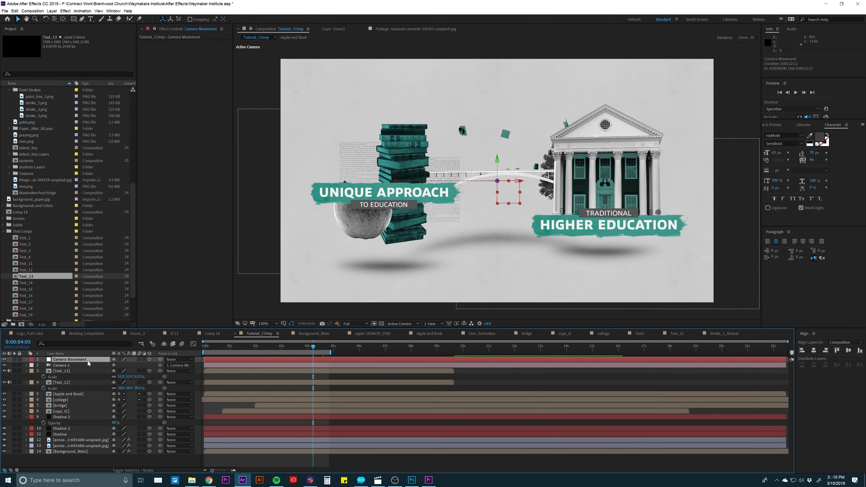
{"action": "key", "text": "p"}
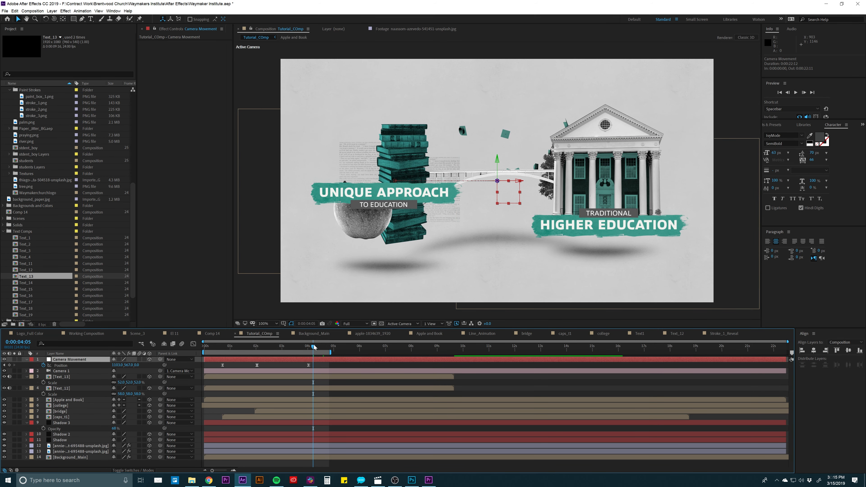
{"action": "left_click_drag", "start_coordinate": [314, 347], "coordinate": [347, 348]}
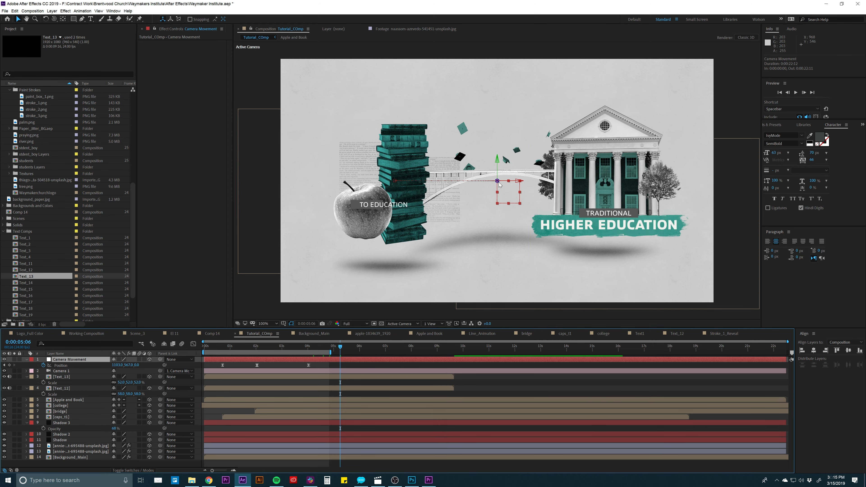
{"action": "left_click_drag", "start_coordinate": [498, 182], "coordinate": [338, 276]}
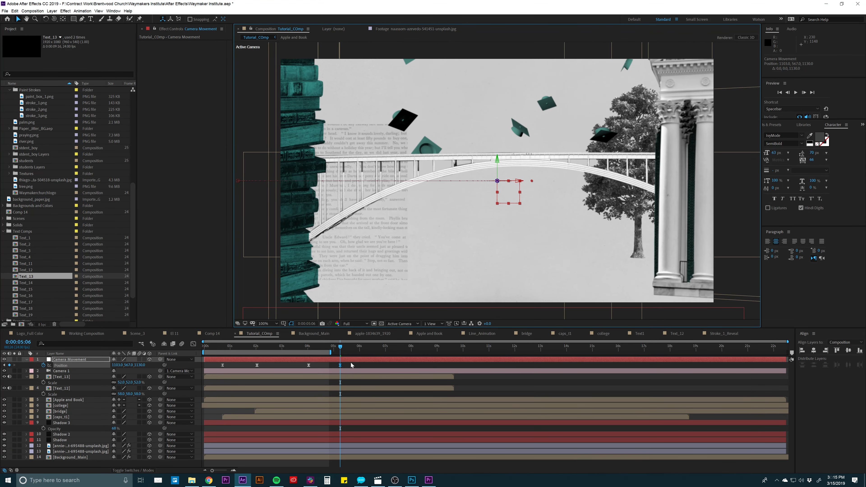
- Reshape the speed graph between the last two Camera Movement position keyframes into a sharper, later peak, then return to the layer bars
{"action": "left_click_drag", "start_coordinate": [351, 363], "coordinate": [289, 375]}
{"action": "left_click", "coordinate": [193, 345]}
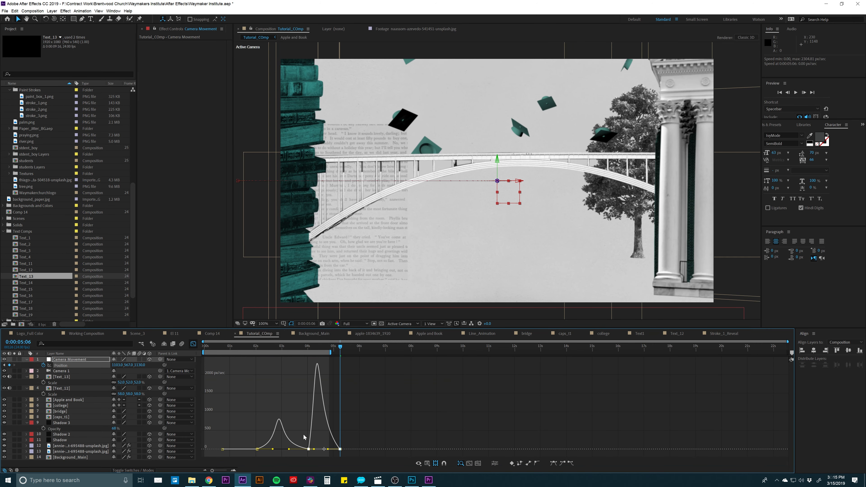
{"action": "left_click", "coordinate": [313, 450]}
{"action": "left_click_drag", "start_coordinate": [317, 451], "coordinate": [313, 446]}
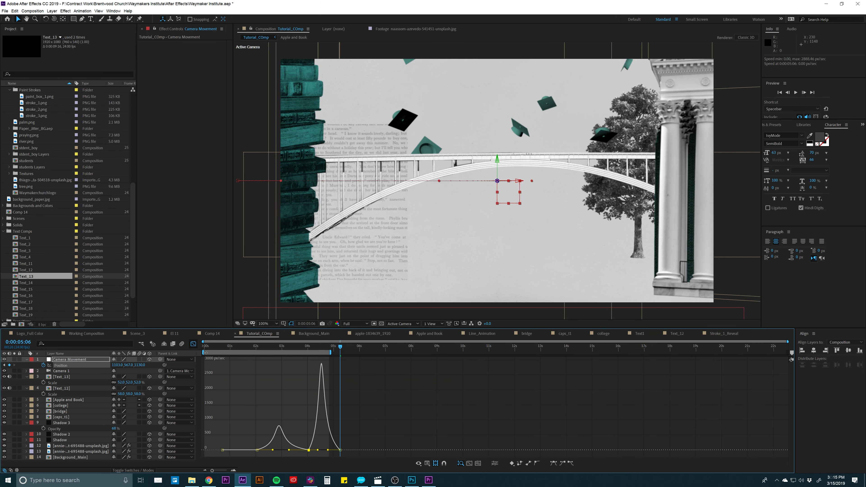
{"action": "left_click", "coordinate": [192, 344]}
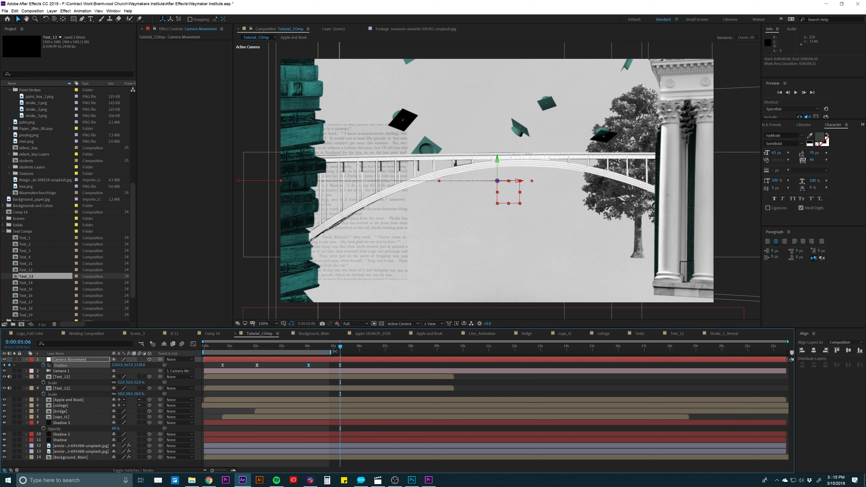
- Set the work area from 0:00:03:14 to 0:00:05:19 and preview the camera push
{"action": "left_click_drag", "start_coordinate": [335, 351], "coordinate": [356, 351]}
{"action": "left_click", "coordinate": [296, 349]}
{"action": "key", "text": "b"}
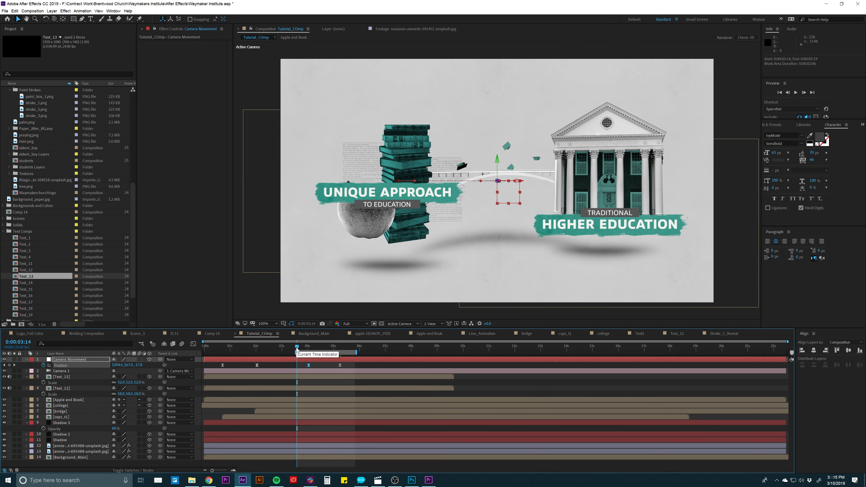
{"action": "key", "text": "space"}
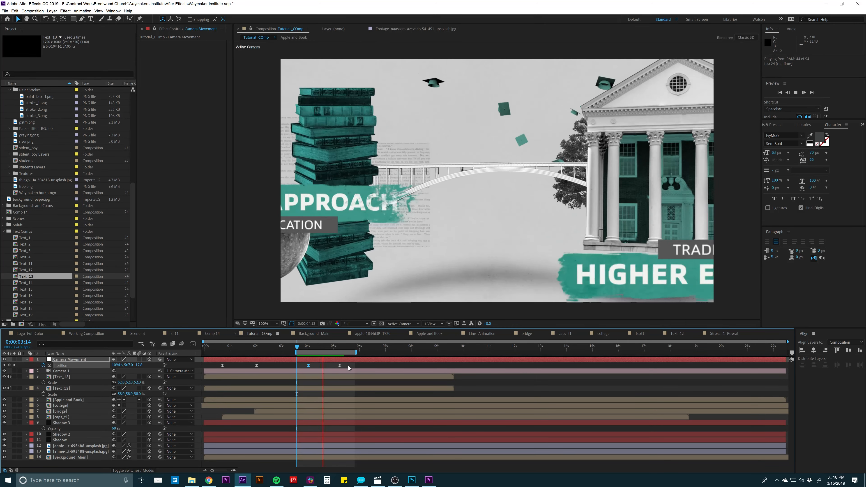
{"action": "key", "text": "space"}
{"action": "key", "text": "space"}
- Set the spatial interpolation of the last two Camera Movement position keyframes to Linear
{"action": "left_click_drag", "start_coordinate": [351, 365], "coordinate": [290, 368]}
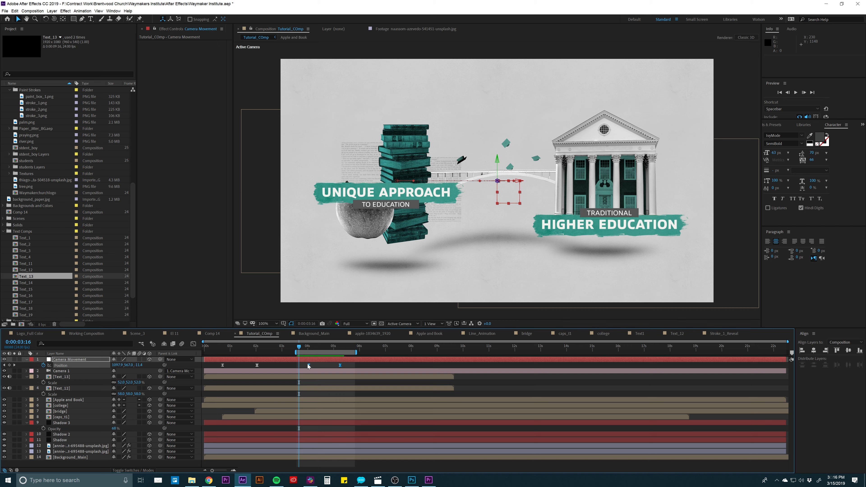
{"action": "right_click", "coordinate": [308, 365]}
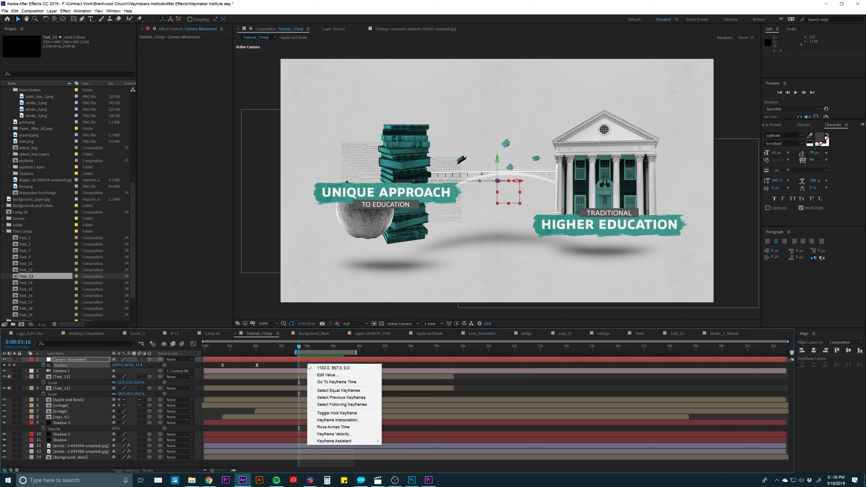
{"action": "left_click", "coordinate": [337, 421]}
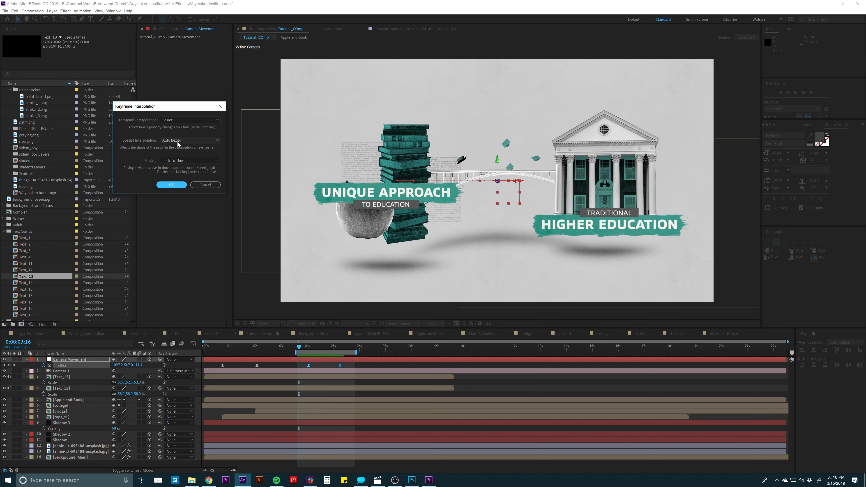
{"action": "left_click", "coordinate": [191, 141]}
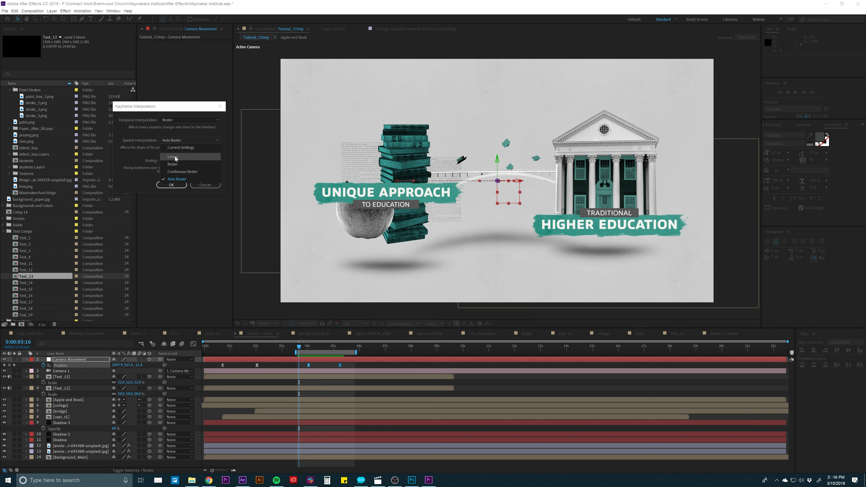
{"action": "left_click", "coordinate": [184, 148]}
{"action": "left_click", "coordinate": [171, 184]}
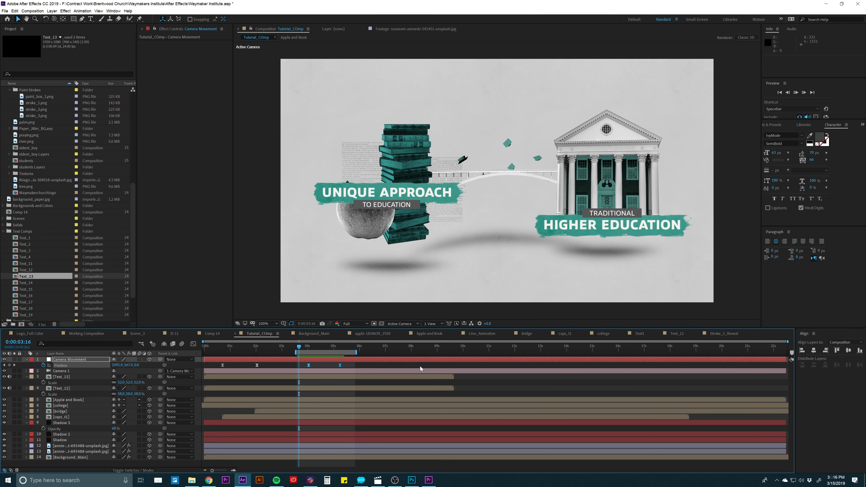
- Preview the camera move with the straightened path and scrub through it from about 0:00:02:19 to 0:00:04:07
{"action": "key", "text": "space"}
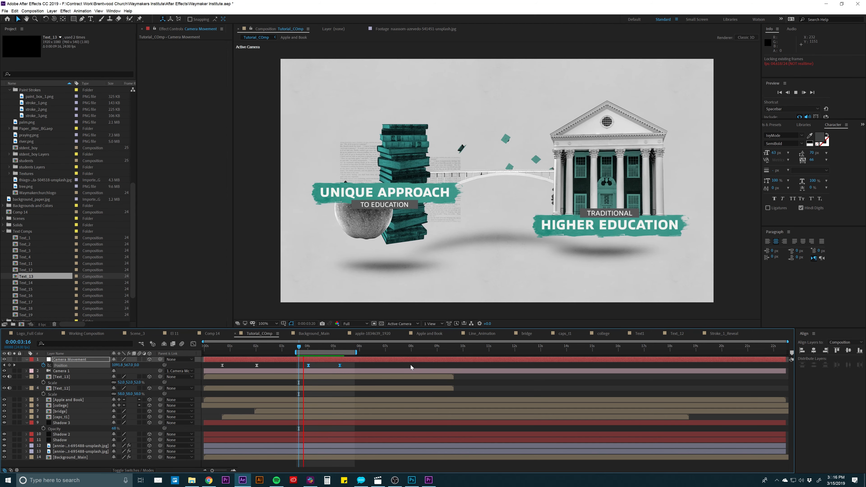
{"action": "key", "text": "space"}
{"action": "key", "text": "j"}
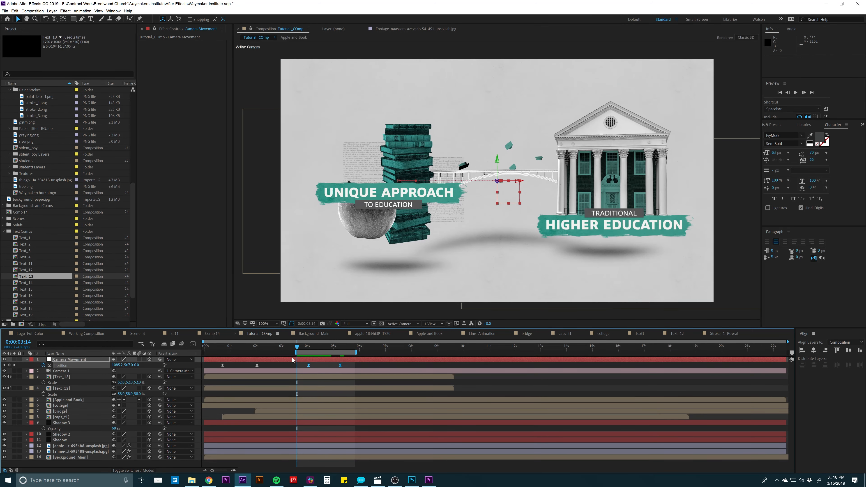
{"action": "left_click", "coordinate": [278, 347]}
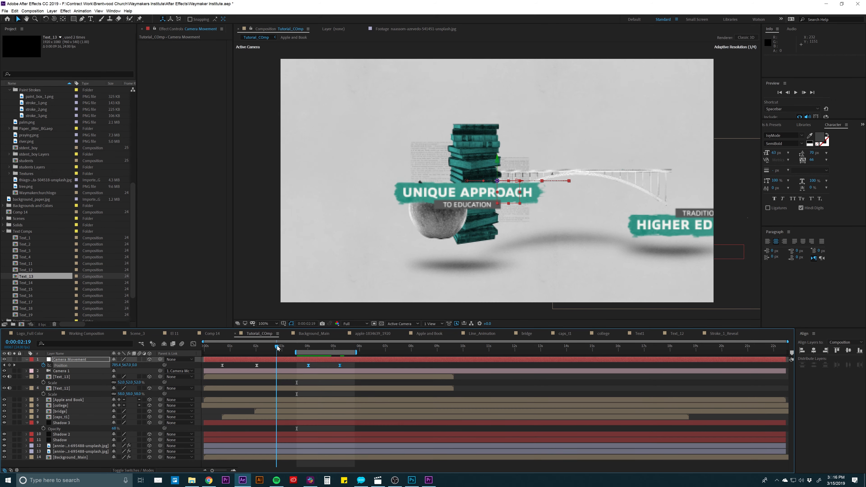
{"action": "left_click_drag", "start_coordinate": [278, 347], "coordinate": [316, 346]}
- Adjust Camera 1's depth of field blur, with a focus distance of about 1673 pixels and an aperture of about 113 pixels
{"action": "left_click", "coordinate": [86, 372]}
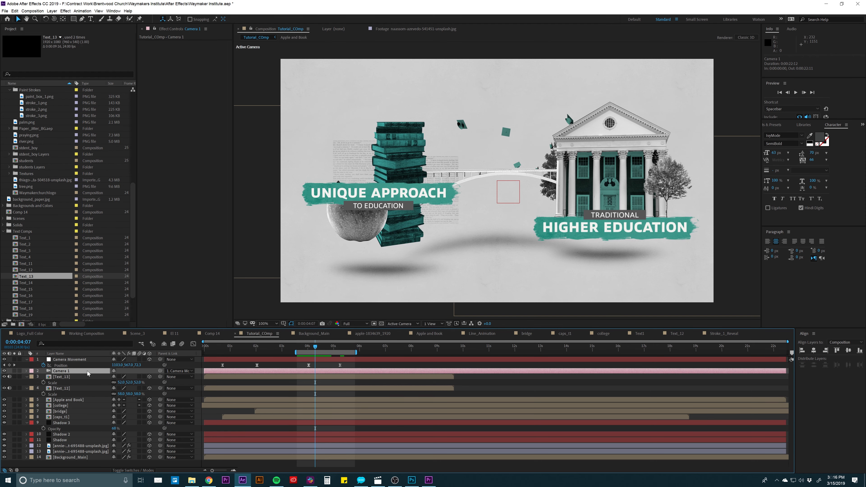
{"action": "key", "text": "u"}
{"action": "key", "text": "u"}
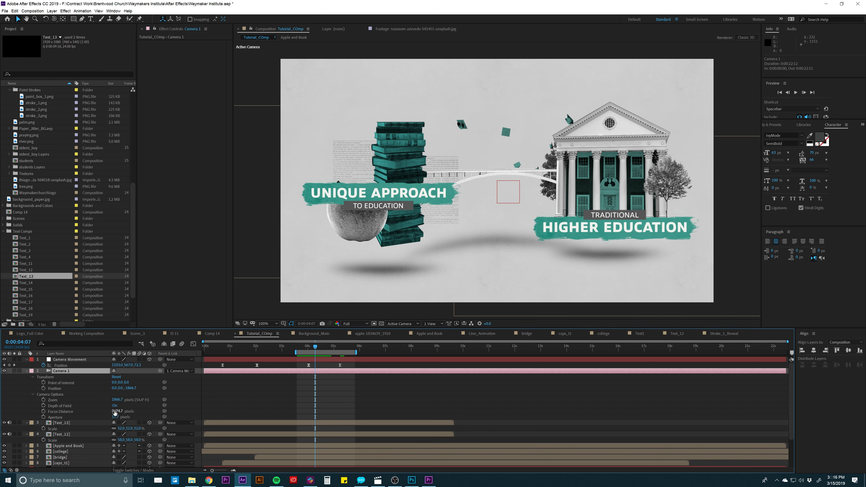
{"action": "left_click_drag", "start_coordinate": [115, 412], "coordinate": [162, 414]}
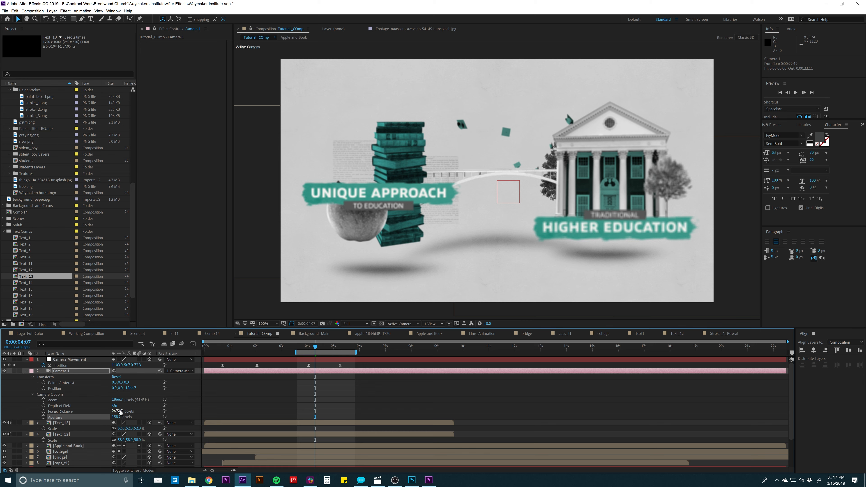
{"action": "left_click_drag", "start_coordinate": [114, 411], "coordinate": [83, 415]}
{"action": "left_click_drag", "start_coordinate": [63, 417], "coordinate": [4, 419]}
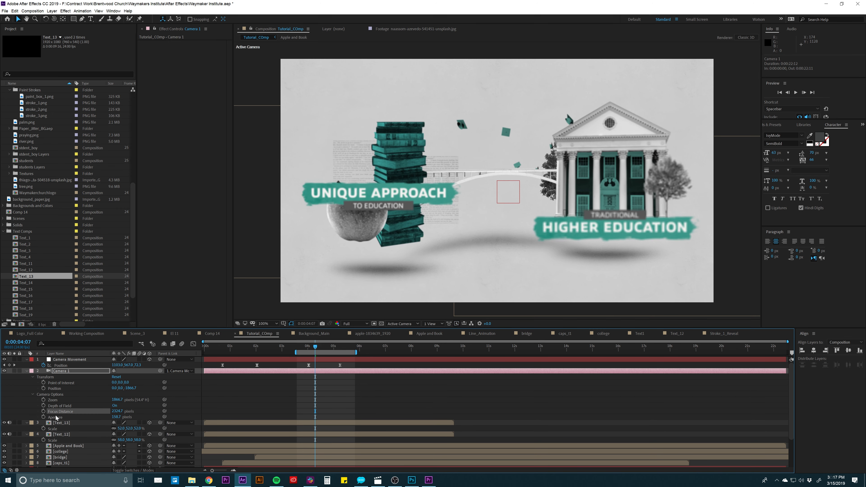
{"action": "left_click_drag", "start_coordinate": [118, 411], "coordinate": [1, 405]}
{"action": "left_click_drag", "start_coordinate": [117, 411], "coordinate": [91, 412]}
{"action": "left_click_drag", "start_coordinate": [2, 405], "coordinate": [87, 411]}
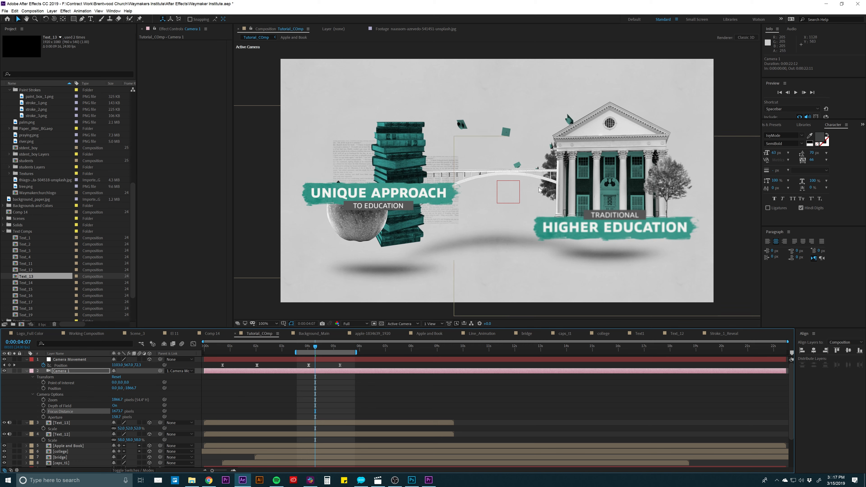
{"action": "left_click_drag", "start_coordinate": [118, 417], "coordinate": [104, 421]}
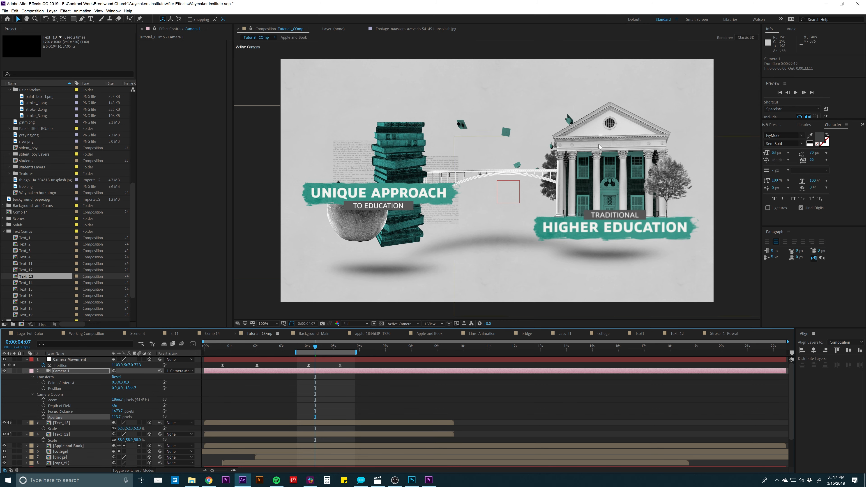
- Turn off Camera 1's depth of field and collapse the properties of all layers
{"action": "left_click", "coordinate": [114, 405]}
{"action": "key", "text": "ctrl+a"}
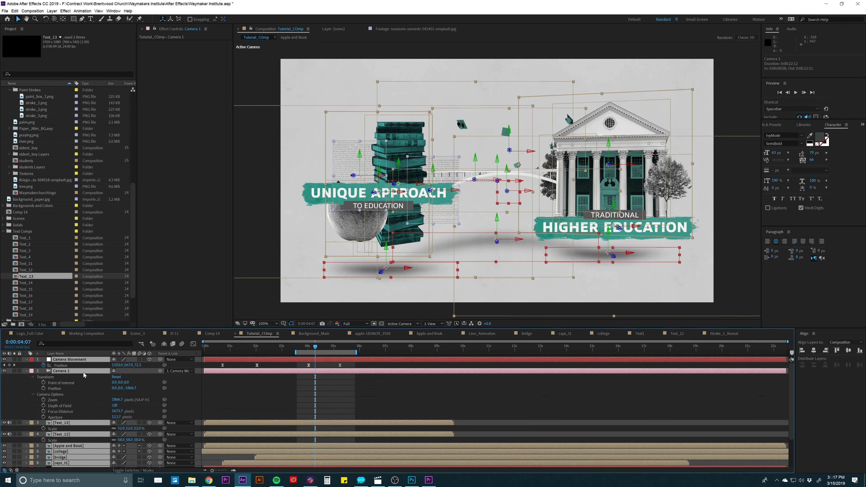
{"action": "key", "text": "u"}
{"action": "left_click", "coordinate": [210, 441]}
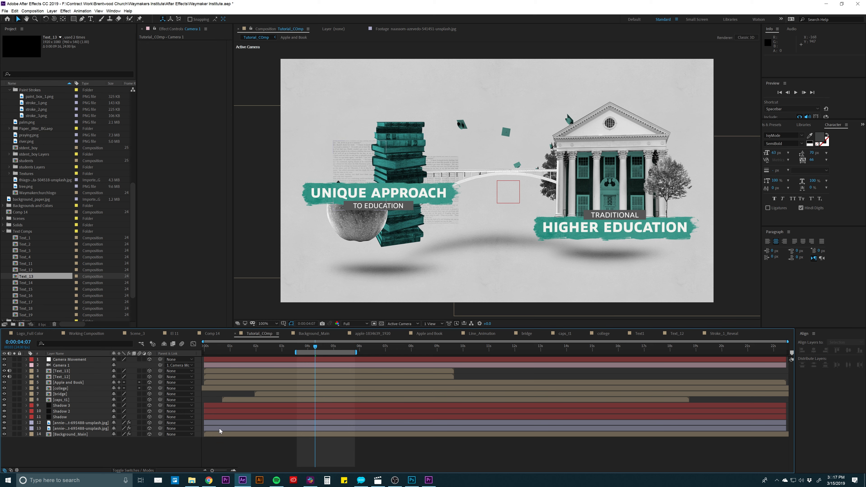
- Add the expression wiggle(1,30) to Camera 1's position
{"action": "left_click", "coordinate": [63, 366]}
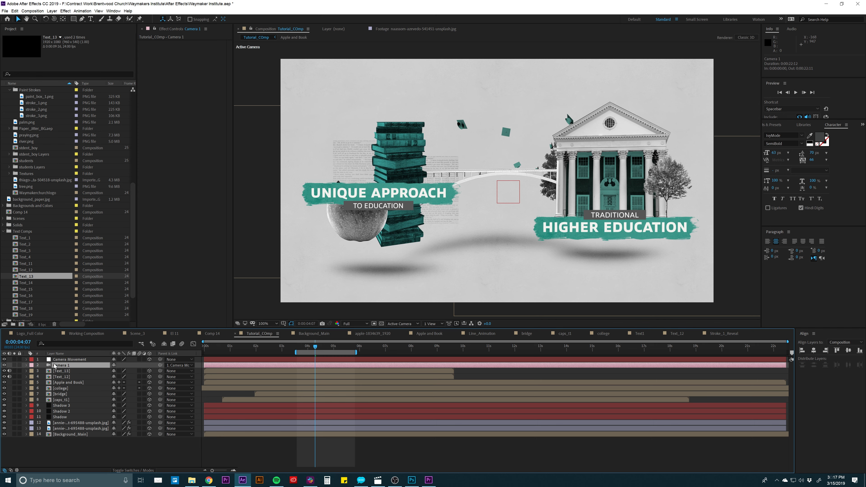
{"action": "key", "text": "p"}
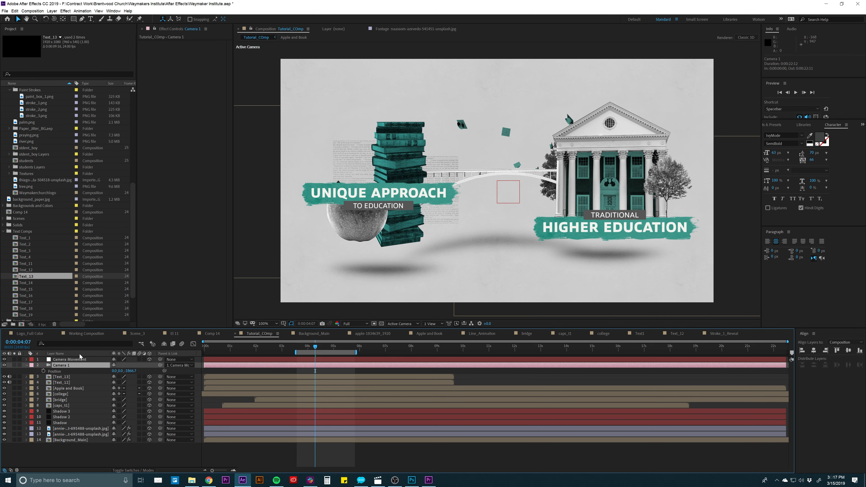
{"action": "left_click", "coordinate": [44, 371], "text": "alt"}
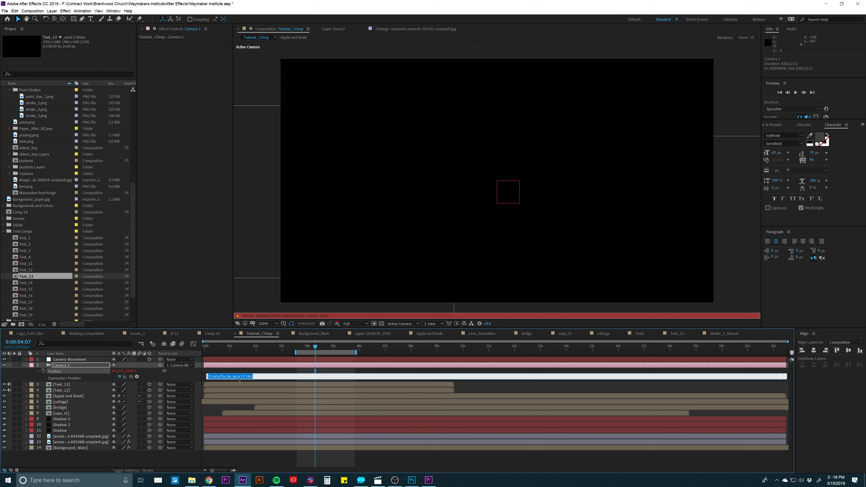
{"action": "type", "text": "wiggle(1,30"}
{"action": "left_click", "coordinate": [248, 369]}
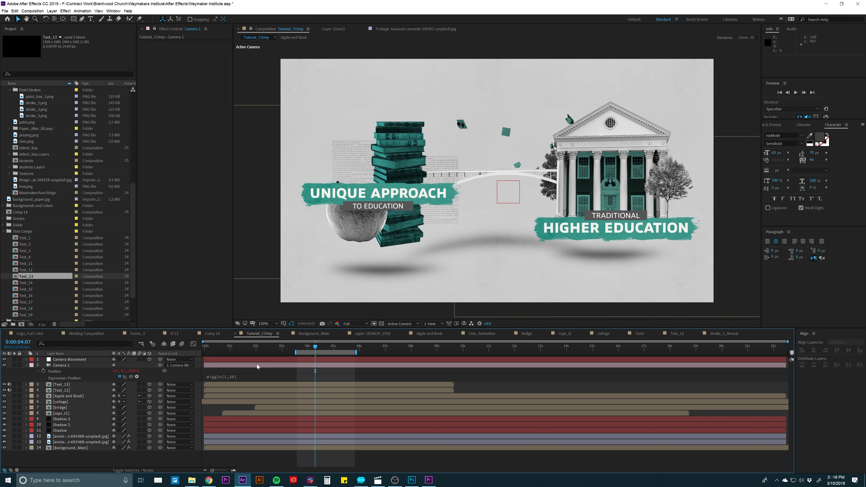
- Lower the viewer resolution to Third and preview the wiggling camera move with the work area extended back to the composition's start
{"action": "left_click", "coordinate": [349, 325]}
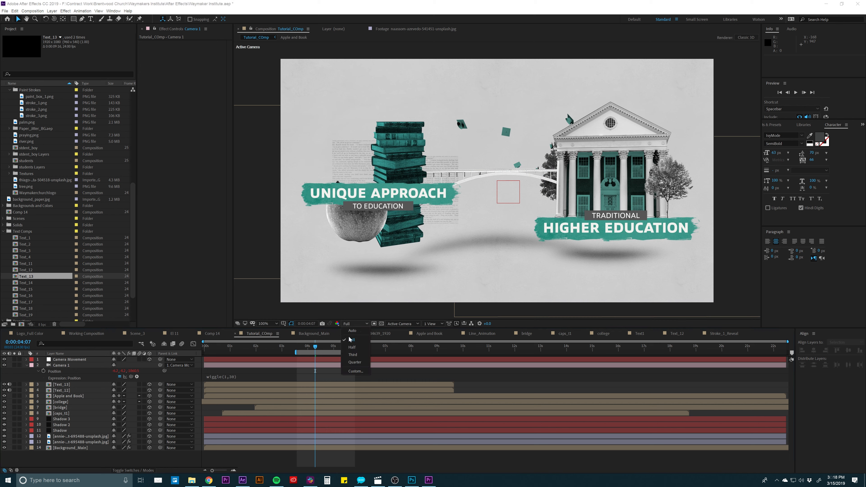
{"action": "left_click", "coordinate": [354, 356]}
{"action": "left_click", "coordinate": [342, 379]}
{"action": "type", "text": "0"}
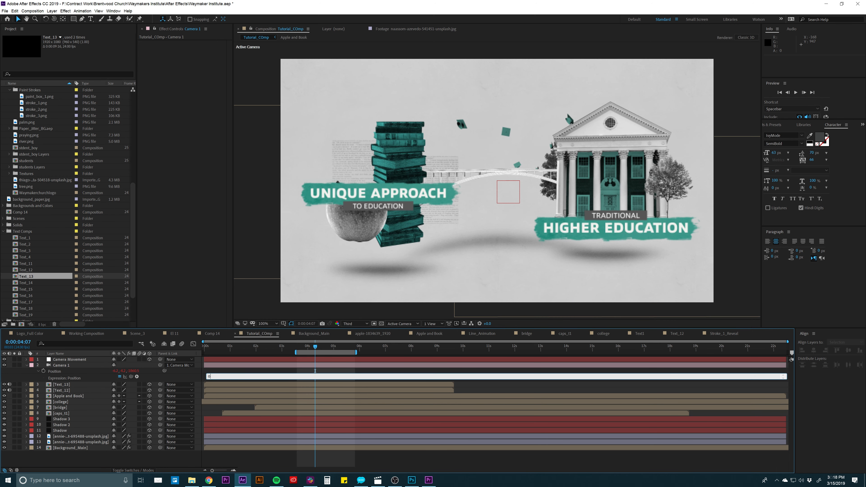
{"action": "key", "text": "ctrl+z"}
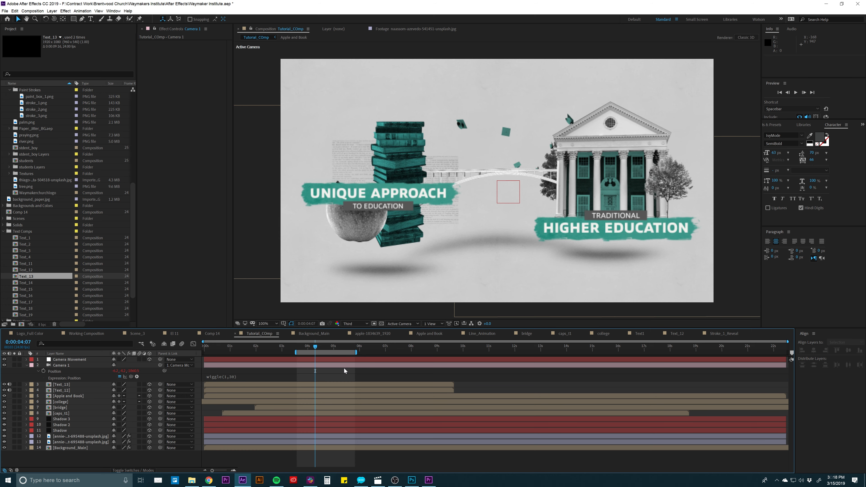
{"action": "left_click", "coordinate": [344, 368]}
{"action": "key", "text": "space"}
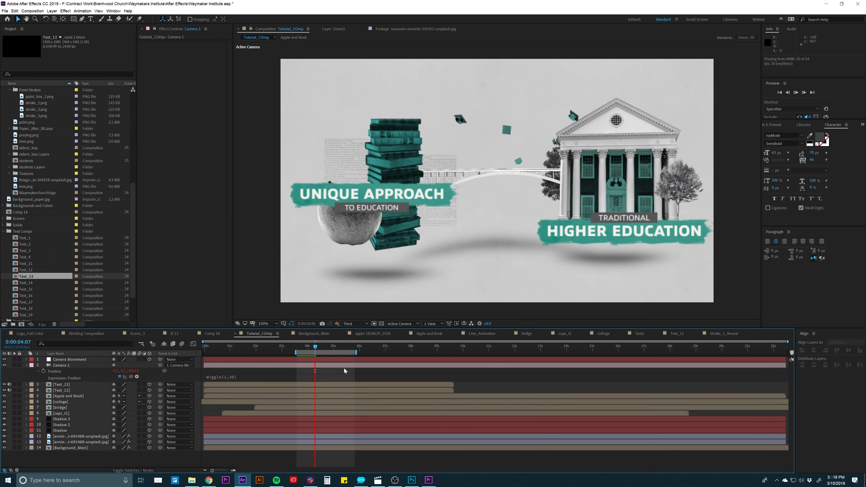
{"action": "key", "text": "space"}
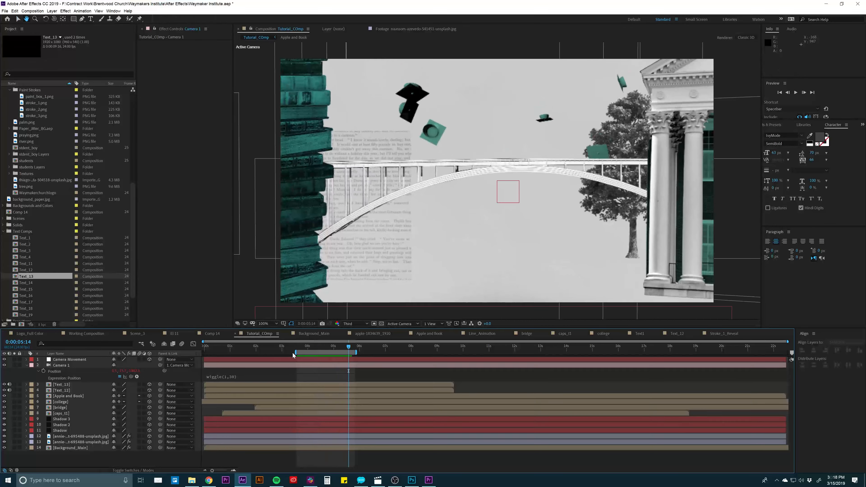
{"action": "key", "text": "space"}
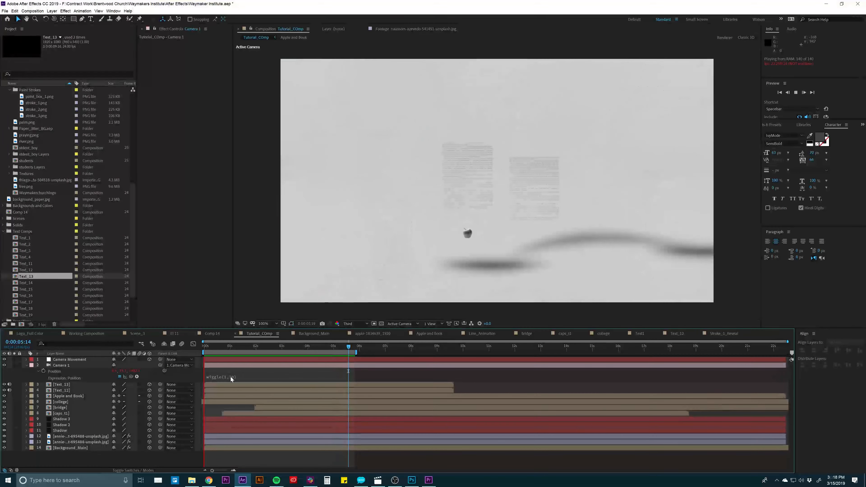
- Change Camera 1's position expression to wiggle(1,60)
{"action": "left_click", "coordinate": [230, 376]}
{"action": "key", "text": "BackSpace"}
{"action": "type", "text": "6"}
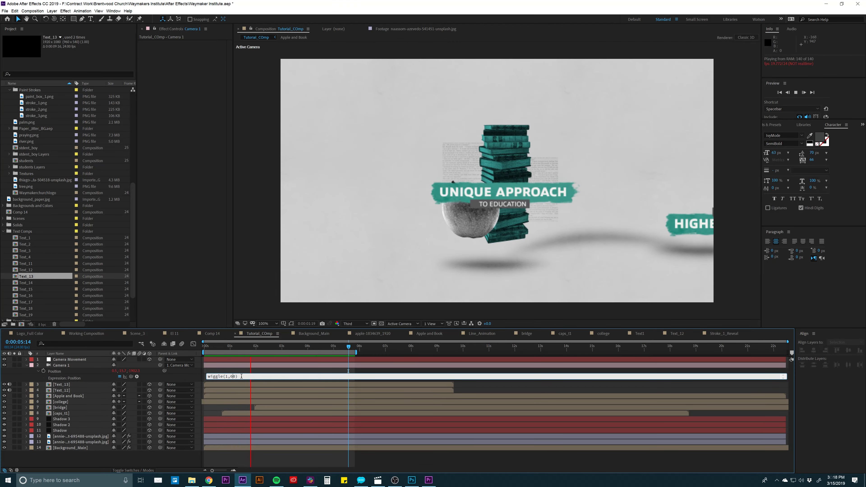
{"action": "left_click", "coordinate": [245, 372]}
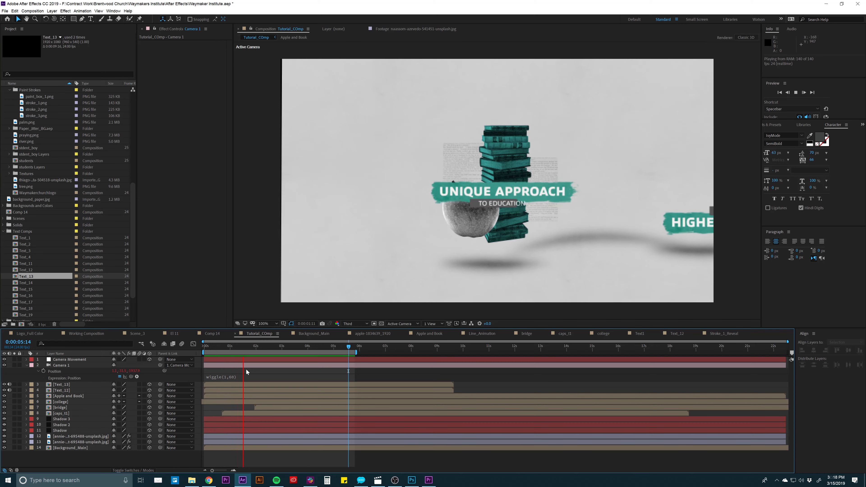
- Change Camera 1's position expression to wiggle(10,60) and preview the faster shake
{"action": "left_click", "coordinate": [225, 377]}
{"action": "left_click", "coordinate": [226, 377]}
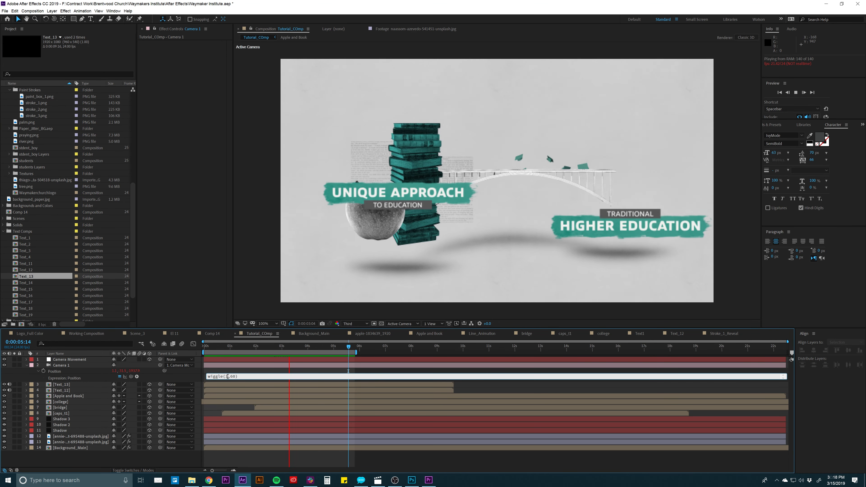
{"action": "type", "text": "0"}
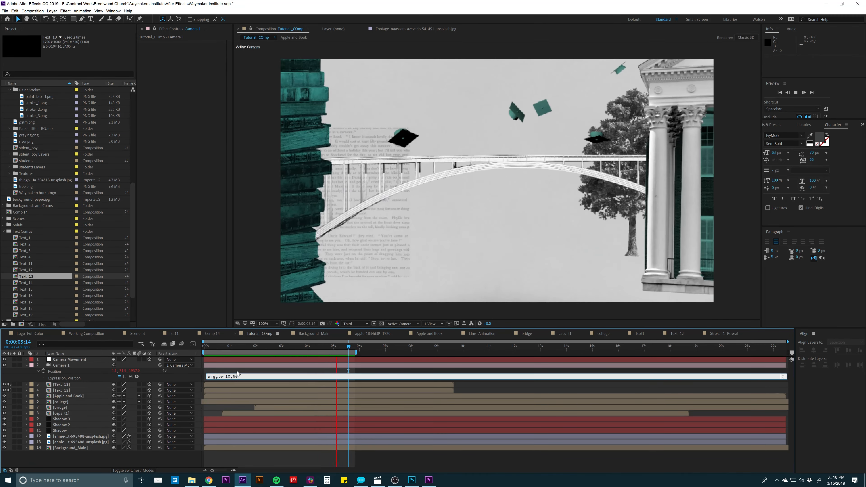
{"action": "left_click", "coordinate": [237, 371]}
{"action": "key", "text": "space"}
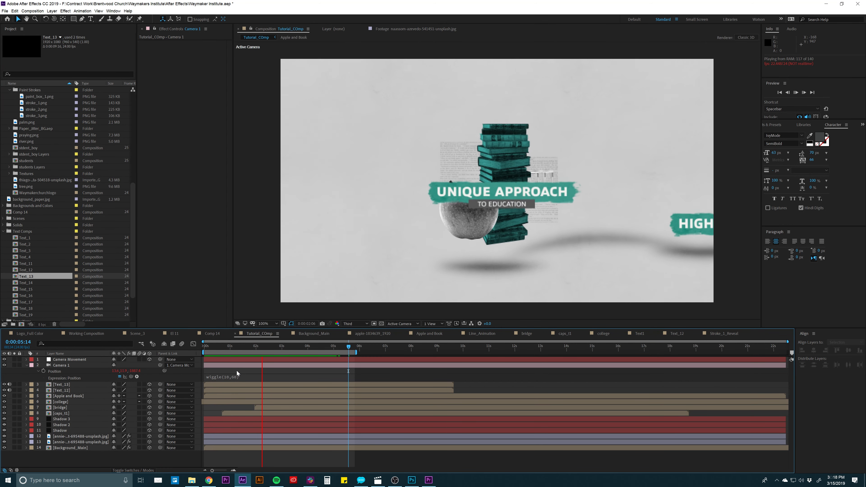
- Set Camera 1's position expression to wiggle(.5,30)
{"action": "left_click", "coordinate": [234, 376]}
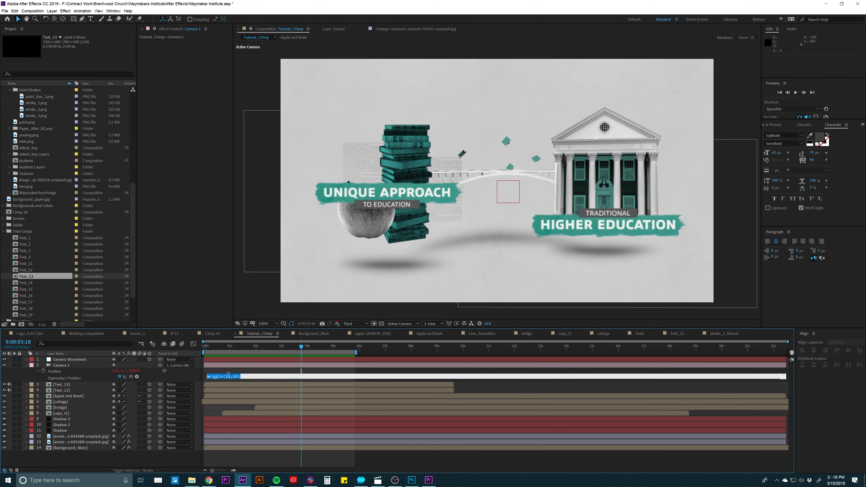
{"action": "key", "text": "BackSpace"}
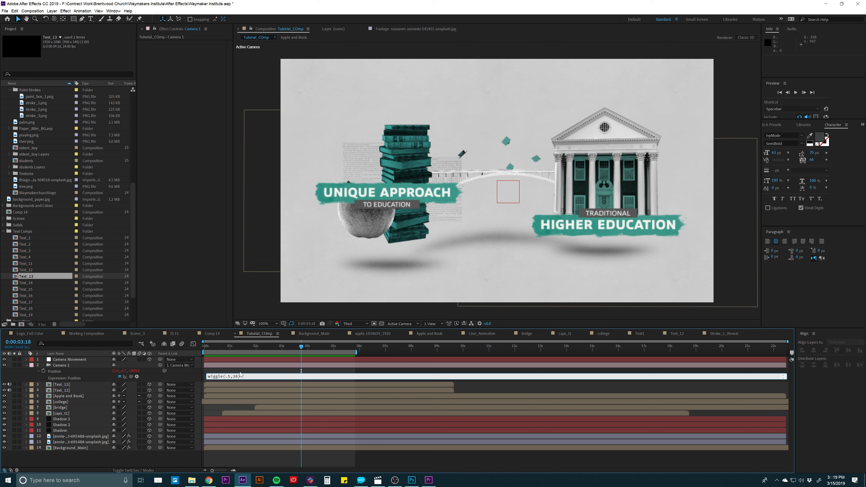
{"action": "key", "text": "KP_Enter"}
- Copy the wiggle expression from Camera 1's position to its orientation, edit it to wiggle(.2,1) and preview the motion
{"action": "left_click", "coordinate": [225, 376]}
{"action": "key", "text": "ctrl+c"}
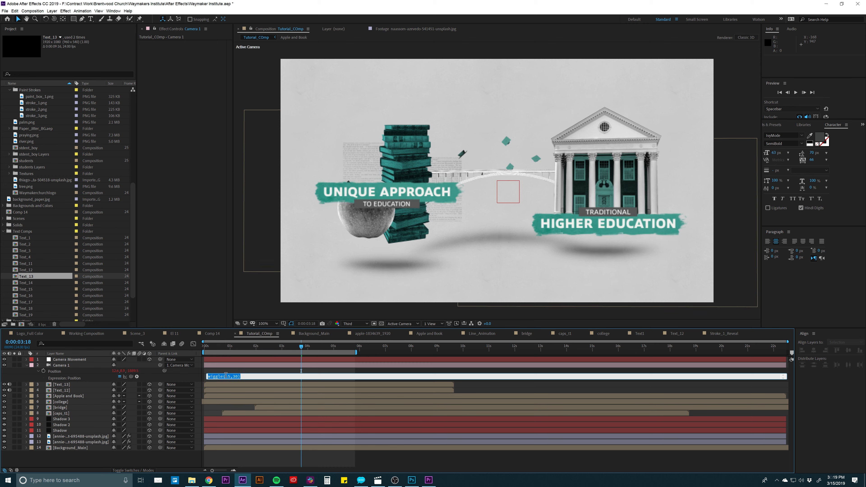
{"action": "left_click", "coordinate": [232, 371]}
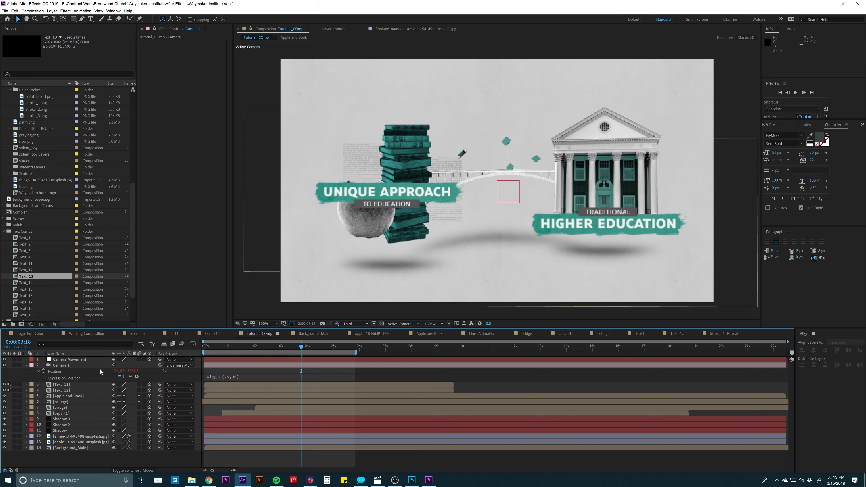
{"action": "left_click", "coordinate": [71, 365]}
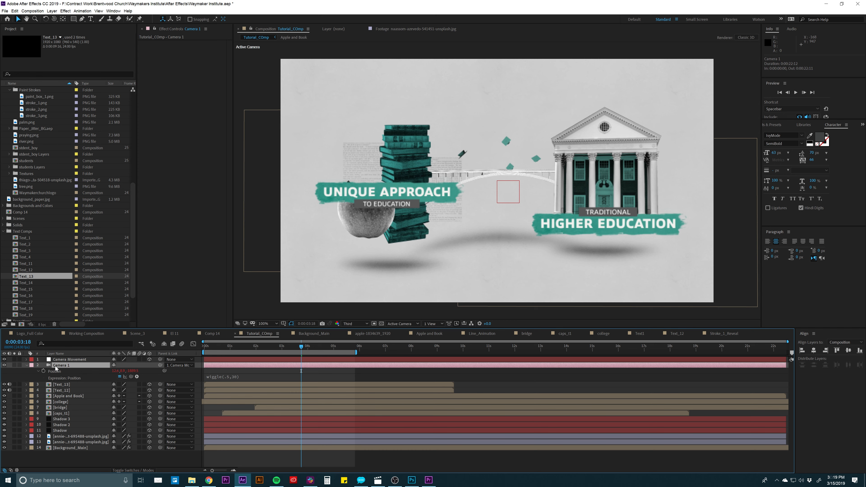
{"action": "key", "text": "r"}
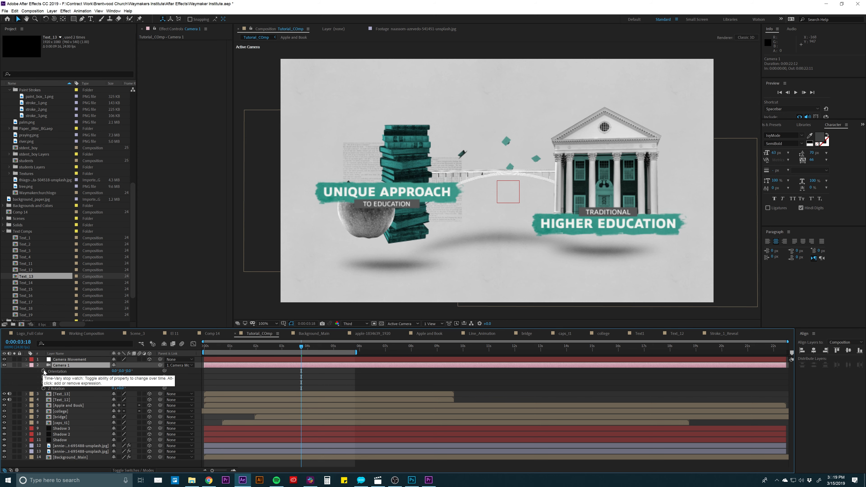
{"action": "left_click", "coordinate": [44, 372], "text": "alt"}
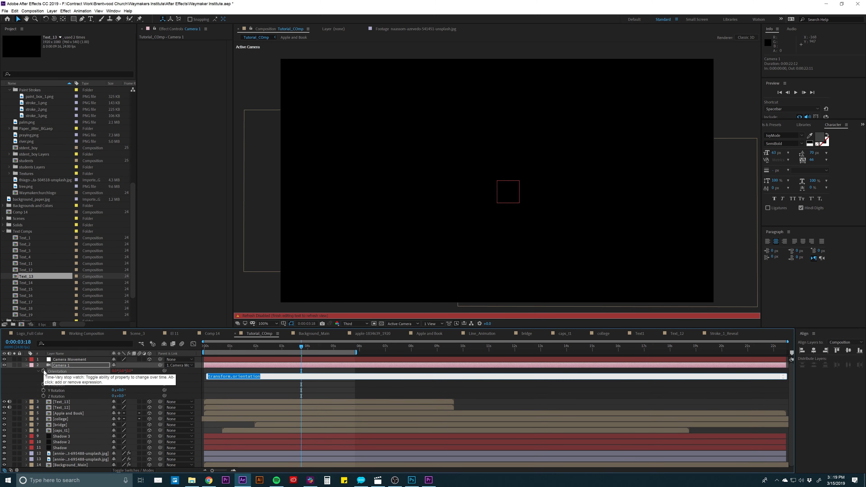
{"action": "key", "text": "ctrl+v"}
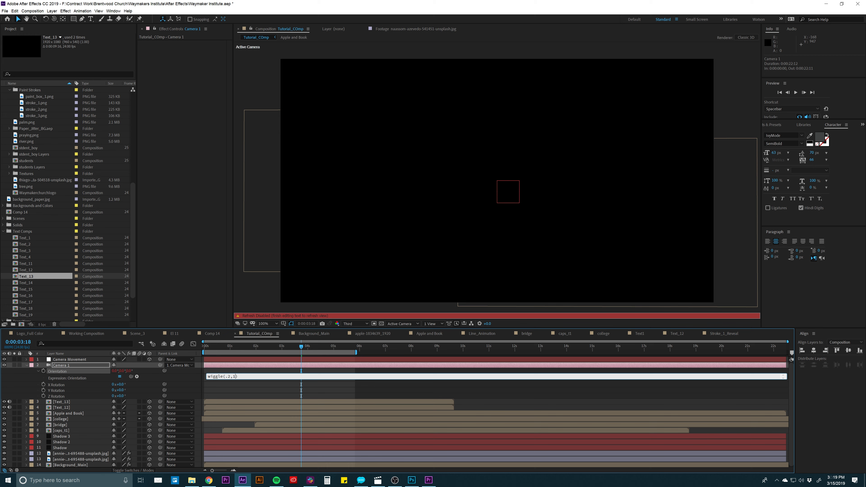
{"action": "left_click", "coordinate": [246, 372]}
{"action": "key", "text": "space"}
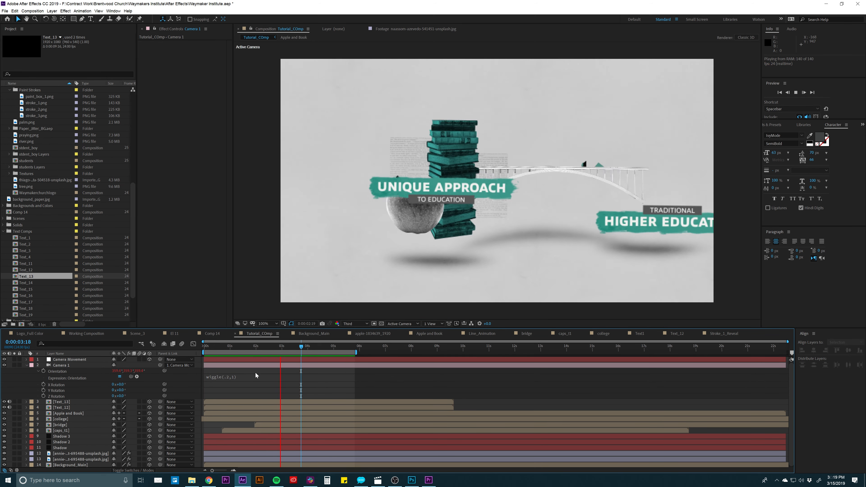
- Change Camera 1's orientation expression to wiggle(.2,5) and preview the rotation
{"action": "left_click", "coordinate": [234, 376]}
{"action": "left_click", "coordinate": [234, 376]}
{"action": "key", "text": "BackSpace"}
{"action": "type", "text": "5"}
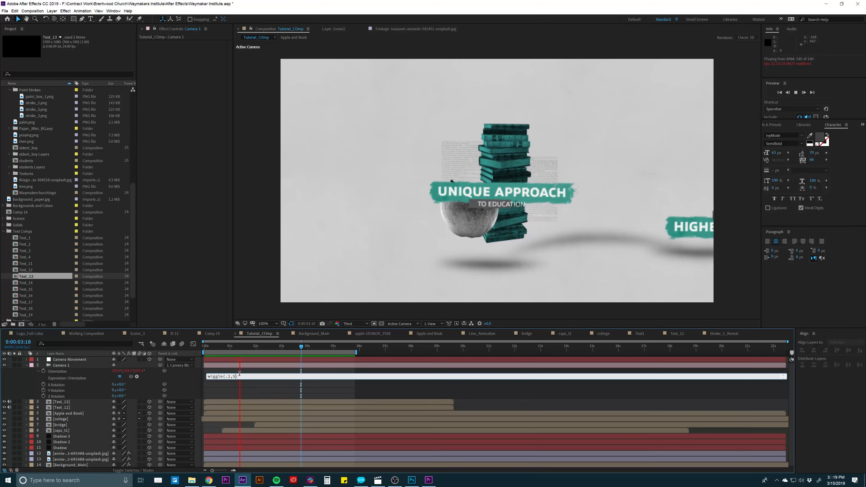
{"action": "left_click", "coordinate": [243, 371]}
{"action": "key", "text": "space"}
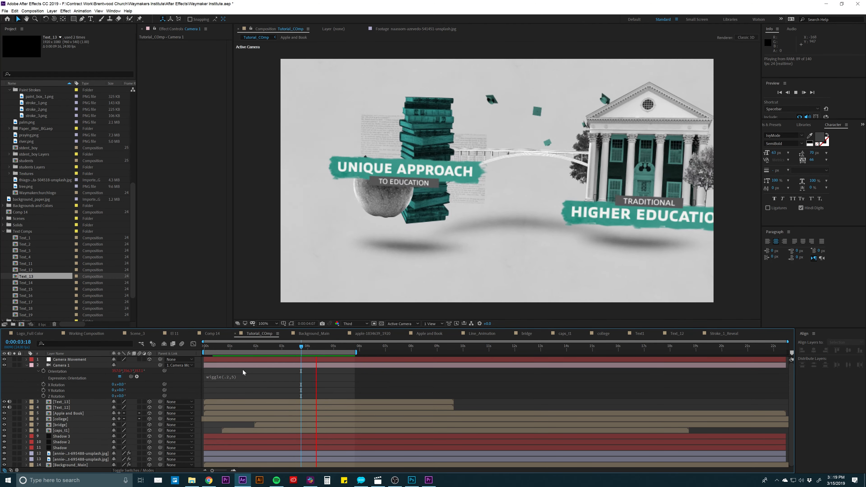
- Set Camera 1's orientation expression to wiggle(.2,2) and preview the camera move
{"action": "left_click", "coordinate": [236, 376]}
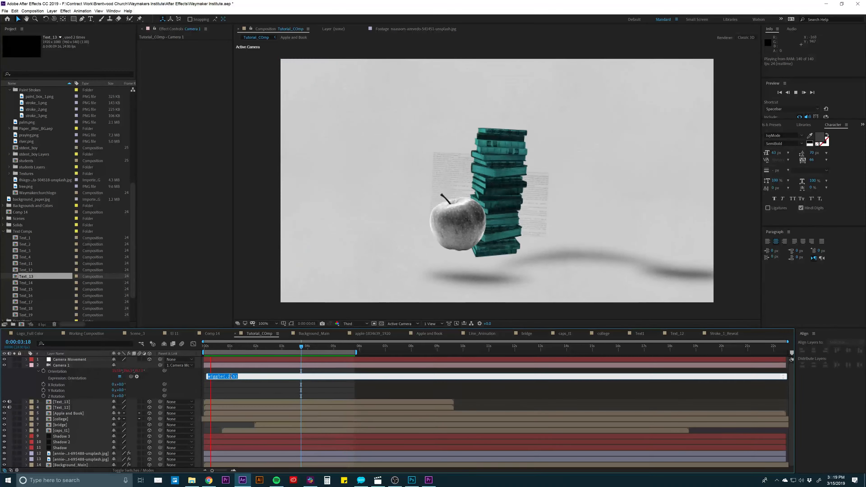
{"action": "key", "text": "BackSpace"}
{"action": "type", "text": "2"}
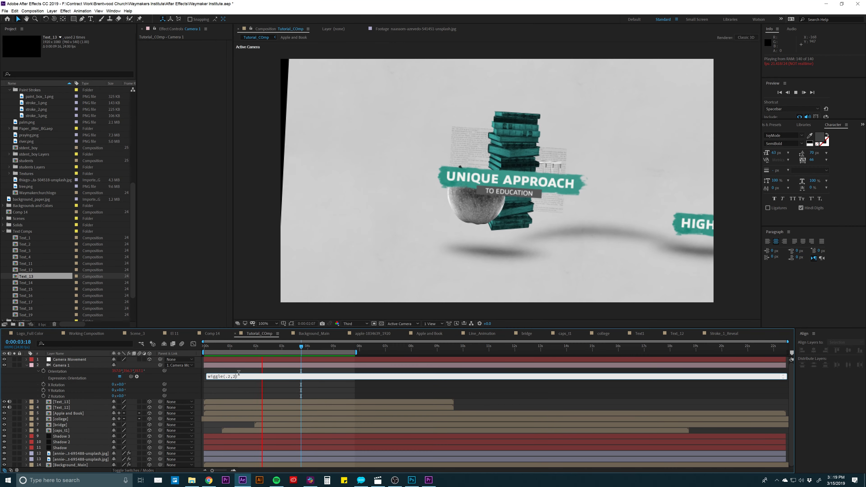
{"action": "key", "text": "KP_Enter"}
{"action": "key", "text": "space"}
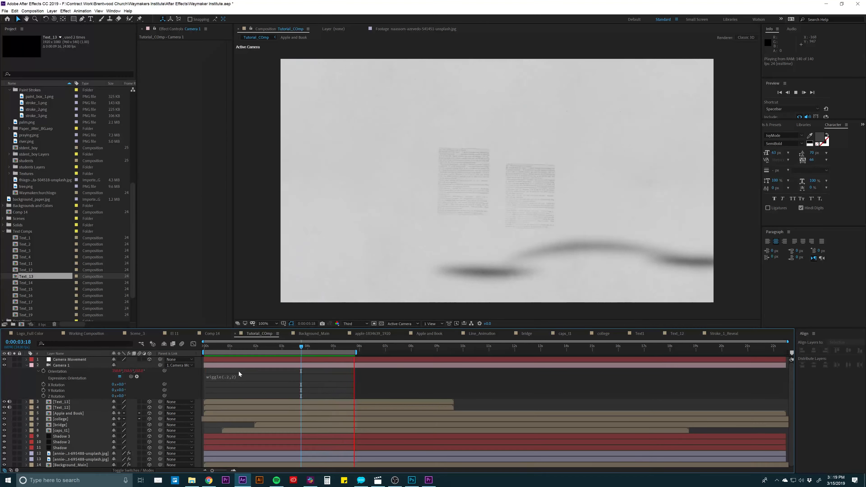
- Set Camera 1's orientation expression to wiggle(.8,2), then preview the animation and scrub to about 0:00:04:14
{"action": "left_click", "coordinate": [232, 377]}
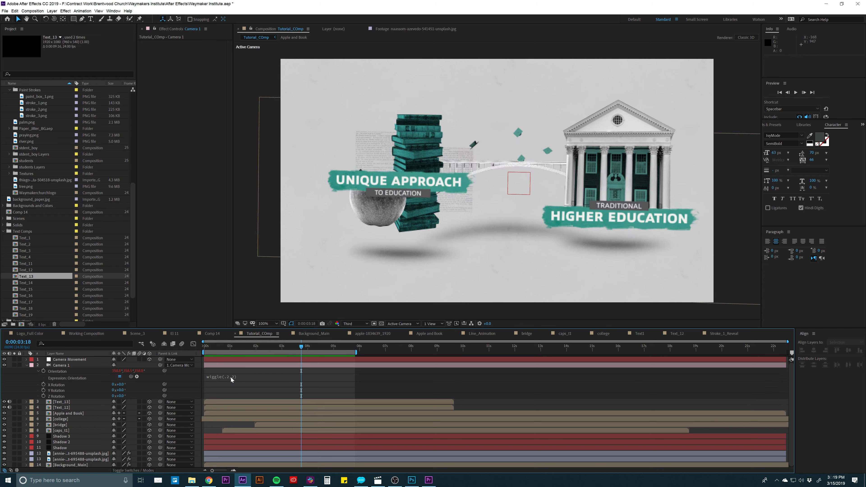
{"action": "left_click", "coordinate": [235, 376]}
{"action": "left_click", "coordinate": [235, 376]}
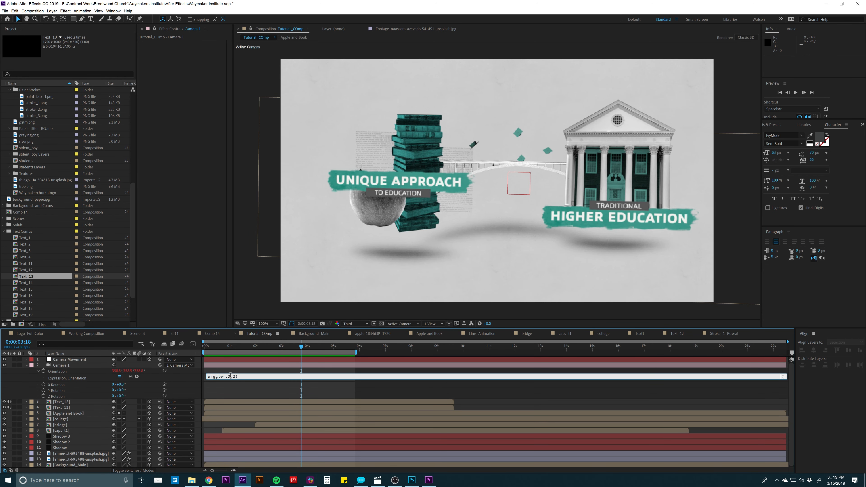
{"action": "type", "text": "8"}
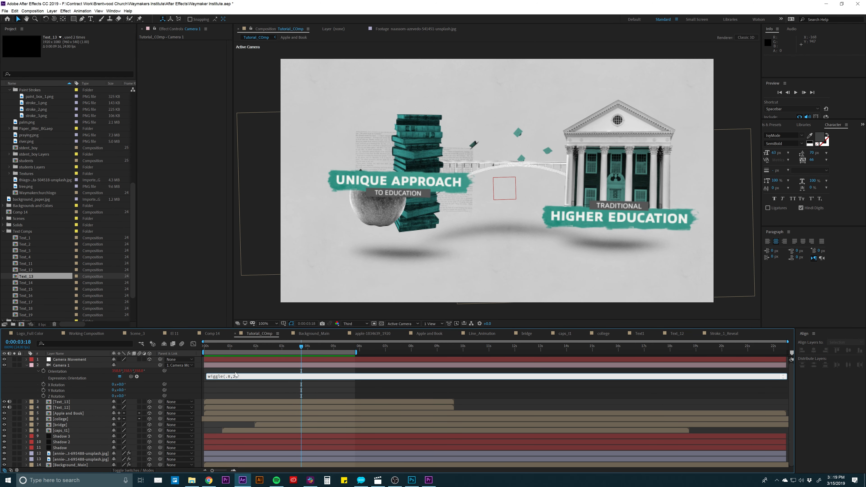
{"action": "left_click", "coordinate": [235, 372]}
{"action": "key", "text": "space"}
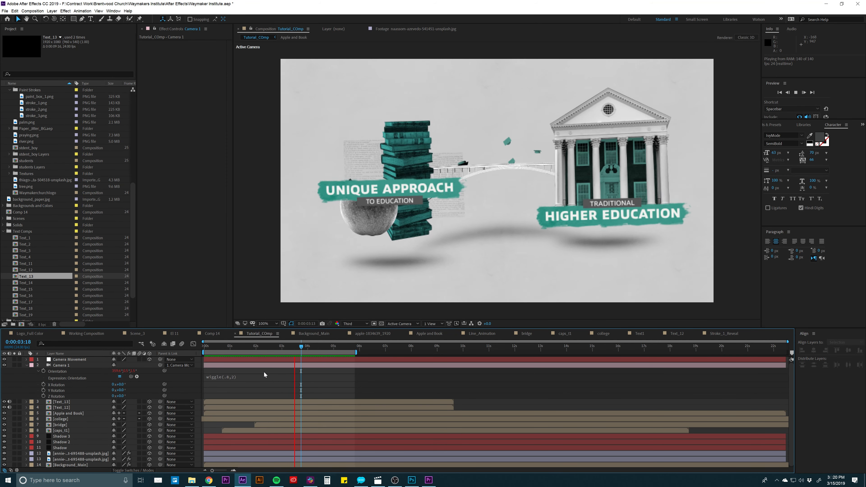
{"action": "key", "text": "space"}
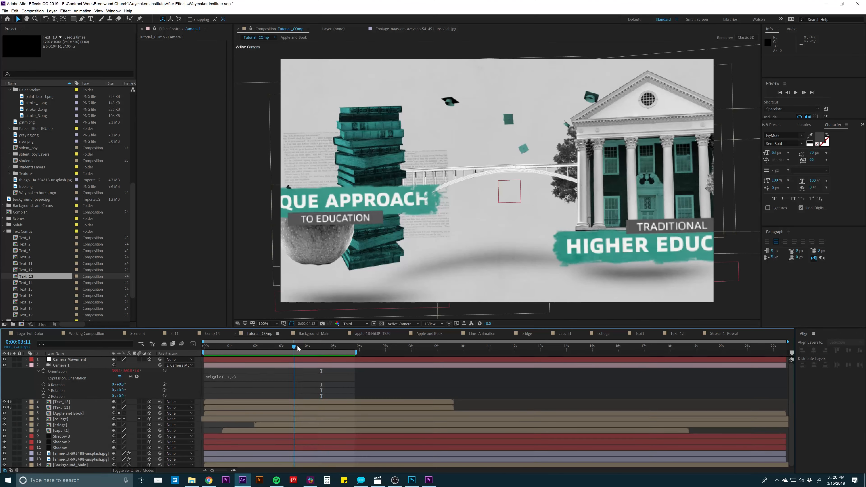
{"action": "left_click_drag", "start_coordinate": [310, 347], "coordinate": [324, 347]}
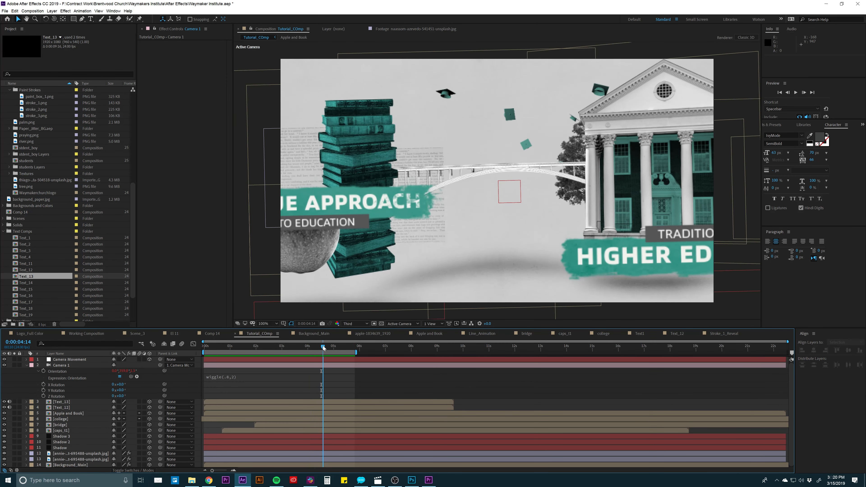